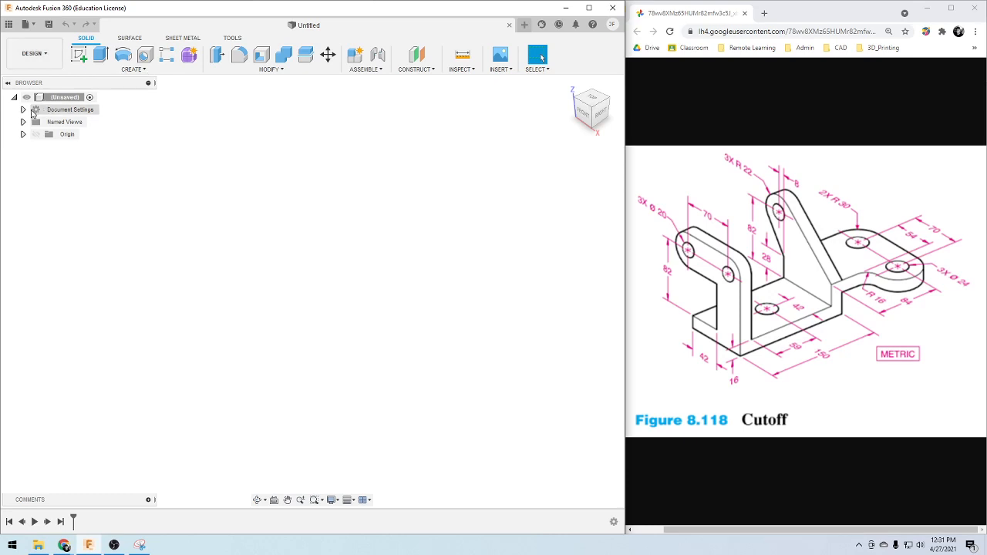
Check the document units and save the new design under the name Cutoff
{"action": "left_click", "coordinate": [23, 109]}
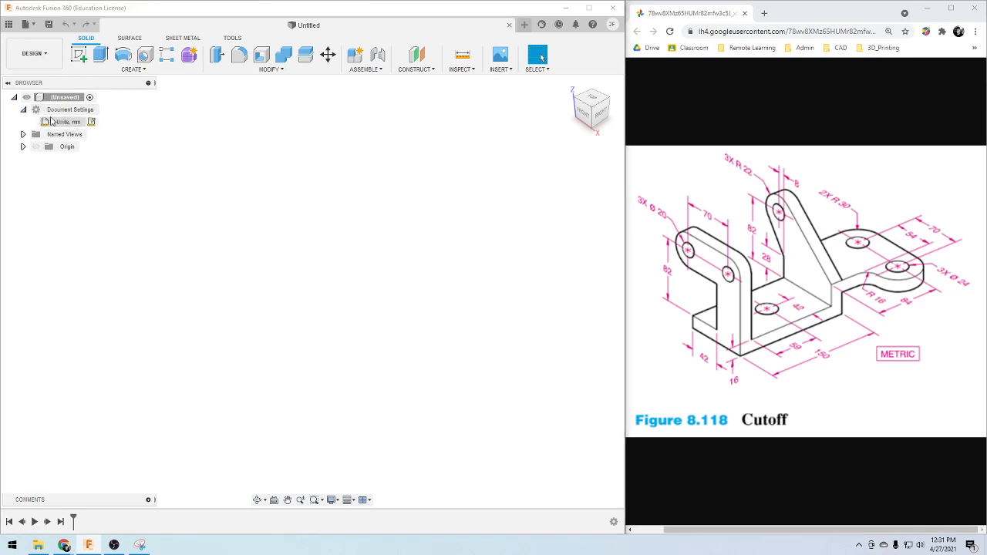
{"action": "left_click", "coordinate": [23, 110]}
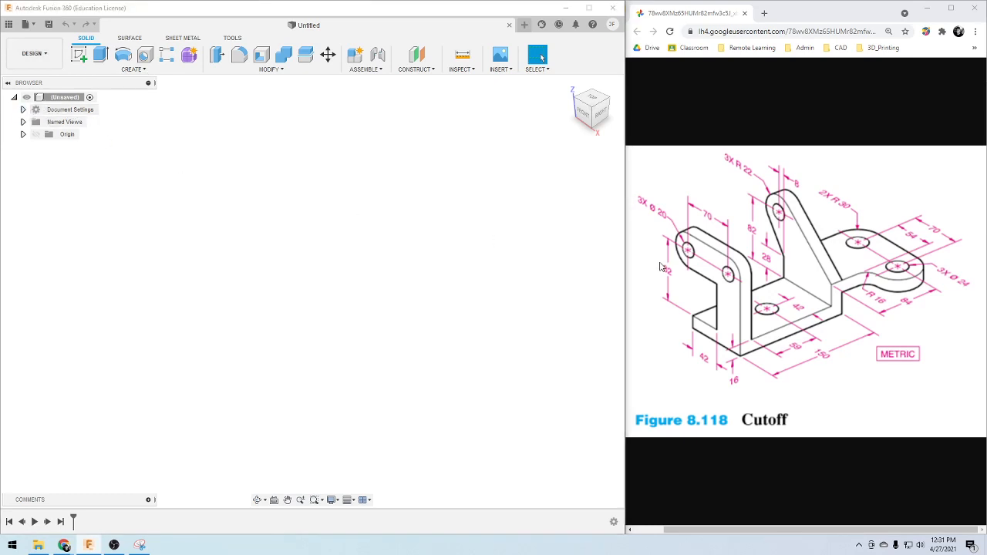
{"action": "left_click", "coordinate": [48, 24]}
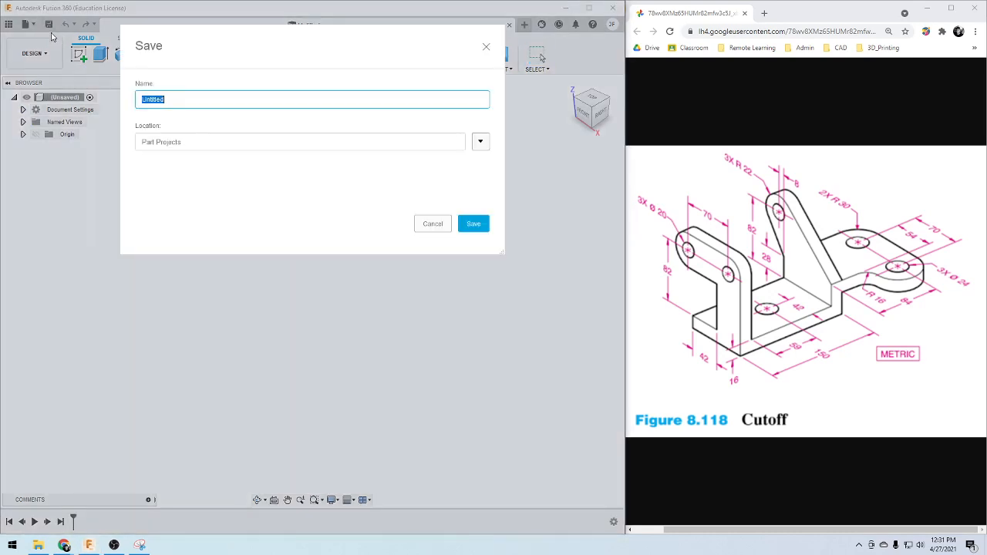
{"action": "type", "text": "Cutoff"}
{"action": "left_click", "coordinate": [472, 226]}
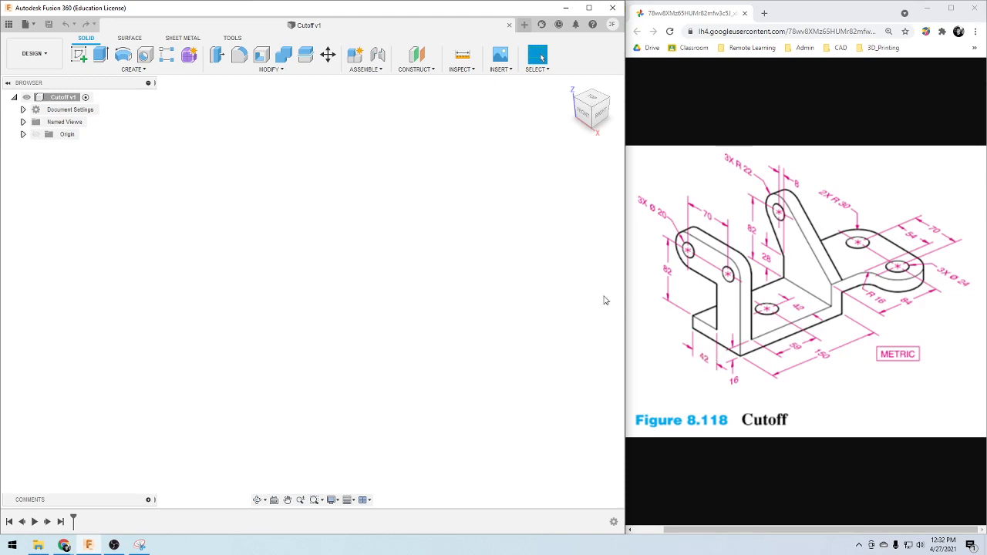
Start a sketch on the horizontal origin plane and draw a center rectangle about 126 mm wide, centered on the origin
{"action": "left_click", "coordinate": [81, 55]}
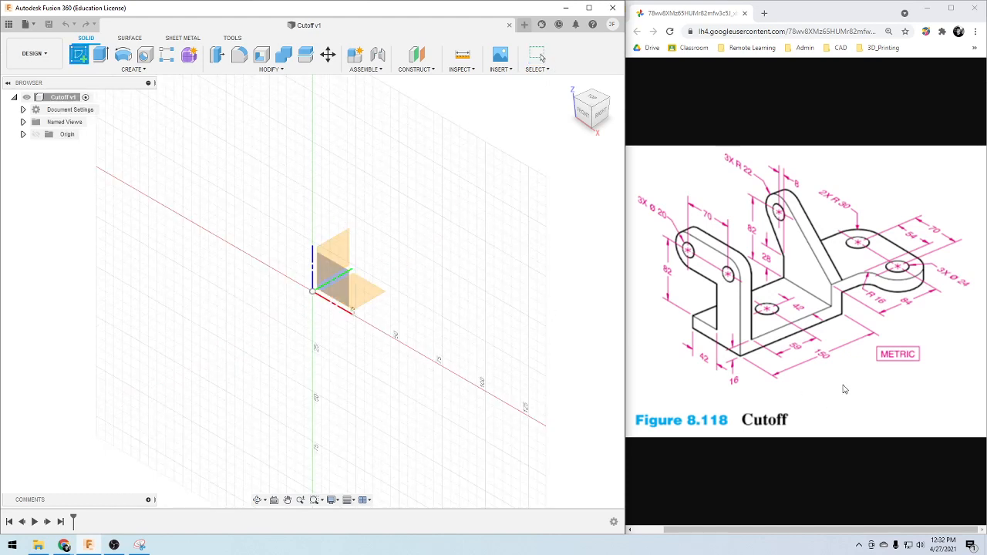
{"action": "left_click", "coordinate": [376, 289]}
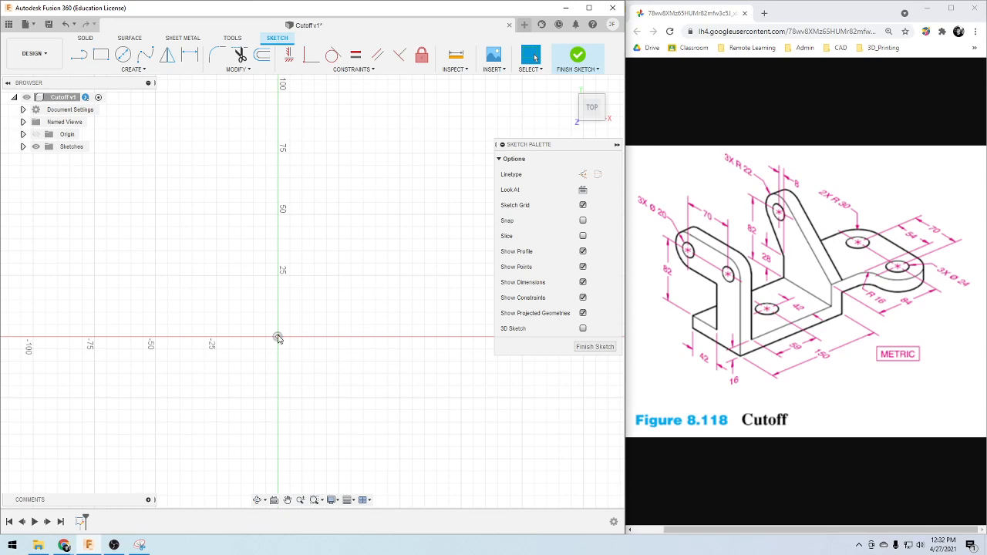
{"action": "scroll", "coordinate": [242, 419], "scroll_direction": "down", "scroll_amount": 1}
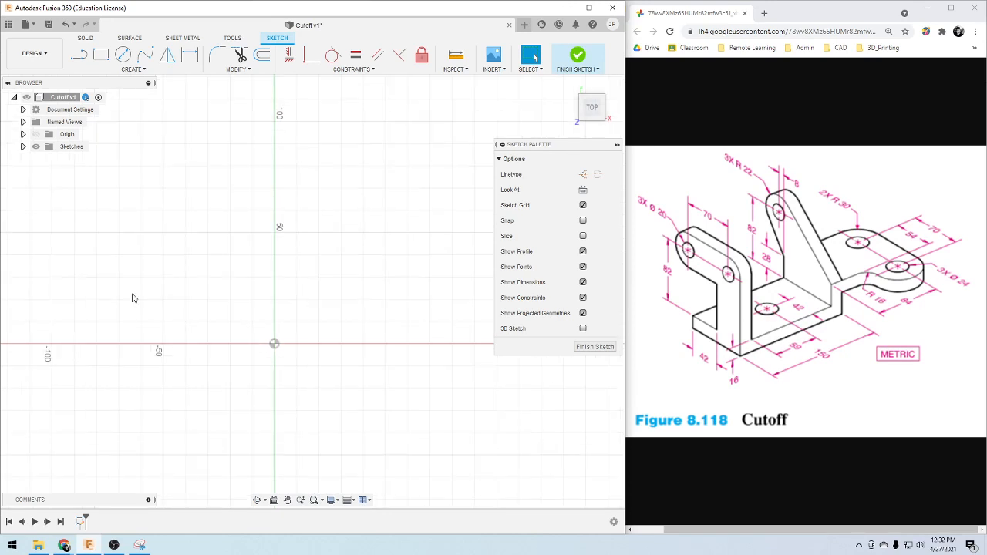
{"action": "left_click", "coordinate": [101, 54]}
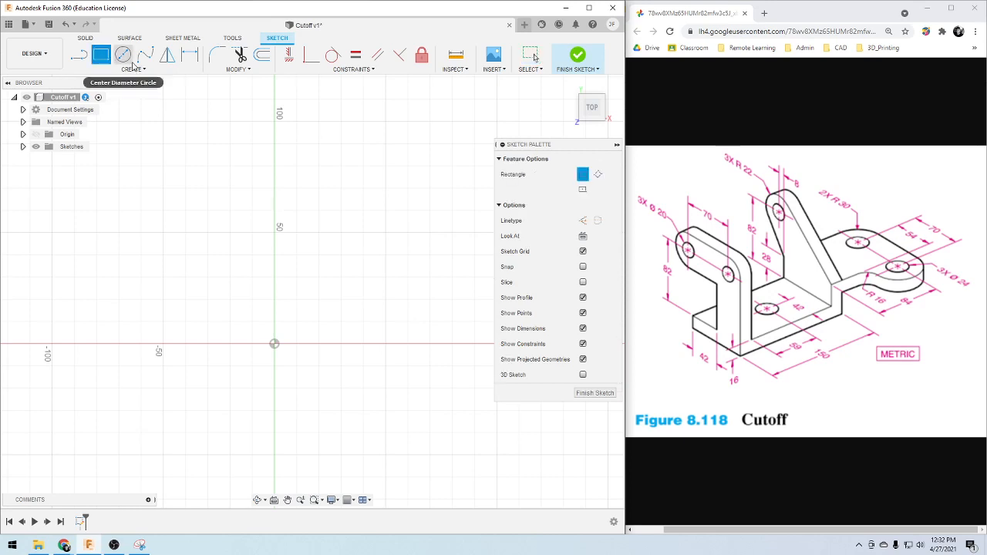
{"action": "left_click", "coordinate": [583, 190]}
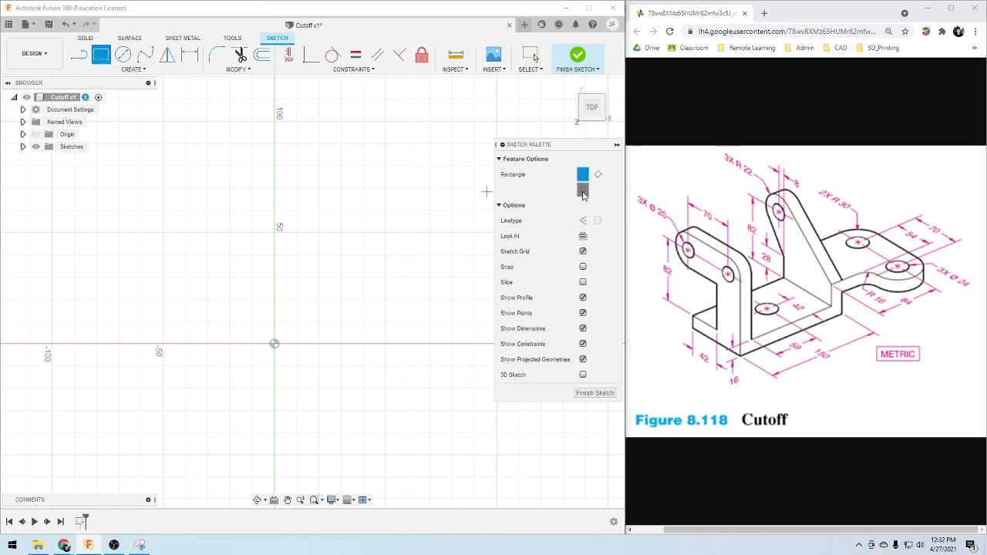
{"action": "left_click", "coordinate": [274, 344]}
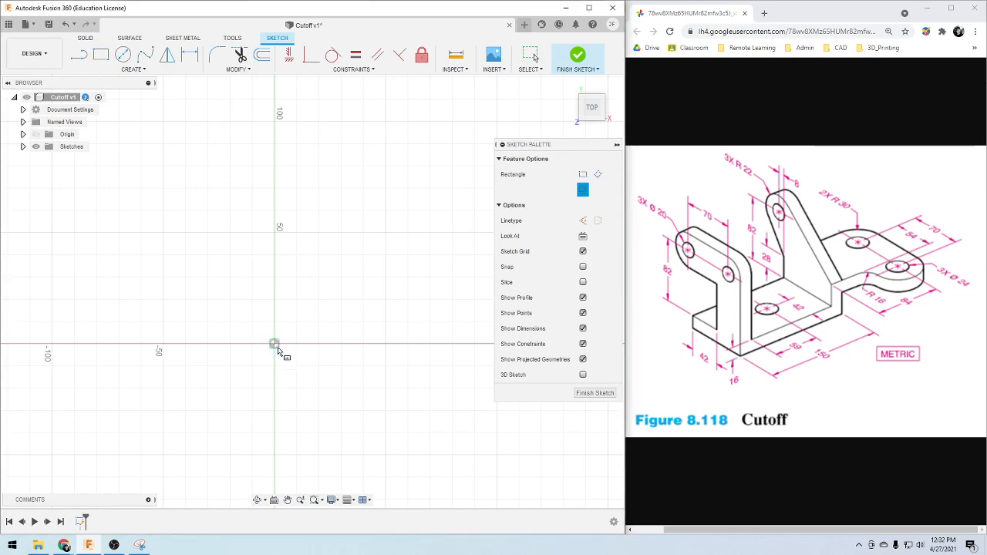
{"action": "left_click", "coordinate": [409, 275]}
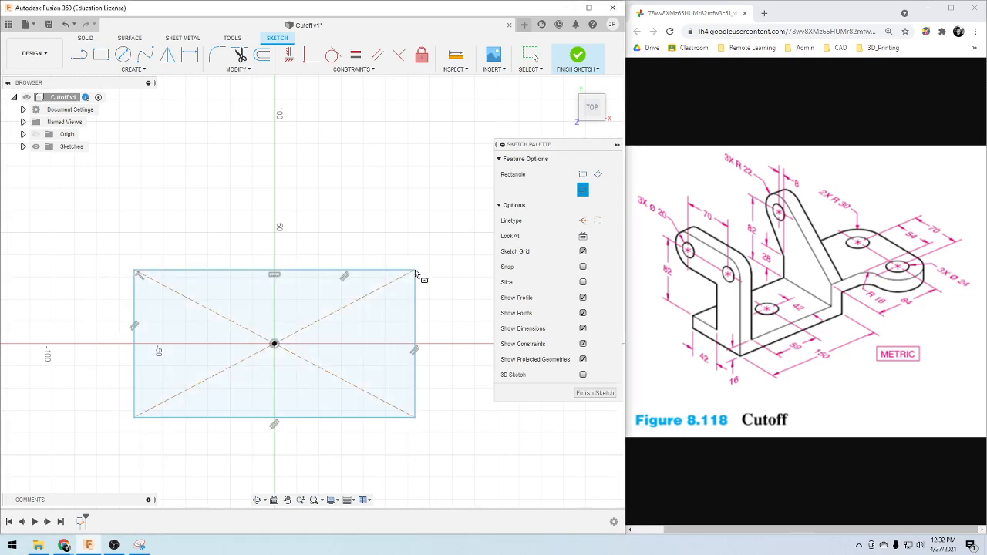
Dimension the rectangle 150 mm wide and 84 mm high
{"action": "scroll", "coordinate": [301, 413], "scroll_direction": "down", "scroll_amount": 2}
{"action": "scroll", "coordinate": [233, 487], "scroll_direction": "up", "scroll_amount": 2}
{"action": "key", "text": "d"}
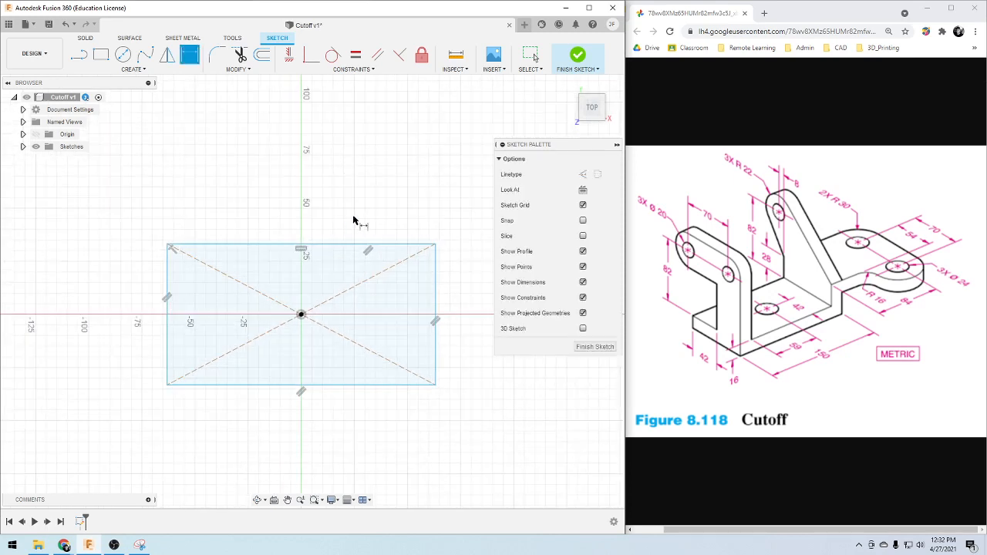
{"action": "left_click", "coordinate": [337, 247]}
{"action": "left_click", "coordinate": [340, 198]}
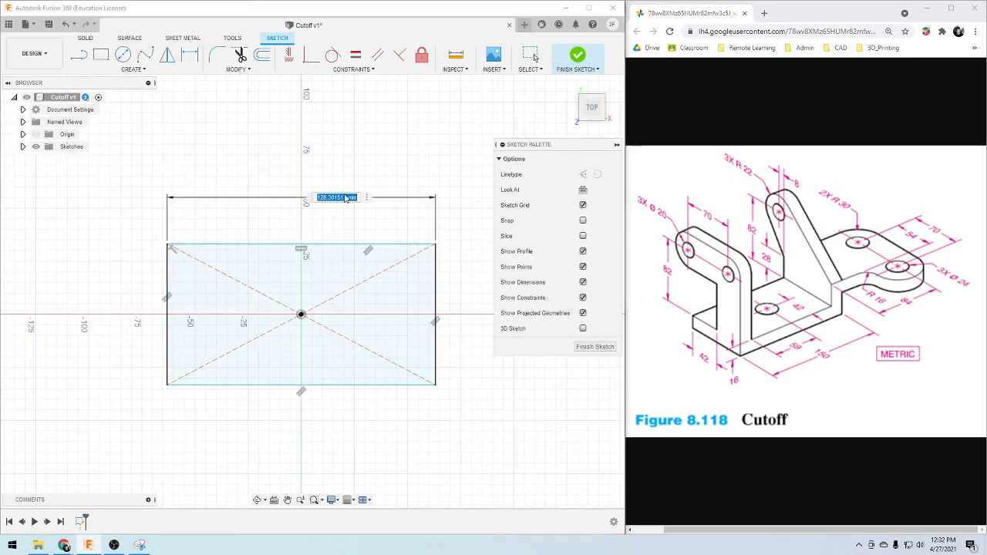
{"action": "key", "text": "Return"}
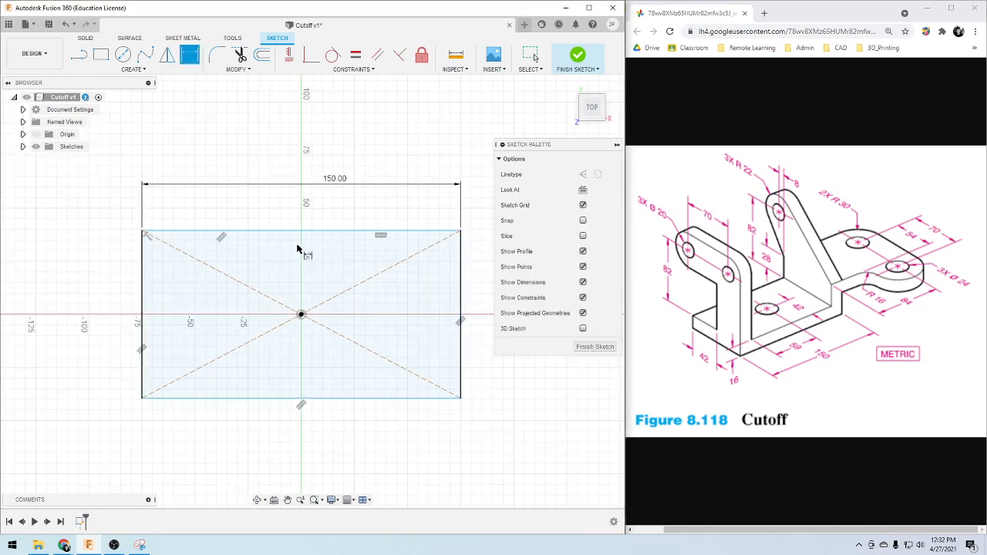
{"action": "left_click", "coordinate": [461, 297]}
{"action": "left_click", "coordinate": [471, 297]}
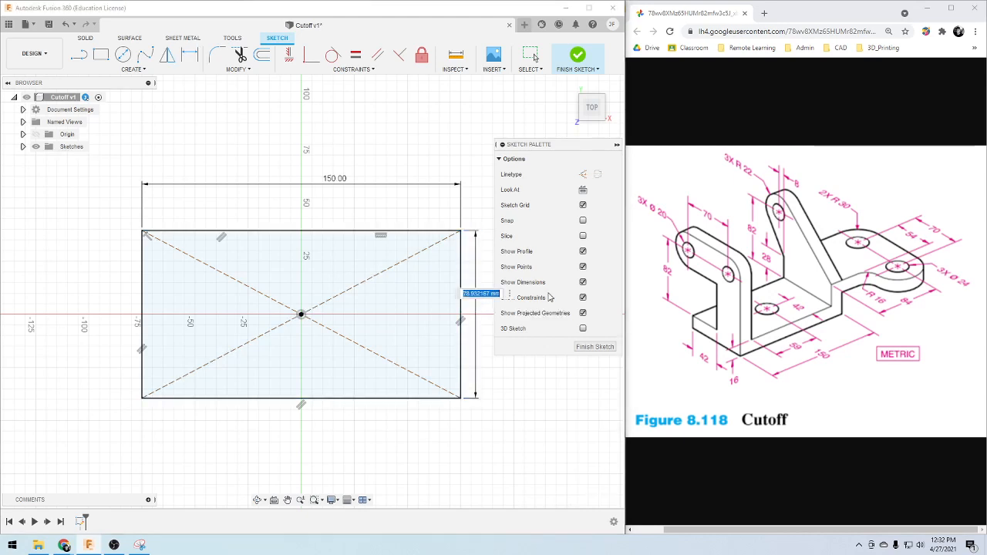
{"action": "type", "text": "84"}
{"action": "key", "text": "Return"}
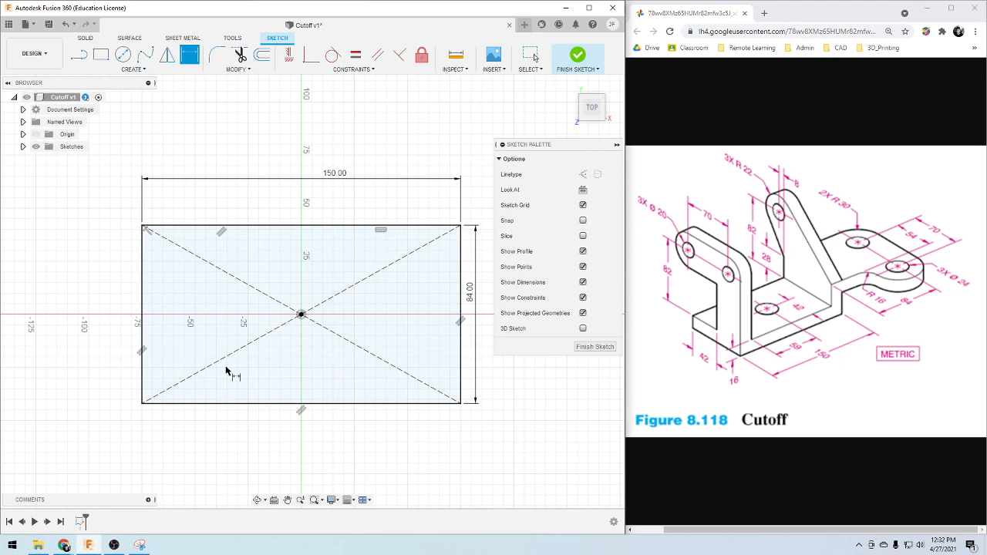
Draw a circle centered on the origin inside the rectangle and set its diameter to 24 mm
{"action": "left_click", "coordinate": [124, 56]}
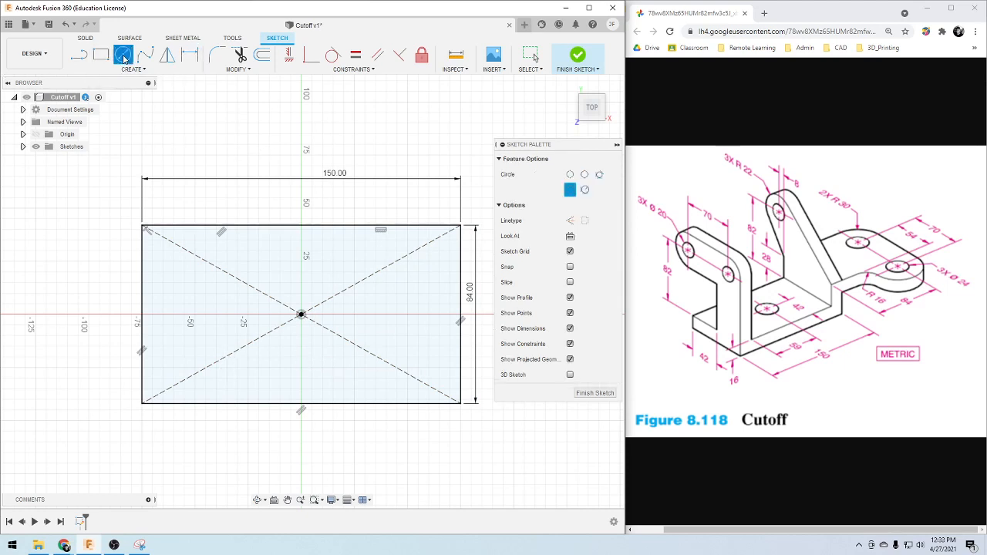
{"action": "left_click", "coordinate": [301, 316]}
{"action": "left_click", "coordinate": [307, 339]}
{"action": "key", "text": "d"}
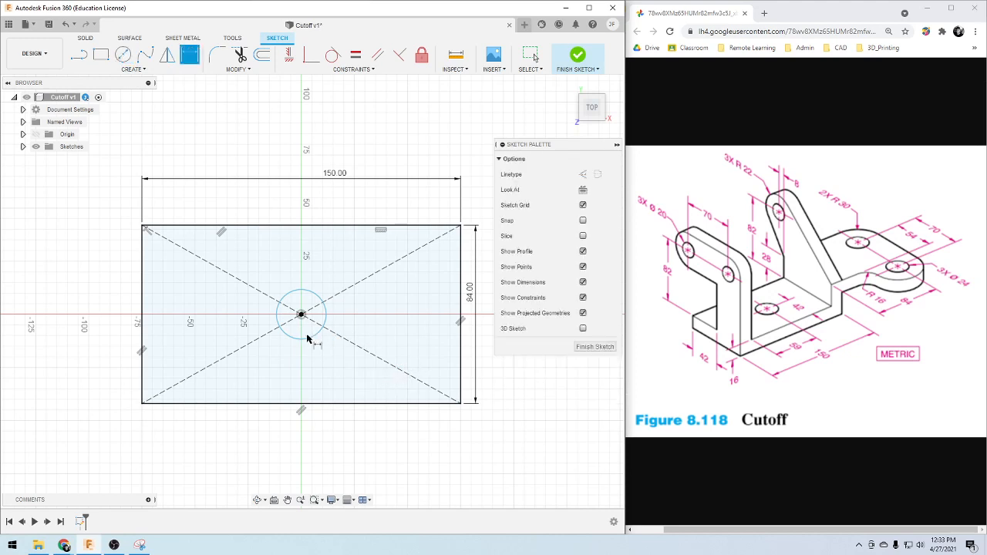
{"action": "left_click", "coordinate": [311, 336]}
{"action": "left_click", "coordinate": [356, 449]}
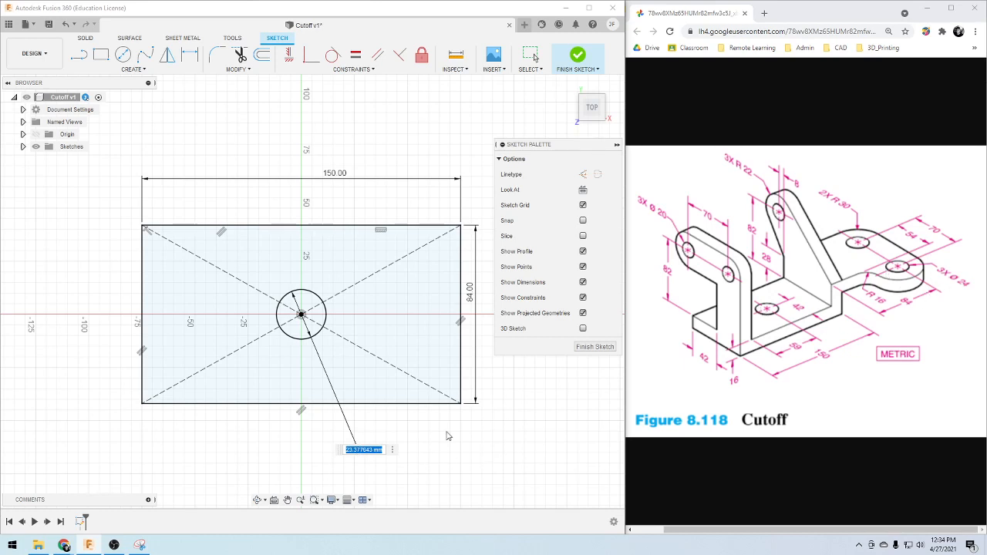
{"action": "type", "text": "24"}
{"action": "key", "text": "Return"}
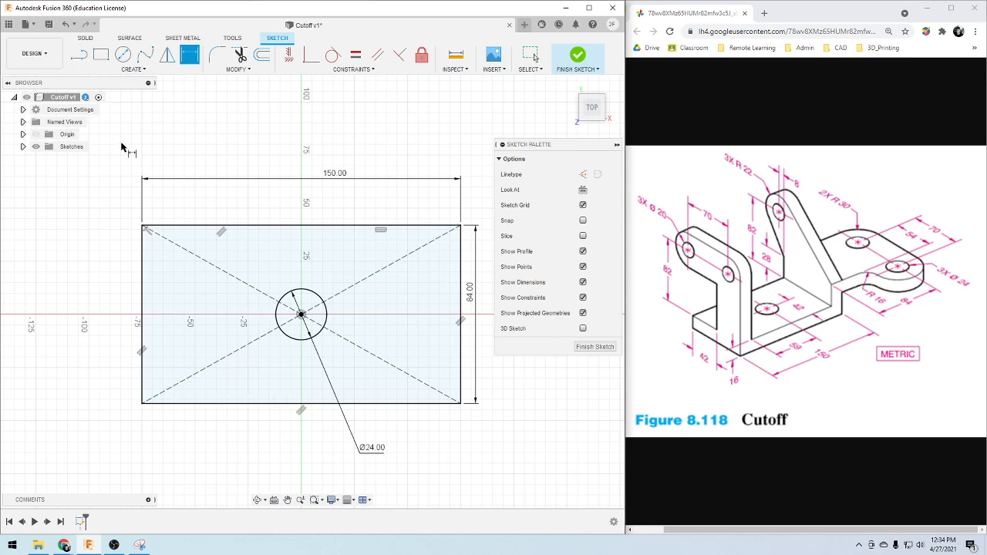
Extrude the rectangular profile around the circle 16 mm as a new body, leaving the circle as a through hole
{"action": "key", "text": "e"}
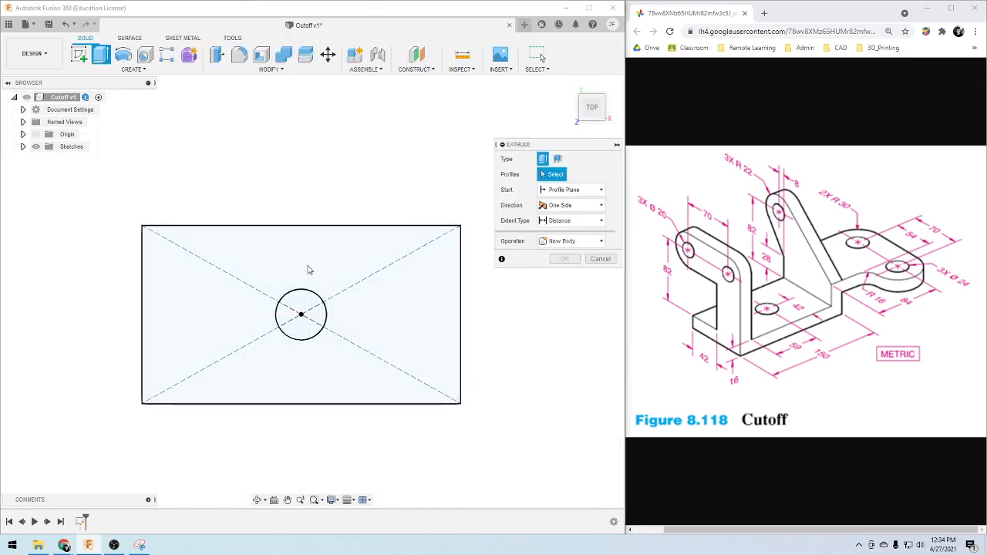
{"action": "left_click", "coordinate": [394, 301]}
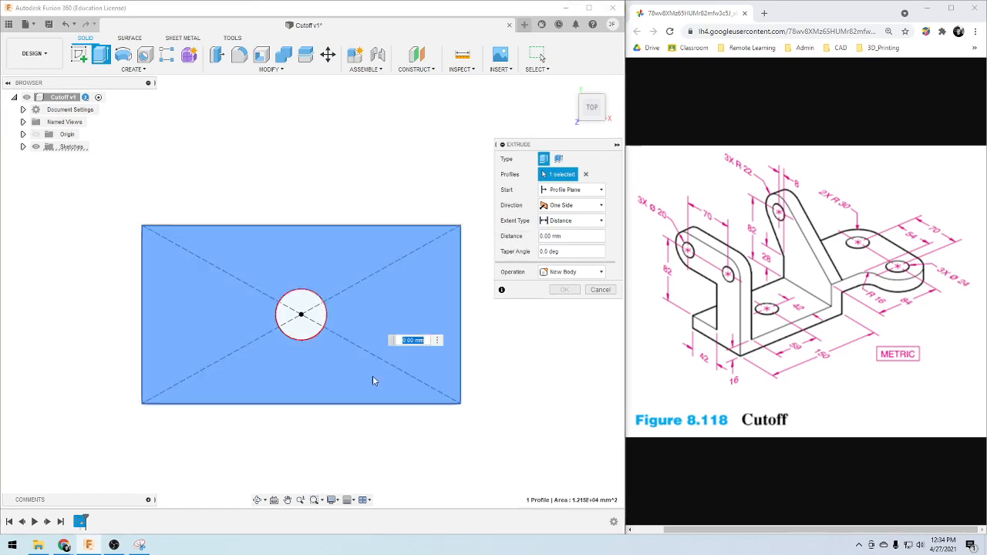
{"action": "middle_click_drag", "start_coordinate": [304, 442], "coordinate": [303, 412], "text": "shift"}
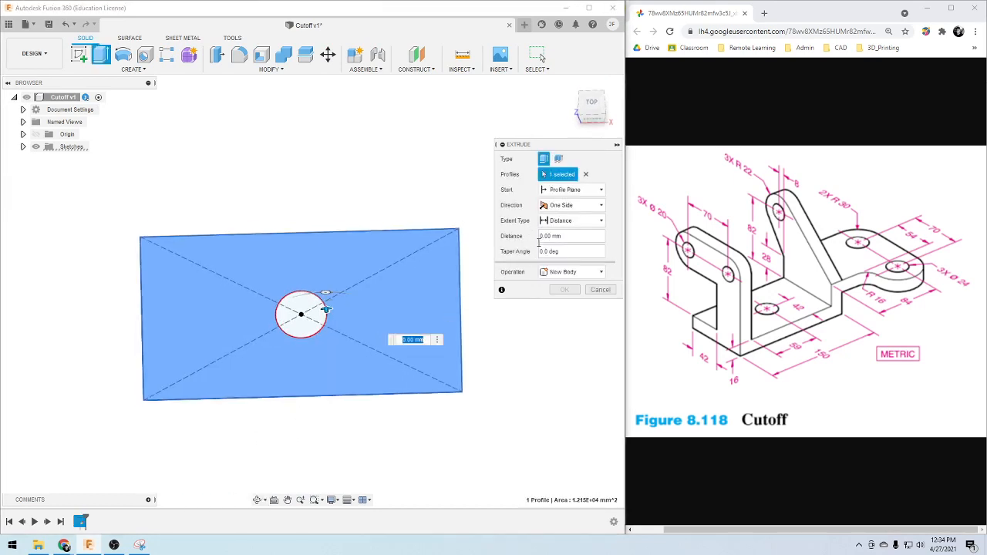
{"action": "left_click", "coordinate": [545, 237]}
{"action": "key", "text": "Return"}
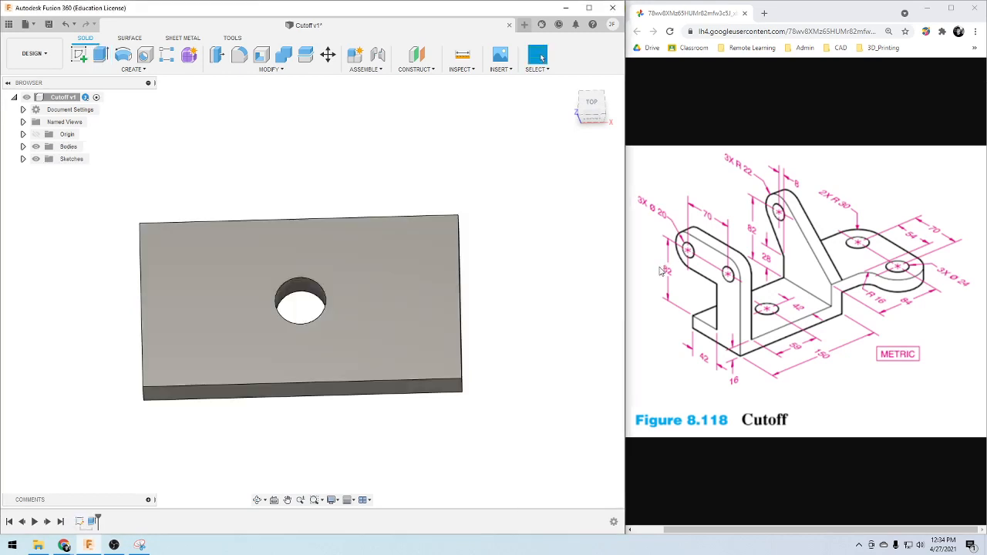
{"action": "middle_click_drag", "start_coordinate": [272, 458], "coordinate": [291, 421], "text": "shift"}
{"action": "key", "text": "Escape"}
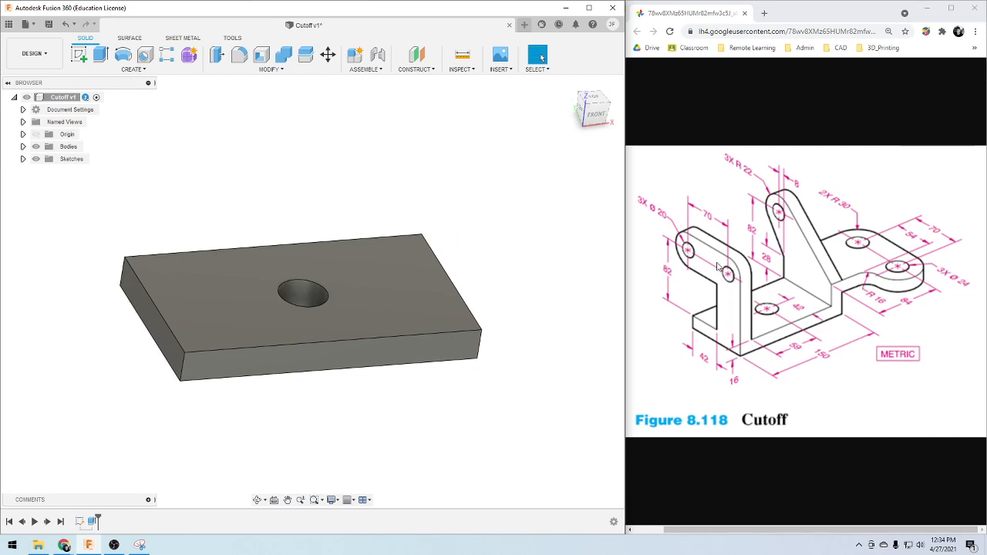
On the plate's left end face, sketch an inverted-L outline rising about 86 mm from the plate's top edge, with a full-width upper arm about 43 mm deep
{"action": "middle_click_drag", "start_coordinate": [421, 407], "coordinate": [357, 394], "text": "shift"}
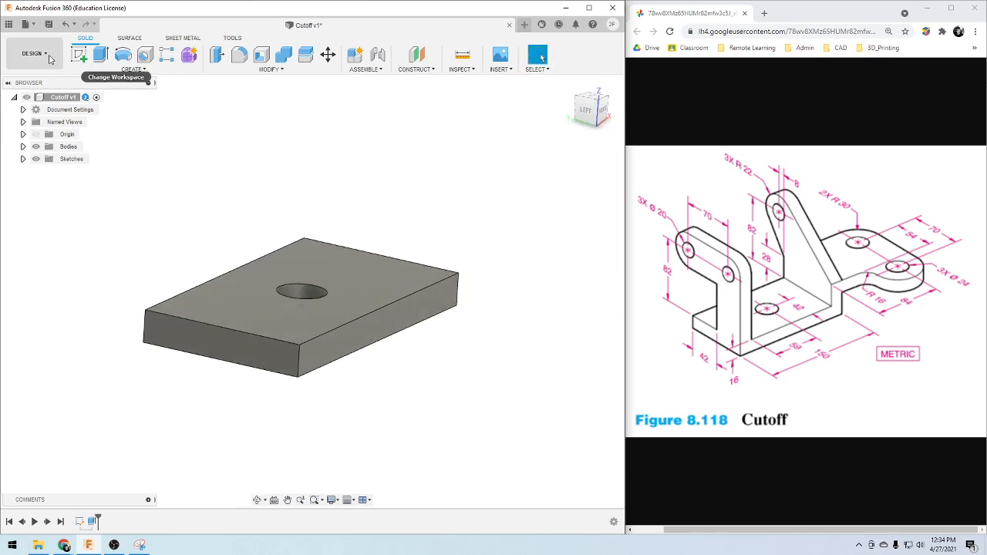
{"action": "left_click", "coordinate": [79, 54]}
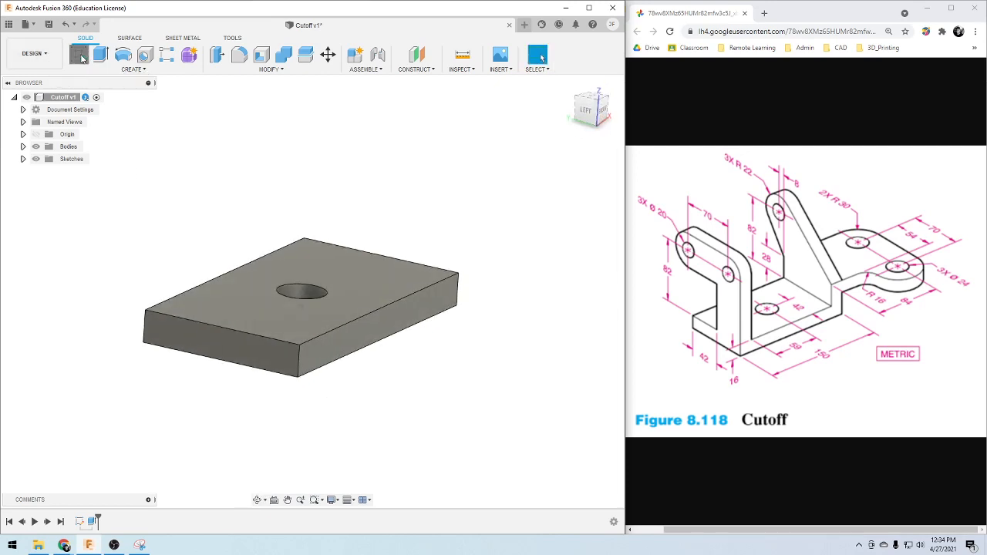
{"action": "left_click", "coordinate": [263, 354]}
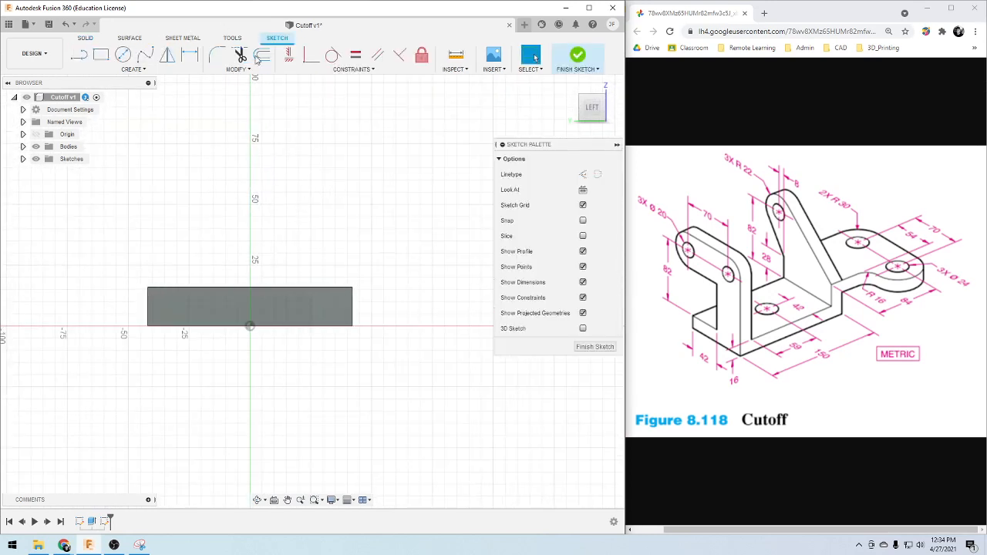
{"action": "key", "text": "l"}
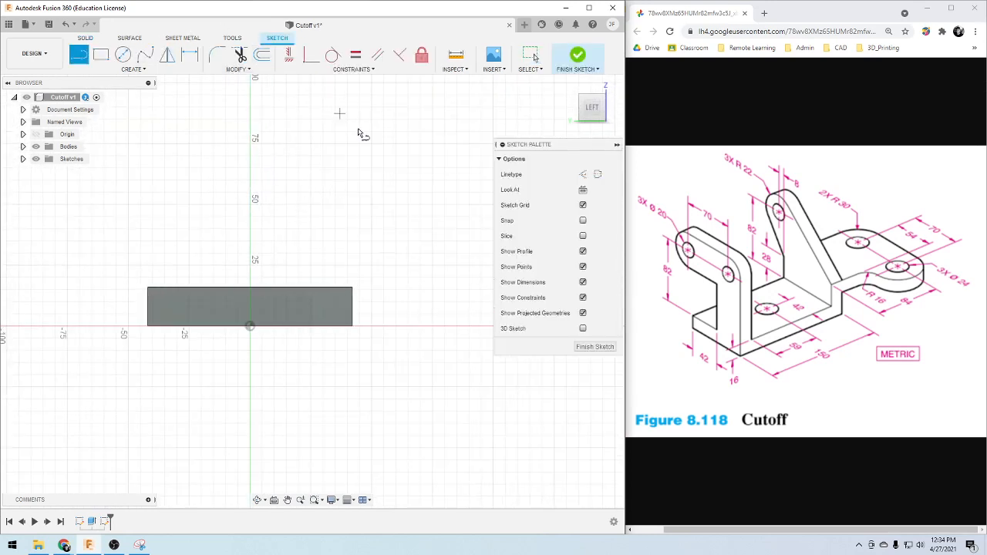
{"action": "left_click", "coordinate": [352, 287]}
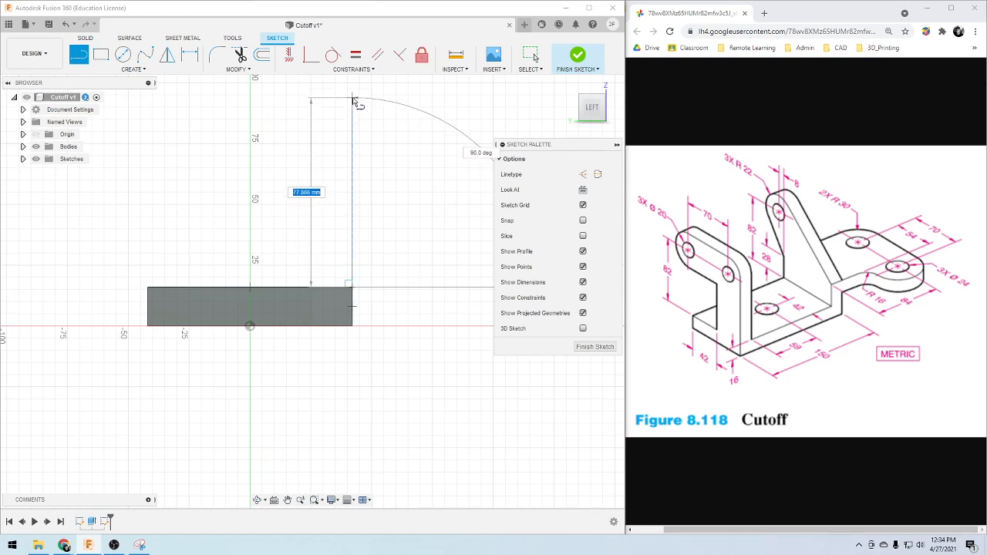
{"action": "scroll", "coordinate": [357, 100], "scroll_direction": "down", "scroll_amount": 3}
{"action": "scroll", "coordinate": [357, 91], "scroll_direction": "up", "scroll_amount": 3}
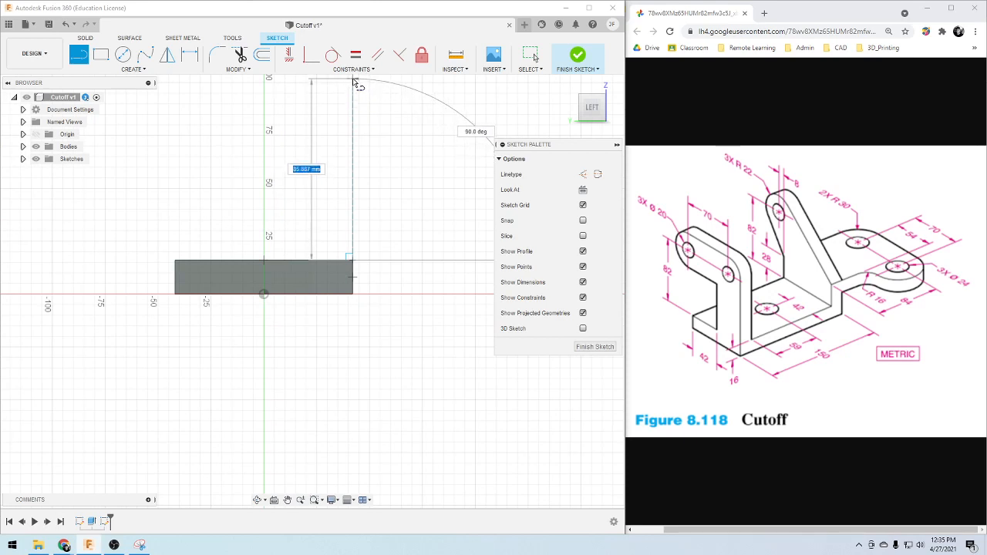
{"action": "left_click", "coordinate": [353, 82]}
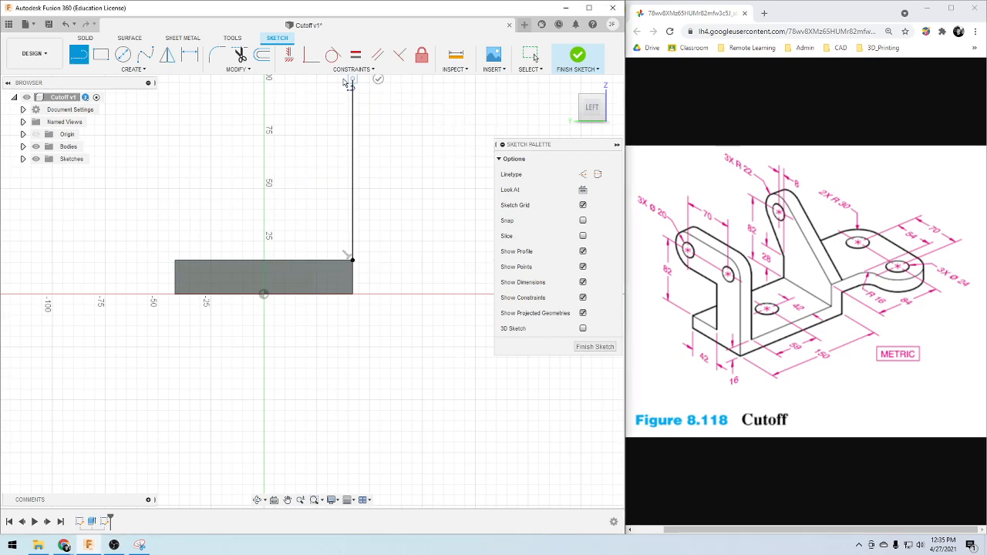
{"action": "left_click", "coordinate": [175, 82]}
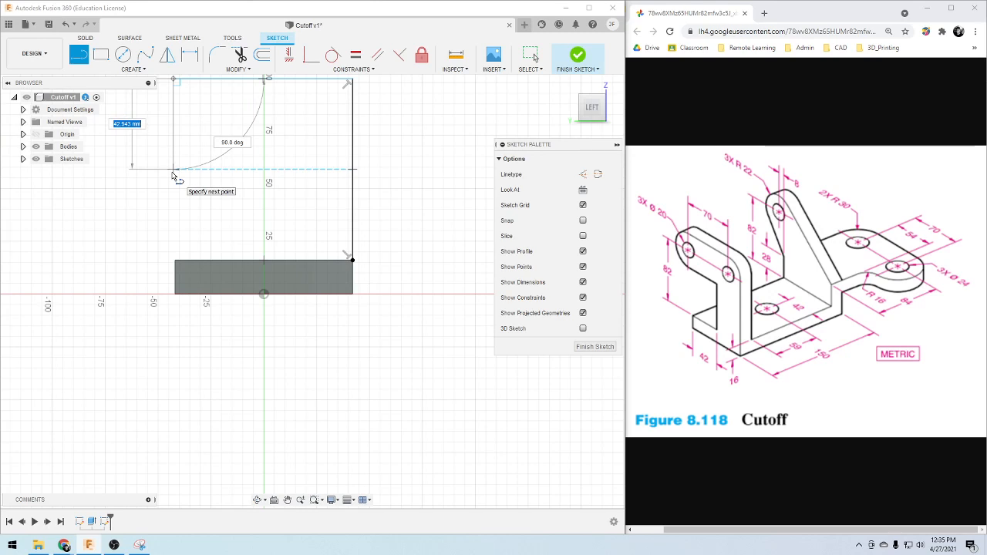
{"action": "left_click", "coordinate": [175, 172]}
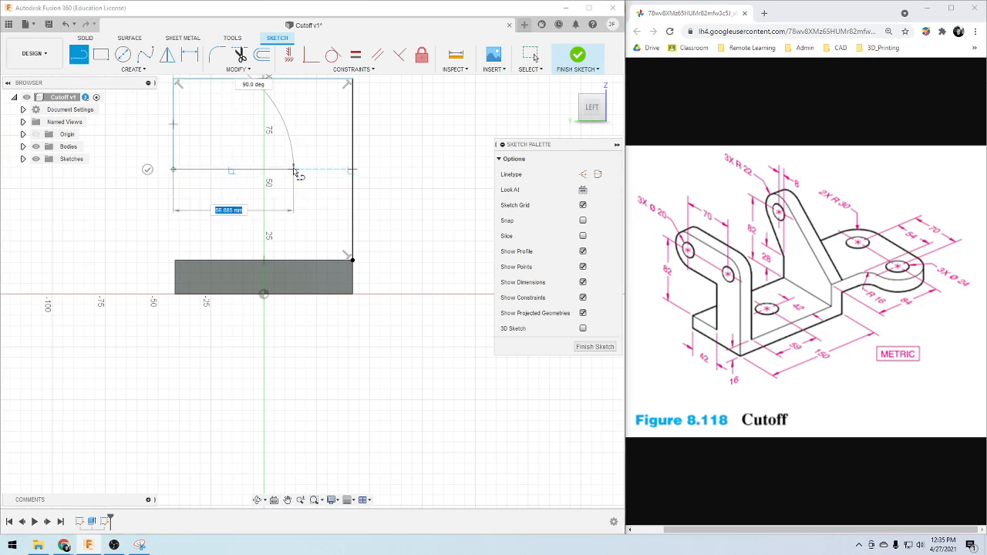
{"action": "left_click_drag", "start_coordinate": [290, 171], "coordinate": [290, 264]}
{"action": "left_click", "coordinate": [289, 261]}
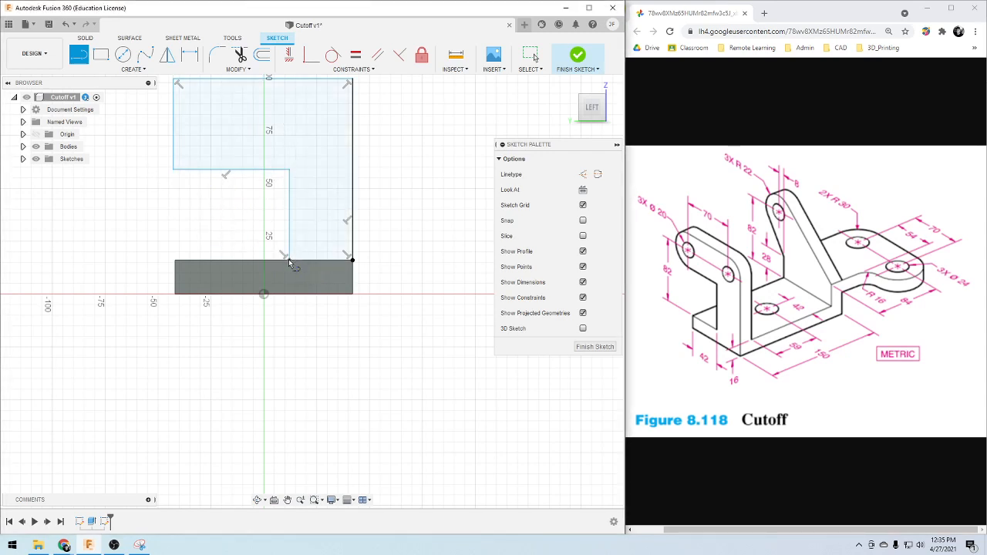
Dimension the width of the inverted-L outline's vertical leg as 42 mm
{"action": "scroll", "coordinate": [467, 467], "scroll_direction": "down", "scroll_amount": 1}
{"action": "key", "text": "d"}
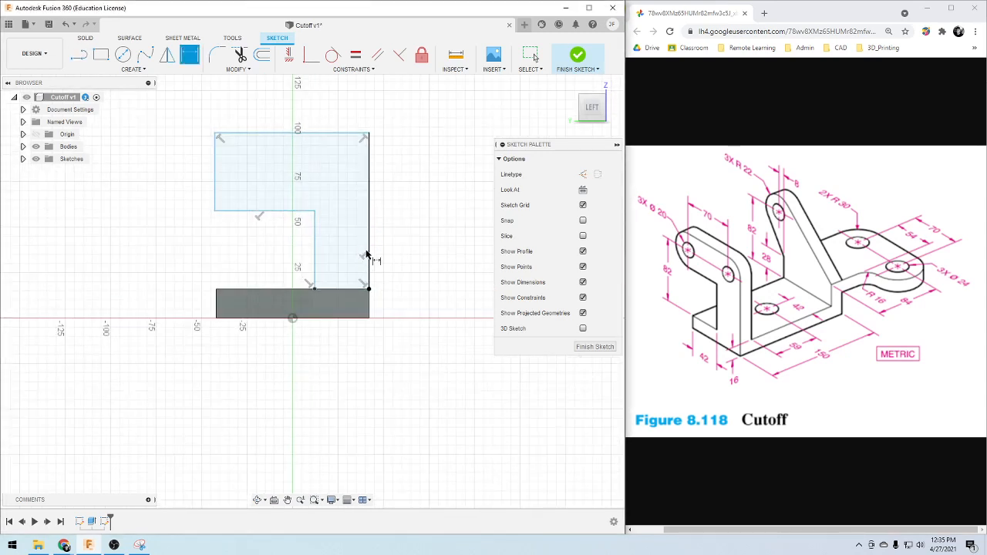
{"action": "left_click", "coordinate": [370, 260]}
{"action": "left_click", "coordinate": [316, 255]}
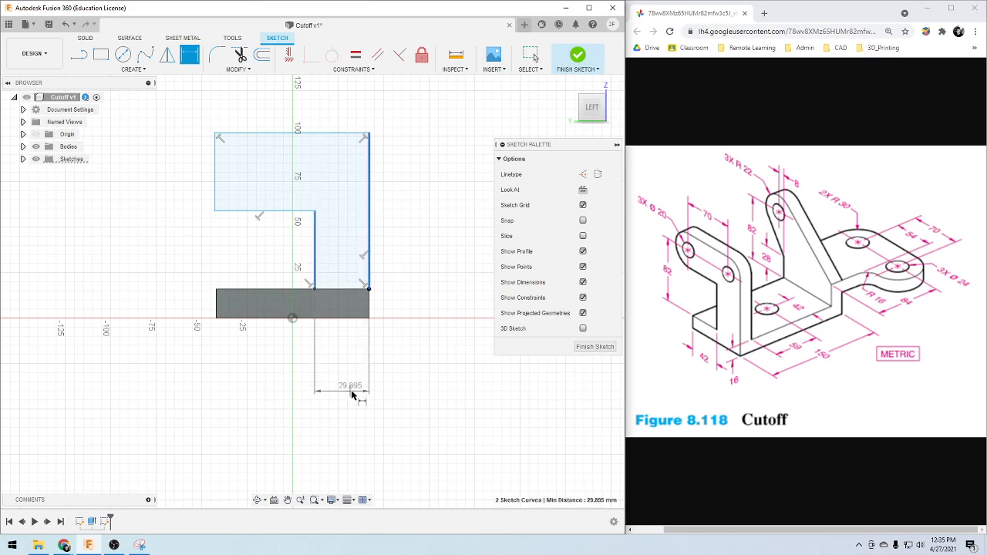
{"action": "left_click", "coordinate": [352, 396]}
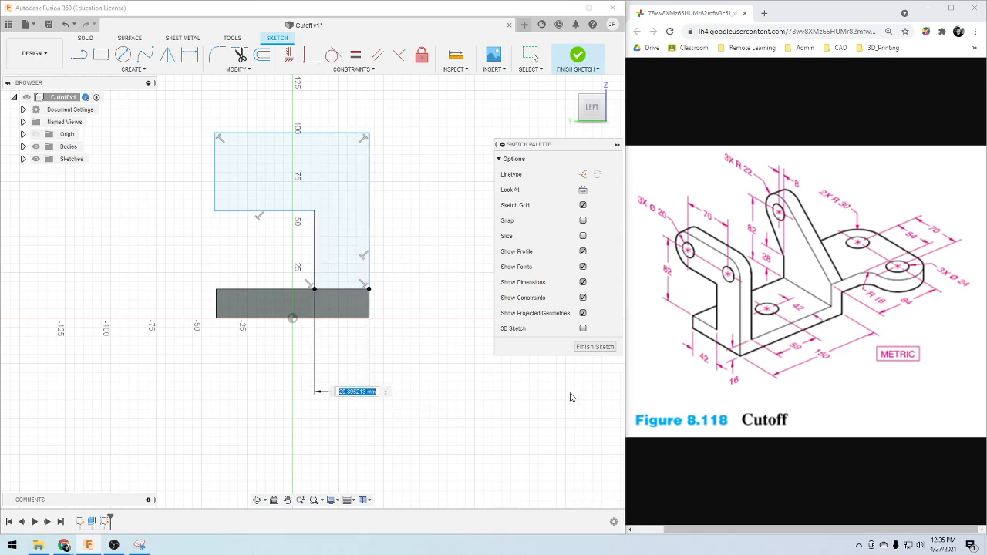
{"action": "type", "text": "42"}
{"action": "key", "text": "Return"}
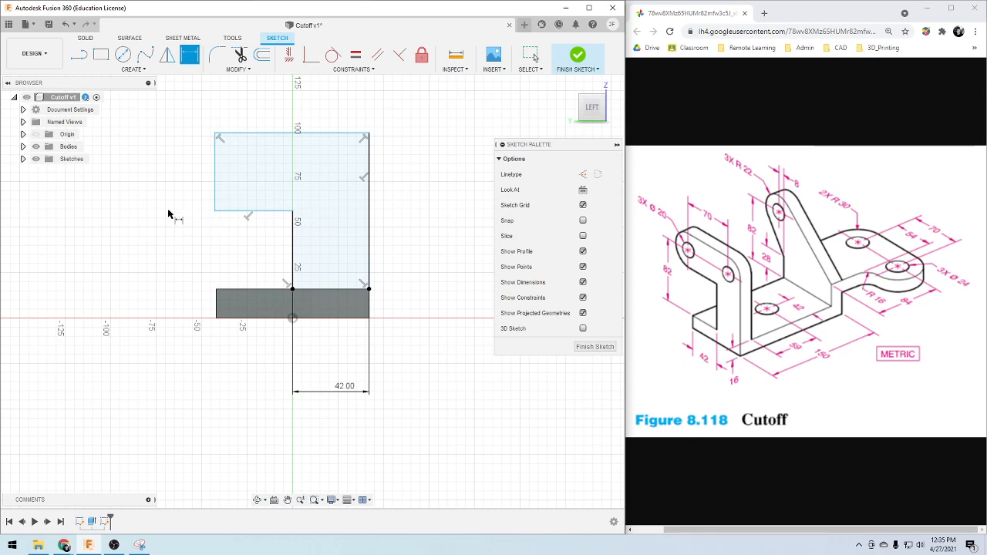
Draw two circles side by side at the same height in the outline's upper arm, about 13 mm and 15 mm in diameter
{"action": "scroll", "coordinate": [213, 147], "scroll_direction": "down", "scroll_amount": 3}
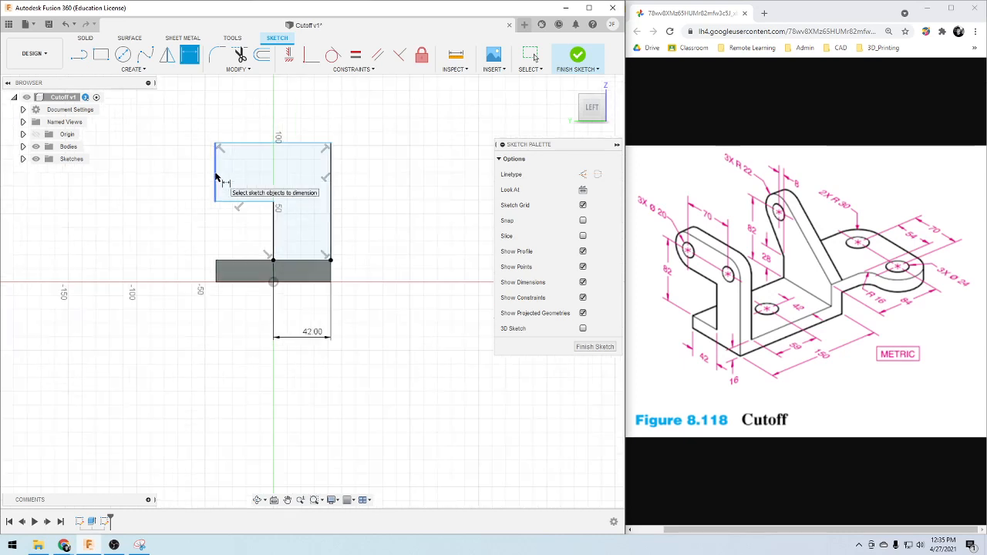
{"action": "scroll", "coordinate": [217, 131], "scroll_direction": "up", "scroll_amount": 3}
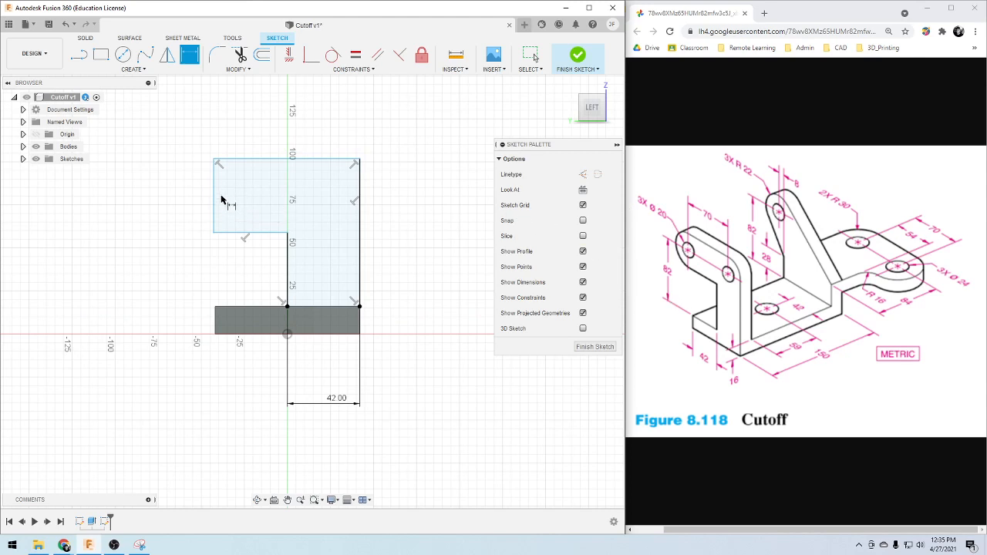
{"action": "left_click", "coordinate": [122, 54]}
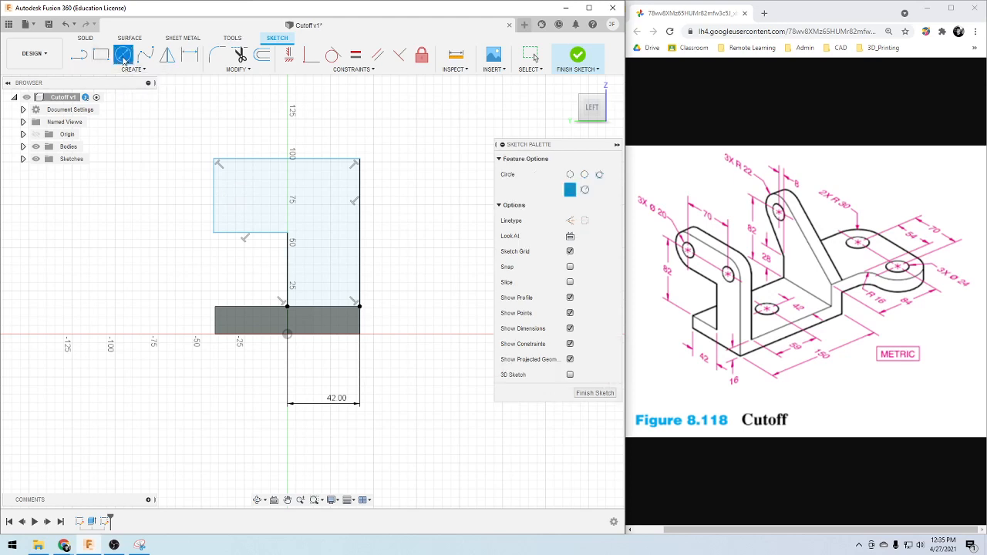
{"action": "left_click", "coordinate": [244, 196]}
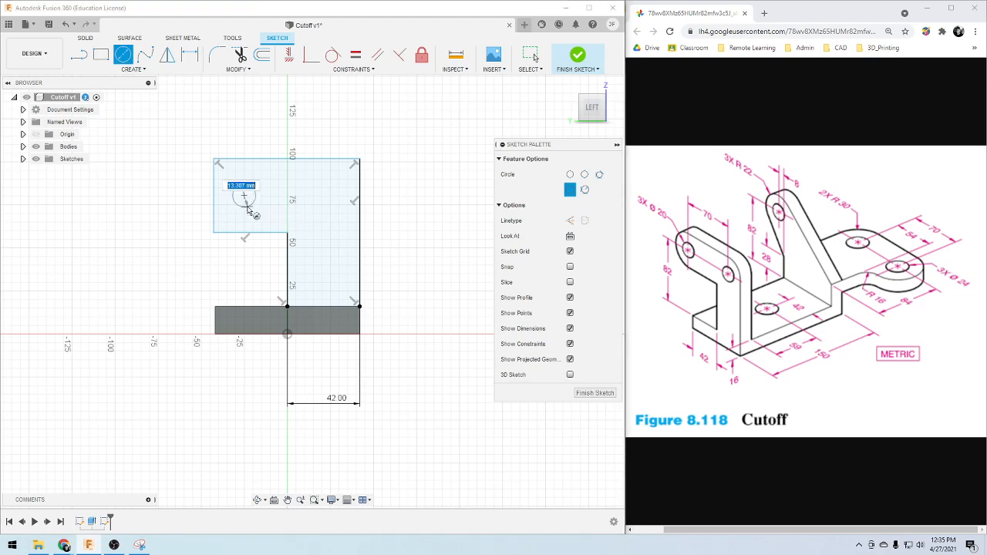
{"action": "left_click", "coordinate": [253, 204]}
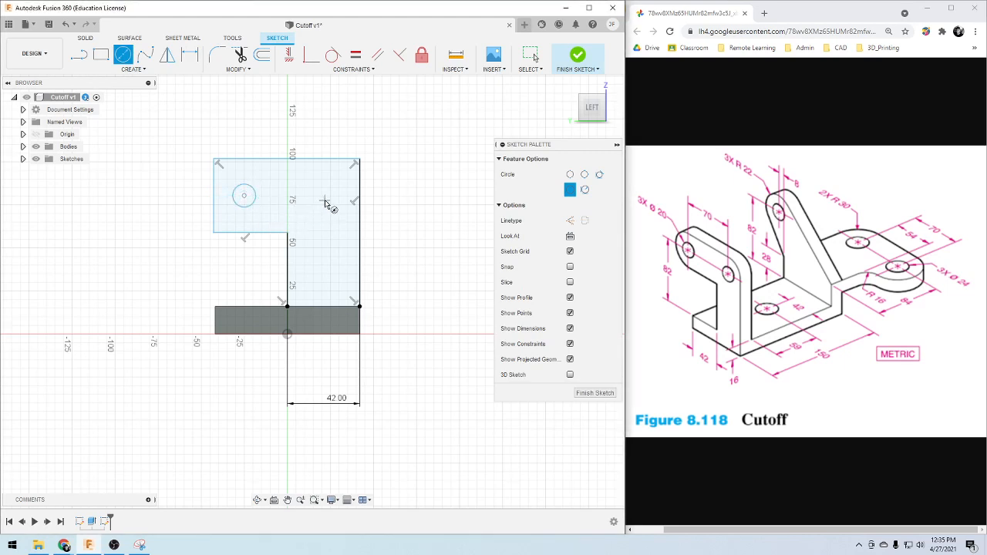
{"action": "left_click", "coordinate": [324, 197]}
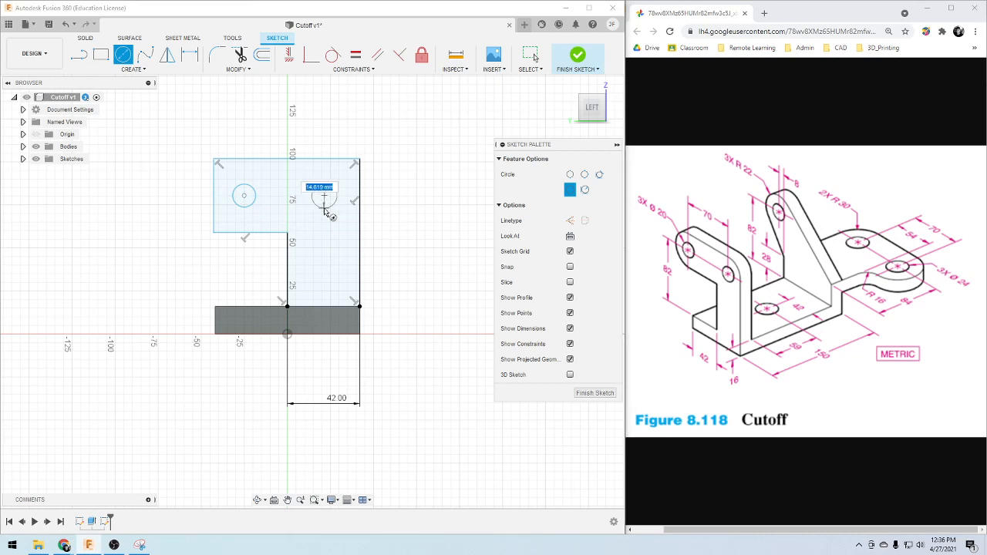
{"action": "left_click", "coordinate": [329, 206]}
Apply an Equal constraint to the two arm circles and set their diameter to 20 mm
{"action": "left_click", "coordinate": [355, 56]}
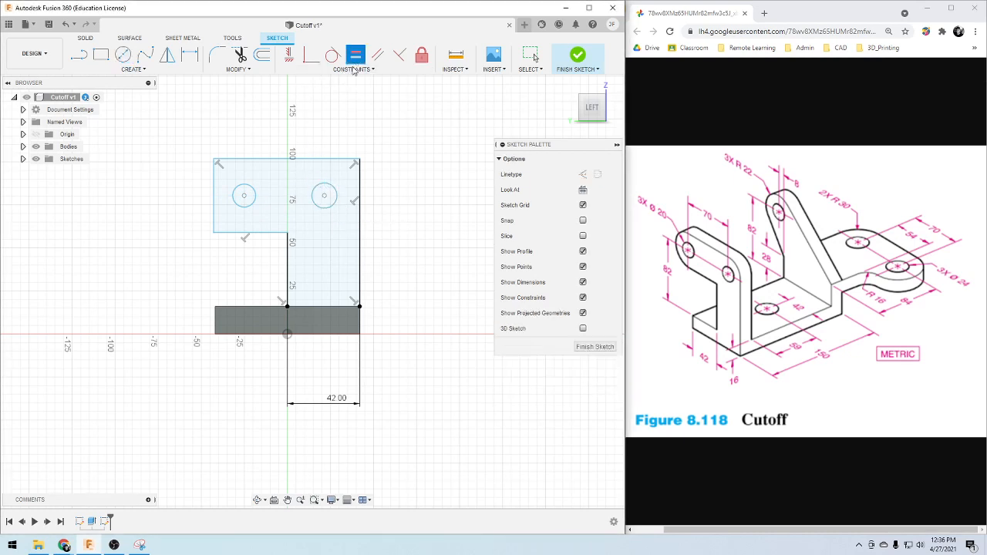
{"action": "left_click", "coordinate": [332, 204]}
{"action": "left_click", "coordinate": [246, 196]}
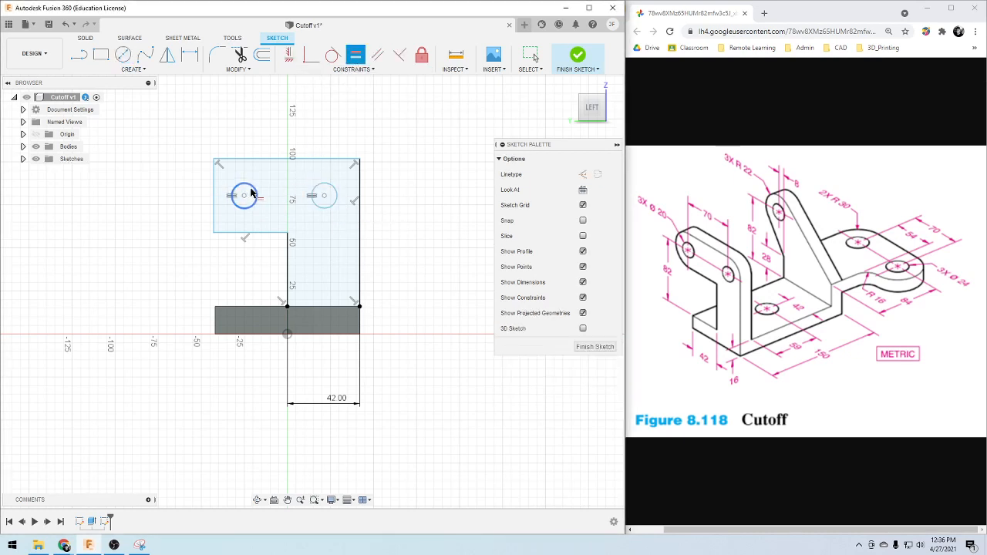
{"action": "key", "text": "d"}
{"action": "left_click", "coordinate": [330, 188]}
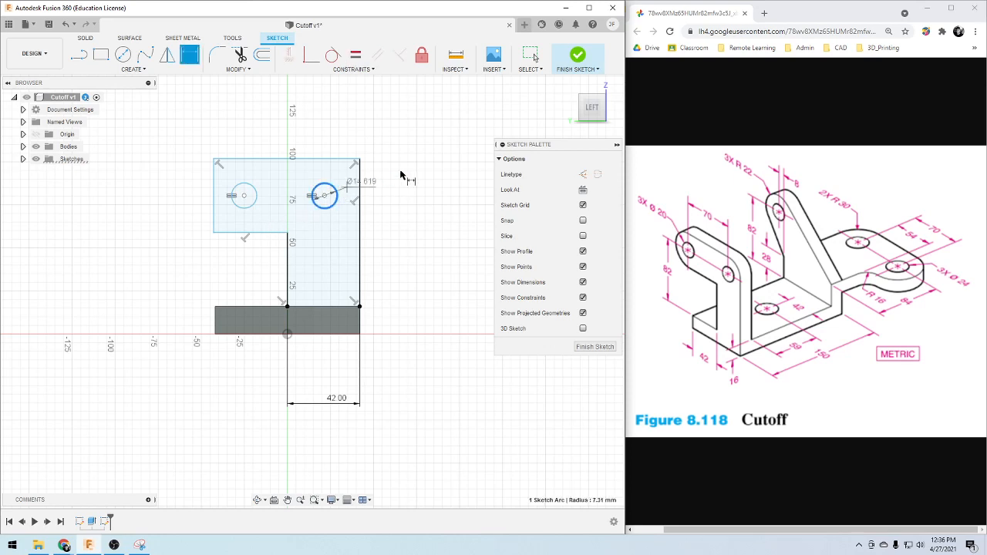
{"action": "left_click", "coordinate": [389, 176]}
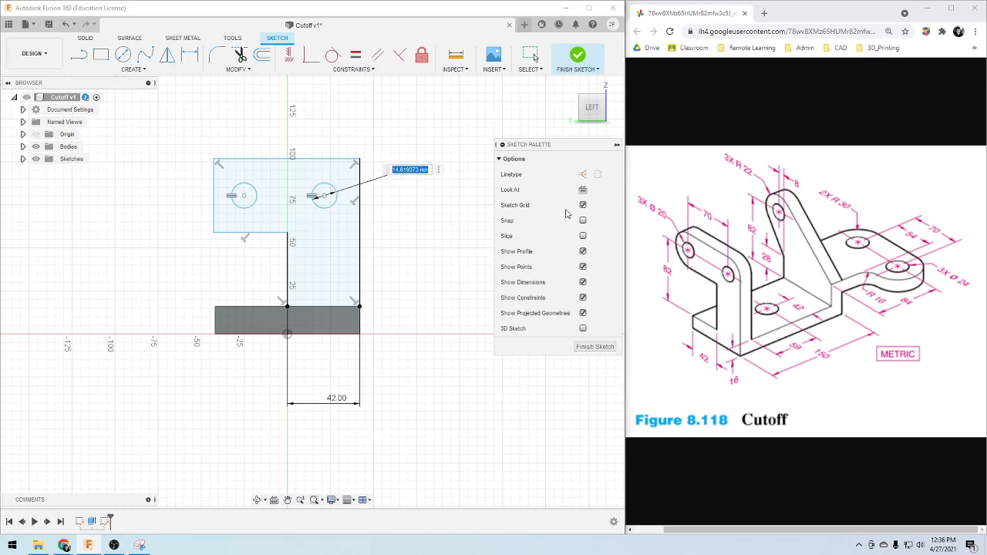
{"action": "type", "text": "20"}
{"action": "key", "text": "Return"}
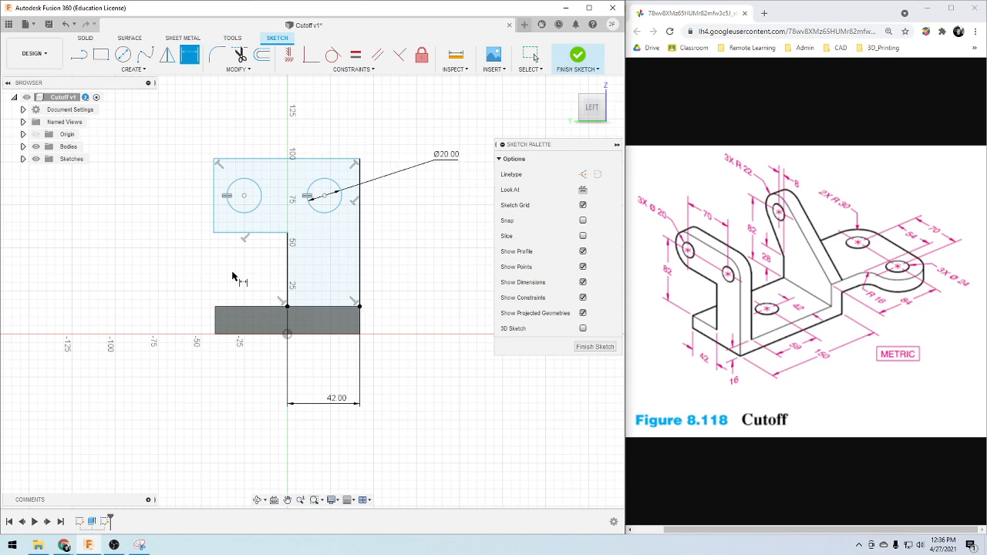
Try to dimension the outer arm circle's center 82 mm above the plate's top edge, and remove that dimension
{"action": "left_click", "coordinate": [238, 307]}
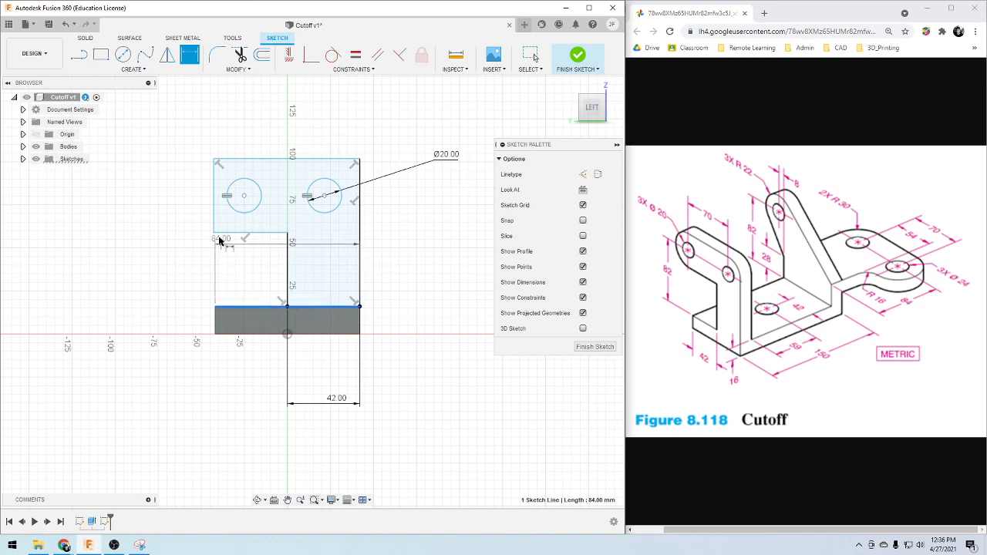
{"action": "left_click", "coordinate": [244, 196]}
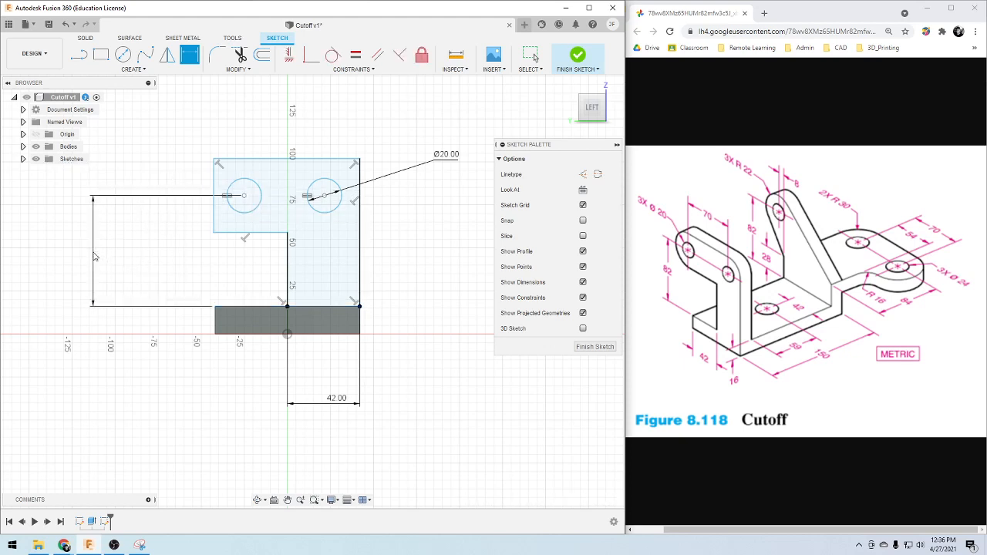
{"action": "left_click", "coordinate": [93, 255]}
{"action": "type", "text": "82"}
{"action": "key", "text": "Return"}
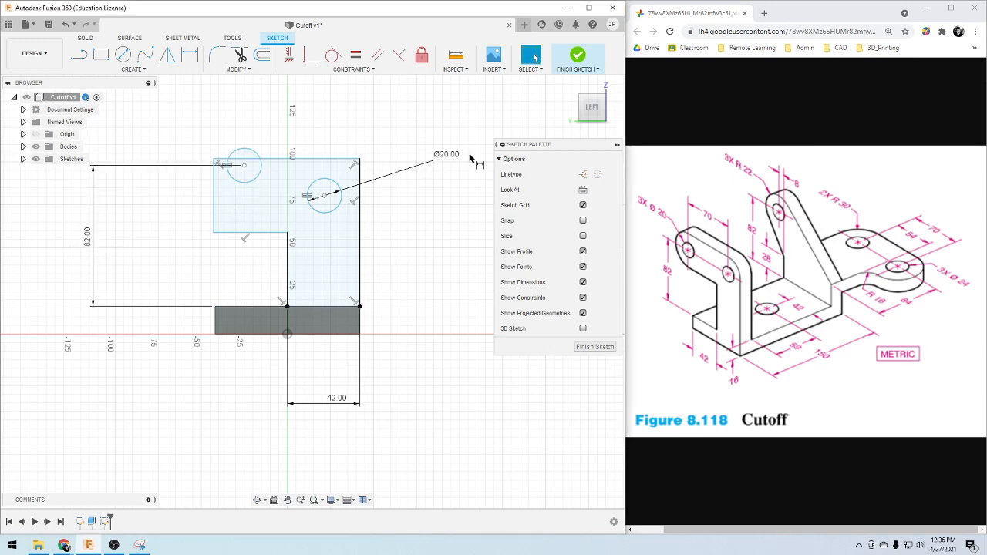
{"action": "key", "text": "Escape"}
{"action": "key", "text": "ctrl+z"}
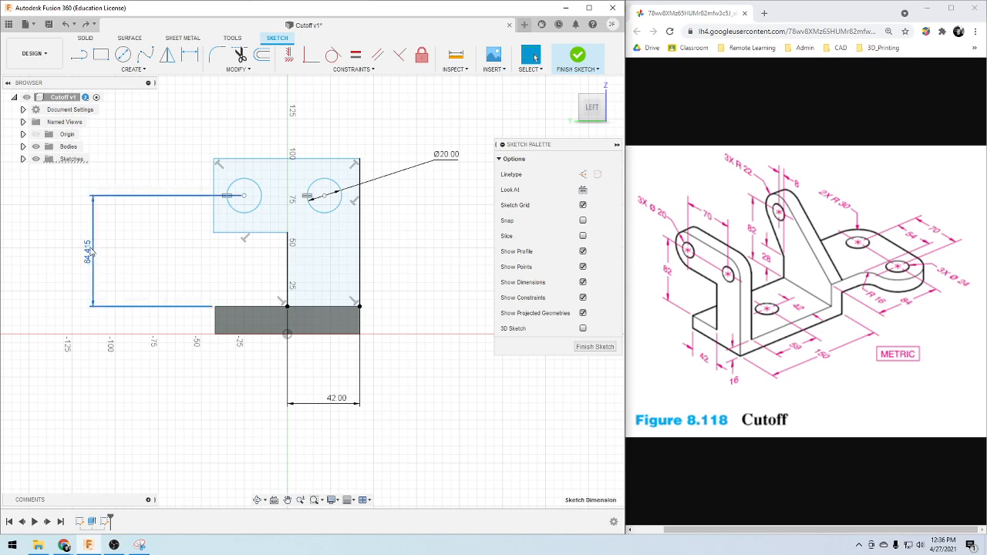
{"action": "key", "text": "Delete"}
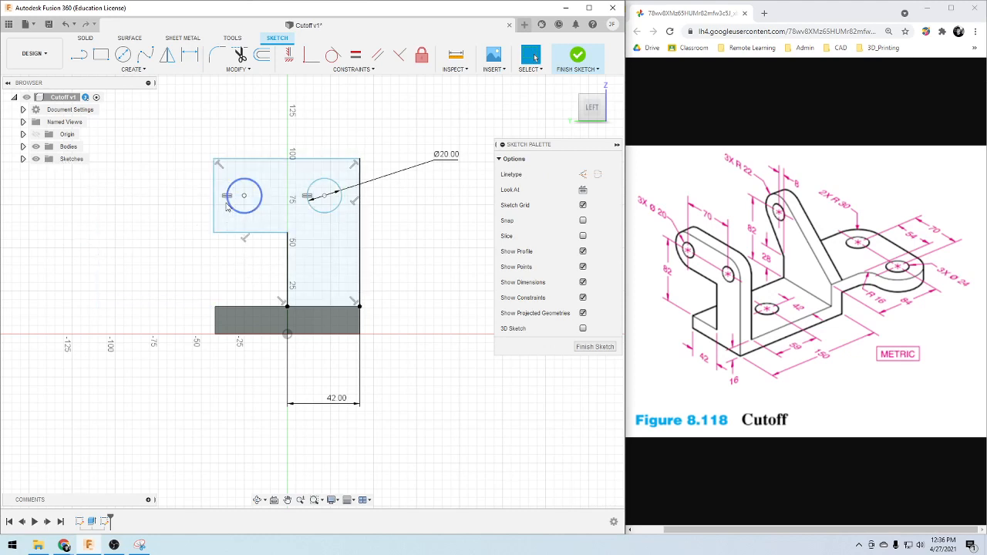
{"action": "left_click", "coordinate": [124, 56]}
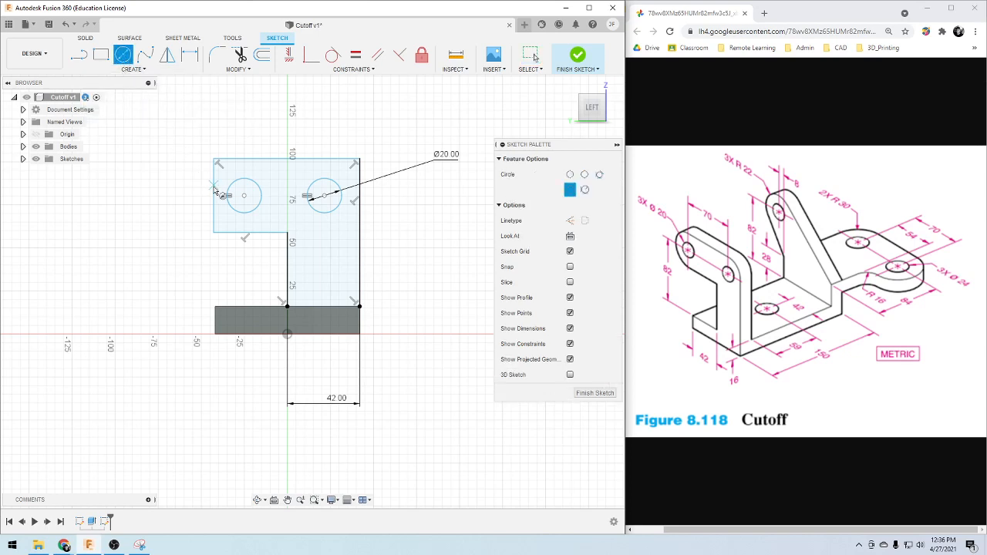
{"action": "left_click", "coordinate": [216, 55]}
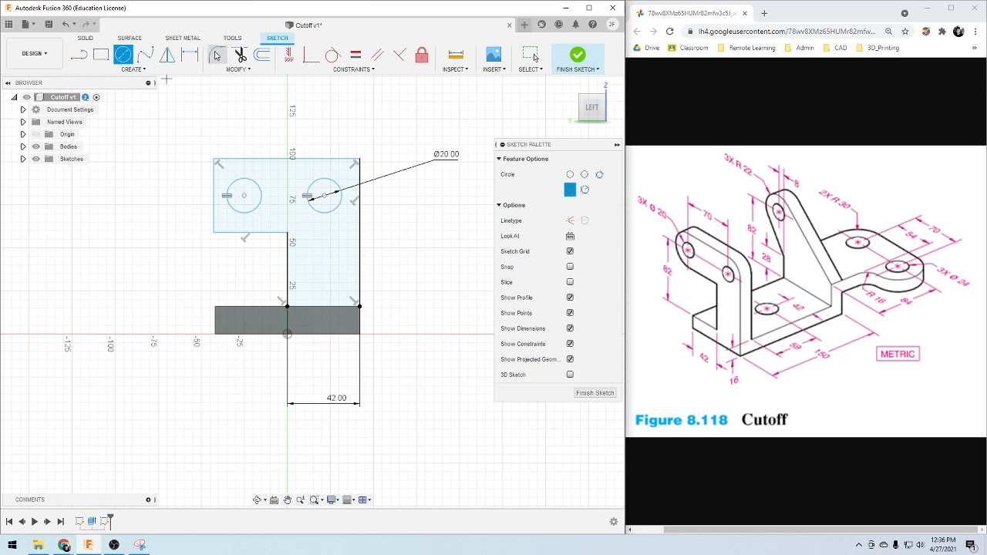
{"action": "left_click", "coordinate": [215, 210]}
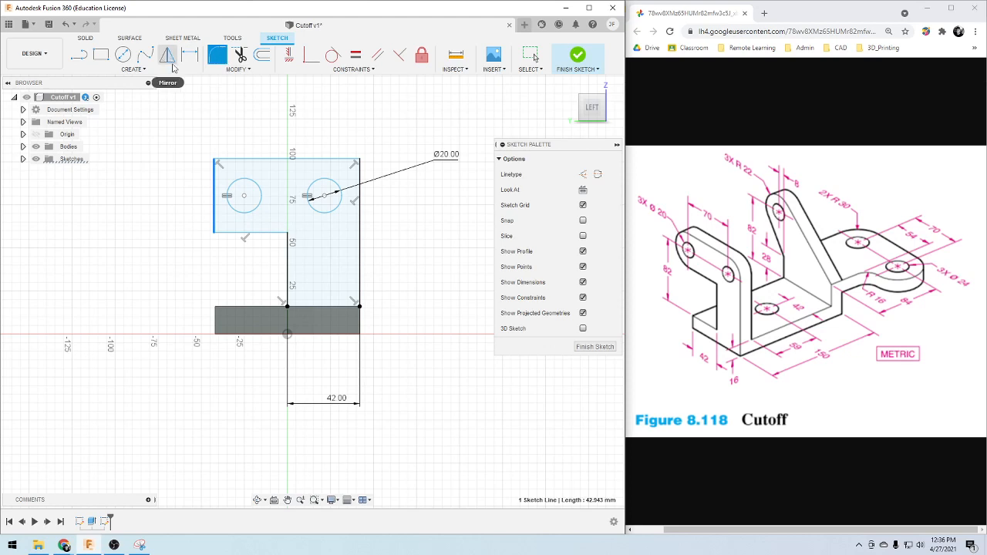
{"action": "key", "text": "Escape"}
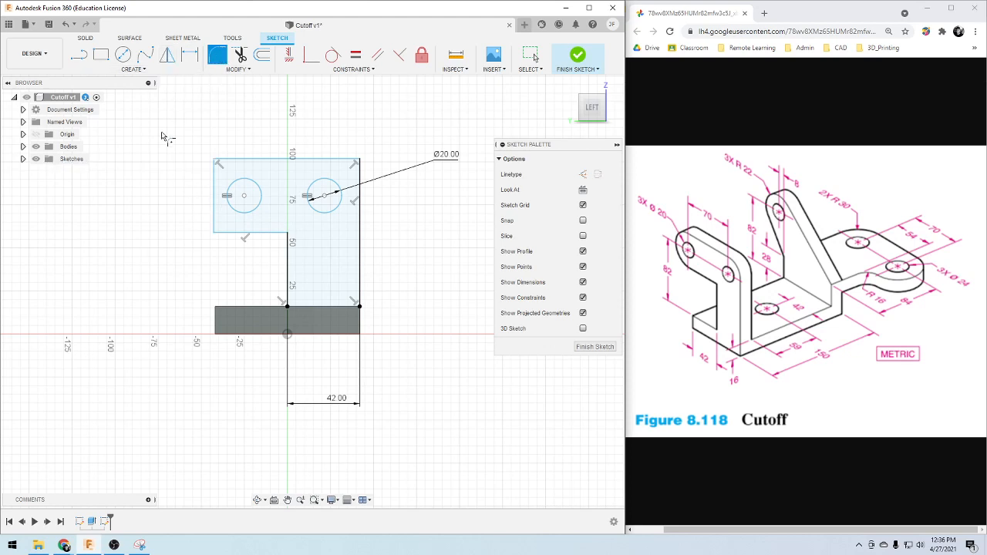
Draw a circle about 43 mm in diameter, centered on the midpoint of the upper arm's free end edge and passing through its corner
{"action": "left_click", "coordinate": [122, 54]}
{"action": "left_click", "coordinate": [214, 195]}
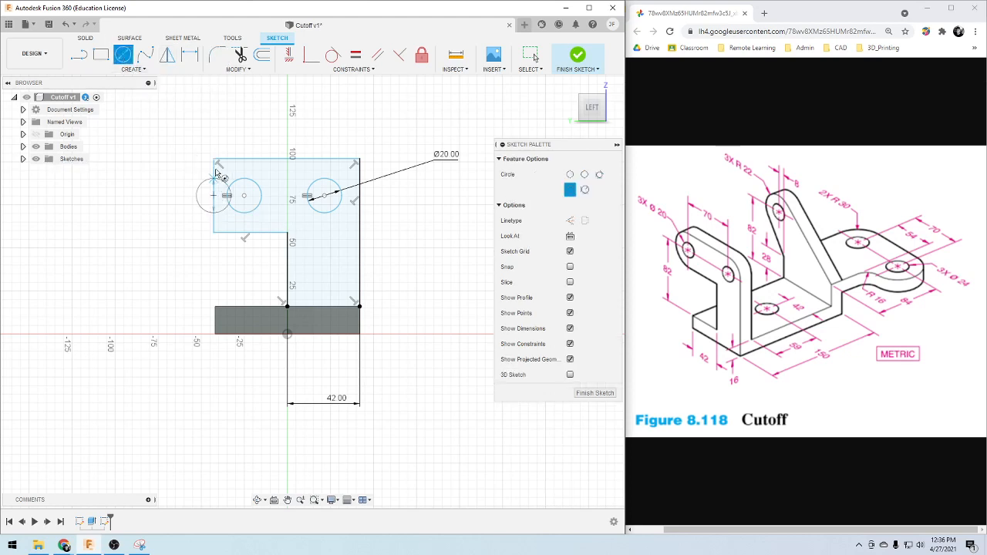
{"action": "left_click", "coordinate": [217, 158]}
{"action": "scroll", "coordinate": [139, 247], "scroll_direction": "down", "scroll_amount": 2}
{"action": "scroll", "coordinate": [139, 193], "scroll_direction": "up", "scroll_amount": 2}
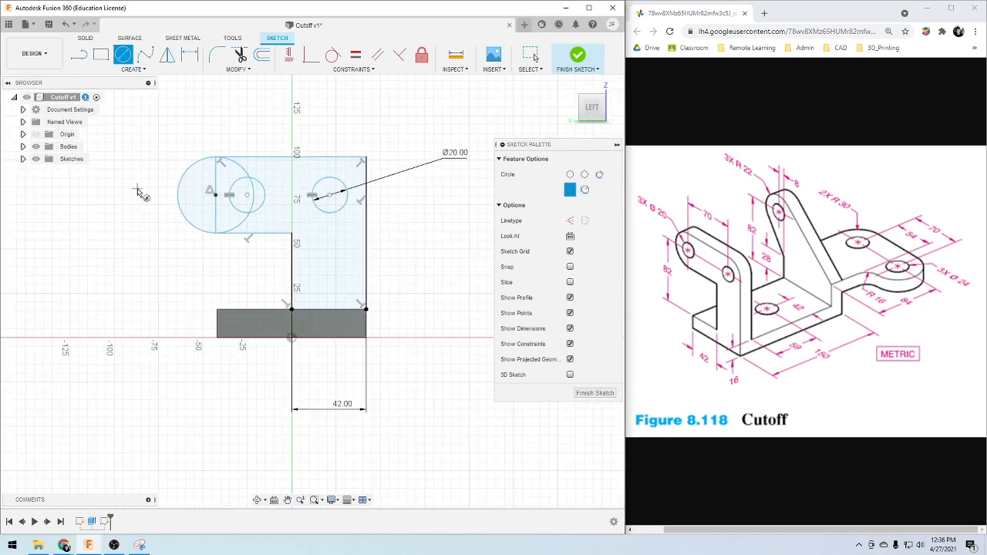
Set the diameter of the large circle on the arm's free end to 44 mm
{"action": "key", "text": "d"}
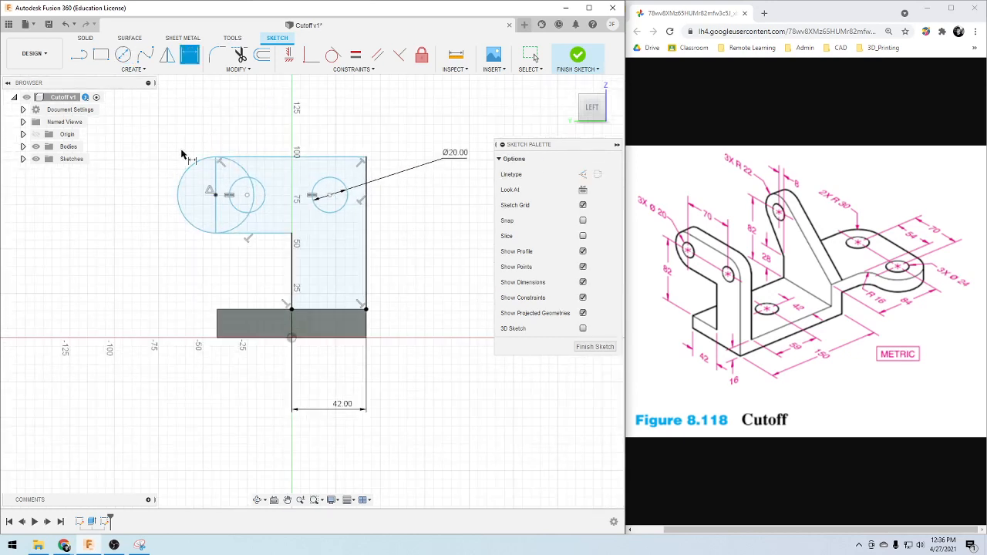
{"action": "left_click", "coordinate": [179, 202]}
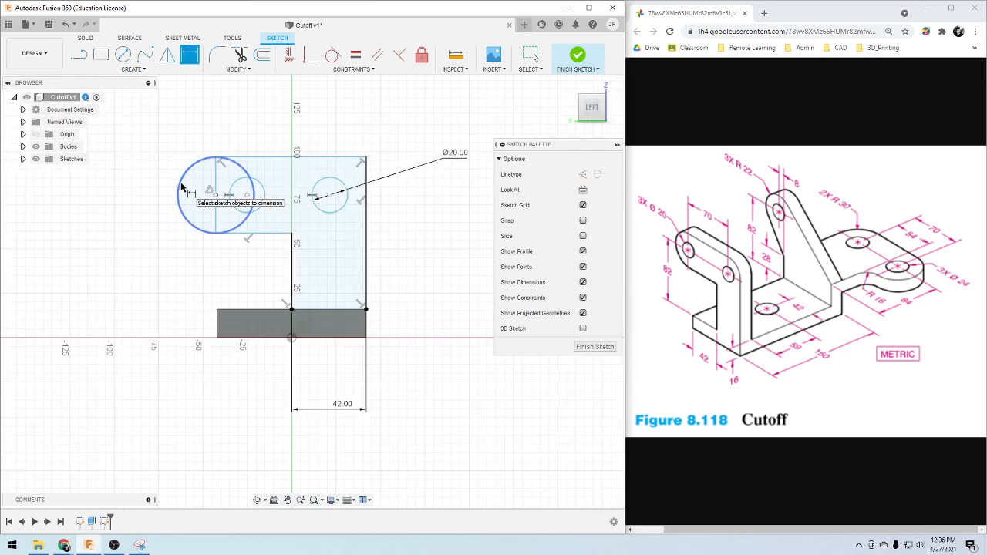
{"action": "left_click", "coordinate": [103, 219]}
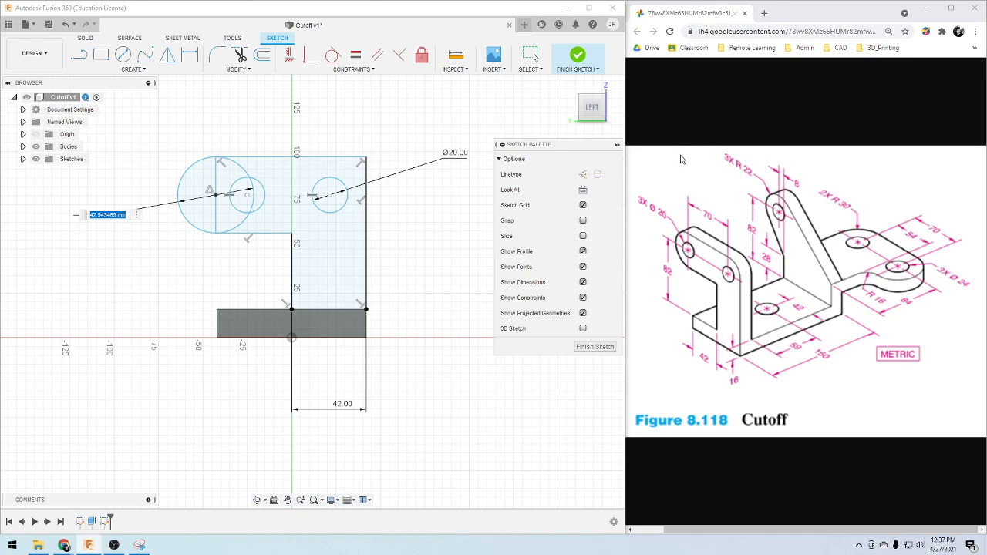
{"action": "type", "text": "44"}
{"action": "key", "text": "Return"}
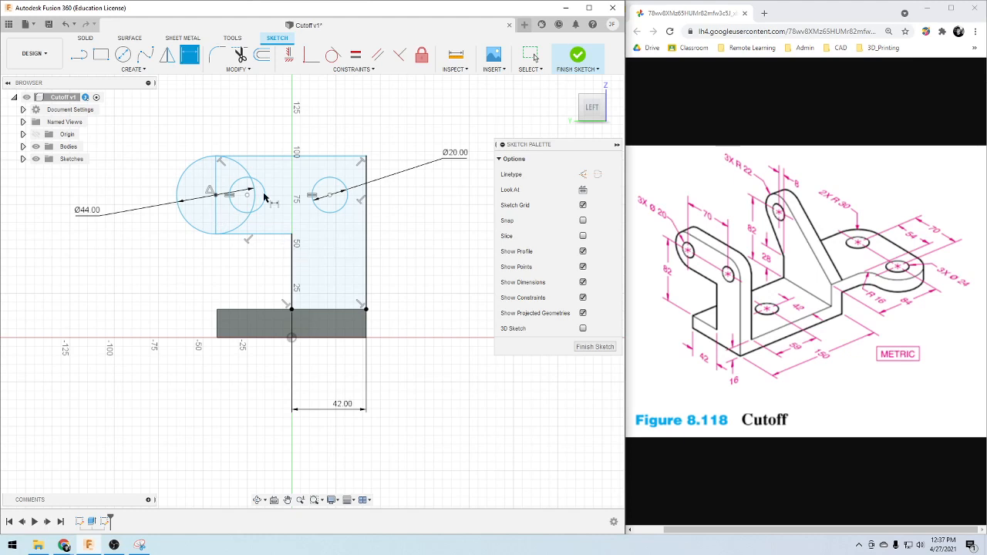
Trim the large circle's inner arc and the arm's straight end edge, leaving a rounded free end
{"action": "scroll", "coordinate": [217, 150], "scroll_direction": "up", "scroll_amount": 1}
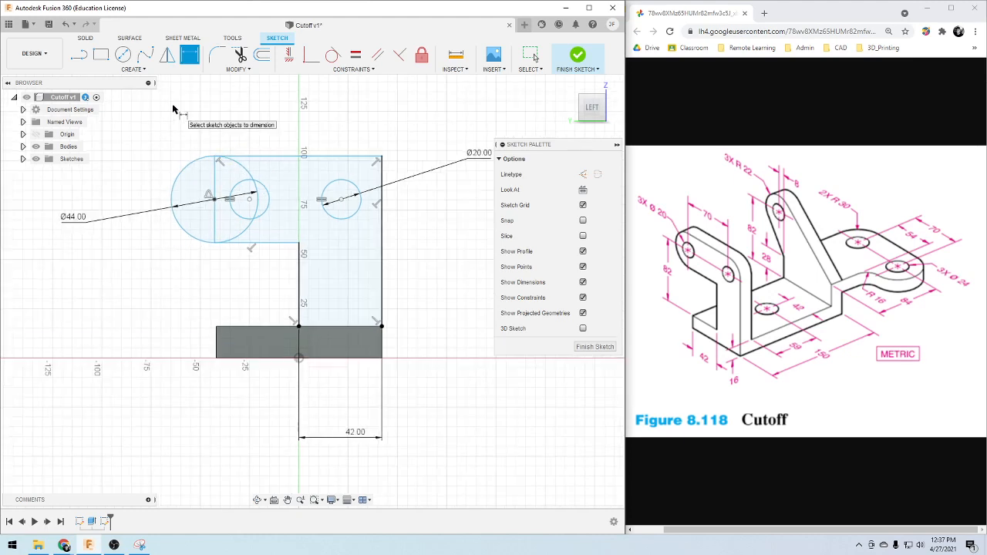
{"action": "key", "text": "t"}
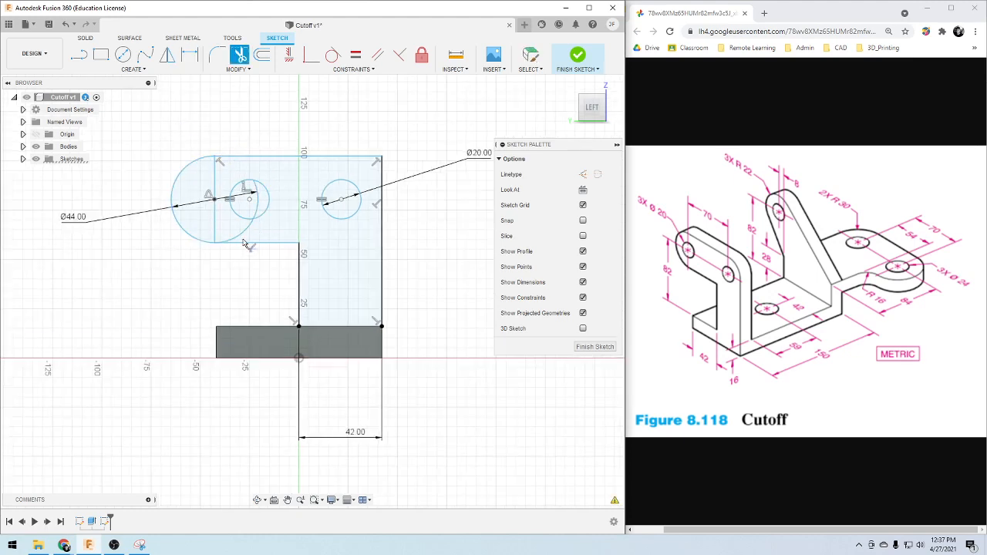
{"action": "left_click", "coordinate": [244, 230]}
{"action": "left_click", "coordinate": [216, 228]}
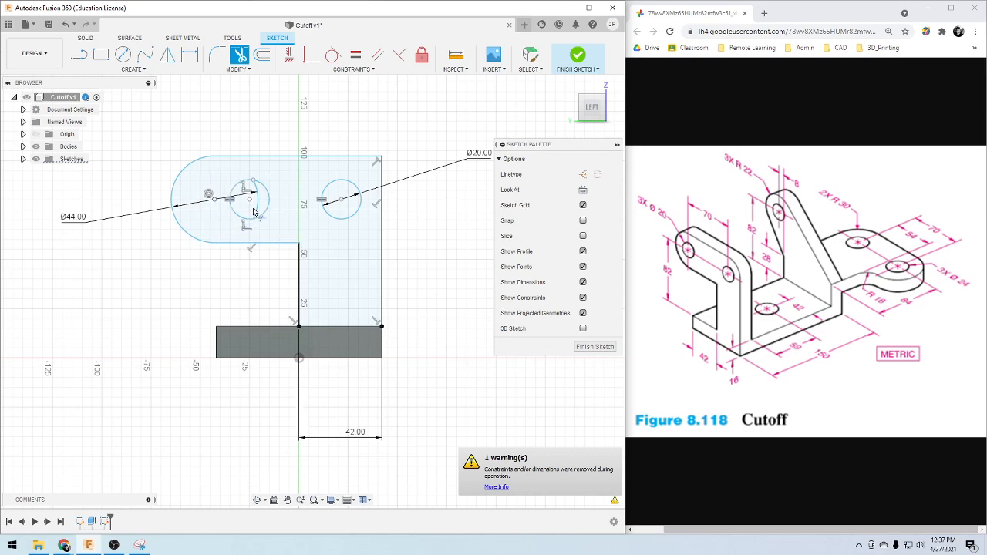
Draw a horizontal construction line about 85 mm long from the rounded end's arc center to the upright's outer edge
{"action": "scroll", "coordinate": [222, 292], "scroll_direction": "down", "scroll_amount": 1}
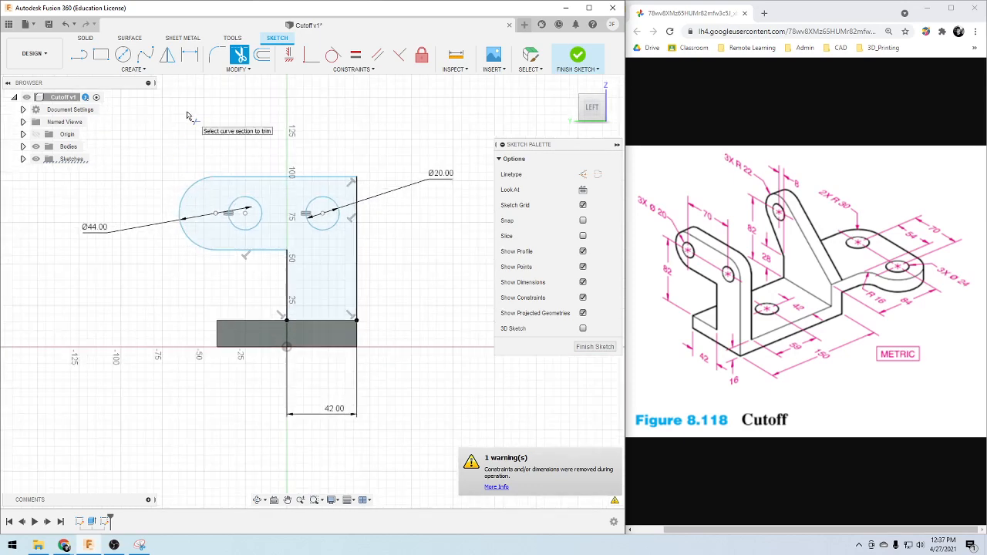
{"action": "key", "text": "l"}
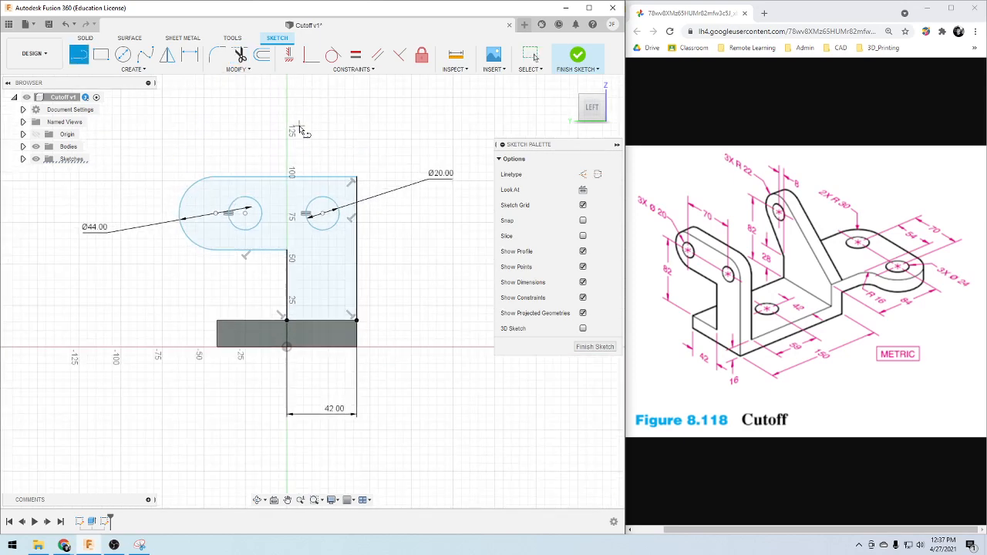
{"action": "left_click", "coordinate": [584, 175]}
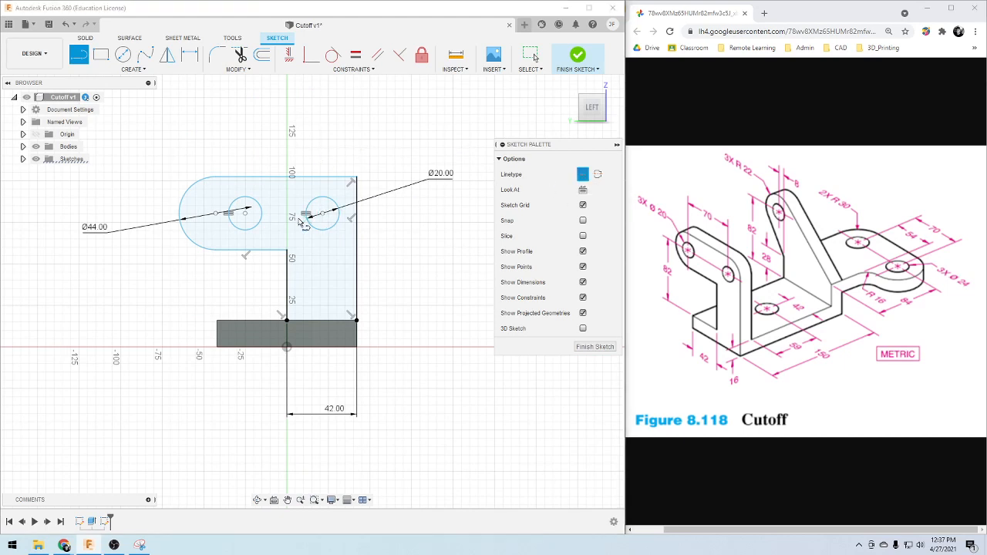
{"action": "left_click", "coordinate": [215, 214]}
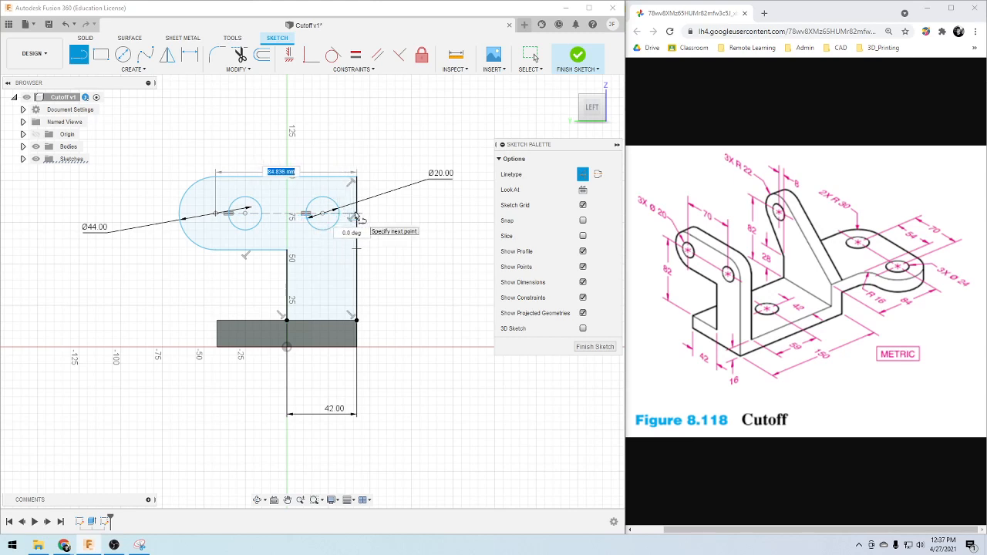
{"action": "key", "text": "Escape"}
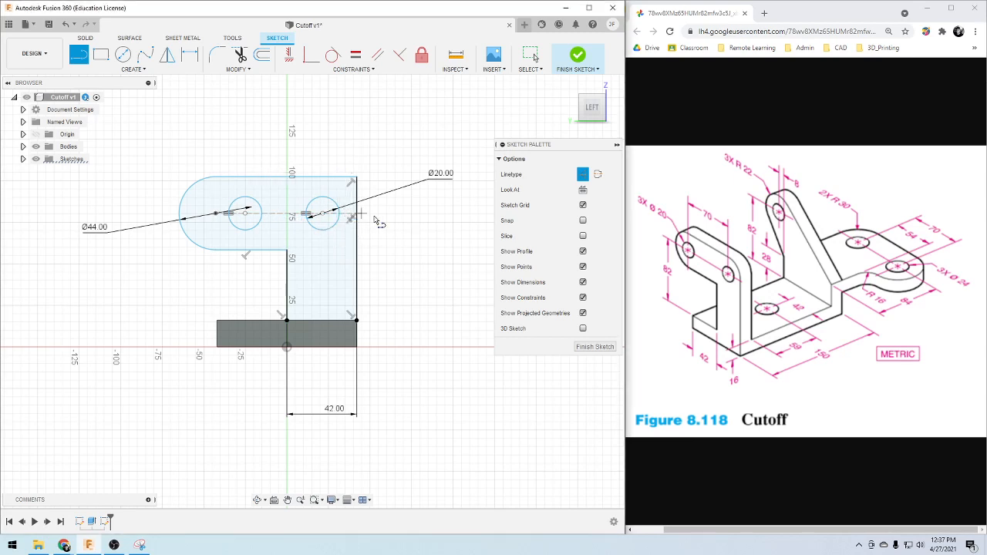
Dimension the construction line 82 mm above the plate's top edge
{"action": "scroll", "coordinate": [409, 277], "scroll_direction": "up", "scroll_amount": 1}
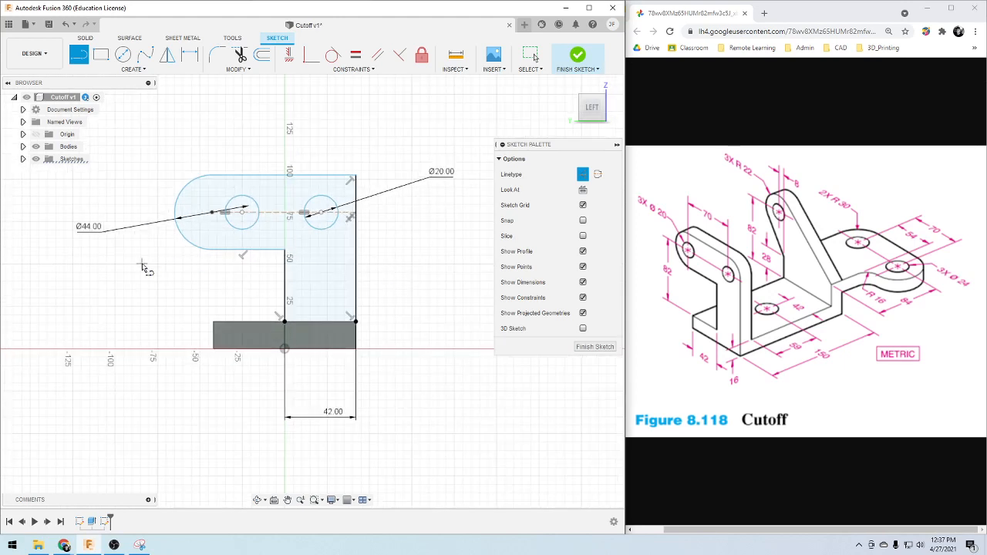
{"action": "key", "text": "d"}
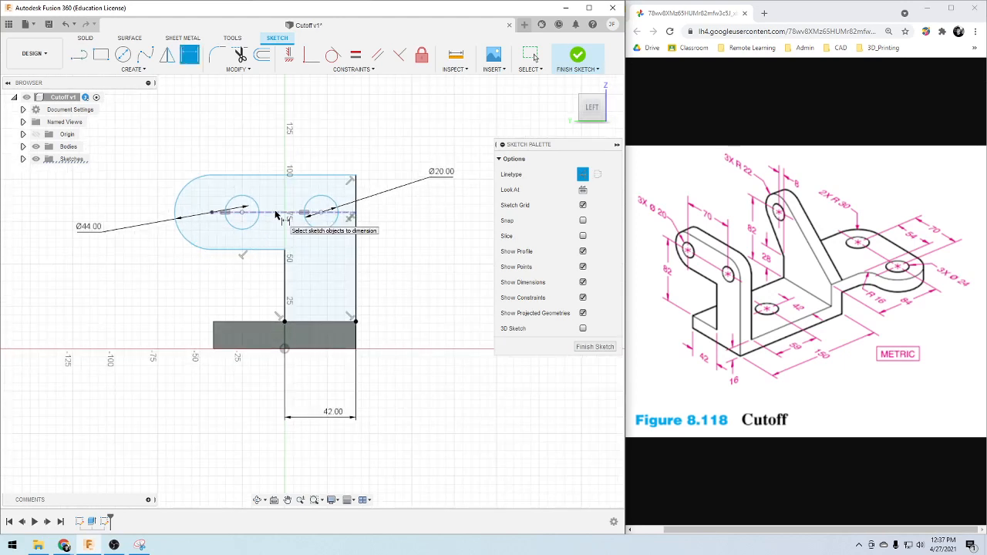
{"action": "left_click", "coordinate": [273, 319]}
{"action": "left_click", "coordinate": [323, 212]}
{"action": "left_click", "coordinate": [435, 277]}
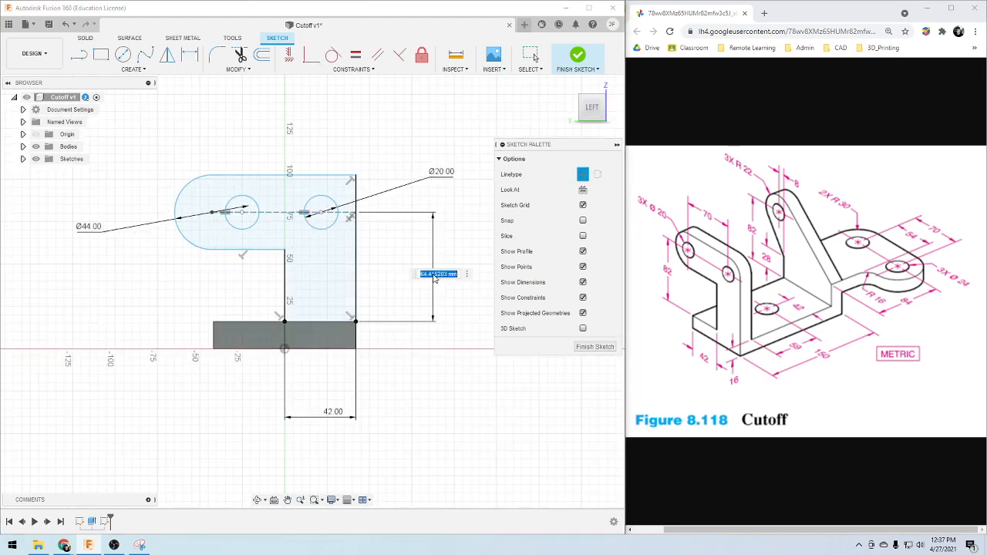
{"action": "type", "text": "82"}
{"action": "key", "text": "Return"}
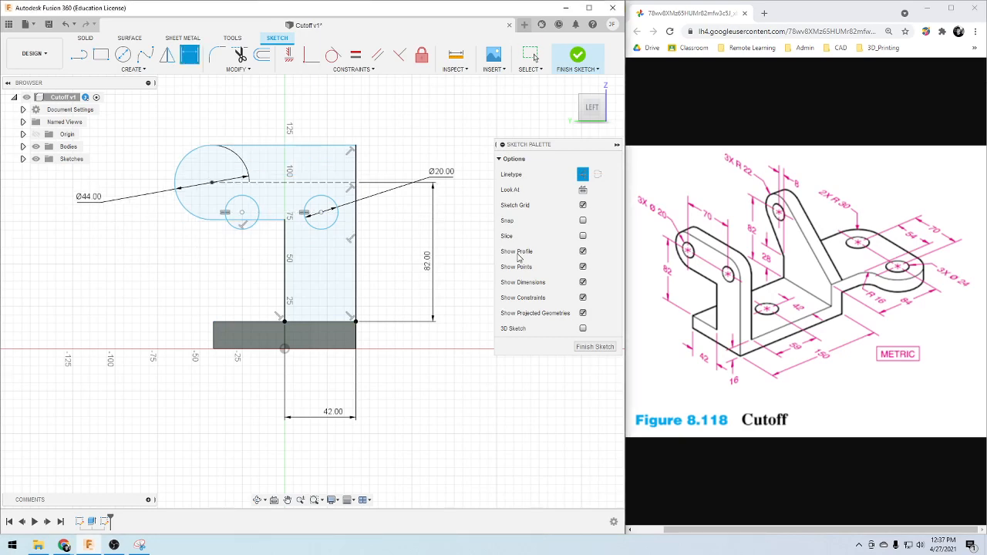
Constrain both hole centers coincident with the construction line and move the outer hole onto the rounded end's arc center
{"action": "scroll", "coordinate": [232, 235], "scroll_direction": "down", "scroll_amount": 1}
{"action": "scroll", "coordinate": [452, 265], "scroll_direction": "up", "scroll_amount": 2}
{"action": "scroll", "coordinate": [455, 251], "scroll_direction": "down", "scroll_amount": 3}
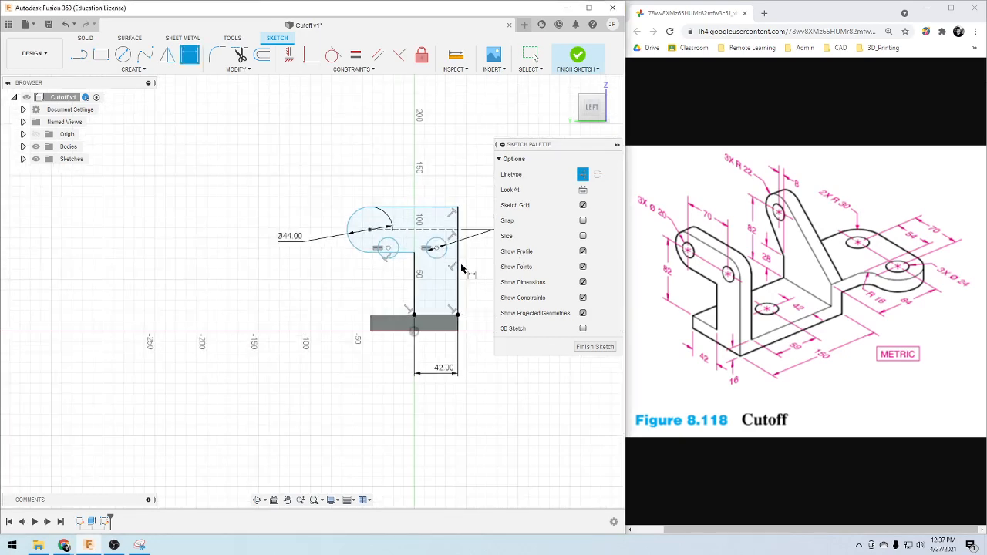
{"action": "scroll", "coordinate": [478, 210], "scroll_direction": "up", "scroll_amount": 1}
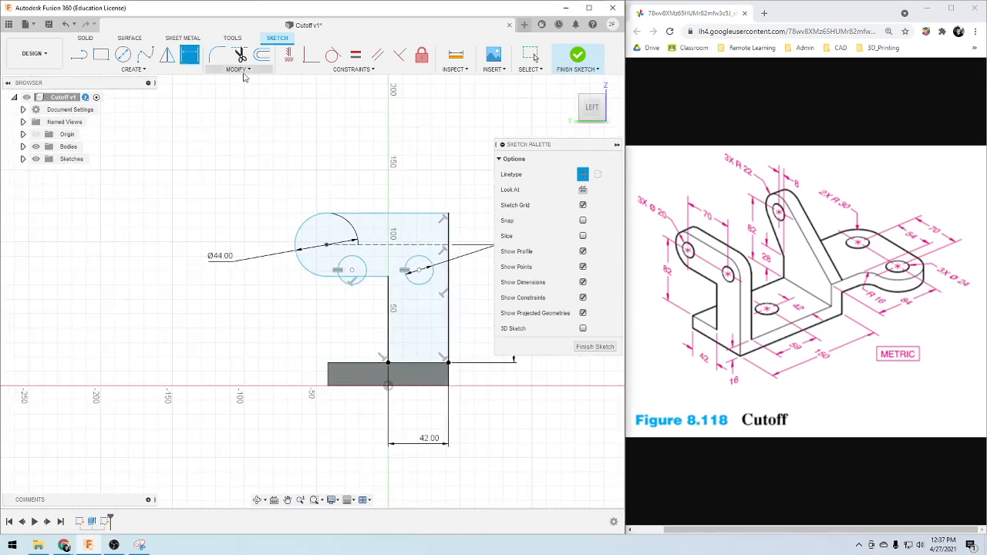
{"action": "left_click", "coordinate": [311, 54]}
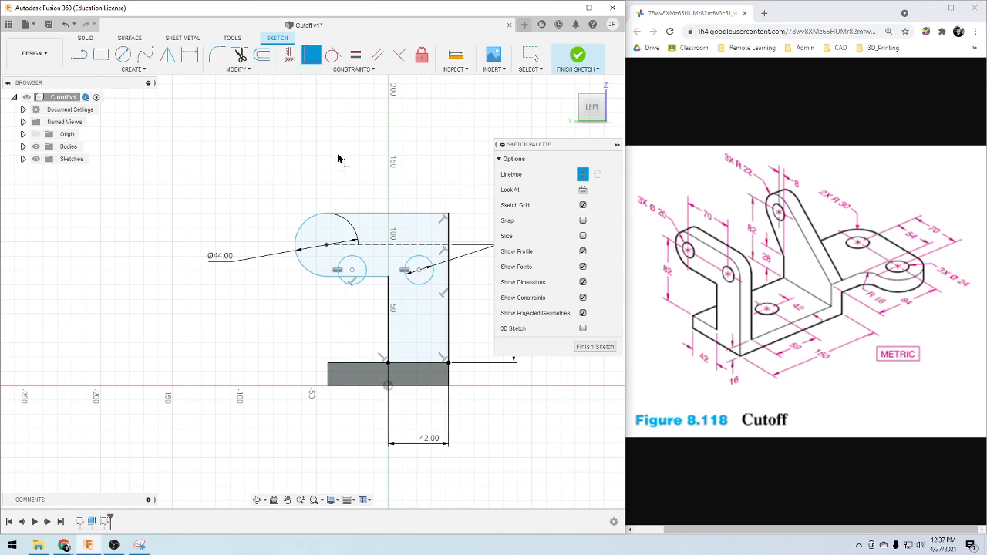
{"action": "left_click", "coordinate": [352, 270]}
{"action": "left_click", "coordinate": [358, 245]}
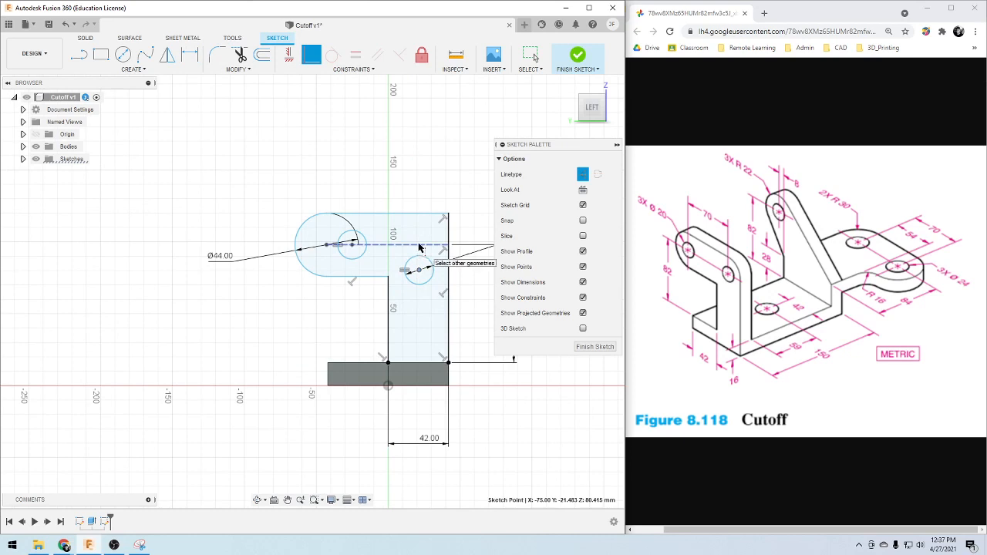
{"action": "scroll", "coordinate": [347, 246], "scroll_direction": "up", "scroll_amount": 2}
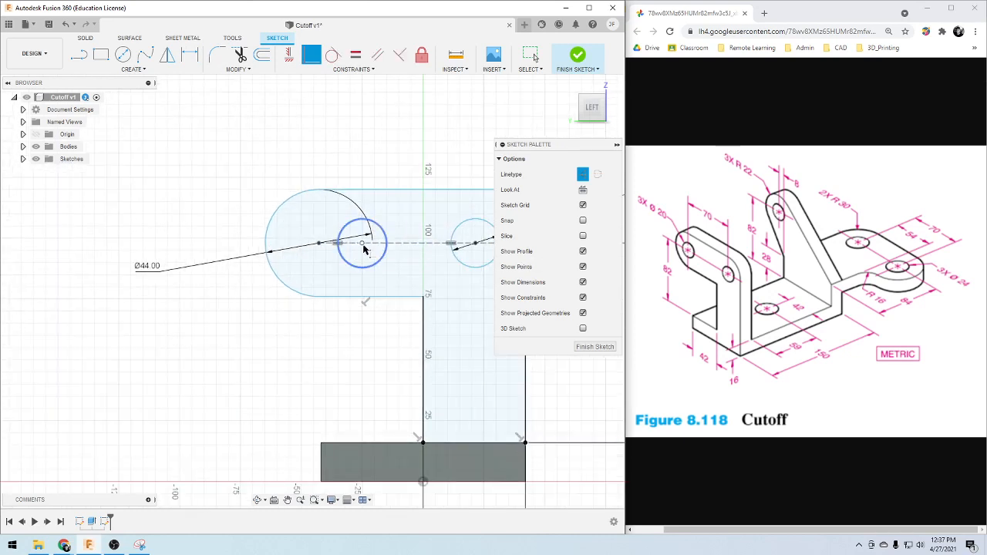
{"action": "left_click_drag", "start_coordinate": [363, 245], "coordinate": [319, 244]}
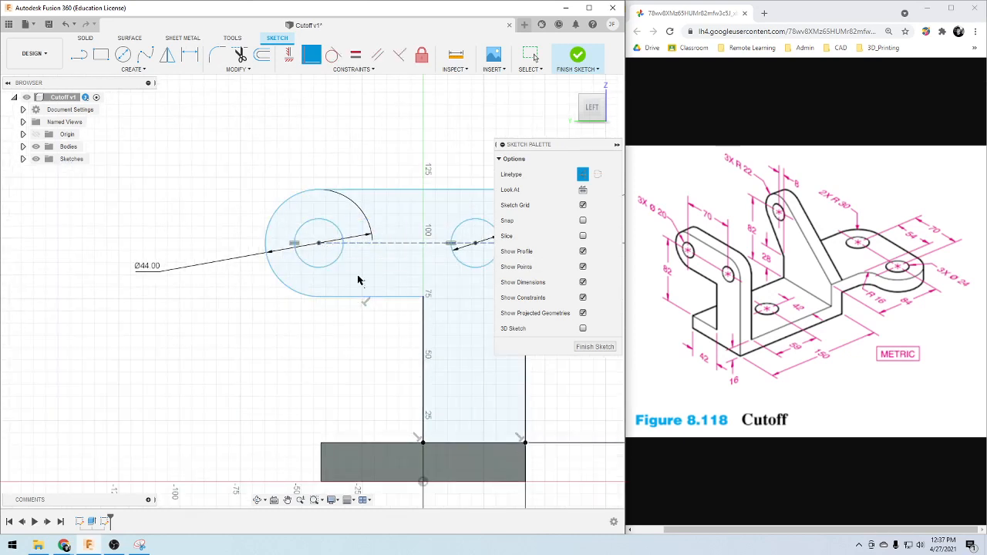
Dimension the center distance between the two holes as 70 mm
{"action": "scroll", "coordinate": [386, 285], "scroll_direction": "down", "scroll_amount": 3}
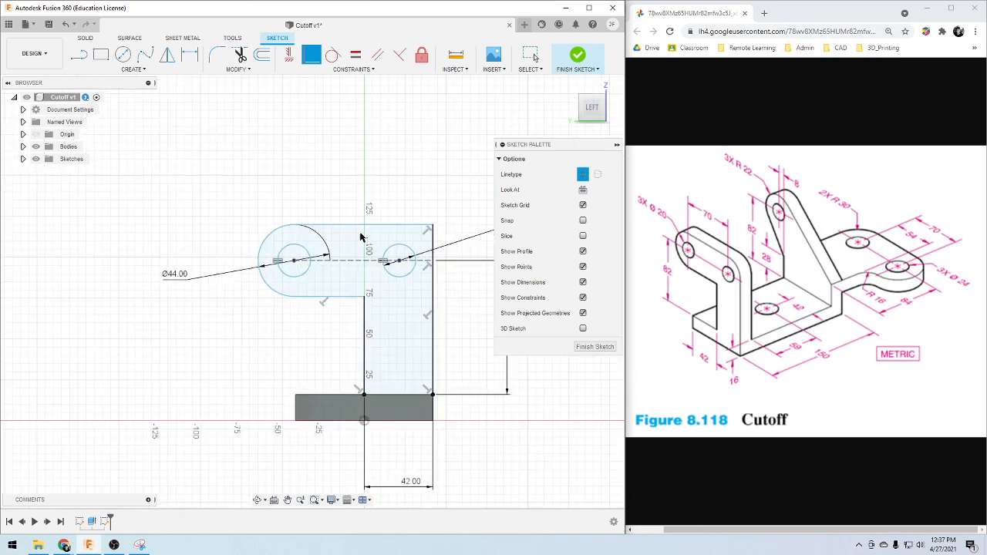
{"action": "key", "text": "d"}
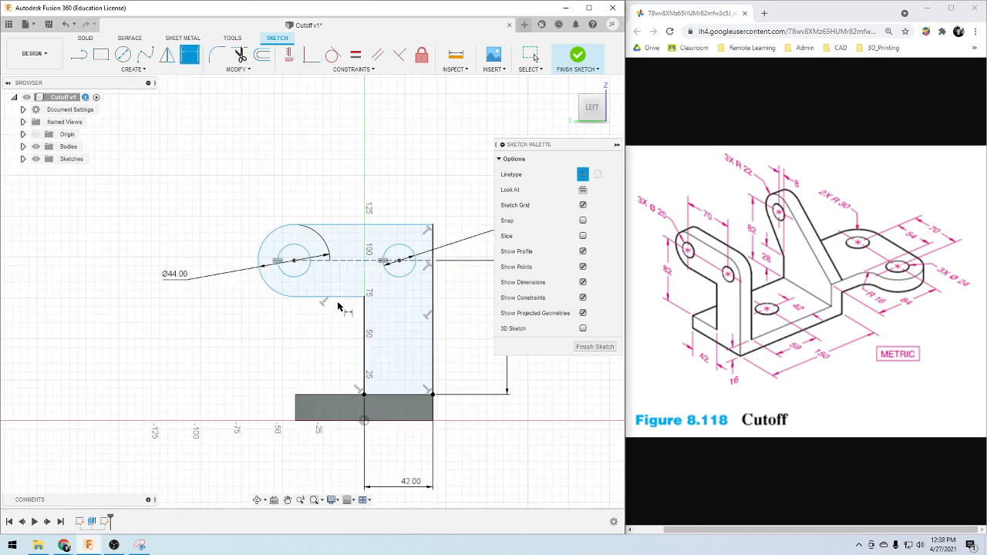
{"action": "left_click", "coordinate": [281, 261]}
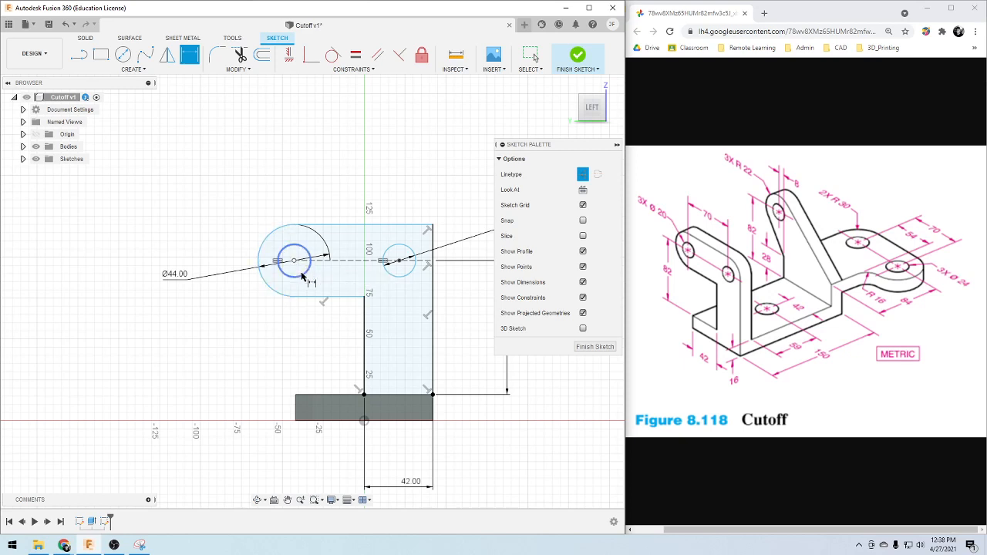
{"action": "left_click", "coordinate": [398, 263]}
{"action": "left_click", "coordinate": [368, 190]}
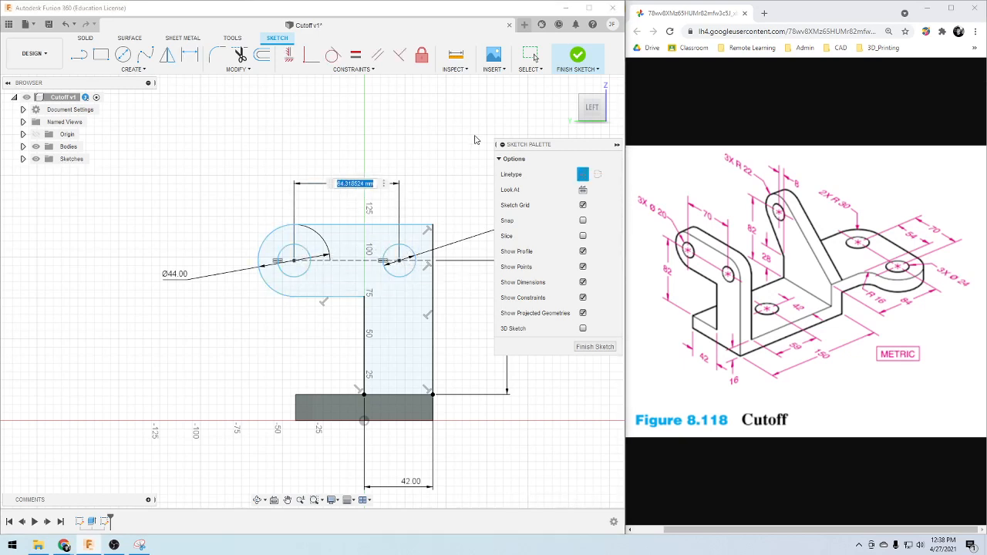
{"action": "type", "text": "70"}
{"action": "key", "text": "Return"}
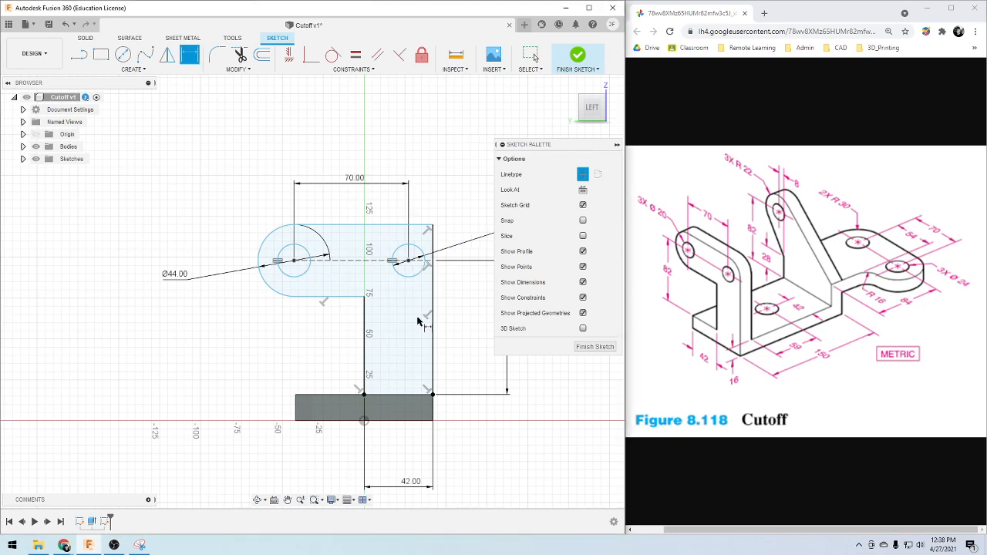
Fillet the corner between the arm's top edge and the upright's outer edge with a 22 mm radius
{"action": "scroll", "coordinate": [421, 321], "scroll_direction": "down", "scroll_amount": 3}
{"action": "scroll", "coordinate": [409, 321], "scroll_direction": "up", "scroll_amount": 1}
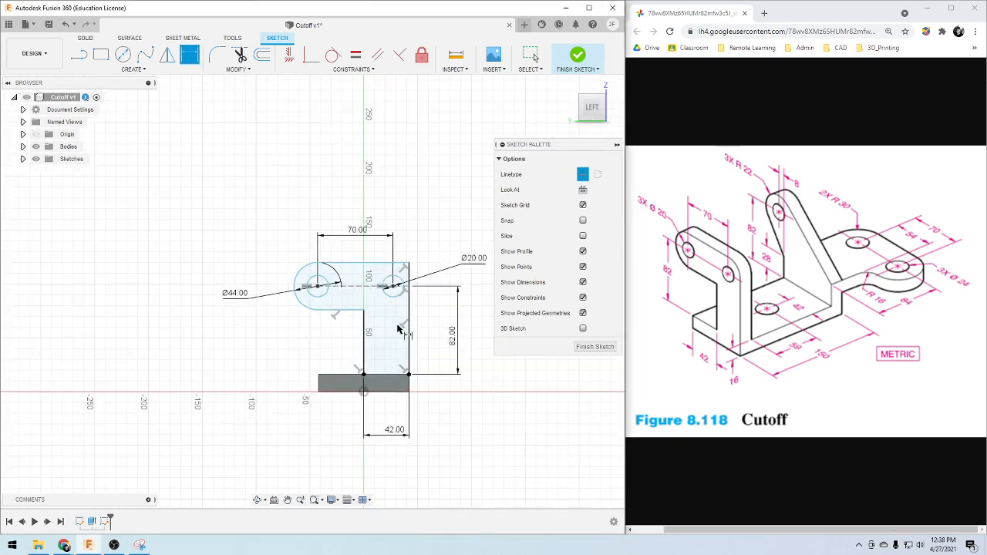
{"action": "scroll", "coordinate": [486, 307], "scroll_direction": "up", "scroll_amount": 2}
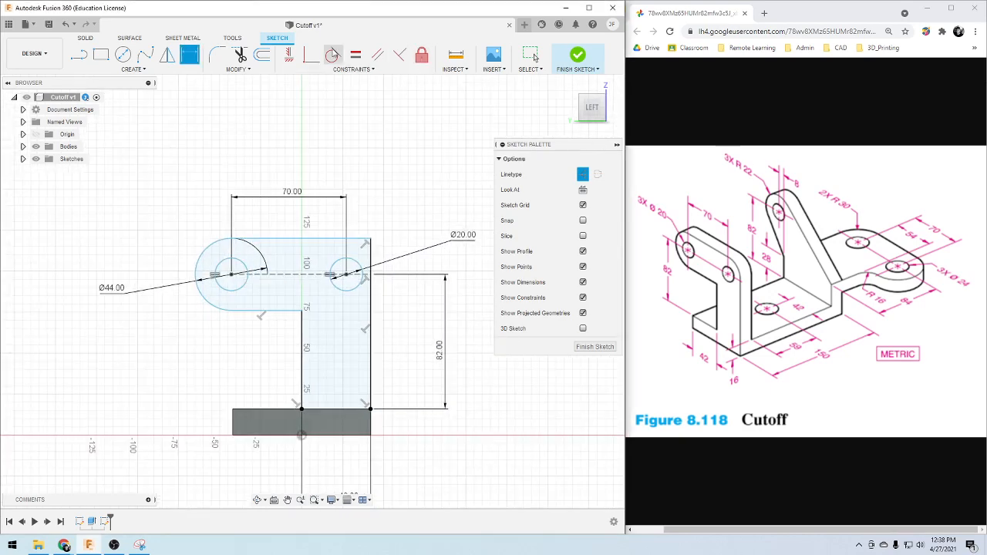
{"action": "left_click", "coordinate": [213, 53]}
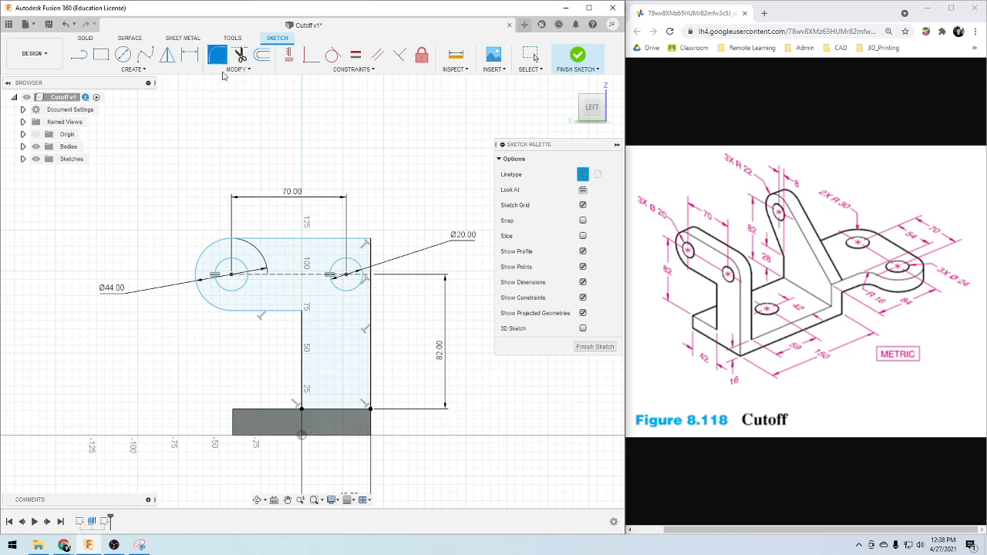
{"action": "left_click", "coordinate": [352, 242]}
{"action": "left_click", "coordinate": [372, 256]}
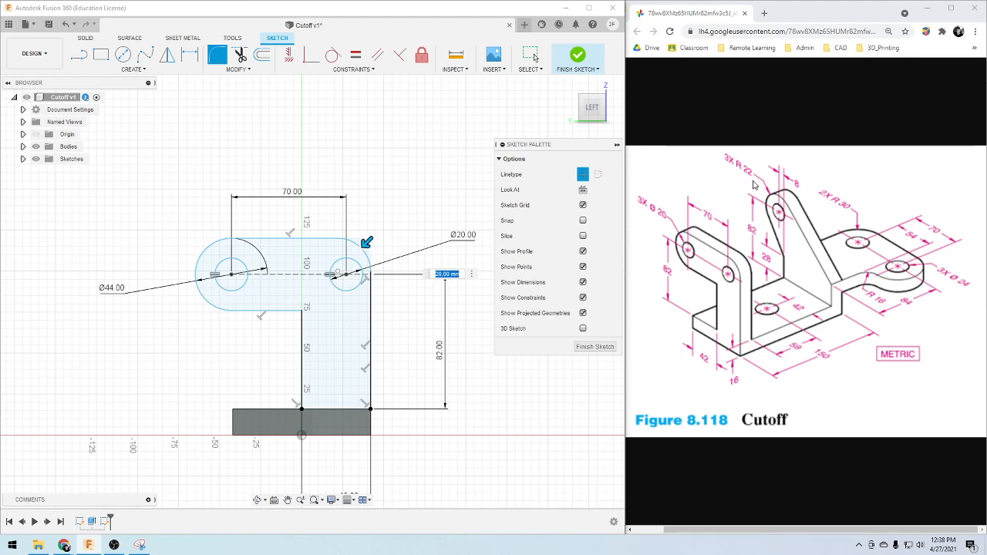
{"action": "type", "text": "22"}
{"action": "key", "text": "Return"}
{"action": "key", "text": "Escape"}
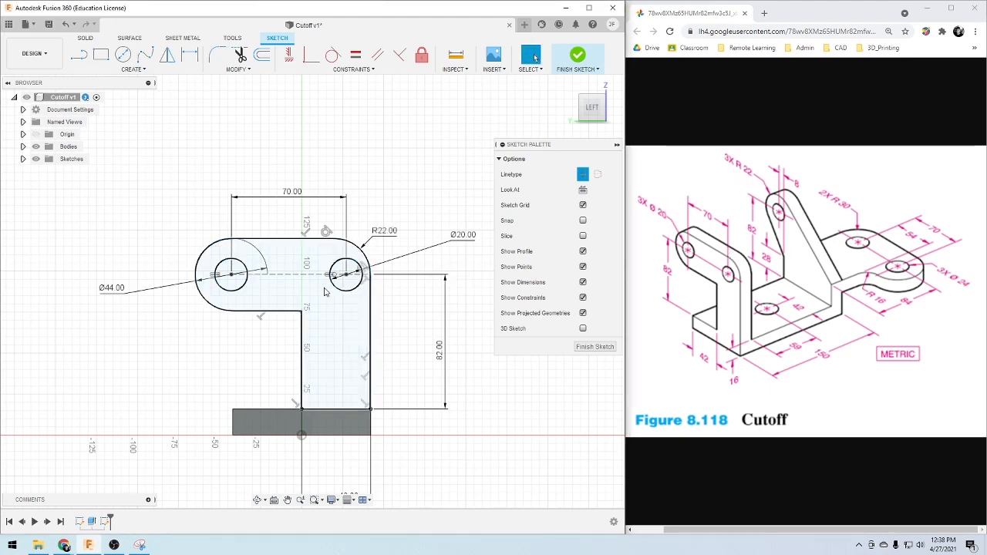
Constrain the center of the hole above the upright coincident with the center of the 22 mm corner fillet
{"action": "scroll", "coordinate": [326, 322], "scroll_direction": "down", "scroll_amount": 2}
{"action": "scroll", "coordinate": [328, 323], "scroll_direction": "up", "scroll_amount": 2}
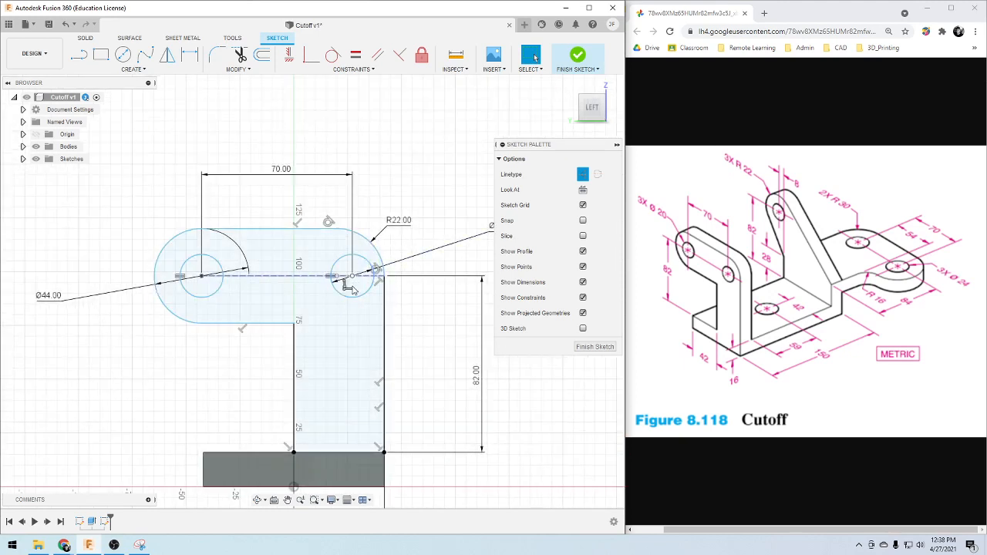
{"action": "left_click", "coordinate": [311, 54]}
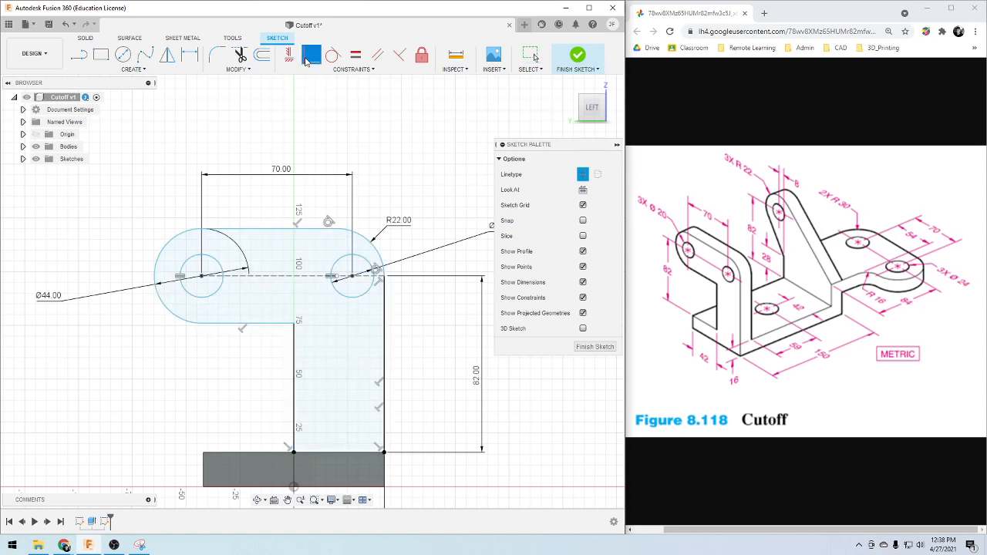
{"action": "left_click", "coordinate": [337, 279]}
{"action": "scroll", "coordinate": [159, 409], "scroll_direction": "down", "scroll_amount": 3}
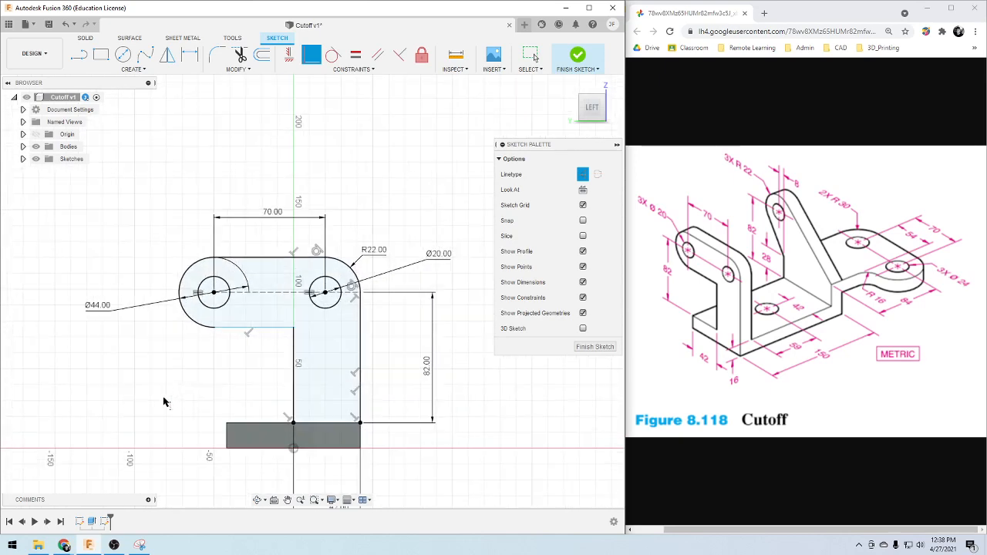
Apply a tangent constraint between the arm's lower edge and the rounded end's arc
{"action": "scroll", "coordinate": [218, 378], "scroll_direction": "up", "scroll_amount": 3}
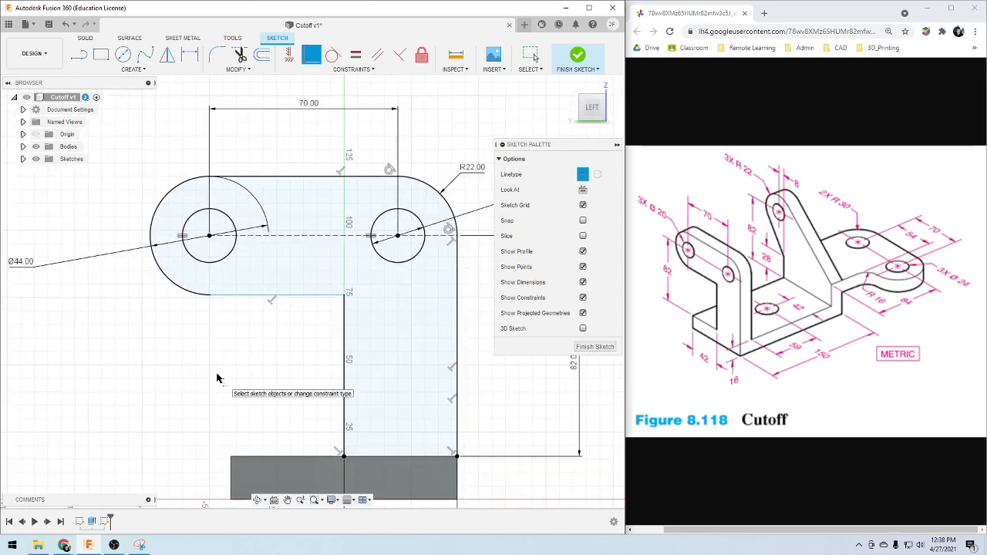
{"action": "scroll", "coordinate": [216, 378], "scroll_direction": "down", "scroll_amount": 2}
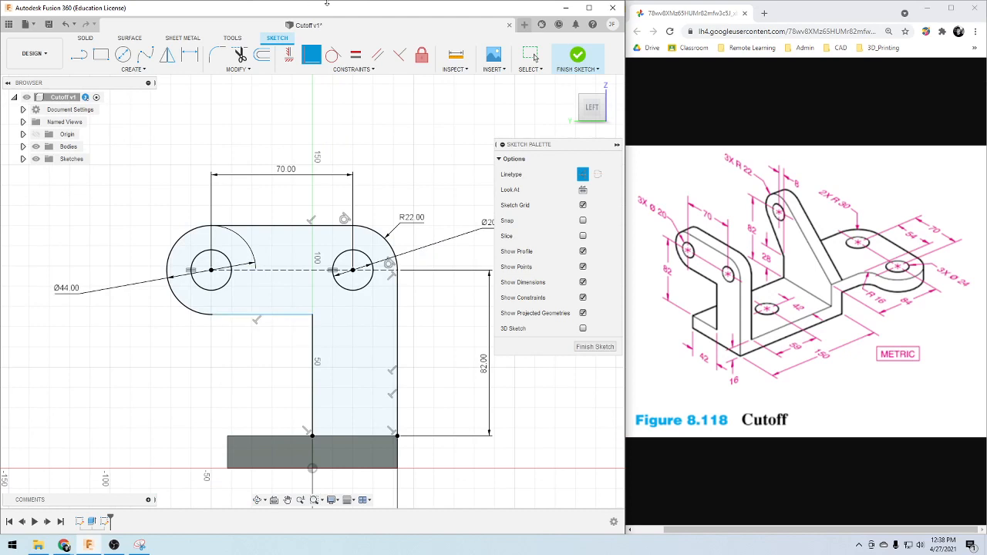
{"action": "left_click", "coordinate": [332, 55]}
{"action": "left_click", "coordinate": [231, 315]}
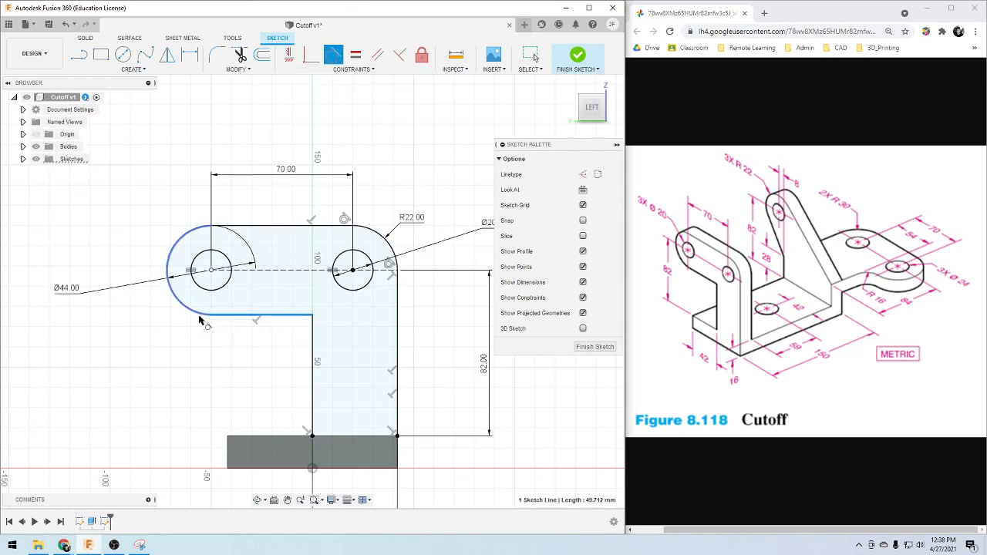
{"action": "left_click", "coordinate": [201, 312]}
{"action": "scroll", "coordinate": [223, 376], "scroll_direction": "down", "scroll_amount": 2}
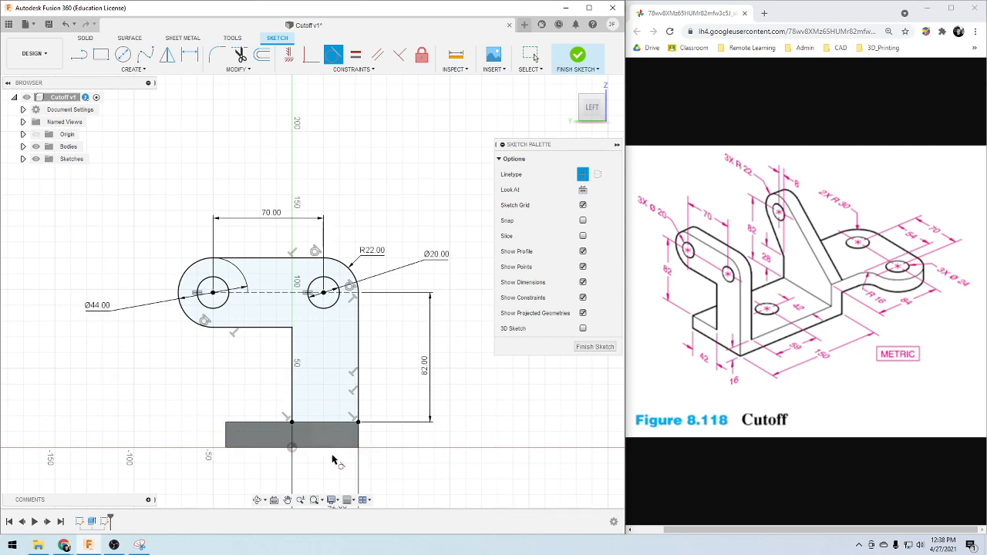
Extrude the L-shaped lug profile by -16 mm over the base plate, joining it to the plate
{"action": "scroll", "coordinate": [181, 375], "scroll_direction": "down", "scroll_amount": 2}
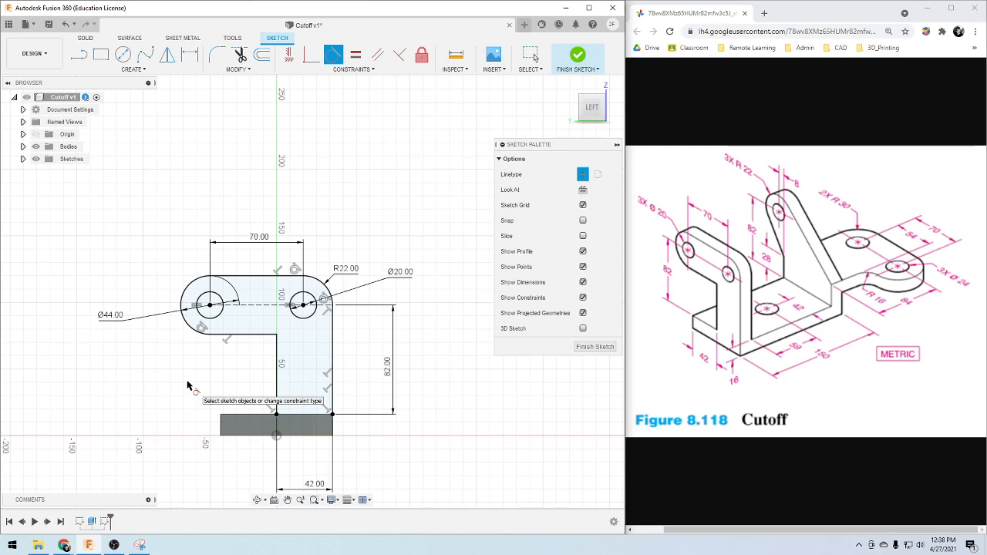
{"action": "scroll", "coordinate": [192, 406], "scroll_direction": "up", "scroll_amount": 1}
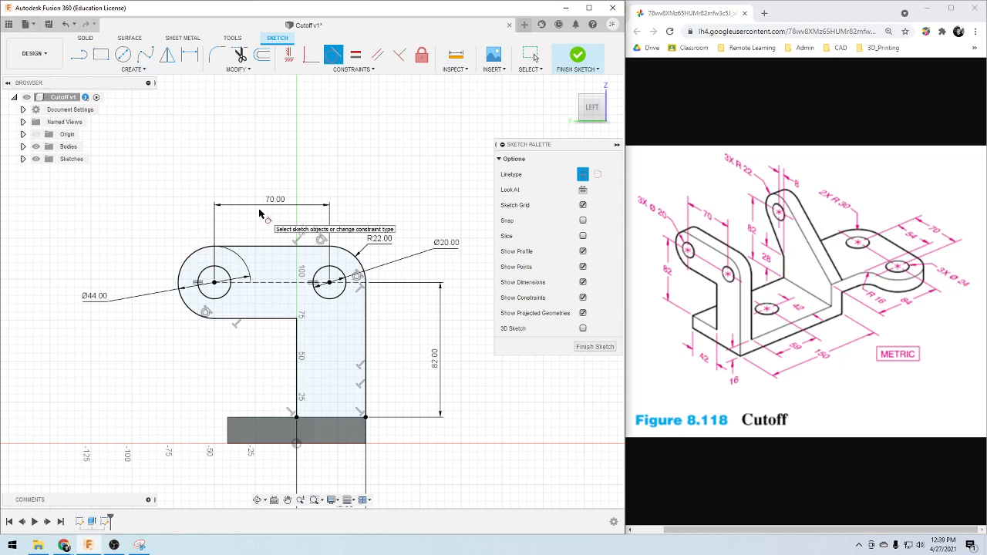
{"action": "key", "text": "e"}
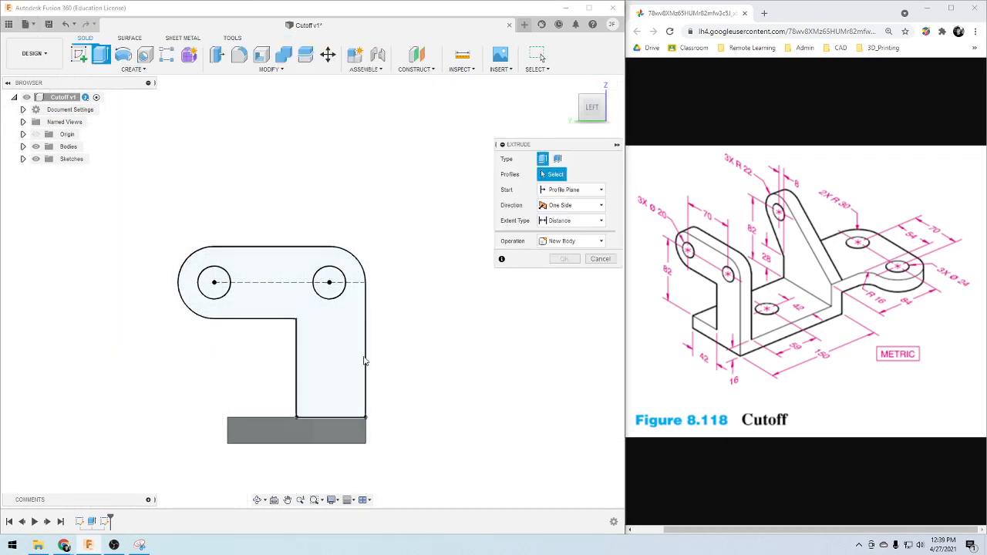
{"action": "left_click", "coordinate": [337, 342]}
{"action": "middle_click_drag", "start_coordinate": [459, 398], "coordinate": [408, 396], "text": "shift"}
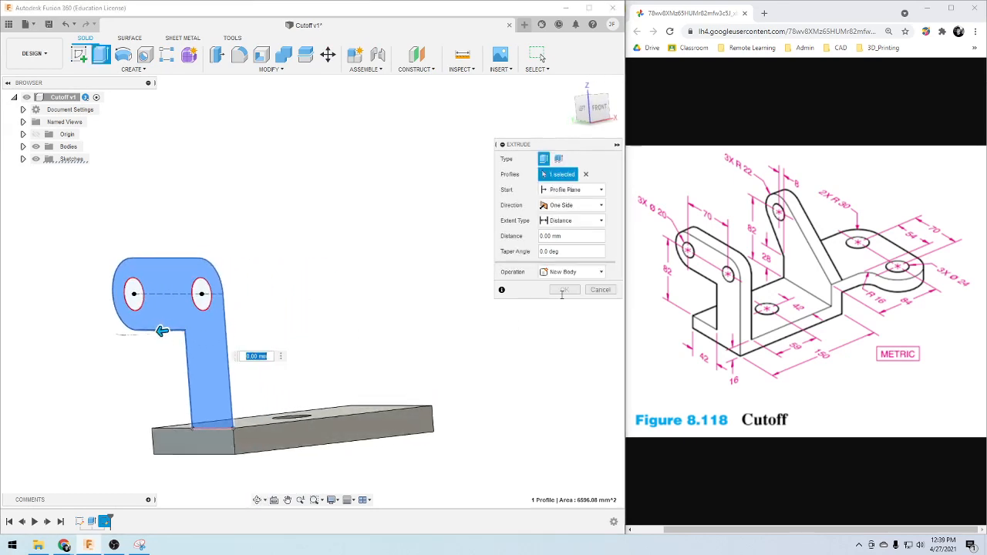
{"action": "left_click", "coordinate": [541, 236]}
{"action": "type", "text": "-16"}
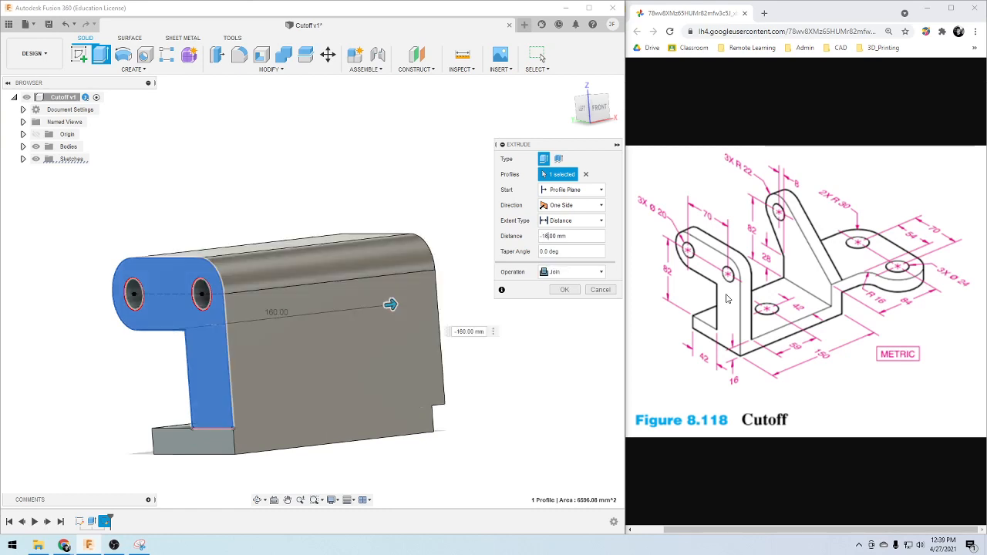
{"action": "key", "text": "Delete"}
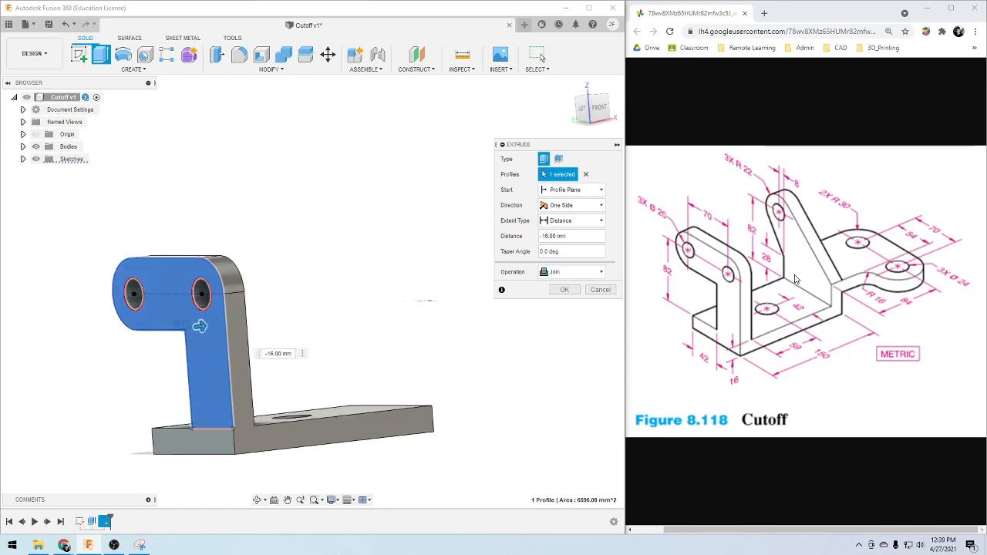
{"action": "left_click", "coordinate": [564, 290]}
Start a new sketch on the base plate's end face opposite the L-shaped lug
{"action": "middle_click_drag", "start_coordinate": [468, 380], "coordinate": [104, 410], "text": "shift"}
{"action": "scroll", "coordinate": [438, 415], "scroll_direction": "down", "scroll_amount": 1}
{"action": "scroll", "coordinate": [438, 416], "scroll_direction": "up", "scroll_amount": 1}
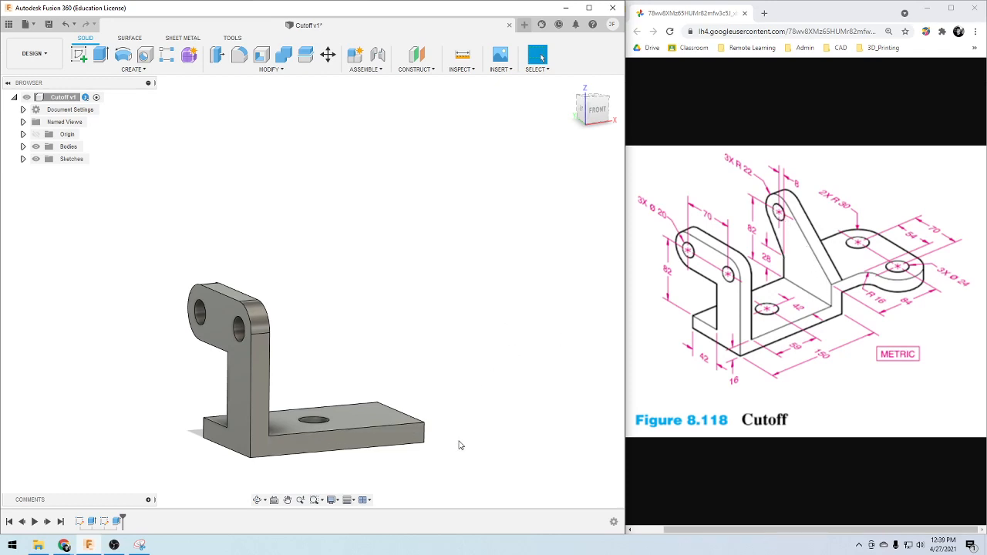
{"action": "middle_click_drag", "start_coordinate": [495, 451], "coordinate": [394, 434], "text": "shift"}
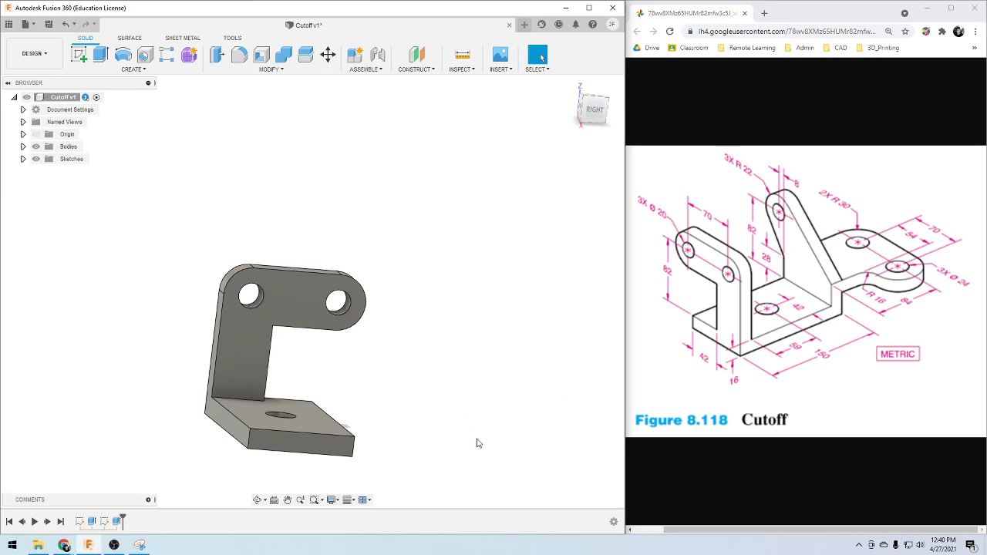
{"action": "middle_click_drag", "start_coordinate": [477, 444], "coordinate": [443, 410], "text": "shift"}
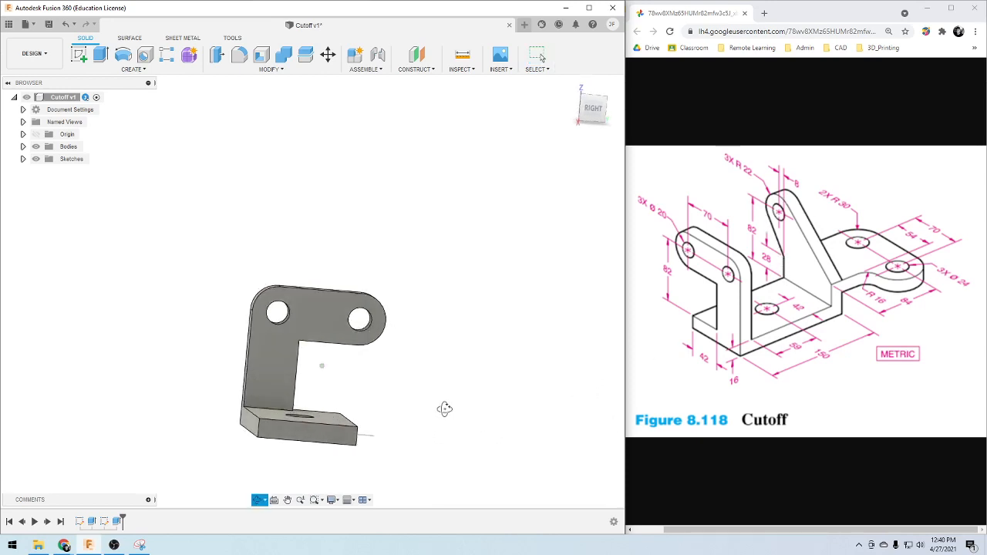
{"action": "left_click", "coordinate": [79, 55]}
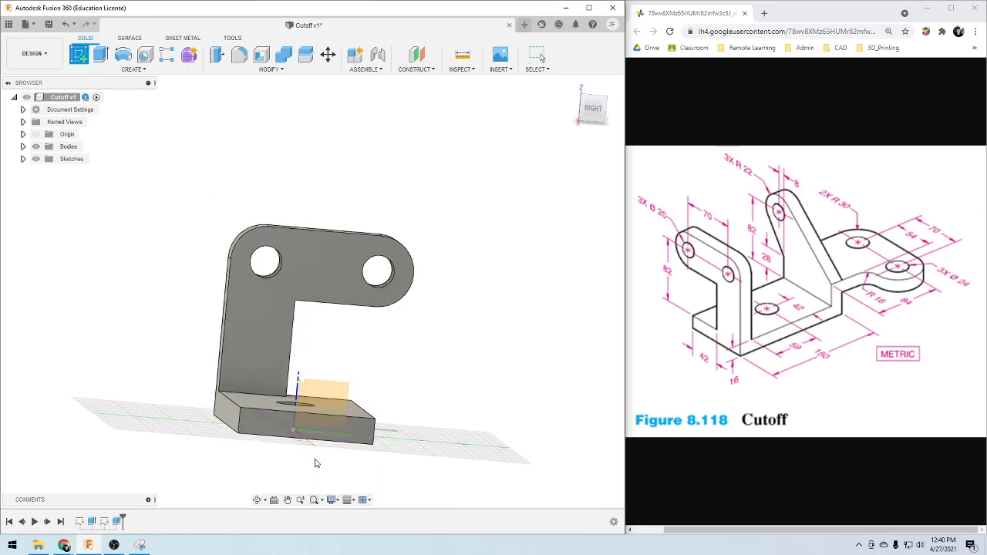
{"action": "left_click", "coordinate": [366, 423]}
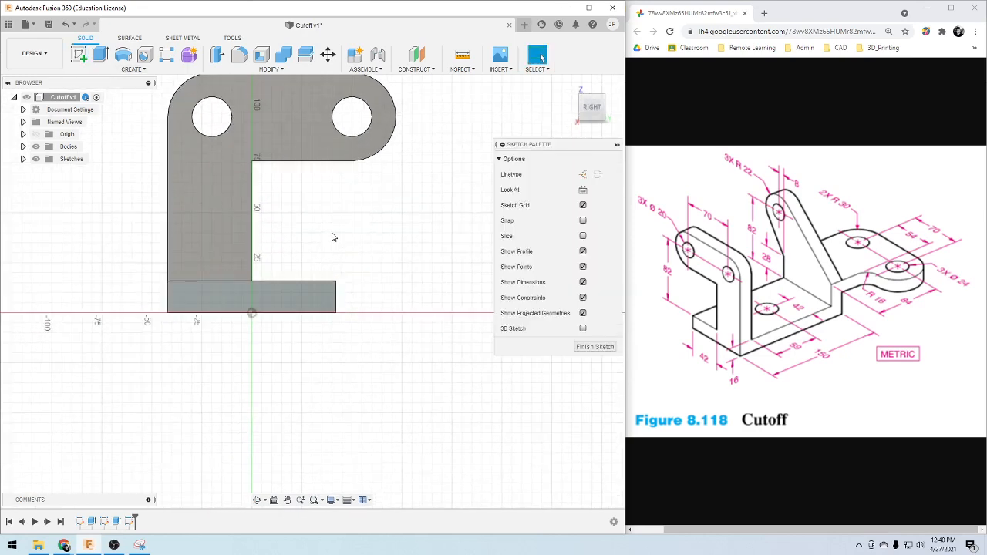
{"action": "scroll", "coordinate": [281, 108], "scroll_direction": "up", "scroll_amount": 2}
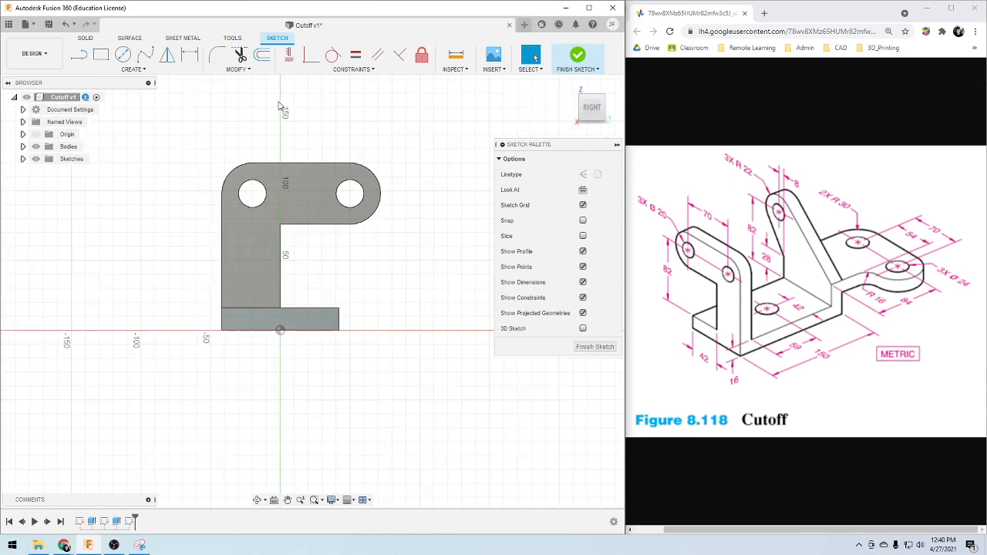
Draw a vertical line about 26 mm tall from the end face's upper corner on the lug arm's side, continuing into an outward-slanting line
{"action": "key", "text": "l"}
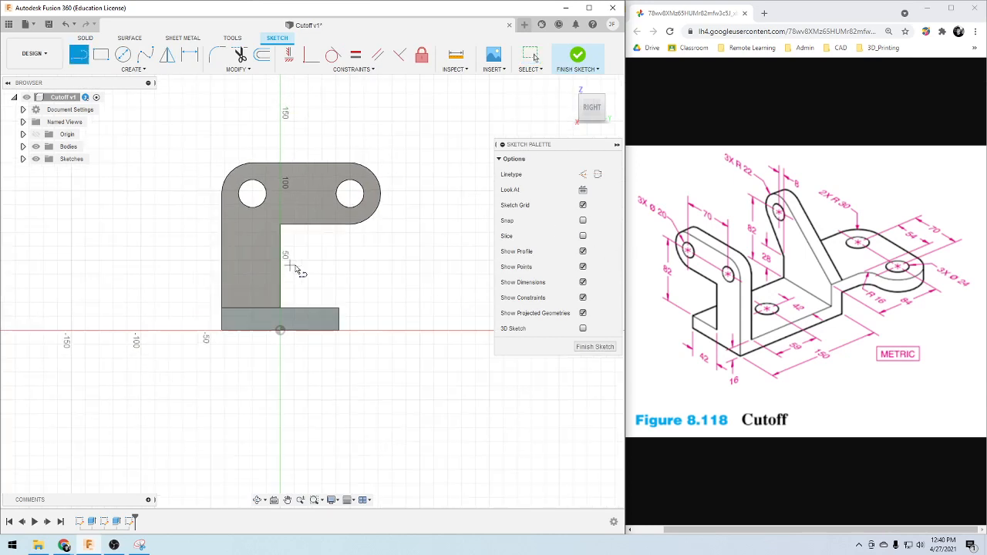
{"action": "left_click", "coordinate": [338, 308]}
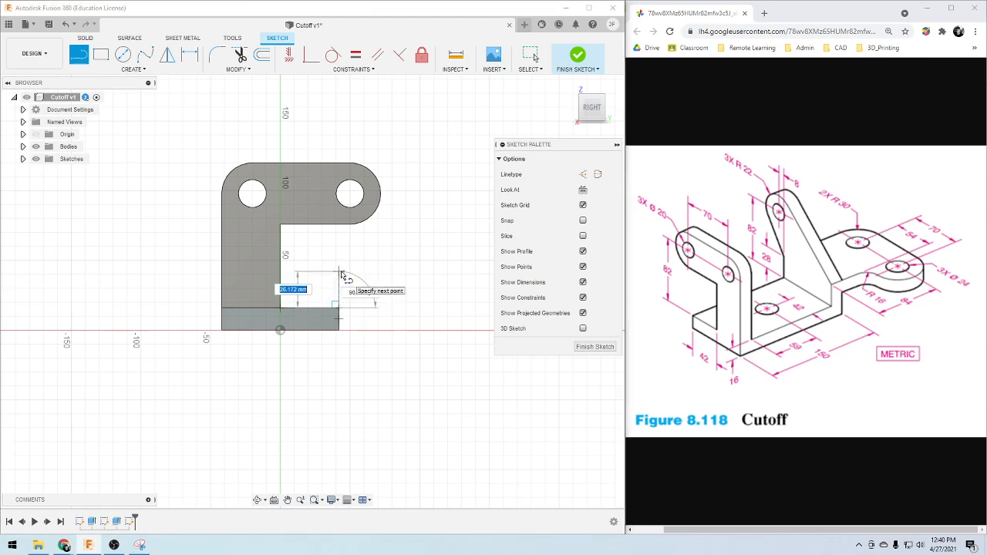
{"action": "left_click_drag", "start_coordinate": [342, 274], "coordinate": [411, 192]}
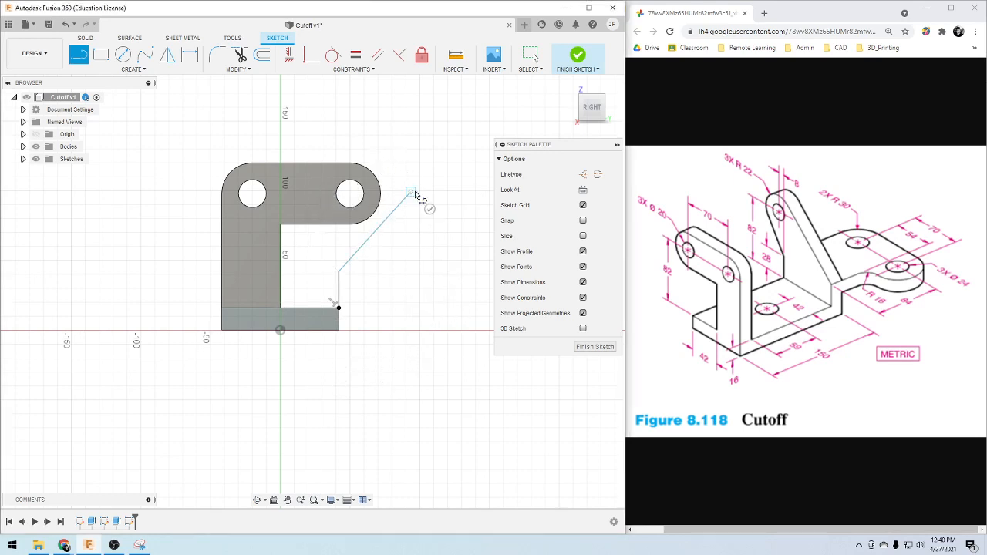
{"action": "left_click", "coordinate": [411, 191]}
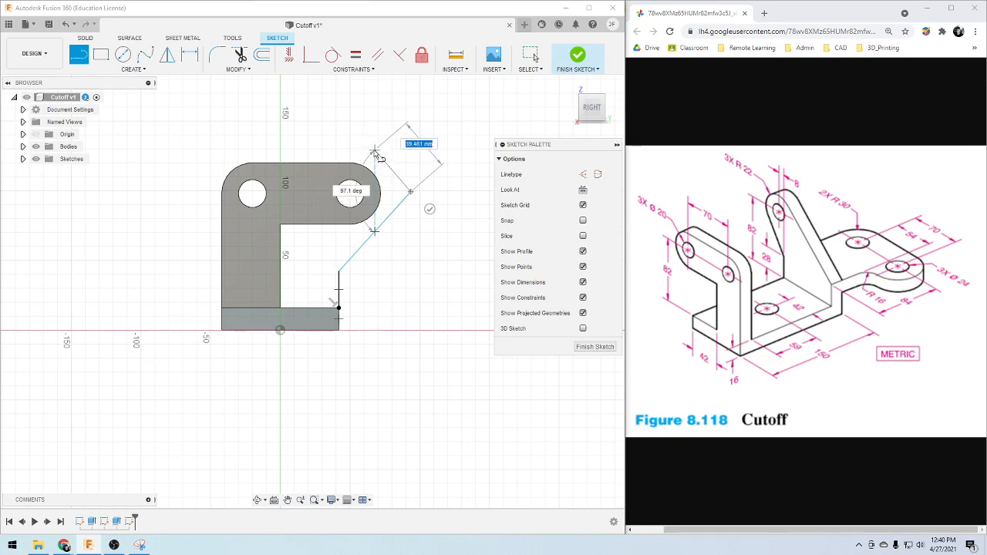
{"action": "scroll", "coordinate": [366, 140], "scroll_direction": "up", "scroll_amount": 3}
{"action": "key", "text": "Escape"}
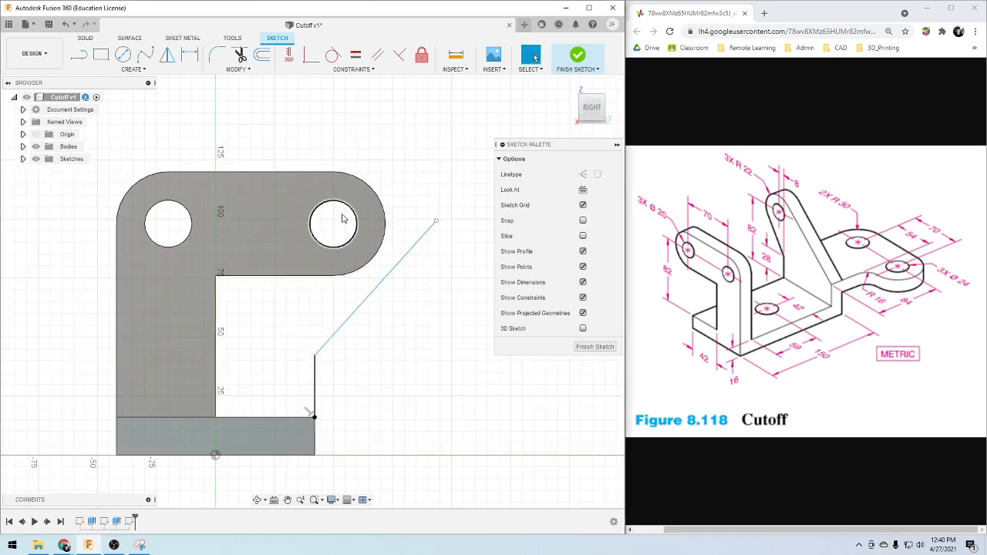
Draw a vertical line about 27 mm tall from the end face's other upper corner, continuing into a slanted line about 159 mm long
{"action": "scroll", "coordinate": [287, 317], "scroll_direction": "down", "scroll_amount": 5}
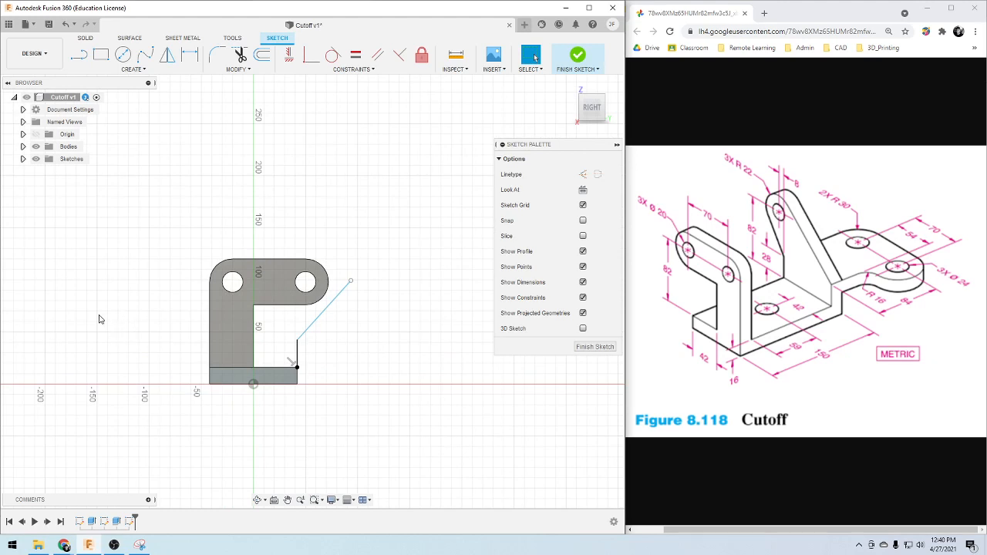
{"action": "key", "text": "l"}
{"action": "scroll", "coordinate": [106, 390], "scroll_direction": "up", "scroll_amount": 3}
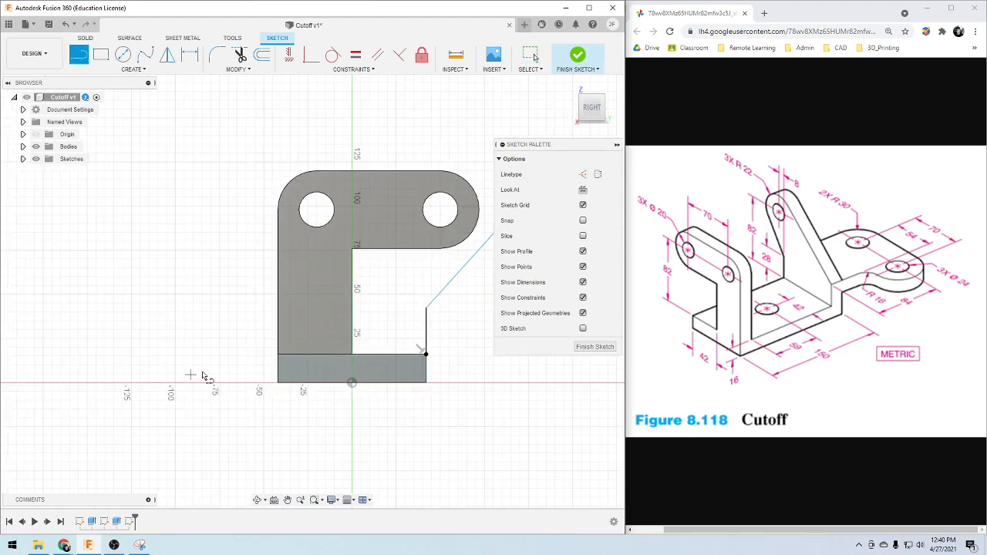
{"action": "left_click", "coordinate": [278, 355]}
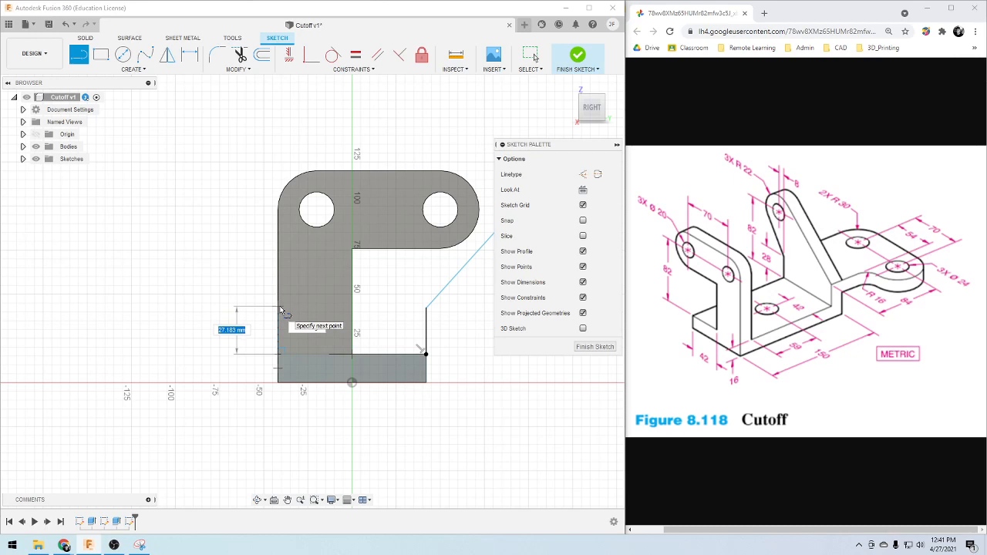
{"action": "left_click", "coordinate": [279, 309]}
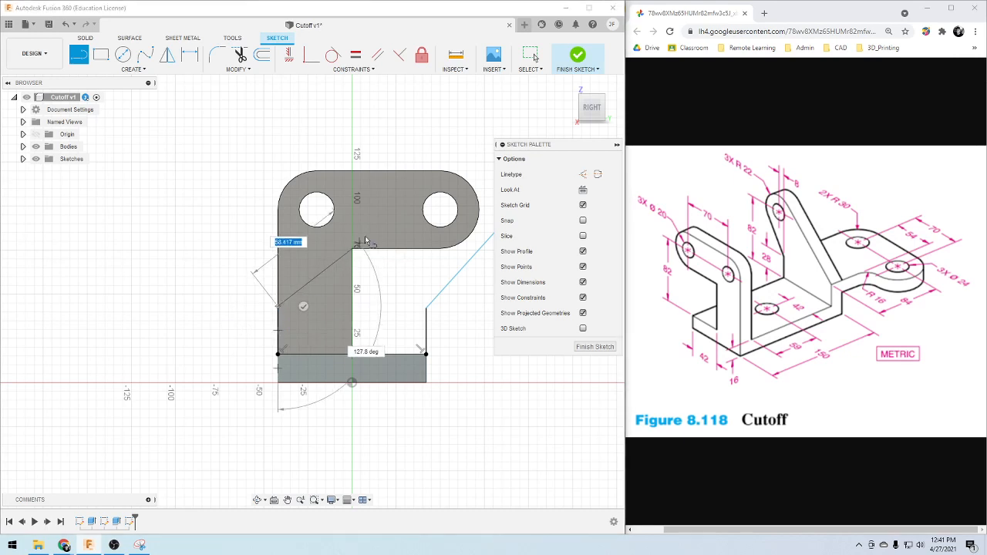
{"action": "scroll", "coordinate": [407, 174], "scroll_direction": "down", "scroll_amount": 3}
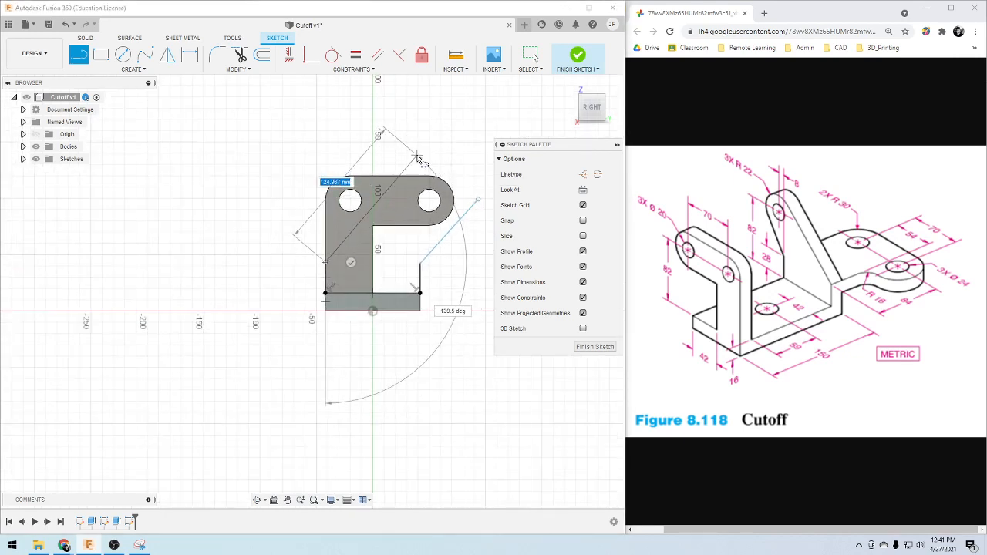
{"action": "scroll", "coordinate": [417, 158], "scroll_direction": "up", "scroll_amount": 4}
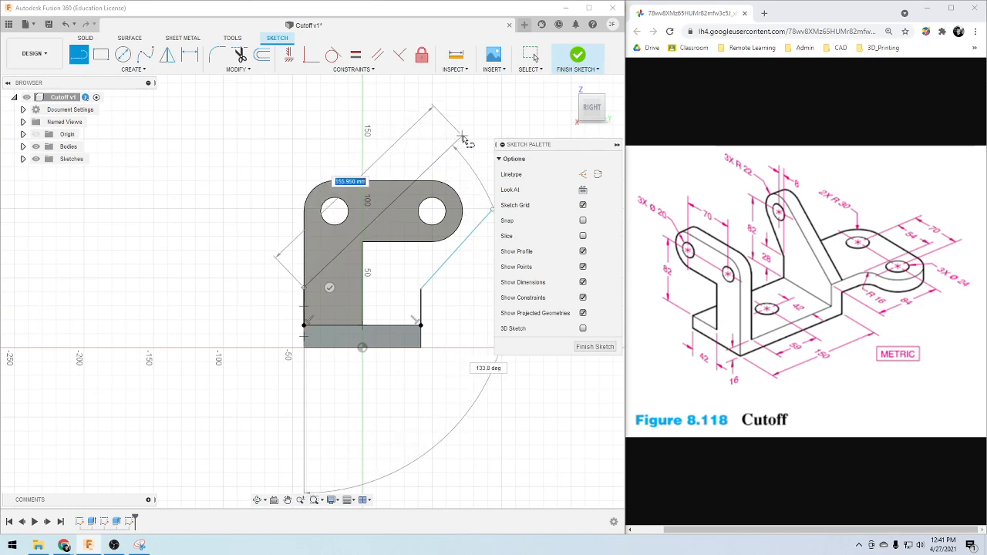
{"action": "scroll", "coordinate": [416, 286], "scroll_direction": "down", "scroll_amount": 4}
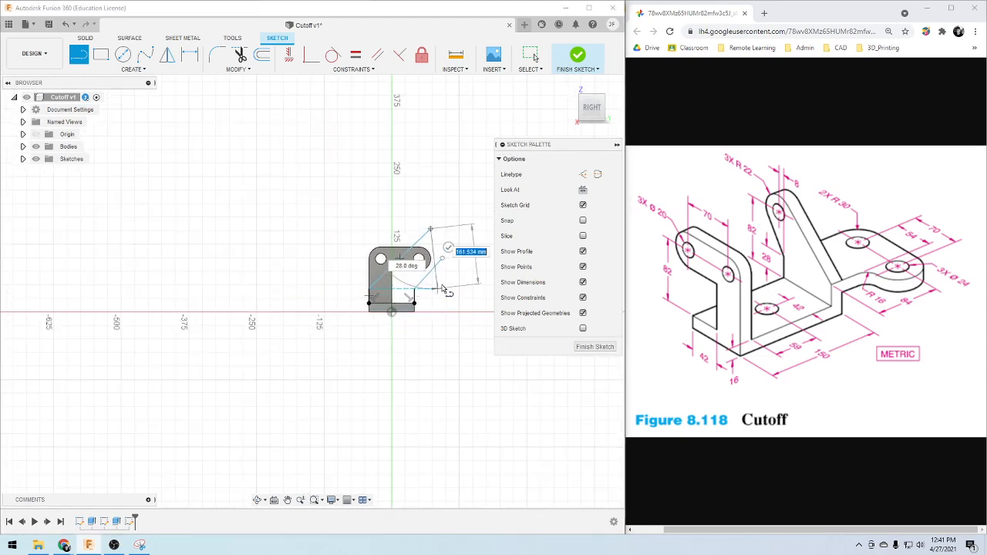
{"action": "scroll", "coordinate": [452, 267], "scroll_direction": "up", "scroll_amount": 5}
{"action": "left_click", "coordinate": [423, 240]}
{"action": "key", "text": "c"}
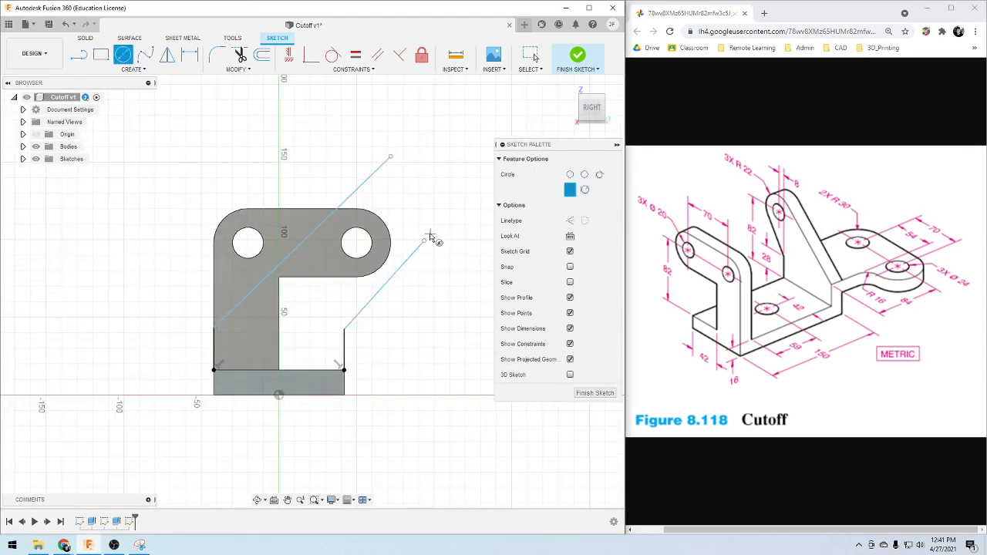
{"action": "left_click", "coordinate": [423, 241]}
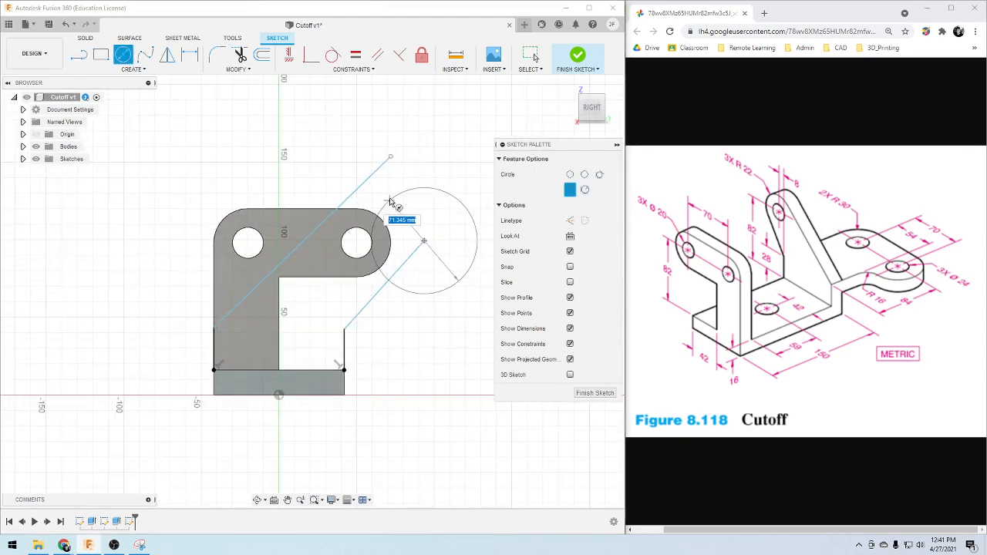
{"action": "key", "text": "Escape"}
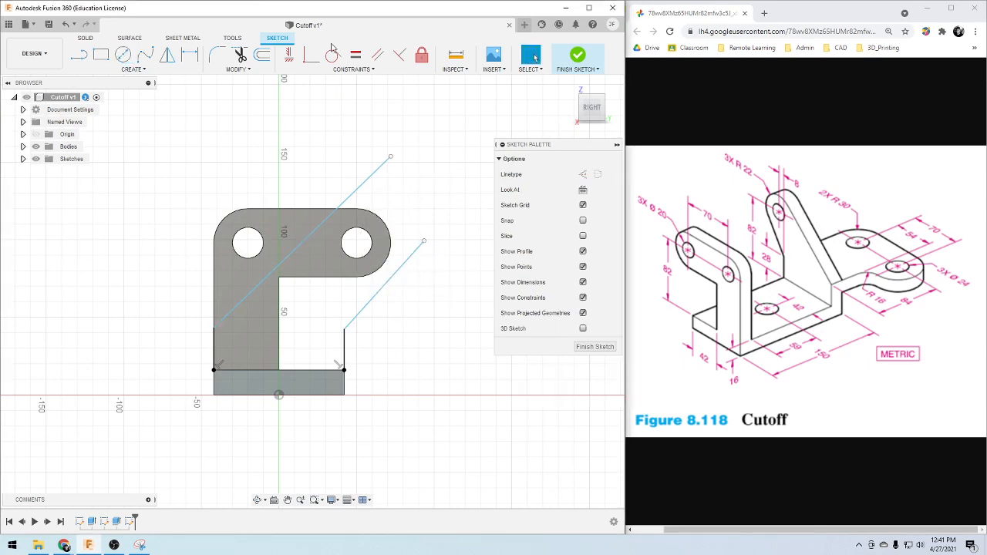
Apply a parallel constraint between the two slanted lines
{"action": "left_click", "coordinate": [378, 54]}
{"action": "left_click", "coordinate": [366, 183]}
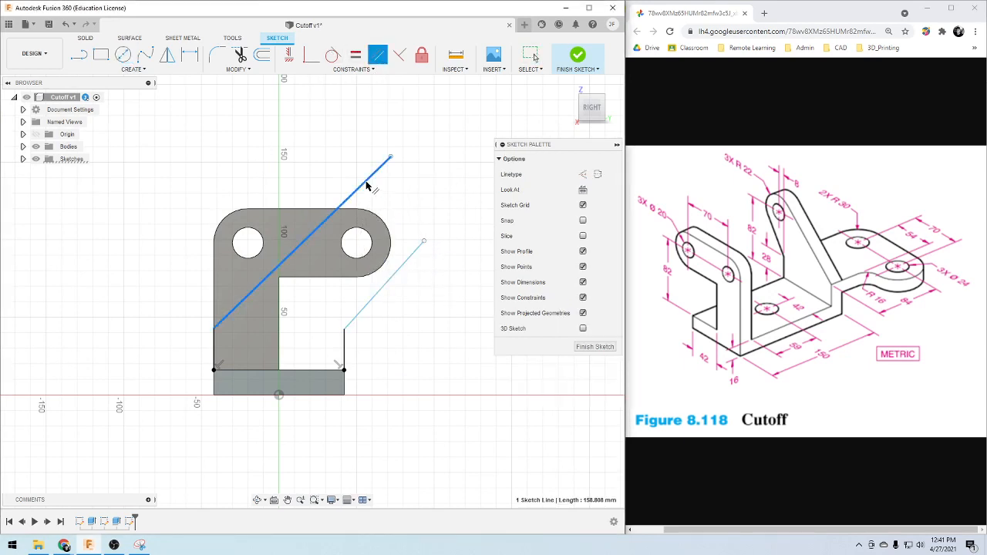
{"action": "left_click", "coordinate": [407, 260]}
{"action": "scroll", "coordinate": [424, 185], "scroll_direction": "up", "scroll_amount": 2}
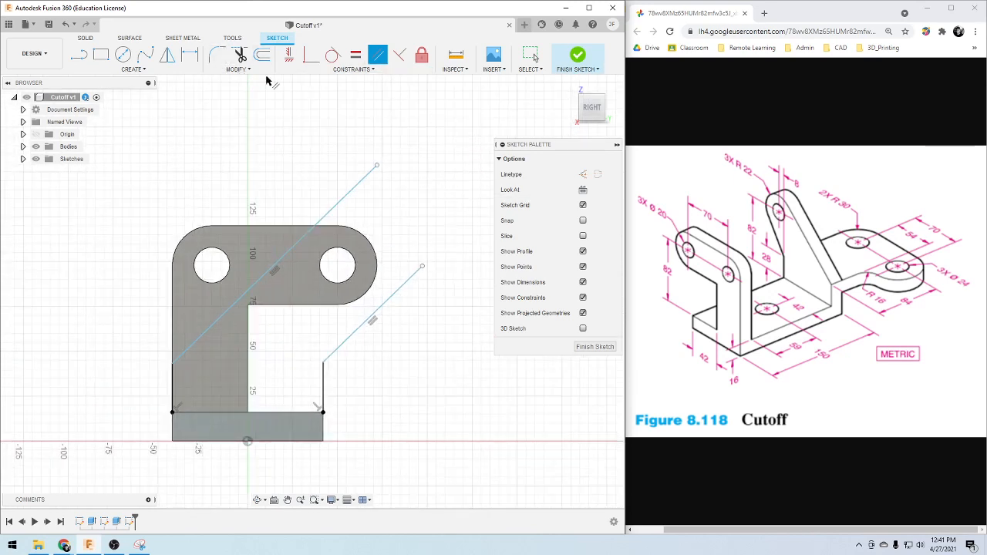
Close the slanted arm with a perpendicular line from the longer line's upper end and a short segment joining it to the shorter line's end
{"action": "key", "text": "l"}
{"action": "left_click", "coordinate": [377, 165]}
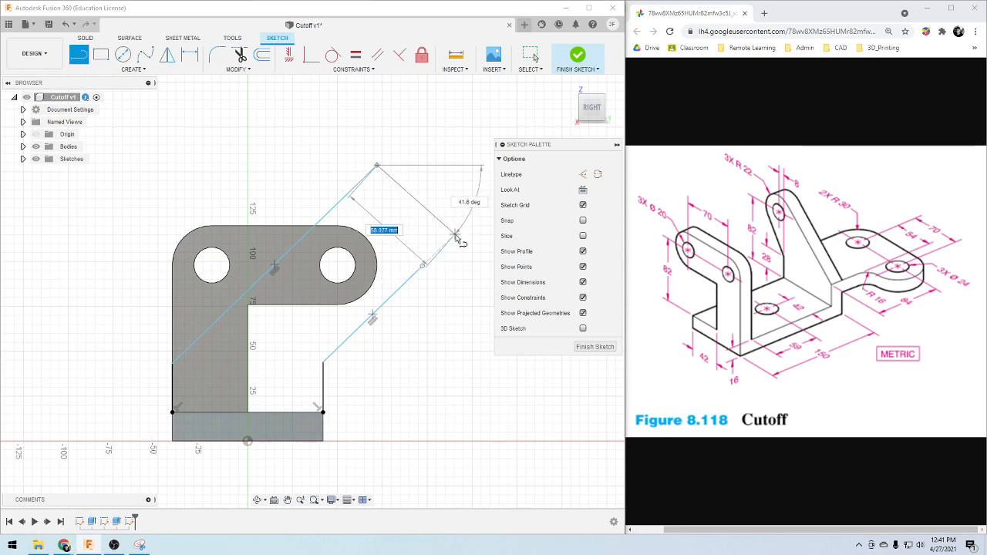
{"action": "left_click", "coordinate": [452, 242]}
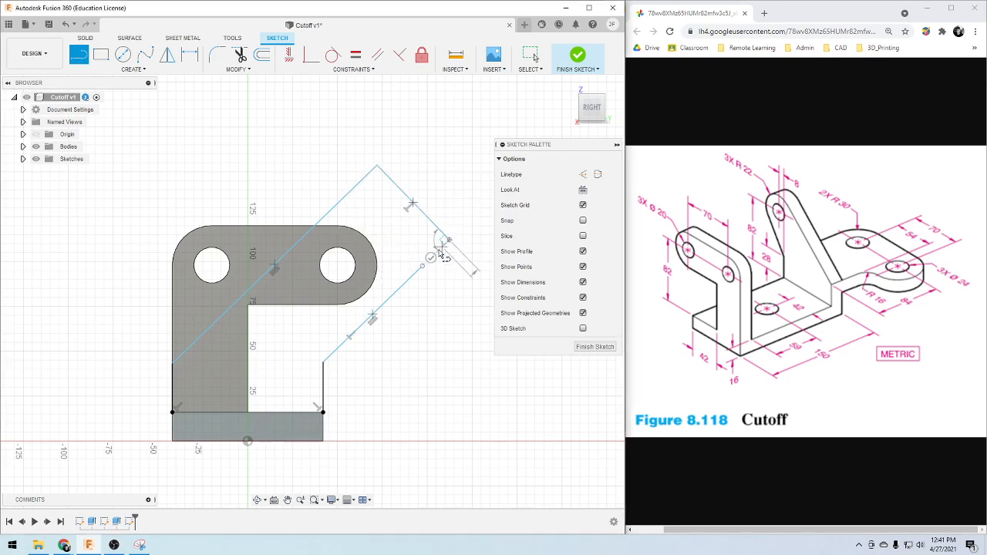
{"action": "left_click", "coordinate": [422, 266]}
{"action": "scroll", "coordinate": [388, 325], "scroll_direction": "down", "scroll_amount": 2}
{"action": "scroll", "coordinate": [388, 324], "scroll_direction": "up", "scroll_amount": 2}
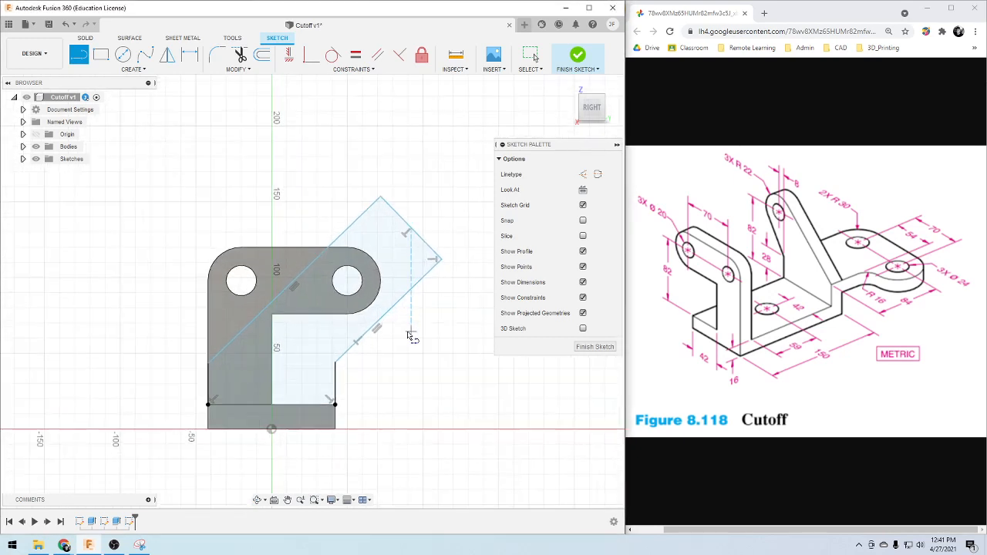
Draw a circle centered on the midpoint of the slanted arm's end line, passing through the arm's outer corner
{"action": "key", "text": "c"}
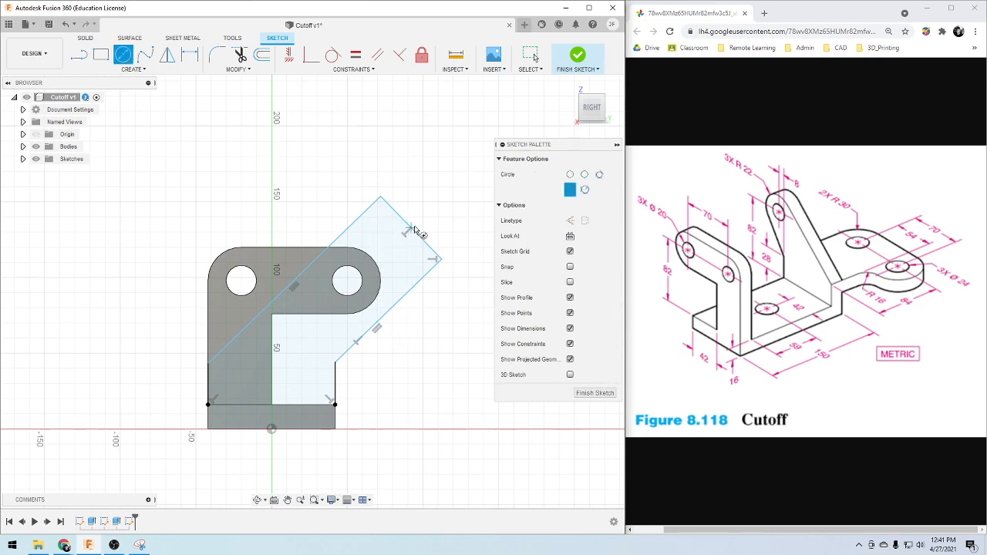
{"action": "left_click", "coordinate": [411, 228]}
{"action": "left_click", "coordinate": [440, 258]}
{"action": "scroll", "coordinate": [429, 319], "scroll_direction": "down", "scroll_amount": 2}
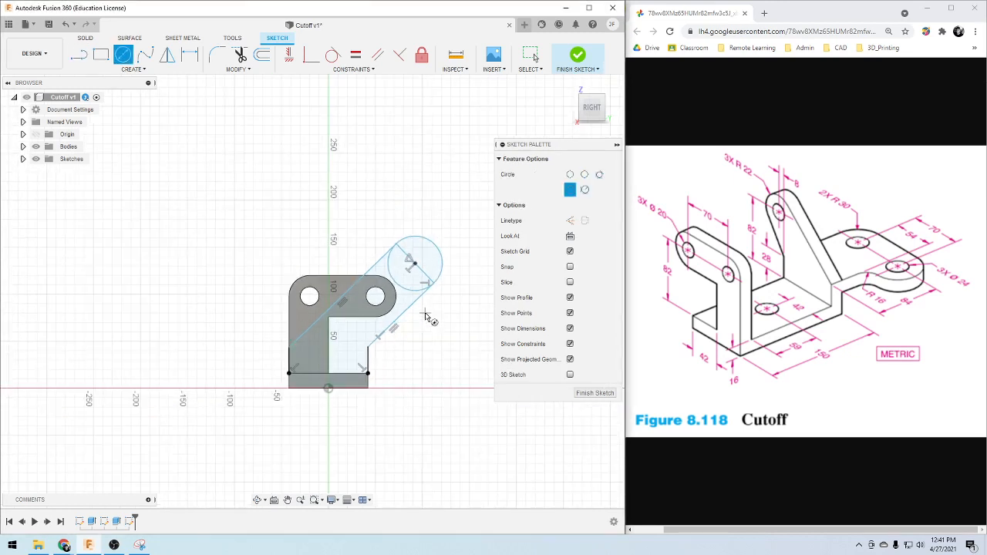
Trim the circle's inner arc and the arm's straight end line so the slanted arm has a rounded end
{"action": "key", "text": "t"}
{"action": "scroll", "coordinate": [426, 285], "scroll_direction": "up", "scroll_amount": 2}
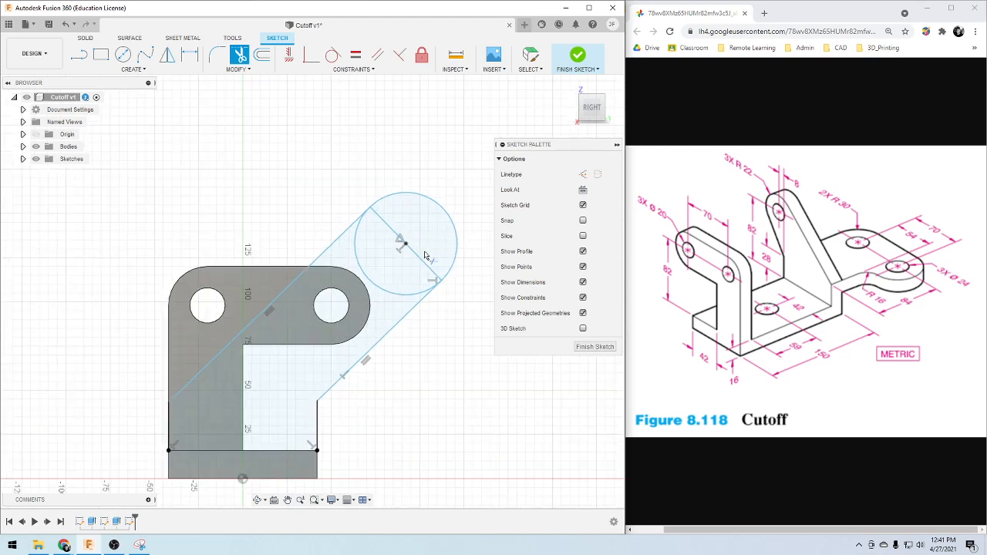
{"action": "left_click", "coordinate": [391, 286]}
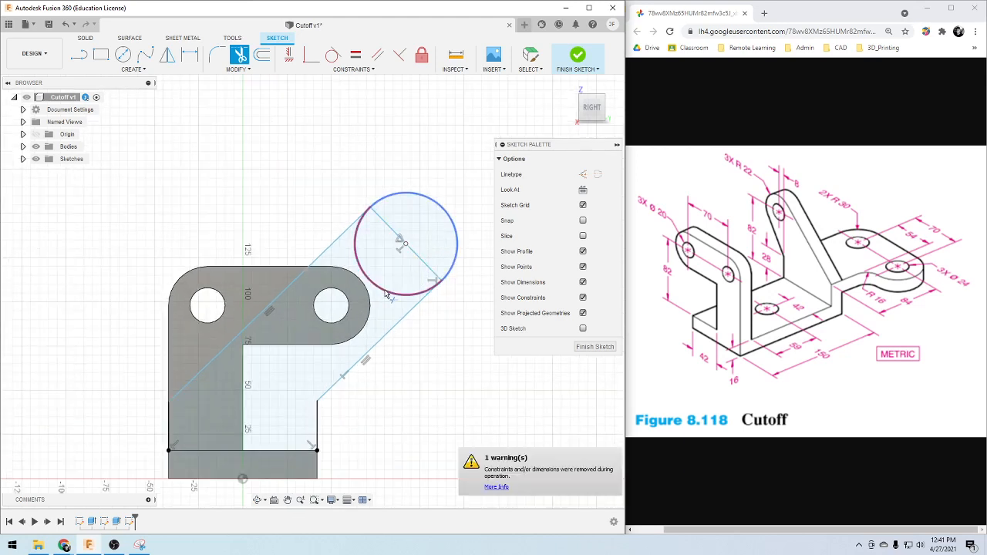
{"action": "left_click", "coordinate": [428, 270]}
{"action": "scroll", "coordinate": [362, 290], "scroll_direction": "down", "scroll_amount": 1}
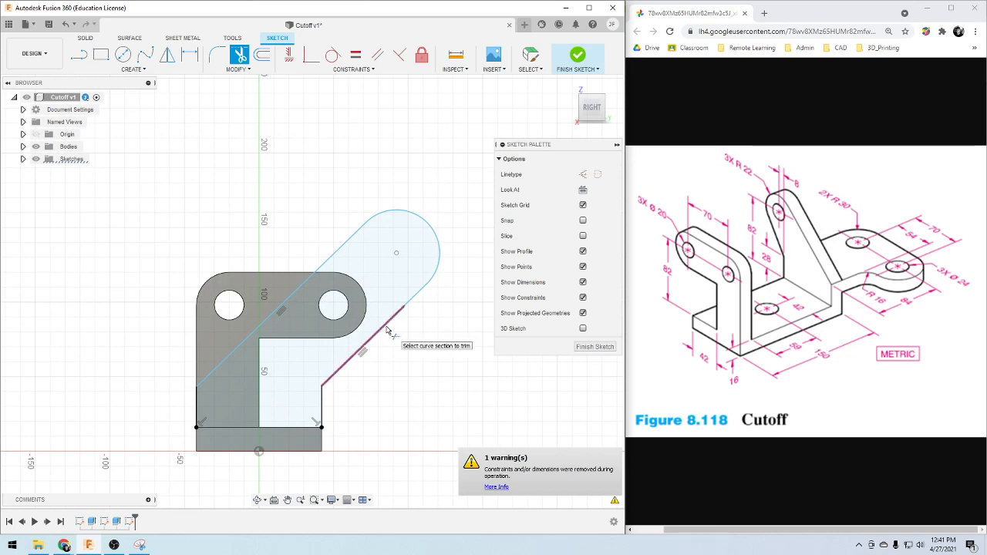
Apply tangent constraints between the arm's rounded end and both slanted lines
{"action": "left_click", "coordinate": [333, 55]}
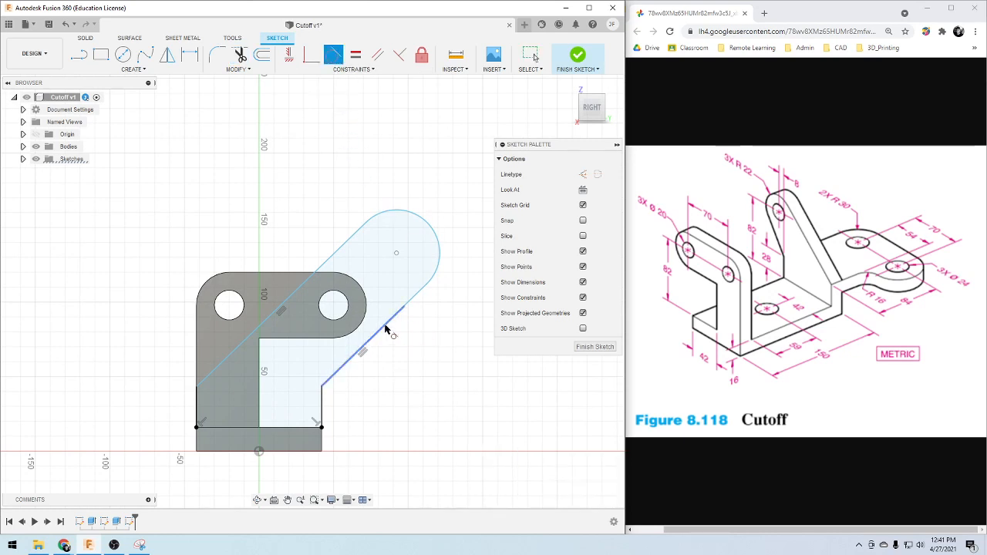
{"action": "left_click", "coordinate": [386, 327]}
{"action": "left_click", "coordinate": [434, 276]}
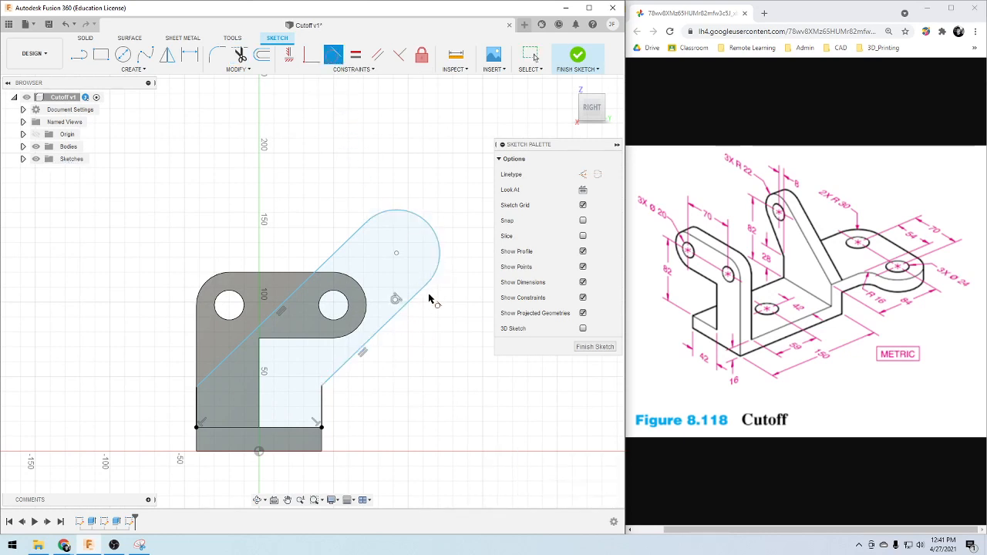
{"action": "left_click", "coordinate": [334, 254]}
{"action": "left_click", "coordinate": [378, 220]}
{"action": "scroll", "coordinate": [447, 378], "scroll_direction": "down", "scroll_amount": 1}
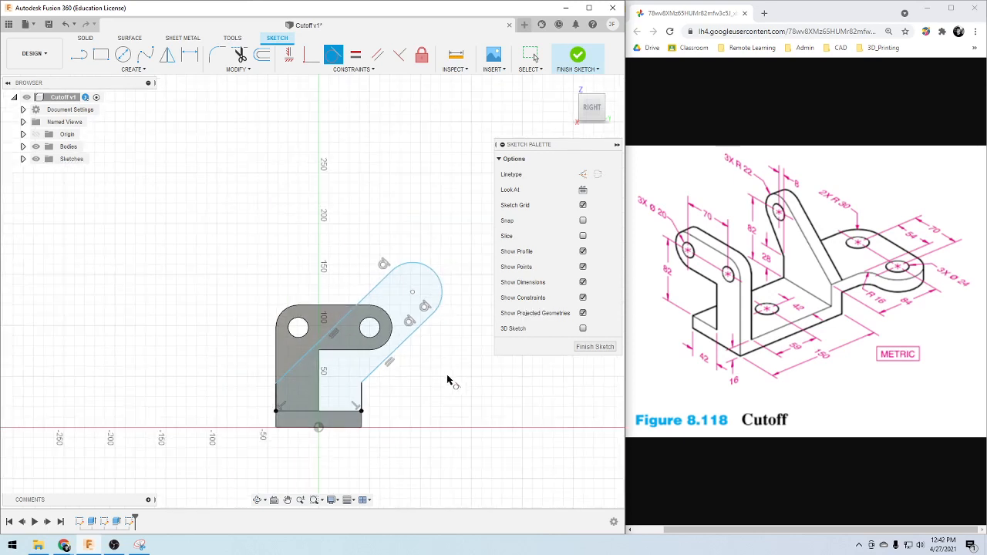
Draw a concentric circle about 33 mm in diameter inside the rounded end and set the end arc's radius to 22 mm
{"action": "key", "text": "c"}
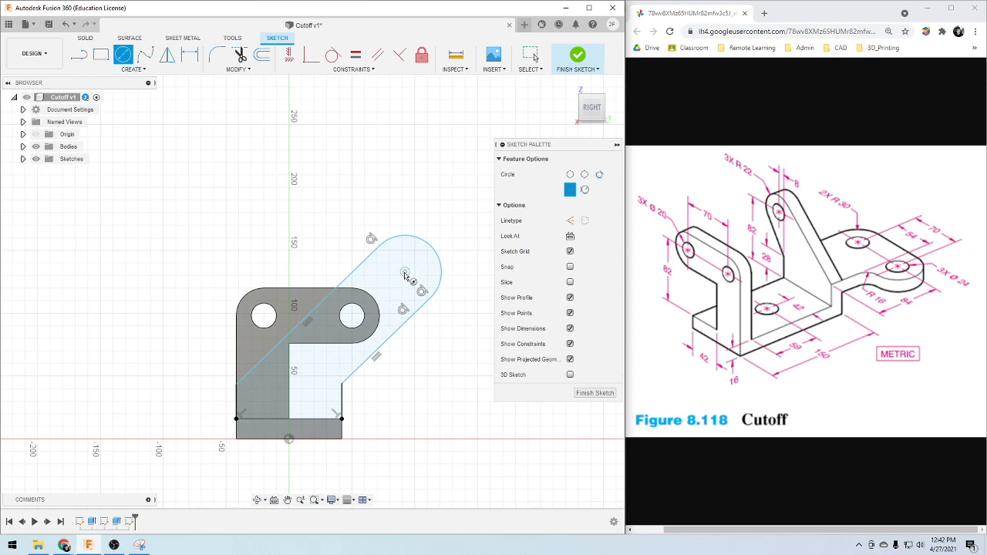
{"action": "left_click", "coordinate": [404, 272]}
{"action": "key", "text": "d"}
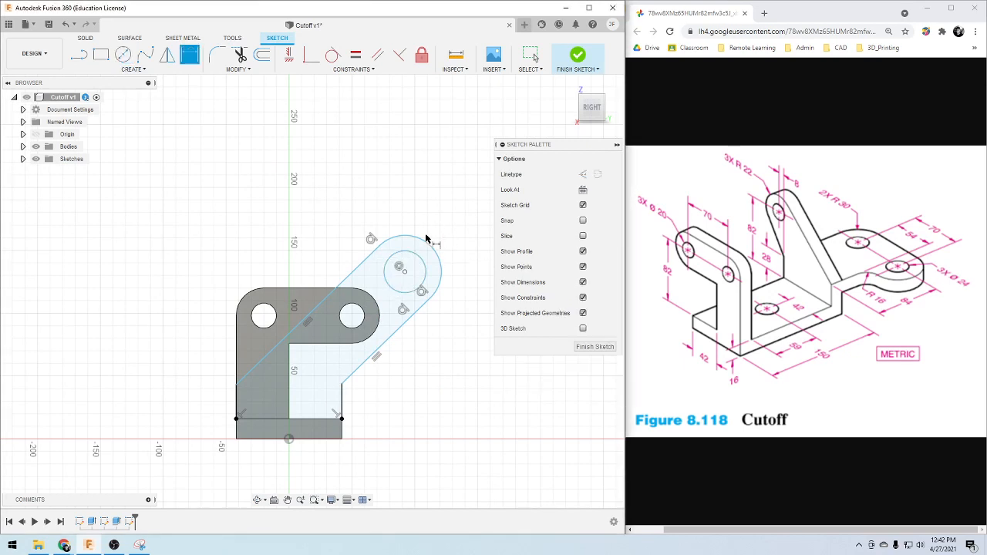
{"action": "left_click", "coordinate": [432, 244]}
{"action": "left_click", "coordinate": [442, 204]}
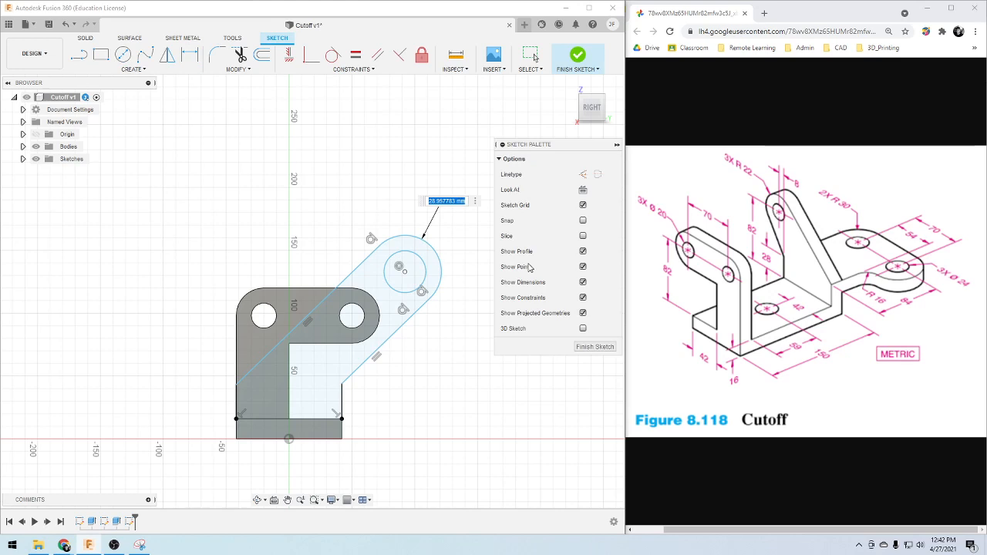
{"action": "type", "text": "44"}
{"action": "key", "text": "Return"}
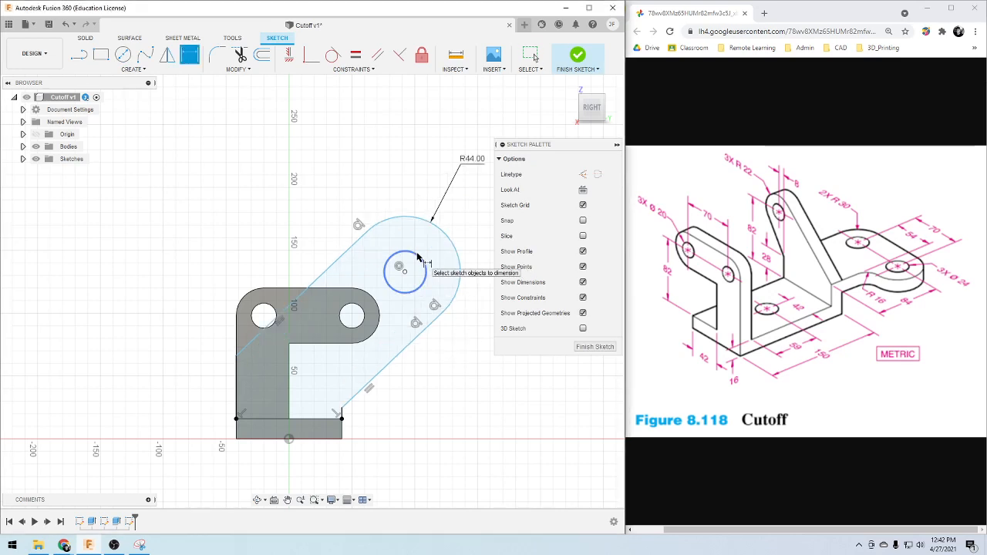
{"action": "left_click", "coordinate": [479, 168]}
{"action": "key", "text": "Return"}
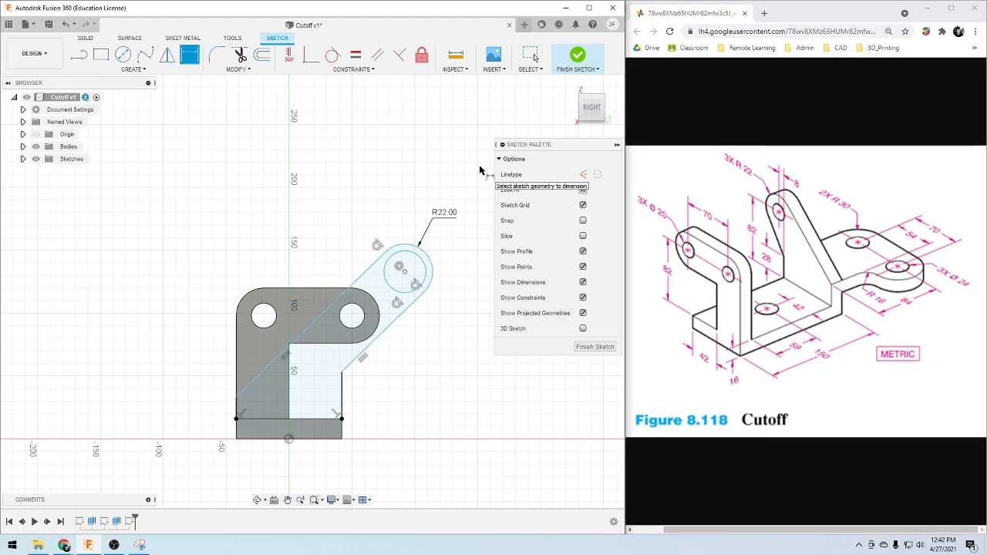
Set the diameter of the circle inside the arm's rounded end to 20 mm
{"action": "scroll", "coordinate": [395, 297], "scroll_direction": "up", "scroll_amount": 3}
{"action": "scroll", "coordinate": [409, 279], "scroll_direction": "down", "scroll_amount": 2}
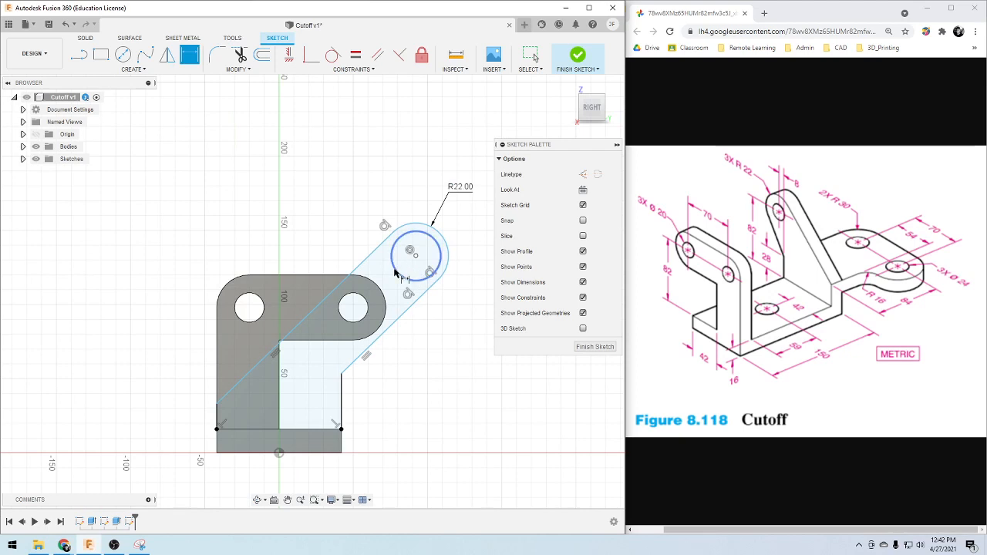
{"action": "left_click", "coordinate": [413, 276]}
{"action": "left_click", "coordinate": [436, 224]}
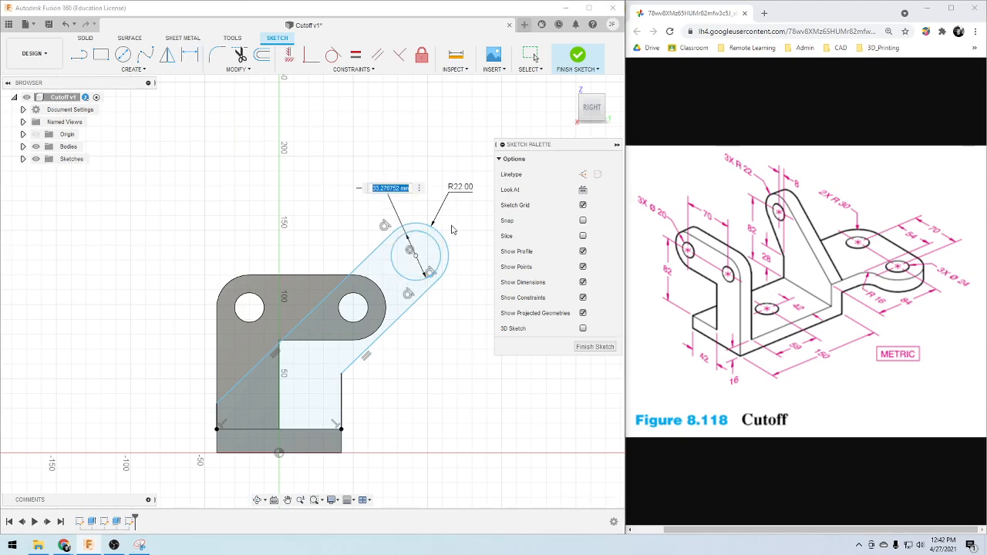
{"action": "type", "text": "20"}
{"action": "key", "text": "Return"}
Dimension the vertical edge below the arm's shorter slanted line to 28 mm
{"action": "scroll", "coordinate": [267, 467], "scroll_direction": "down", "scroll_amount": 3}
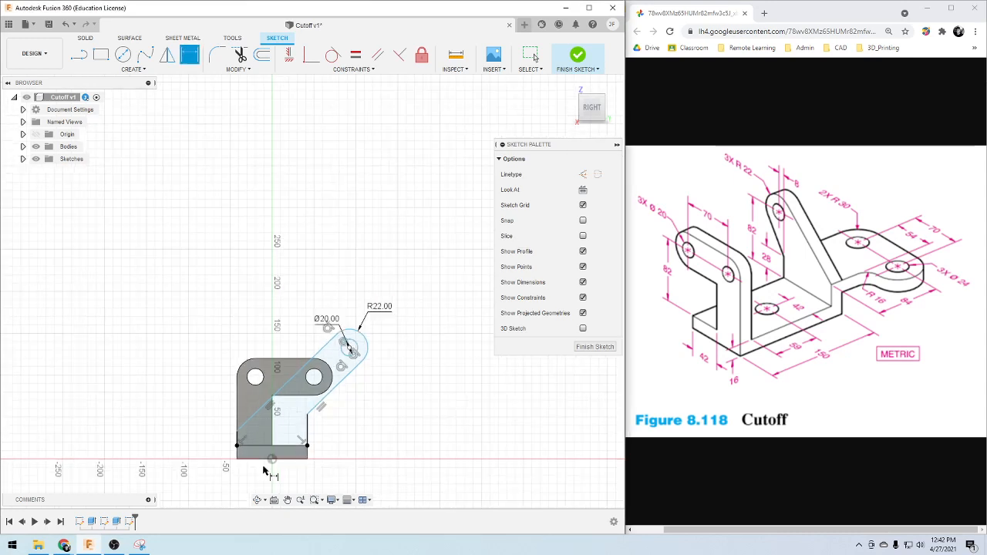
{"action": "scroll", "coordinate": [313, 445], "scroll_direction": "up", "scroll_amount": 1}
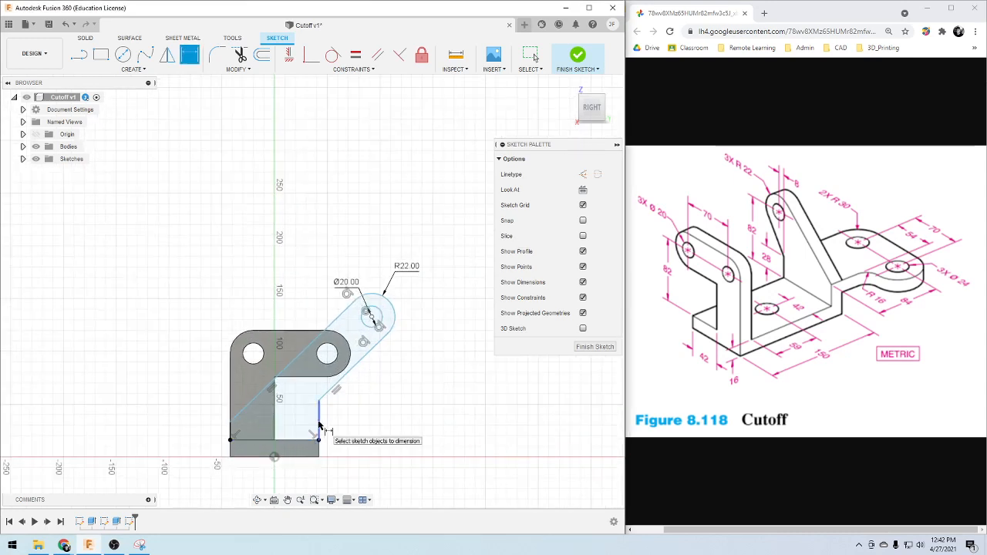
{"action": "left_click", "coordinate": [321, 426]}
{"action": "left_click", "coordinate": [351, 420]}
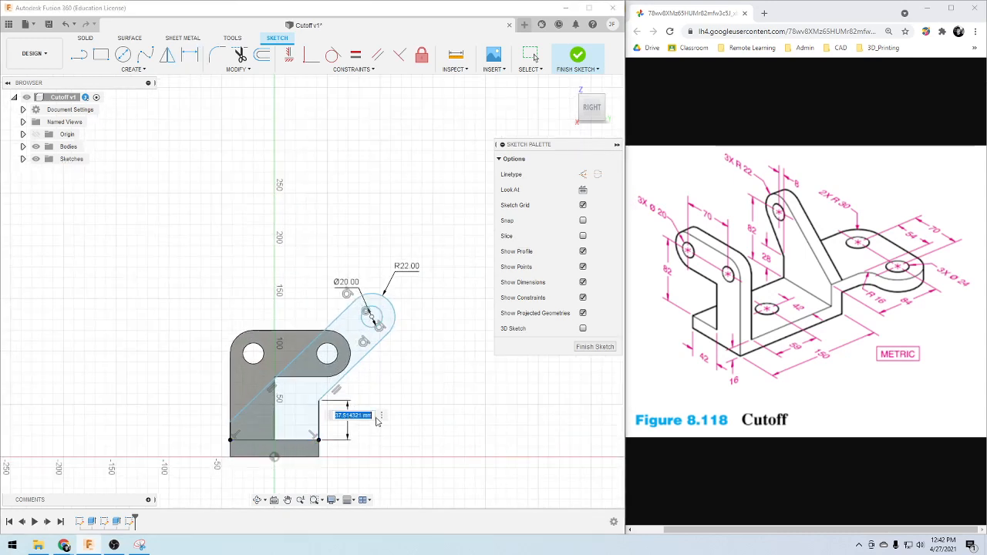
{"action": "type", "text": "28"}
{"action": "key", "text": "Return"}
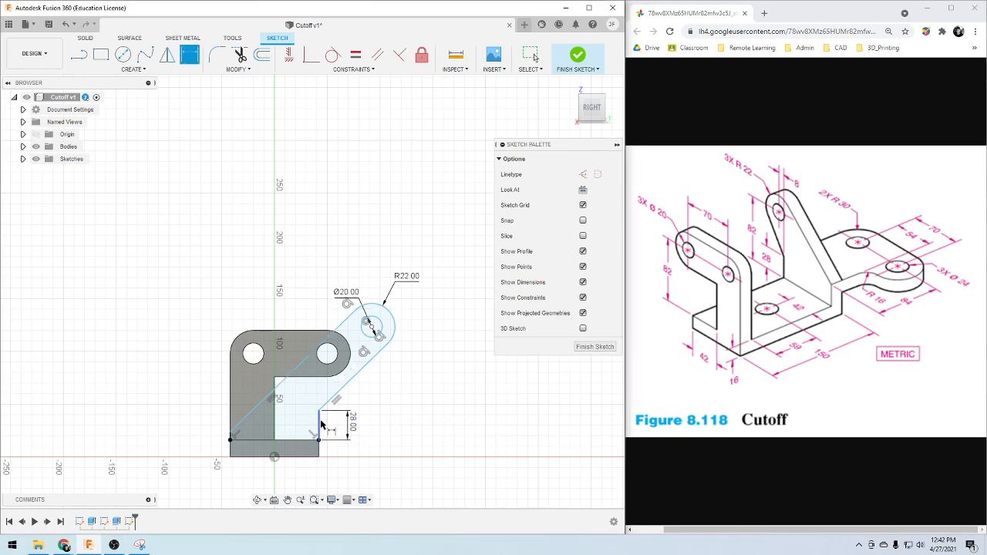
Try a height dimension on the short vertical edge below the longer slanted line and remove it
{"action": "scroll", "coordinate": [216, 446], "scroll_direction": "up", "scroll_amount": 4}
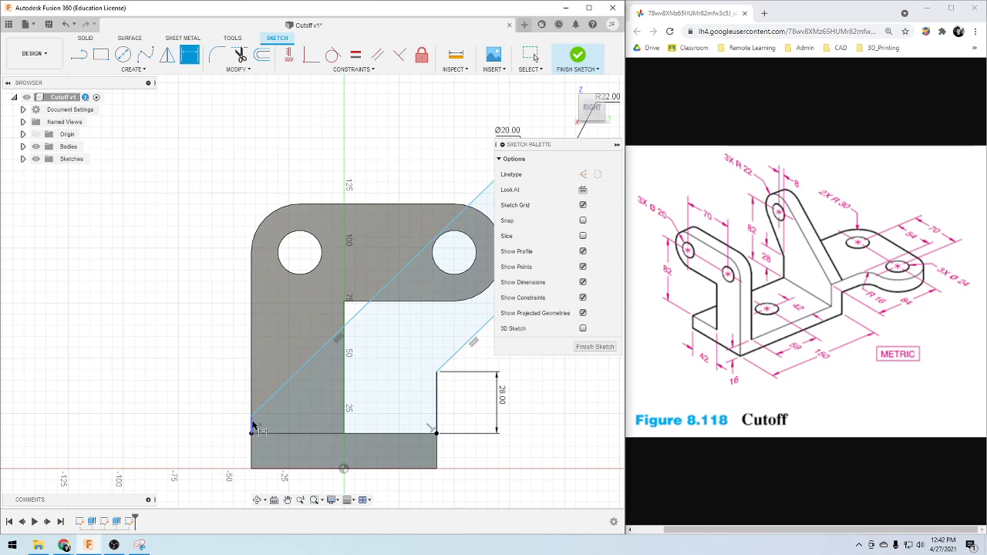
{"action": "left_click", "coordinate": [252, 425]}
{"action": "left_click", "coordinate": [200, 424]}
{"action": "key", "text": "Return"}
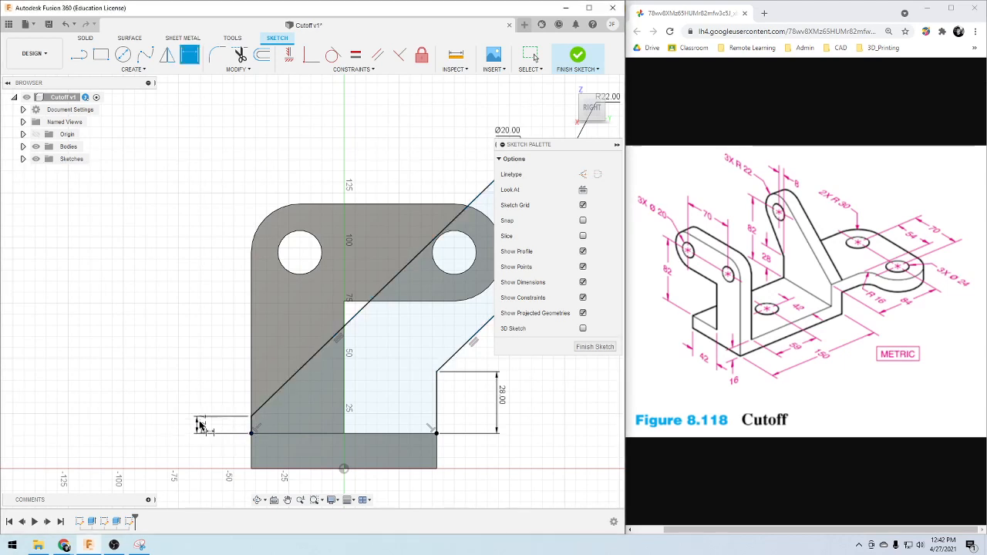
{"action": "left_click", "coordinate": [535, 57]}
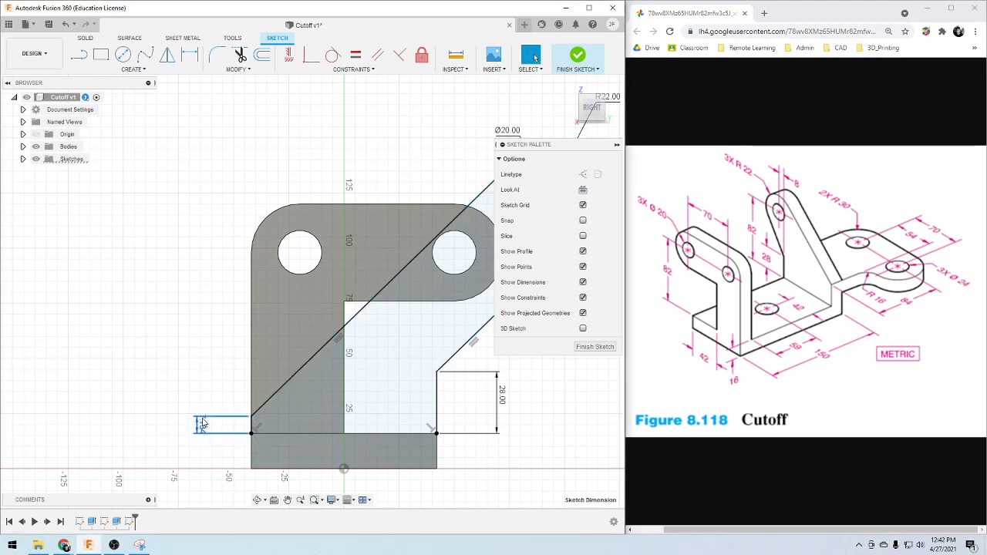
{"action": "scroll", "coordinate": [507, 425], "scroll_direction": "down", "scroll_amount": 5}
{"action": "scroll", "coordinate": [507, 425], "scroll_direction": "up", "scroll_amount": 3}
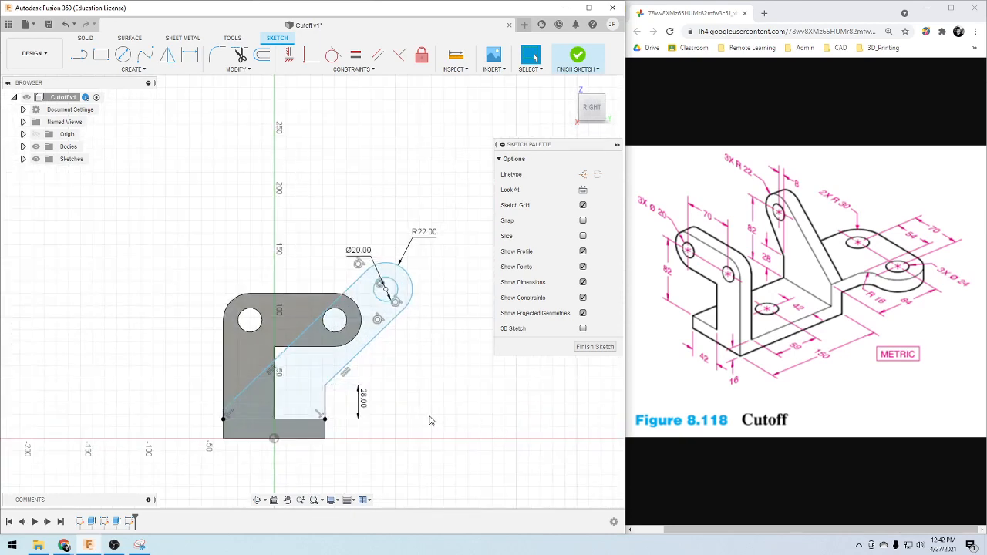
Set the vertical distance from the base plate's upper edge to the arm's hole center to 82 mm
{"action": "key", "text": "d"}
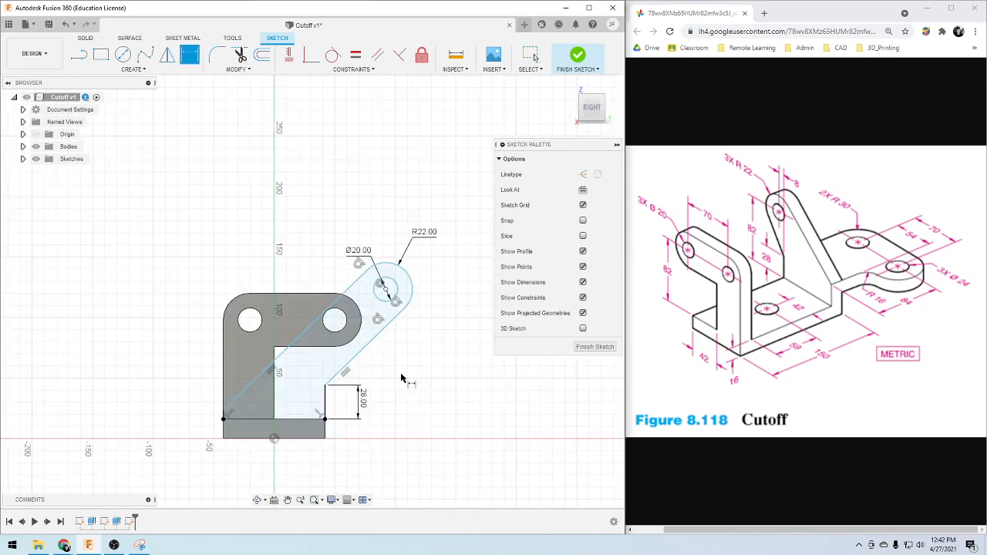
{"action": "left_click", "coordinate": [386, 290]}
{"action": "left_click", "coordinate": [320, 419]}
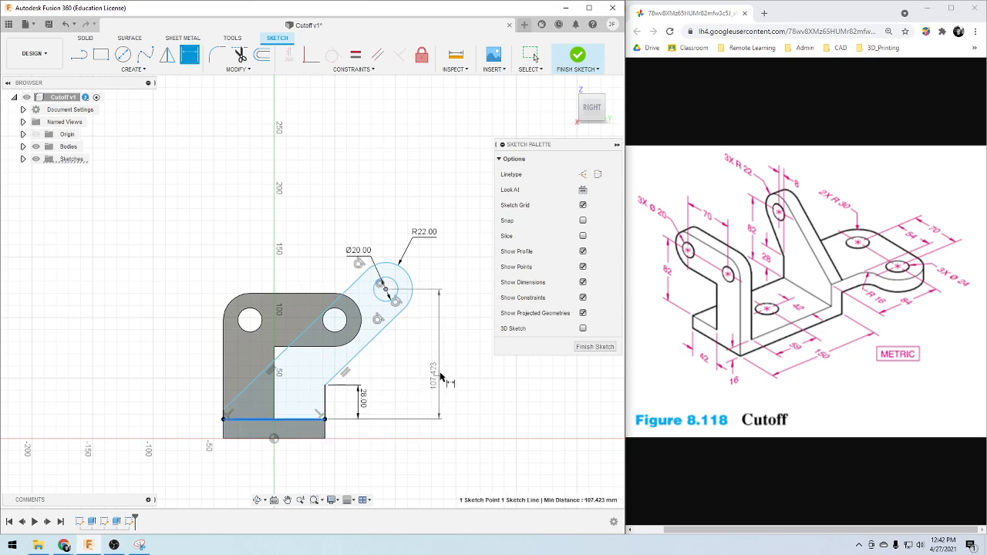
{"action": "left_click", "coordinate": [443, 377]}
{"action": "type", "text": "82"}
{"action": "key", "text": "Return"}
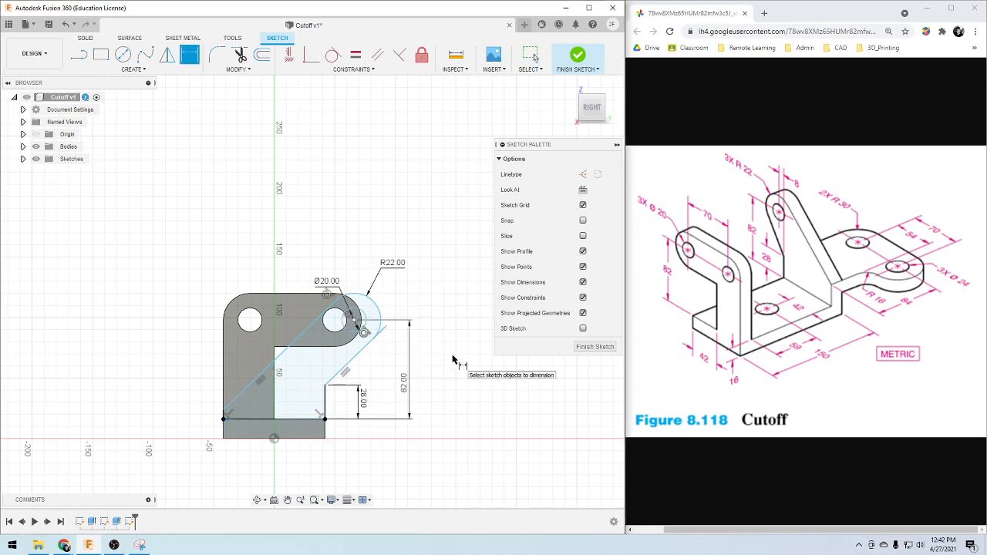
Trim the end of the shorter slanted line that overshoots the arm's rounded end
{"action": "scroll", "coordinate": [405, 374], "scroll_direction": "up", "scroll_amount": 2}
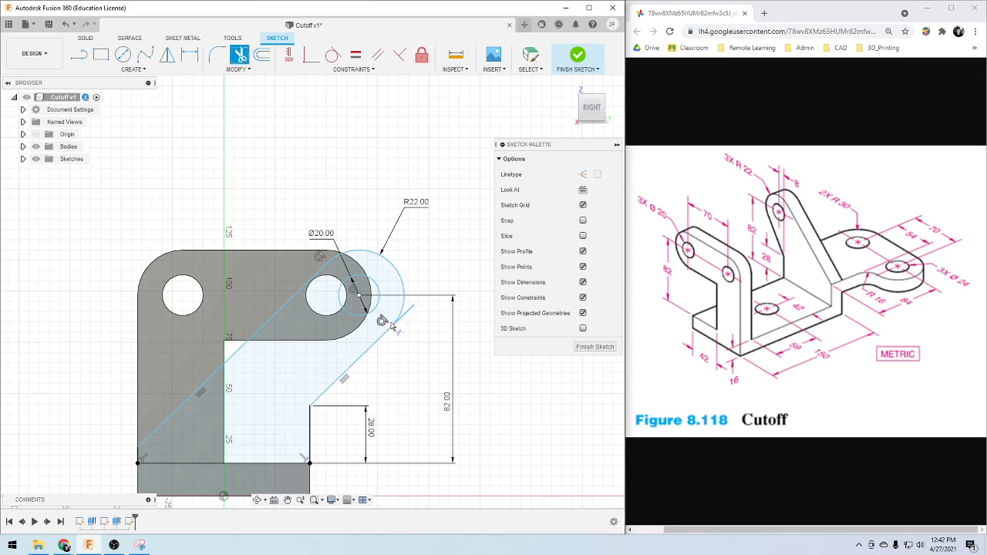
{"action": "key", "text": "t"}
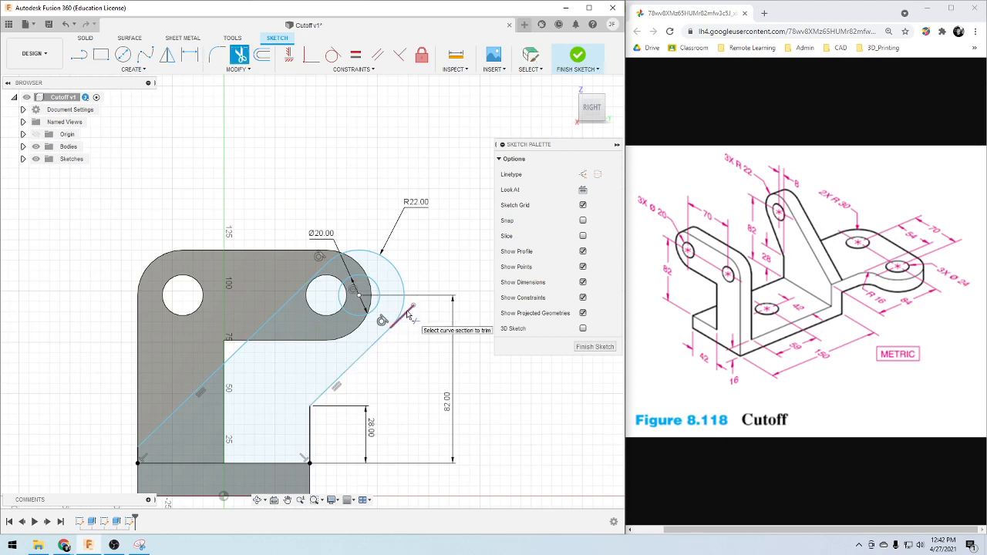
{"action": "left_click", "coordinate": [413, 309]}
{"action": "scroll", "coordinate": [402, 435], "scroll_direction": "down", "scroll_amount": 2}
{"action": "scroll", "coordinate": [366, 442], "scroll_direction": "up", "scroll_amount": 2}
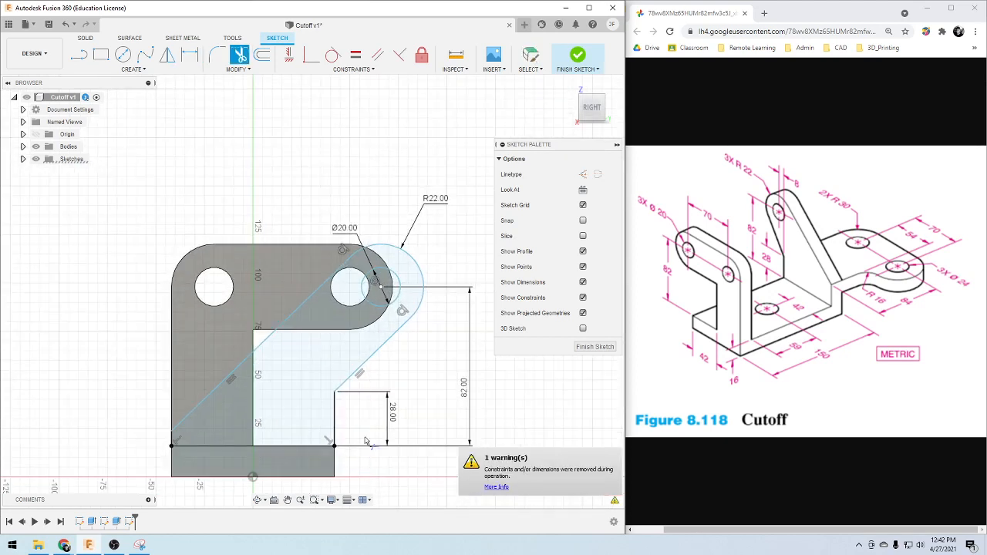
{"action": "scroll", "coordinate": [347, 414], "scroll_direction": "down", "scroll_amount": 2}
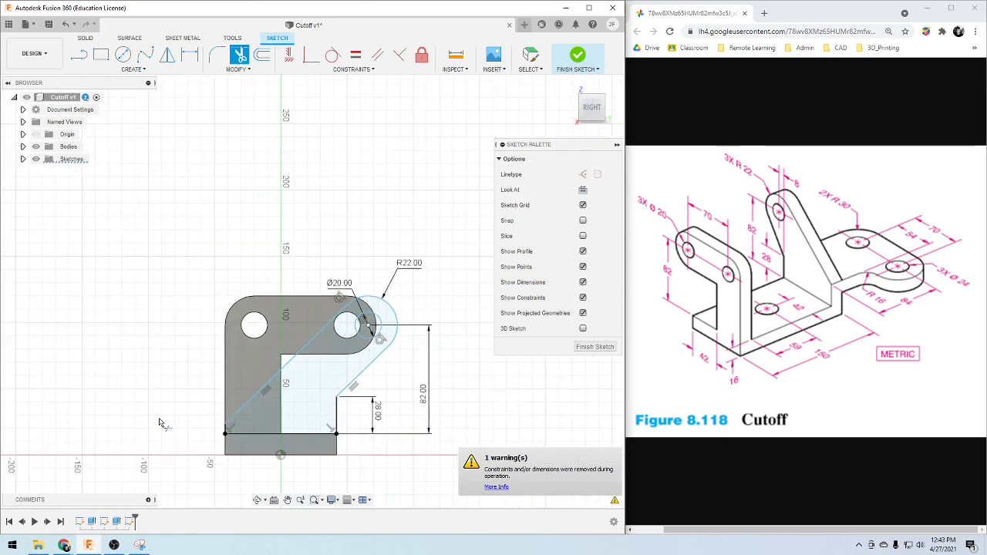
Move the lower endpoint of the longer slanted line up its vertical edge to about Z 42 mm, reducing the arm's slope
{"action": "scroll", "coordinate": [169, 424], "scroll_direction": "up", "scroll_amount": 2}
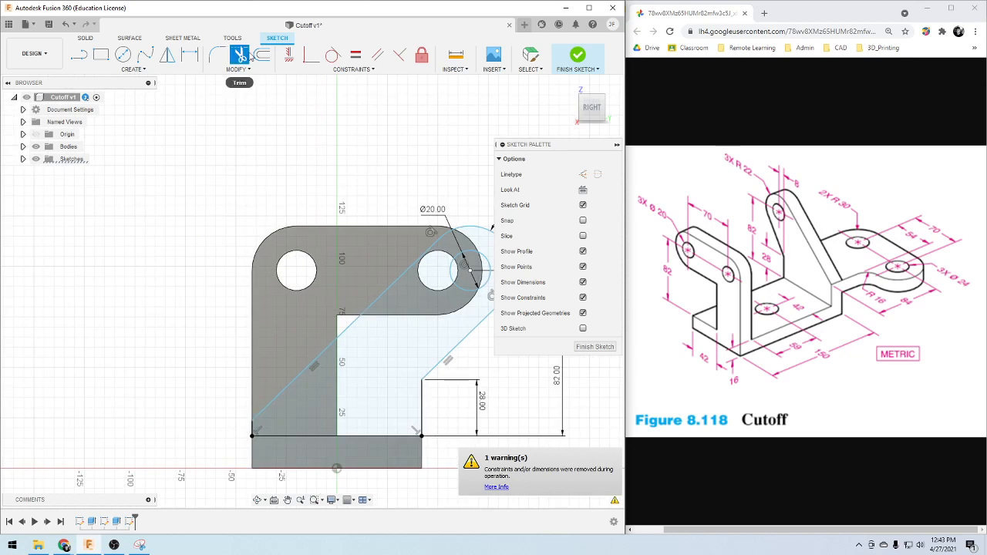
{"action": "left_click", "coordinate": [532, 55]}
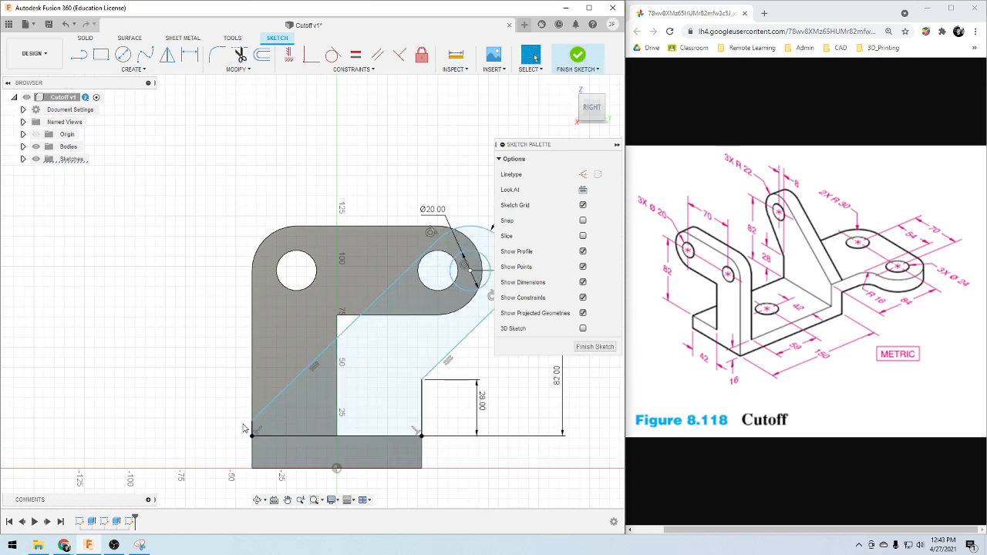
{"action": "left_click_drag", "start_coordinate": [252, 423], "coordinate": [252, 383]}
{"action": "scroll", "coordinate": [340, 394], "scroll_direction": "down", "scroll_amount": 4}
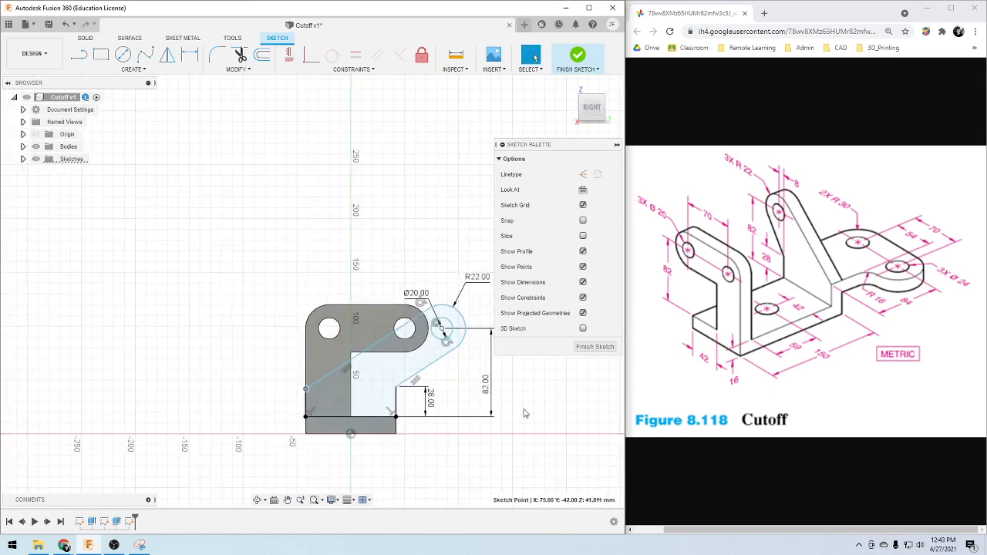
Set the horizontal distance from the arm's short vertical edge beside the shorter slanted line to the hole center to 8 mm
{"action": "scroll", "coordinate": [515, 408], "scroll_direction": "up", "scroll_amount": 1}
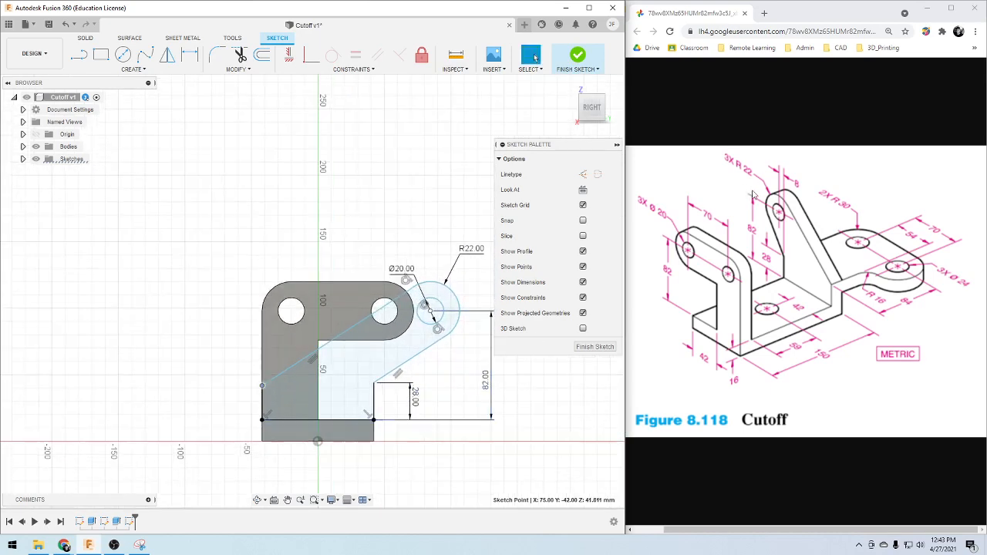
{"action": "key", "text": "d"}
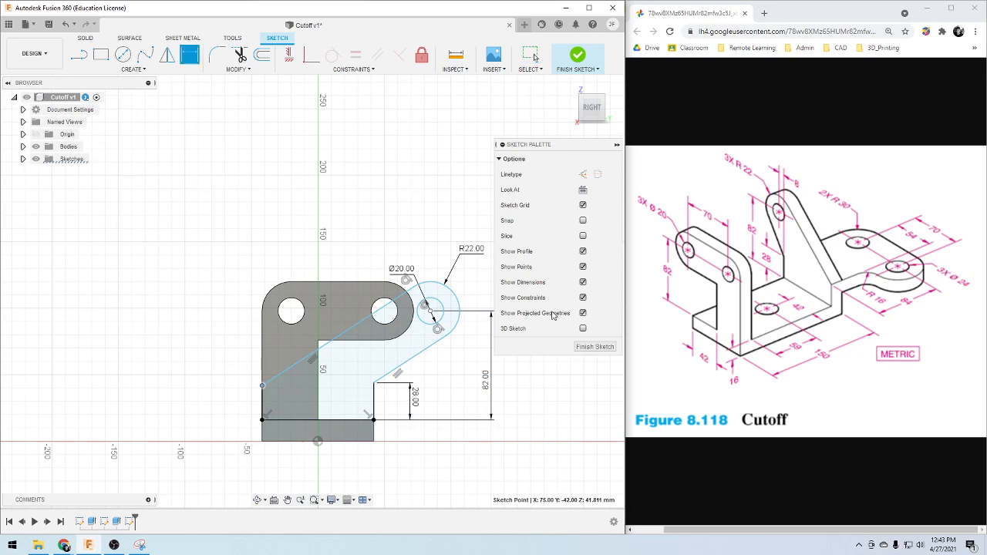
{"action": "left_click", "coordinate": [375, 406]}
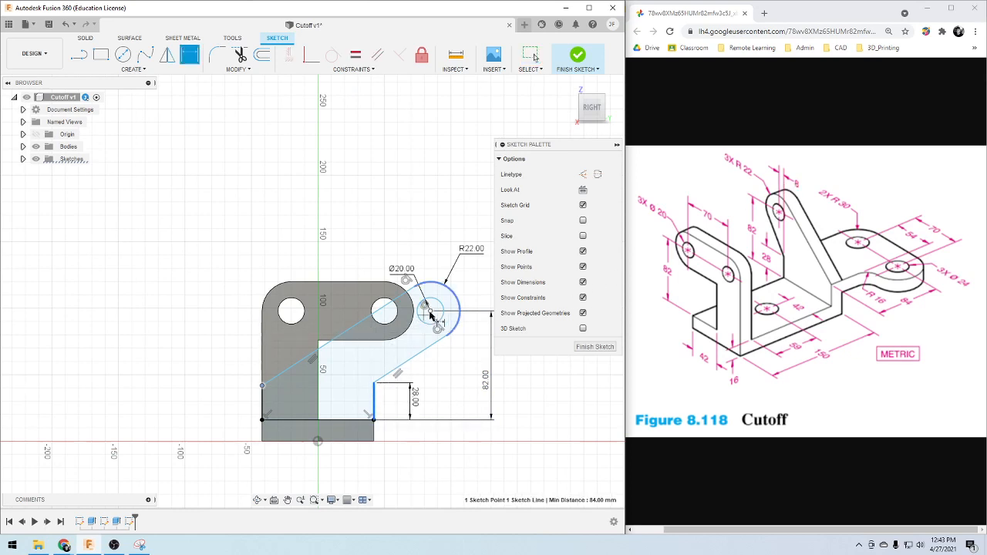
{"action": "scroll", "coordinate": [429, 312], "scroll_direction": "up", "scroll_amount": 3}
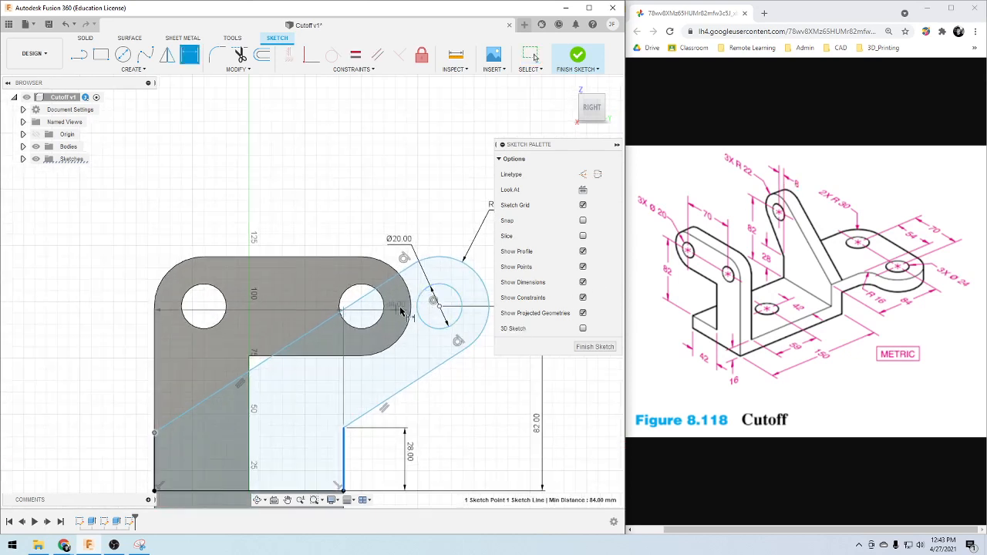
{"action": "left_click", "coordinate": [419, 311]}
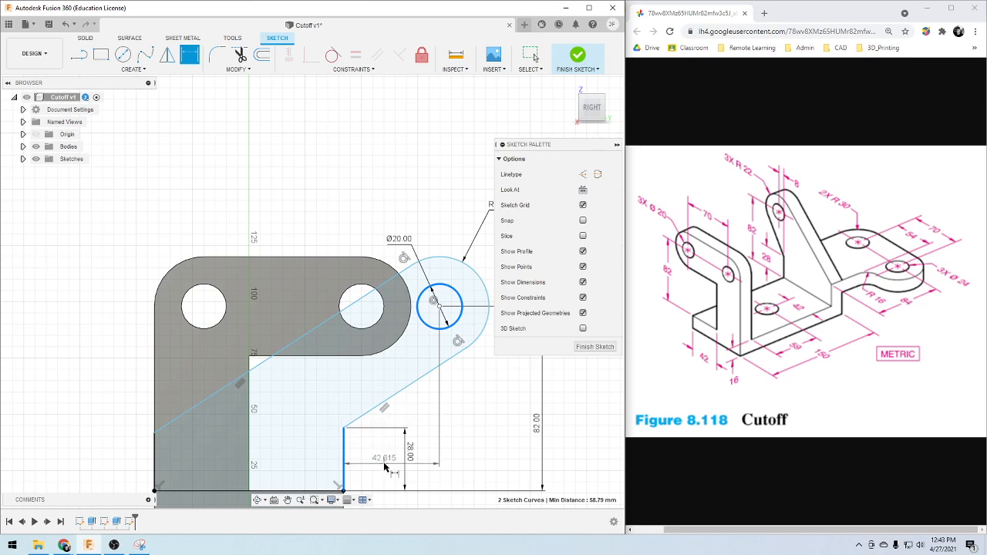
{"action": "left_click", "coordinate": [453, 453]}
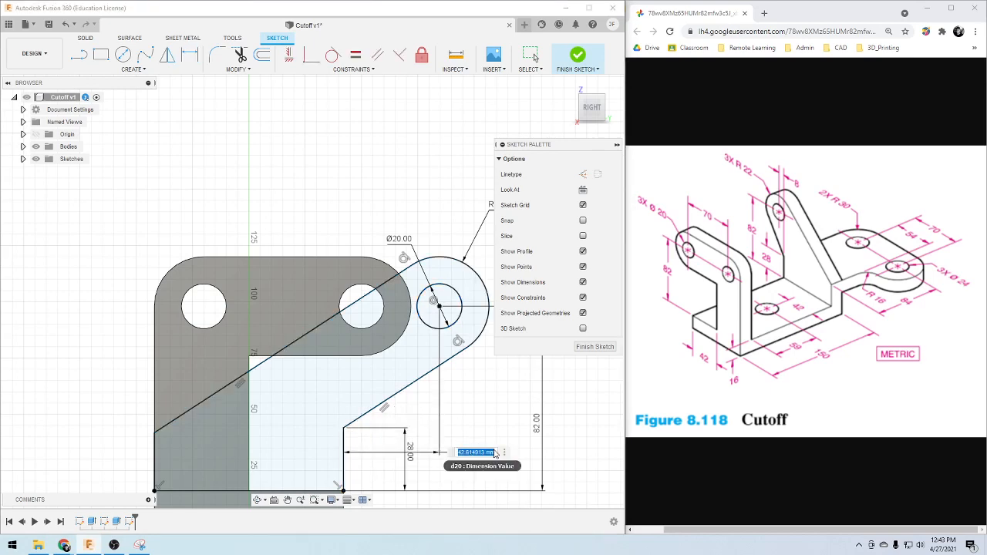
{"action": "type", "text": "8"}
{"action": "key", "text": "Return"}
{"action": "scroll", "coordinate": [199, 418], "scroll_direction": "down", "scroll_amount": 4}
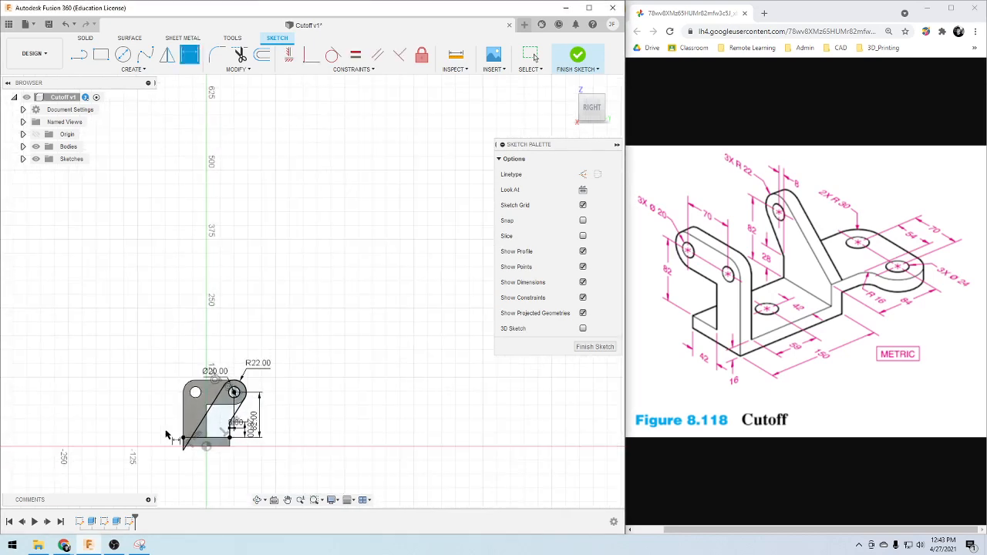
{"action": "scroll", "coordinate": [164, 453], "scroll_direction": "up", "scroll_amount": 3}
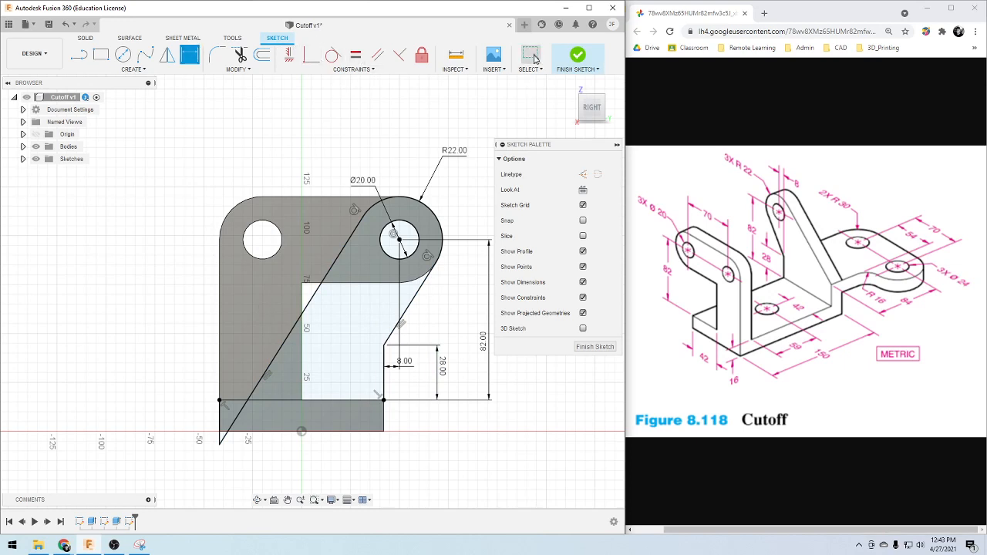
Delete the longer slanted line of the arm sketch
{"action": "left_click", "coordinate": [532, 54]}
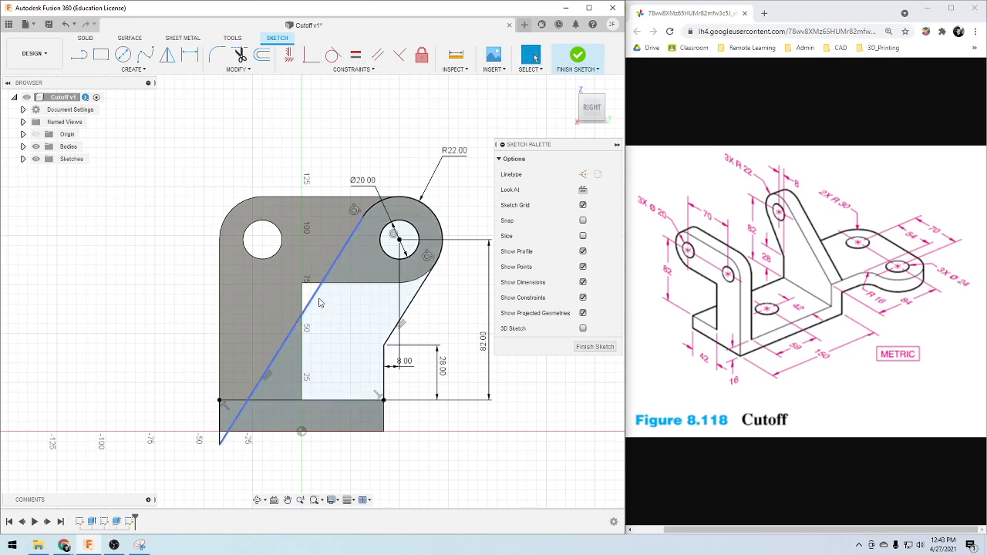
{"action": "left_click", "coordinate": [268, 376]}
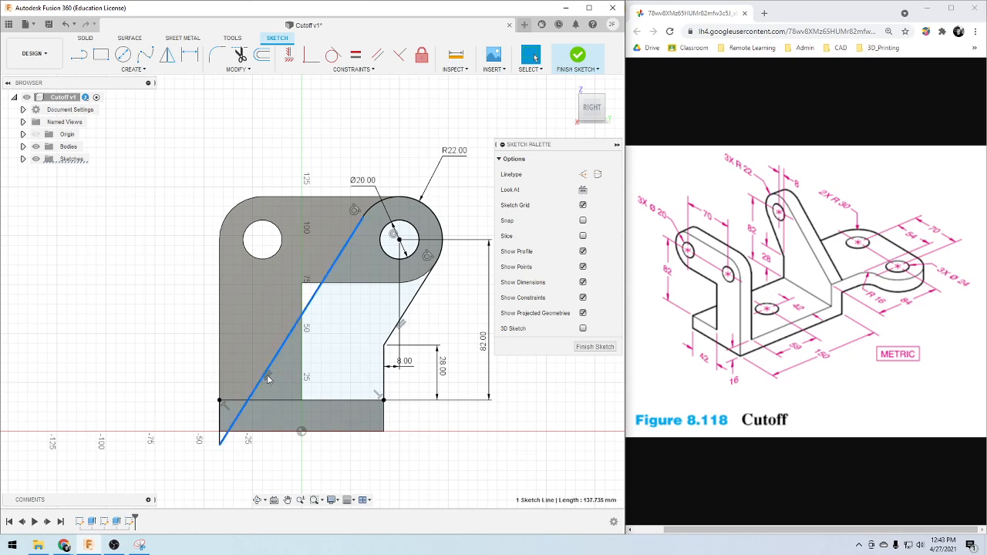
{"action": "key", "text": "Delete"}
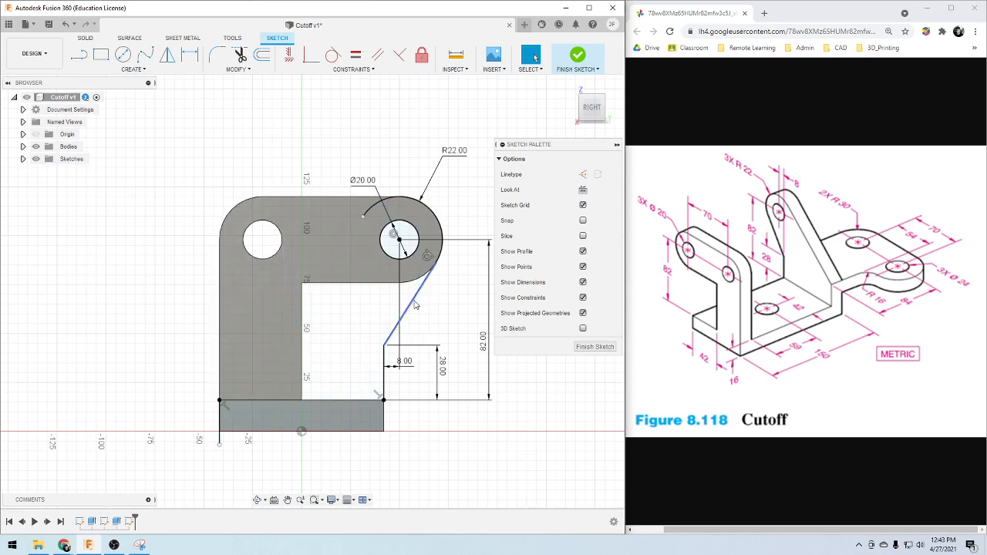
Raise the loose end of the vertical edge to about Z 39 mm and draw a slanted line from it to the arc's open end
{"action": "key", "text": "l"}
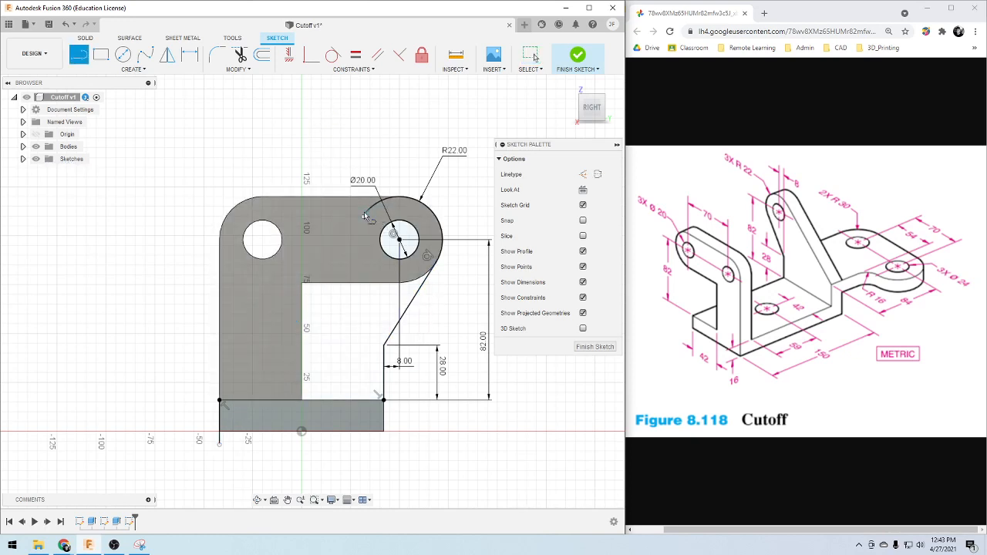
{"action": "key", "text": "Escape"}
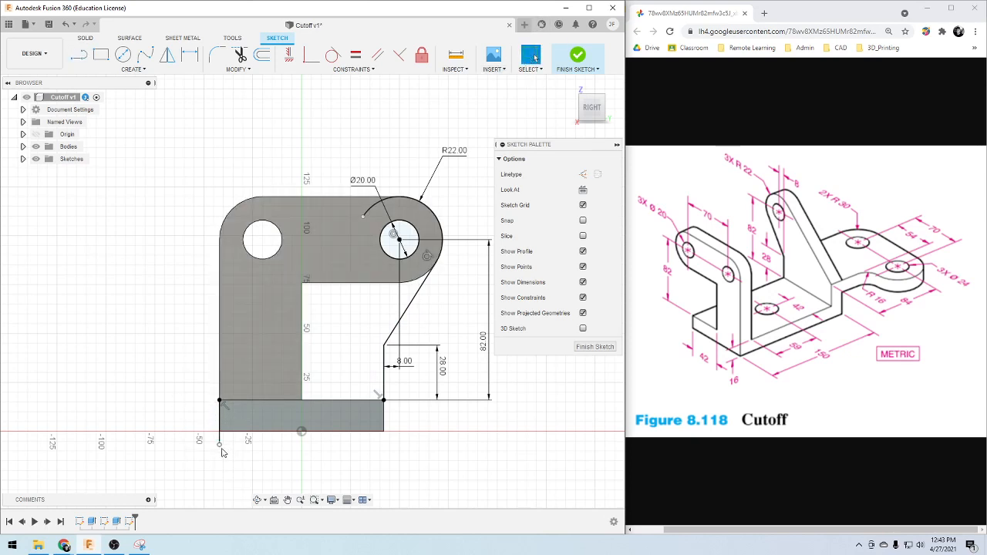
{"action": "left_click_drag", "start_coordinate": [220, 444], "coordinate": [212, 354]}
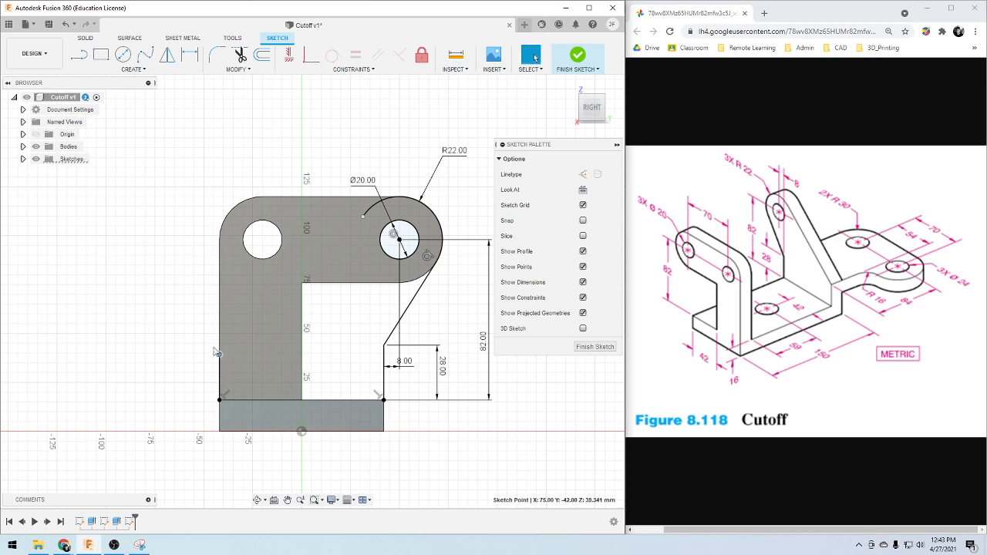
{"action": "key", "text": "l"}
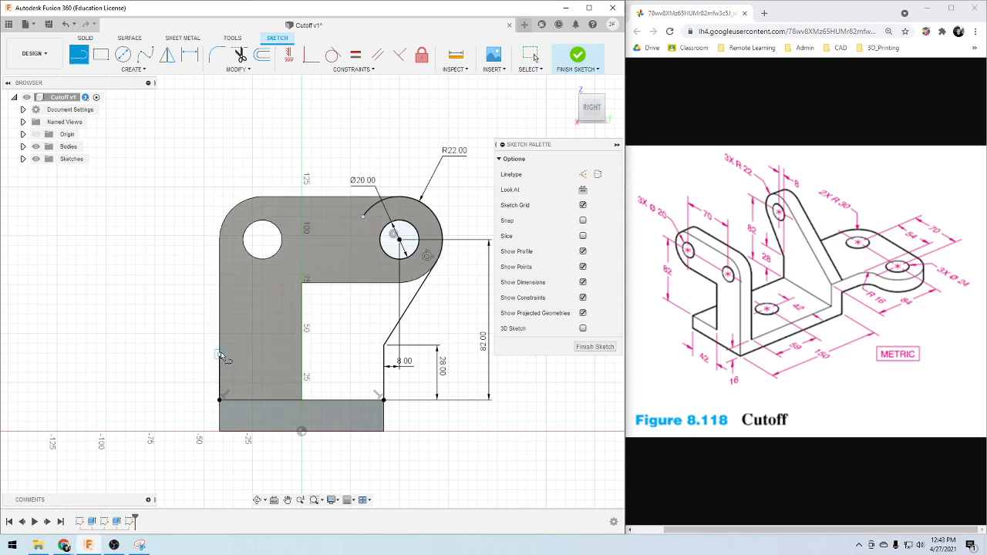
{"action": "left_click", "coordinate": [220, 354]}
{"action": "left_click", "coordinate": [363, 218]}
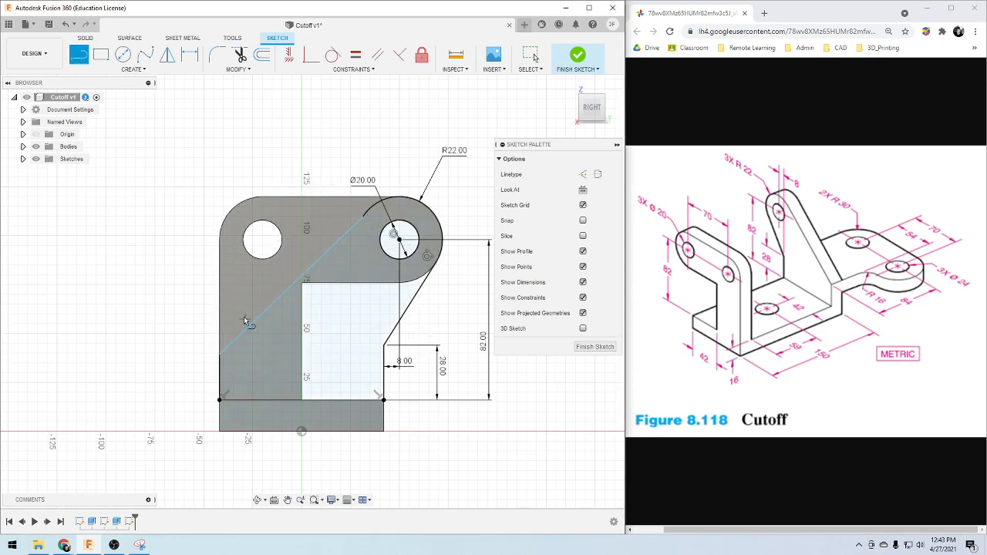
Make the new slanted line tangent to the arm's rounded end and move the 8 mm dimension clear of the short vertical edge
{"action": "left_click", "coordinate": [332, 54]}
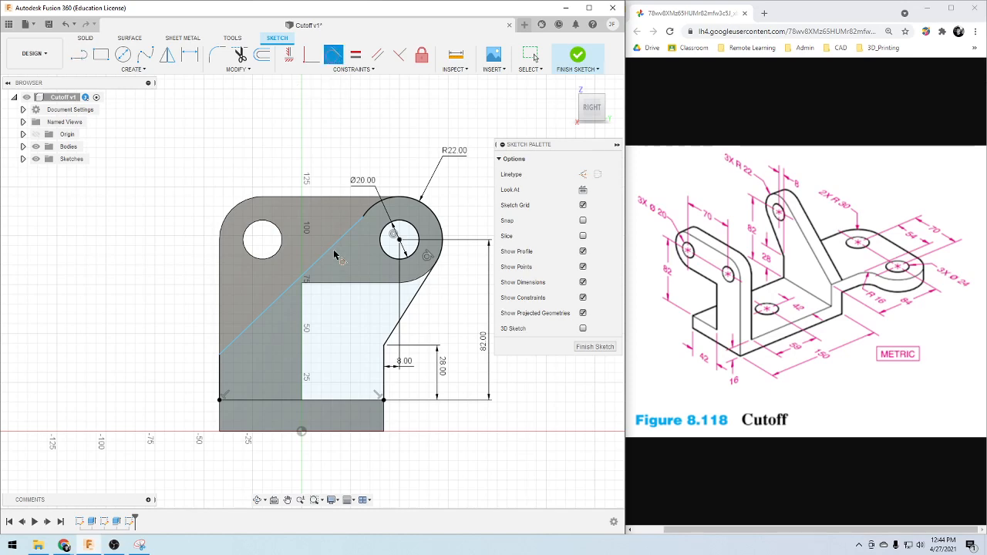
{"action": "left_click", "coordinate": [334, 255]}
{"action": "left_click", "coordinate": [388, 200]}
{"action": "scroll", "coordinate": [137, 275], "scroll_direction": "down", "scroll_amount": 3}
{"action": "scroll", "coordinate": [154, 298], "scroll_direction": "up", "scroll_amount": 3}
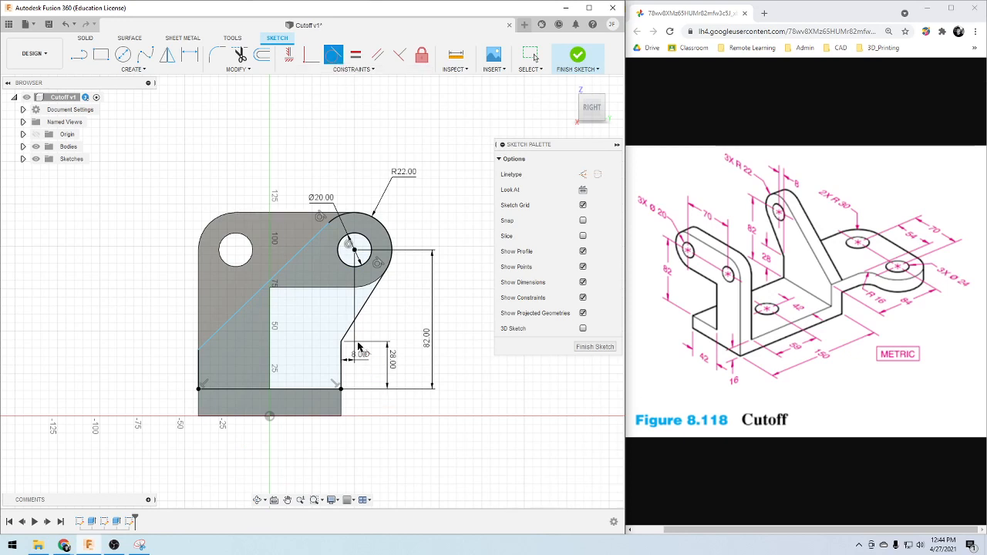
{"action": "left_click", "coordinate": [532, 59]}
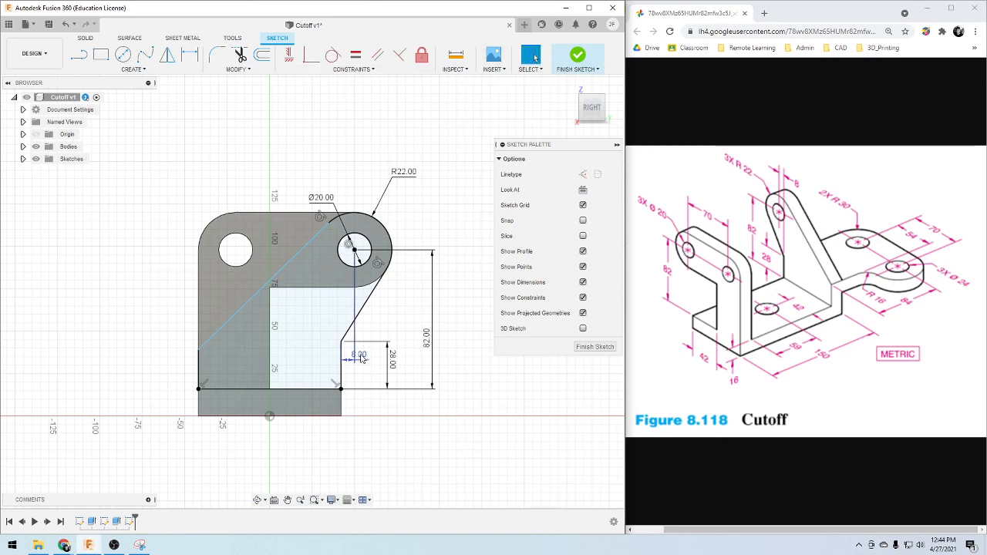
{"action": "left_click_drag", "start_coordinate": [360, 355], "coordinate": [324, 306]}
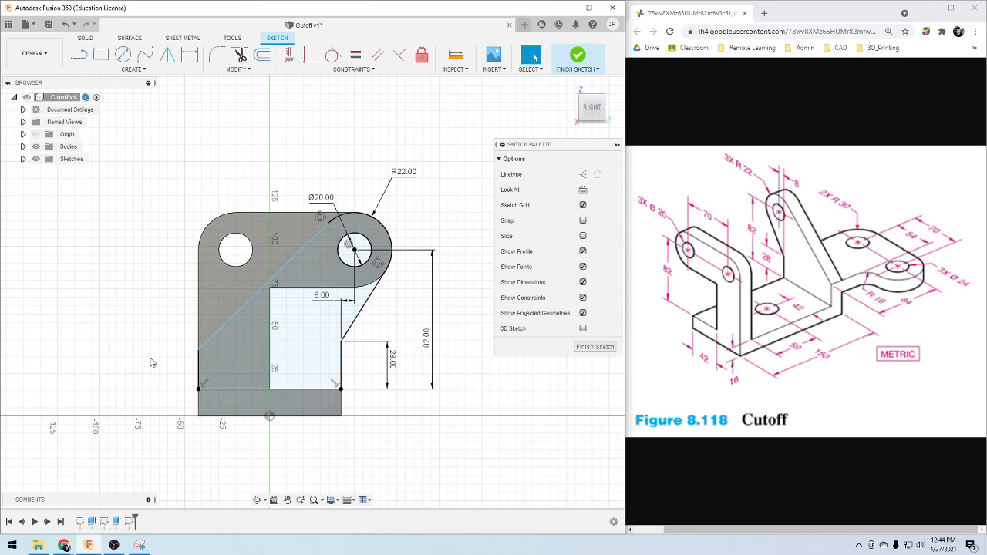
Set the height of the vertical edge below the longer slanted line to 28 mm
{"action": "key", "text": "d"}
{"action": "left_click", "coordinate": [198, 369]}
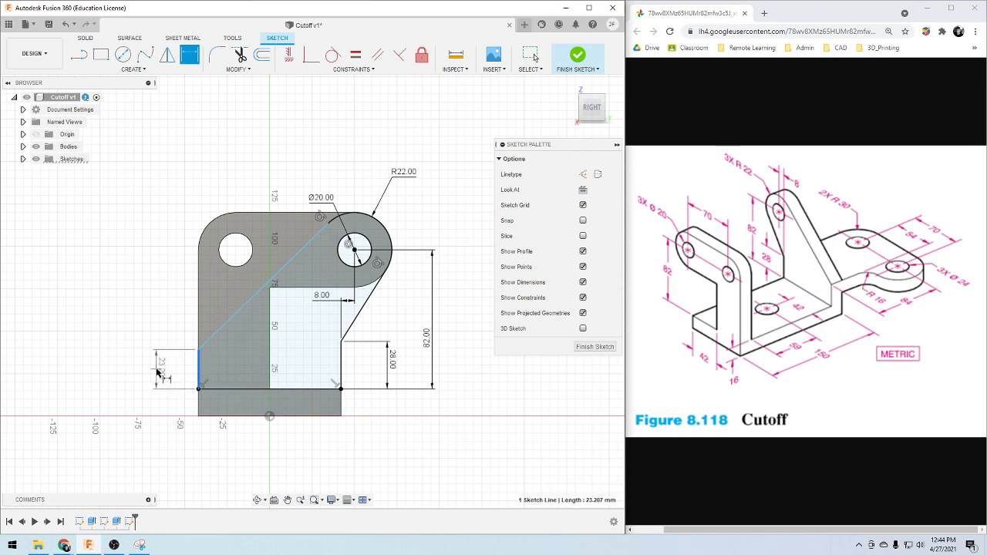
{"action": "left_click", "coordinate": [156, 372]}
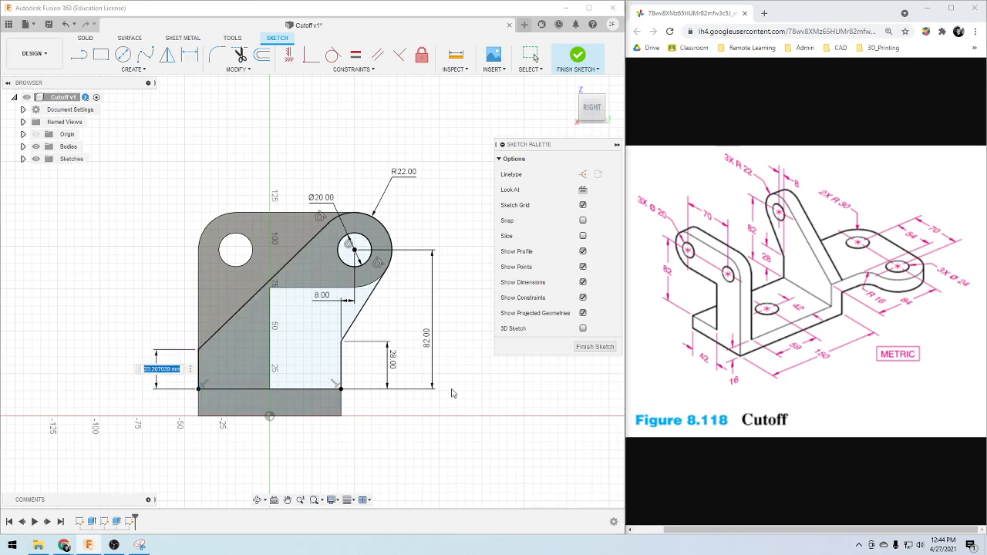
{"action": "type", "text": "28"}
{"action": "key", "text": "Return"}
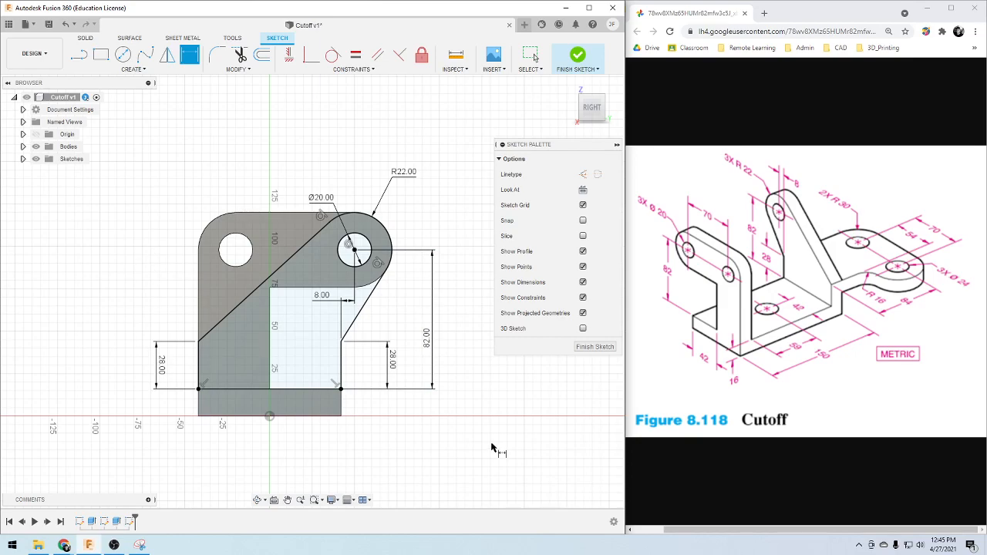
Extrude the slanted arm profile, without its hole, by -16 mm over the base plate
{"action": "middle_click_drag", "start_coordinate": [127, 292], "coordinate": [172, 303], "text": "shift"}
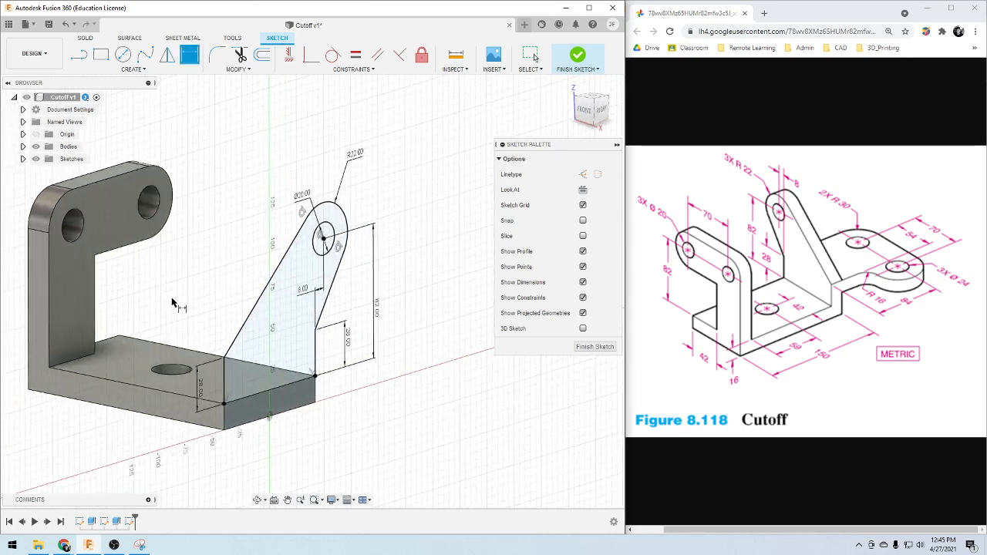
{"action": "scroll", "coordinate": [222, 372], "scroll_direction": "down", "scroll_amount": 2}
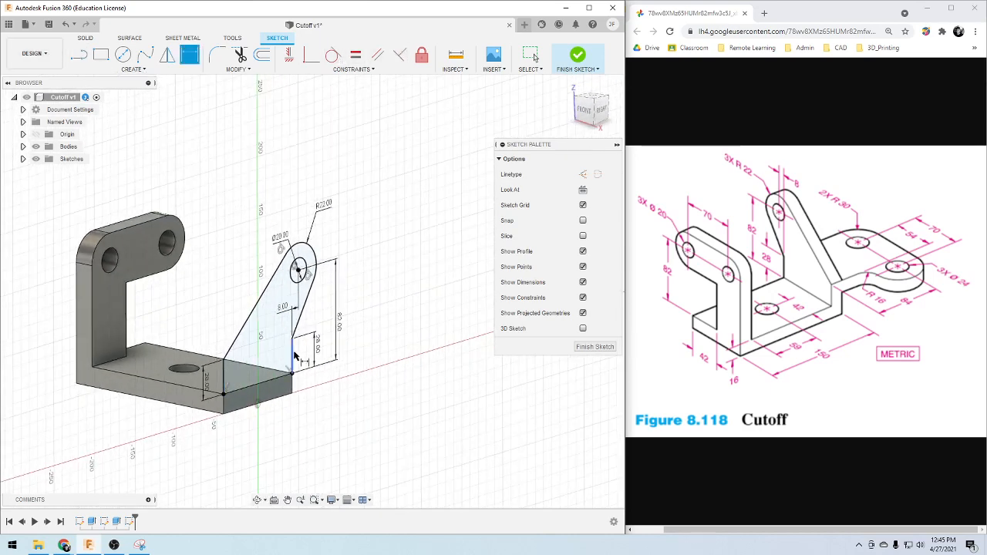
{"action": "key", "text": "e"}
{"action": "left_click", "coordinate": [264, 358]}
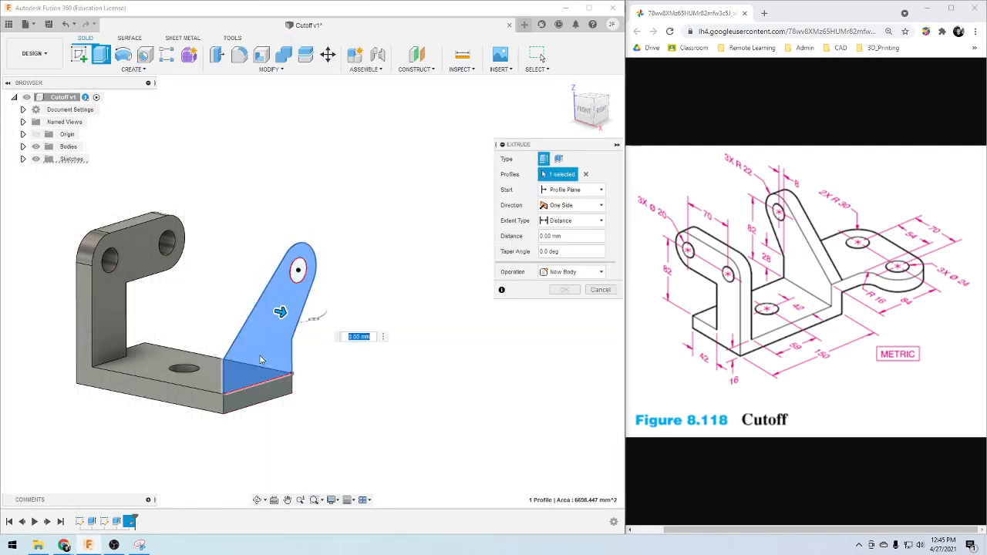
{"action": "left_click", "coordinate": [542, 236]}
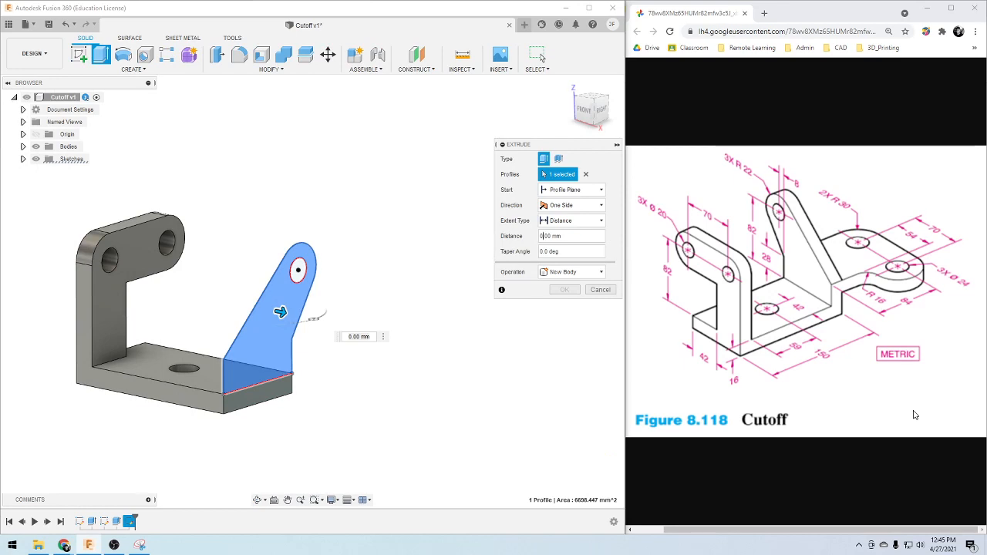
{"action": "key", "text": "BackSpace"}
{"action": "type", "text": "-16"}
{"action": "key", "text": "Return"}
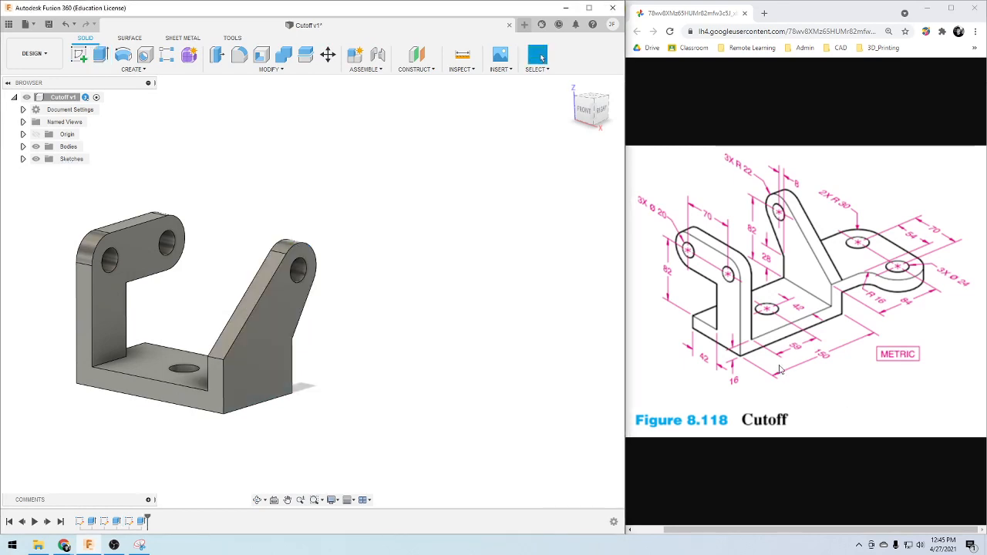
Measure the distance from the base plate's hole to the inner lower edge of the two-hole upright, then clear the measurement
{"action": "middle_click_drag", "start_coordinate": [379, 362], "coordinate": [362, 378], "text": "shift"}
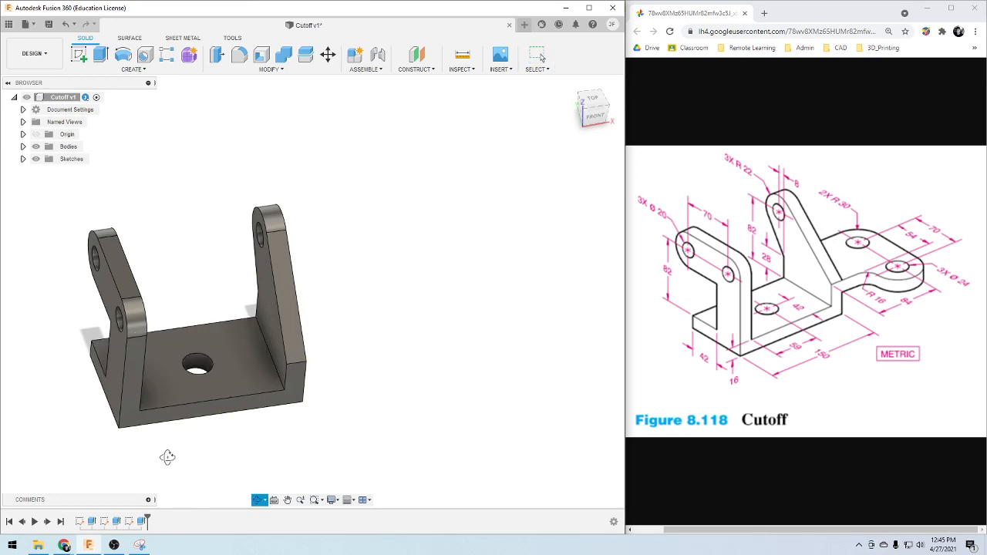
{"action": "mouse_move", "coordinate": [165, 456]}
{"action": "middle_mouse_down", "text": "shift"}
{"action": "mouse_move", "coordinate": [196, 436]}
{"action": "mouse_move", "coordinate": [206, 447]}
{"action": "mouse_move", "coordinate": [150, 425]}
{"action": "mouse_move", "coordinate": [157, 461]}
{"action": "middle_mouse_up", "text": "shift"}
{"action": "key", "text": "Escape"}
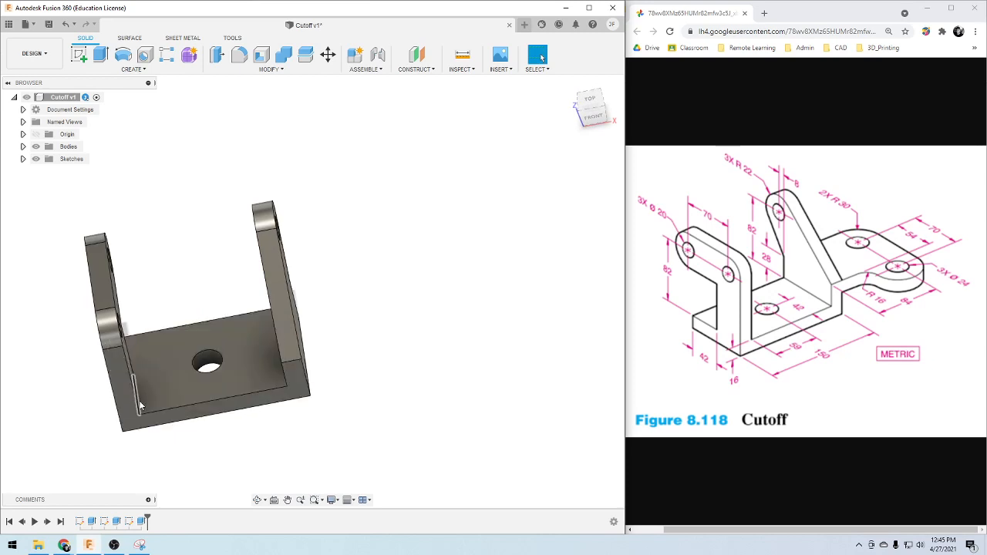
{"action": "scroll", "coordinate": [303, 282], "scroll_direction": "down", "scroll_amount": 1}
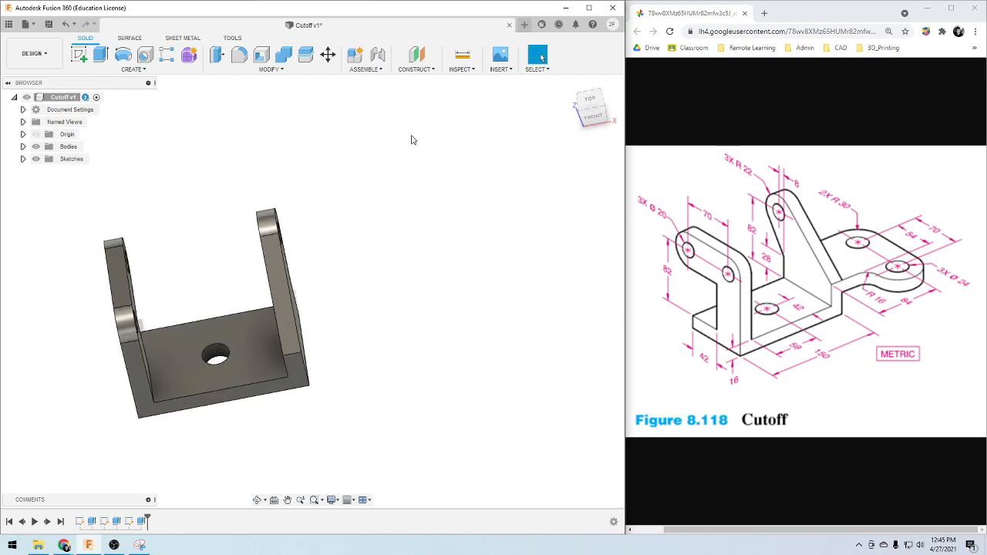
{"action": "left_click", "coordinate": [461, 56]}
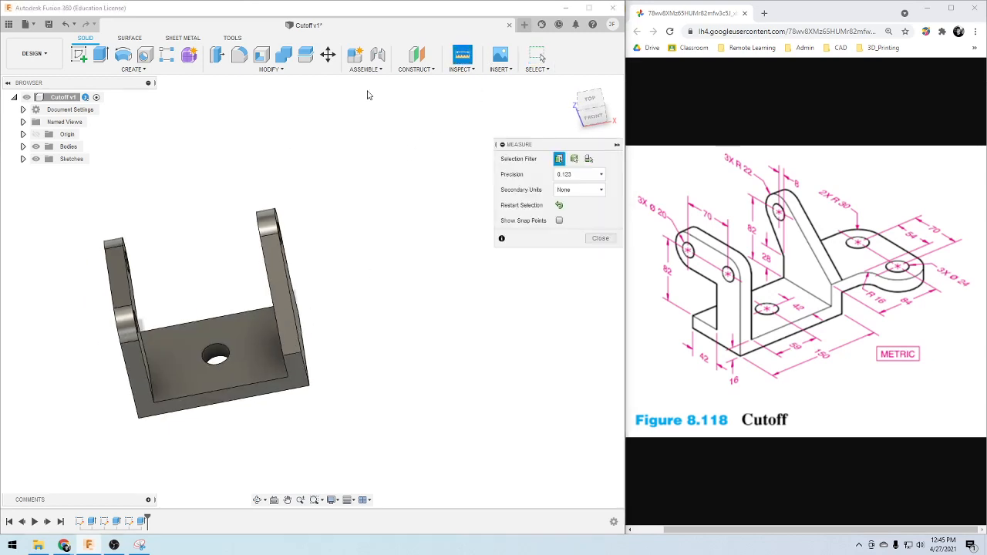
{"action": "left_click", "coordinate": [218, 357]}
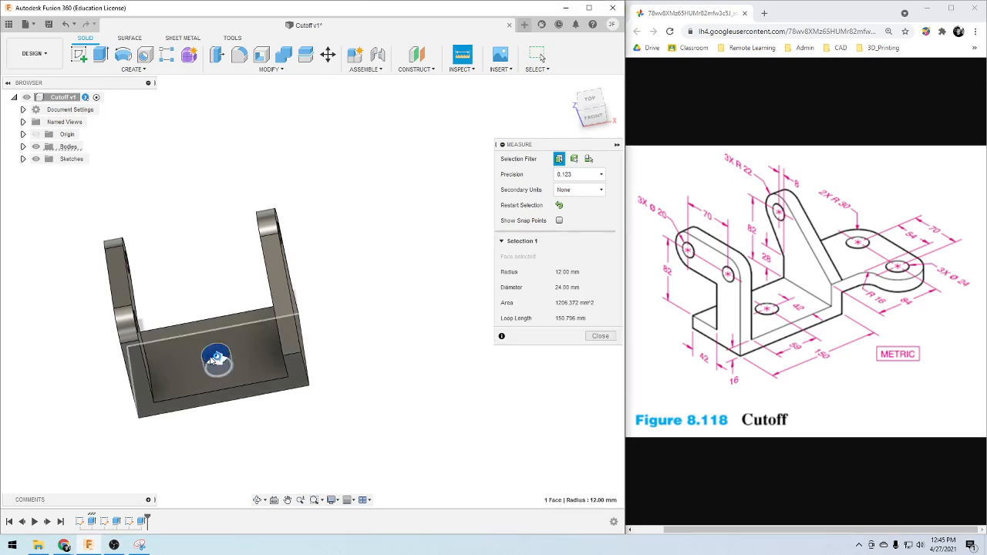
{"action": "left_click", "coordinate": [152, 381]}
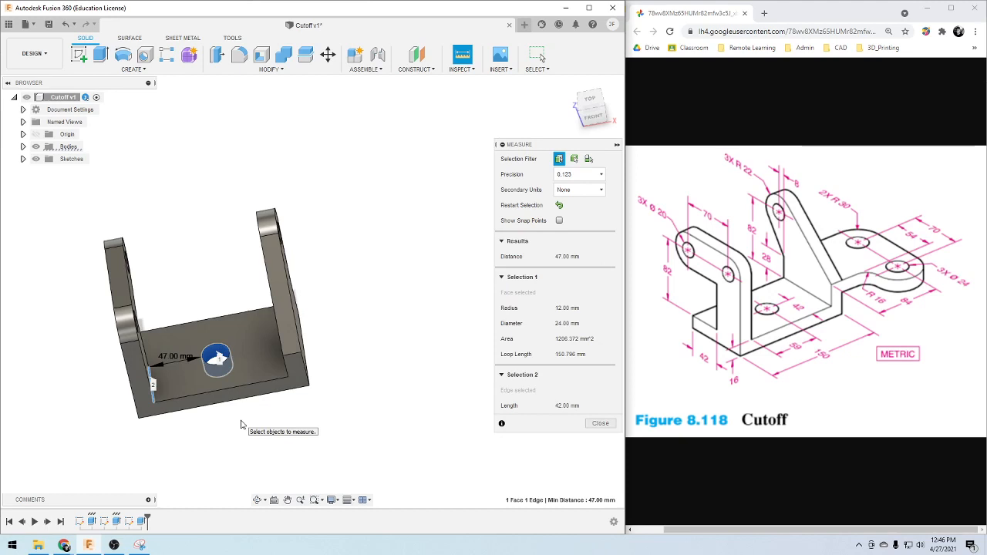
{"action": "scroll", "coordinate": [241, 425], "scroll_direction": "down", "scroll_amount": 1}
{"action": "left_click", "coordinate": [354, 258]}
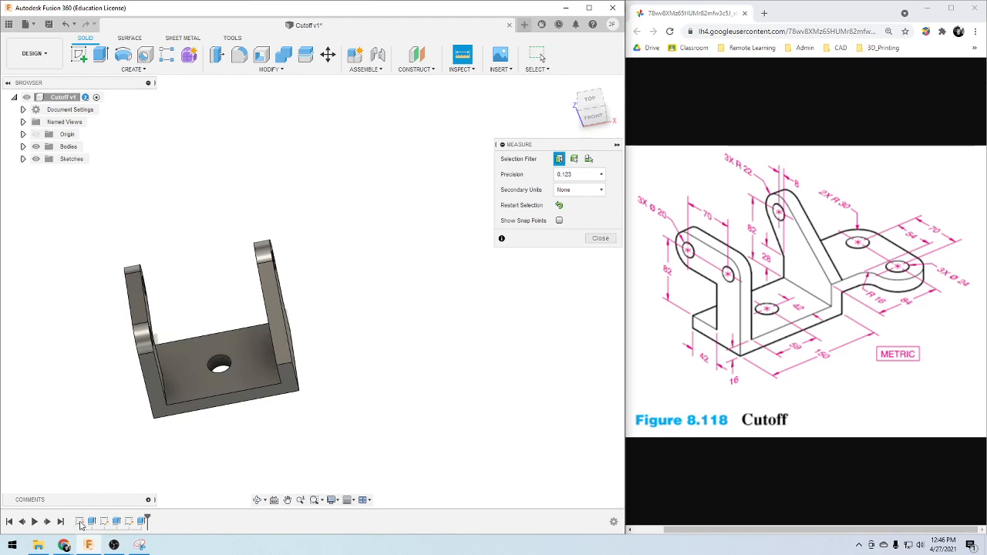
Leave the measurement and open the base plate's sketch for editing
{"action": "left_click", "coordinate": [23, 159]}
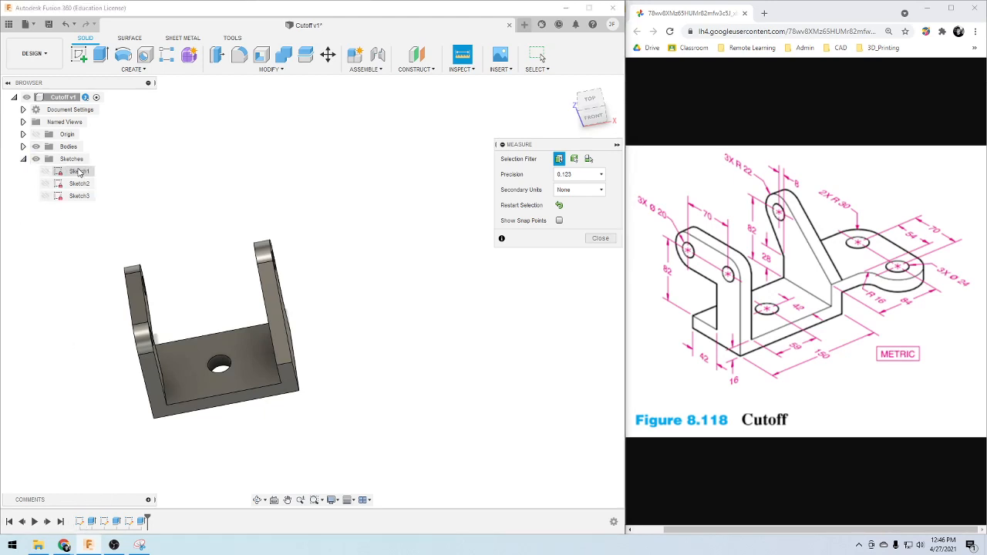
{"action": "middle_click_drag", "start_coordinate": [59, 417], "coordinate": [82, 410], "text": "shift"}
{"action": "left_click", "coordinate": [601, 238]}
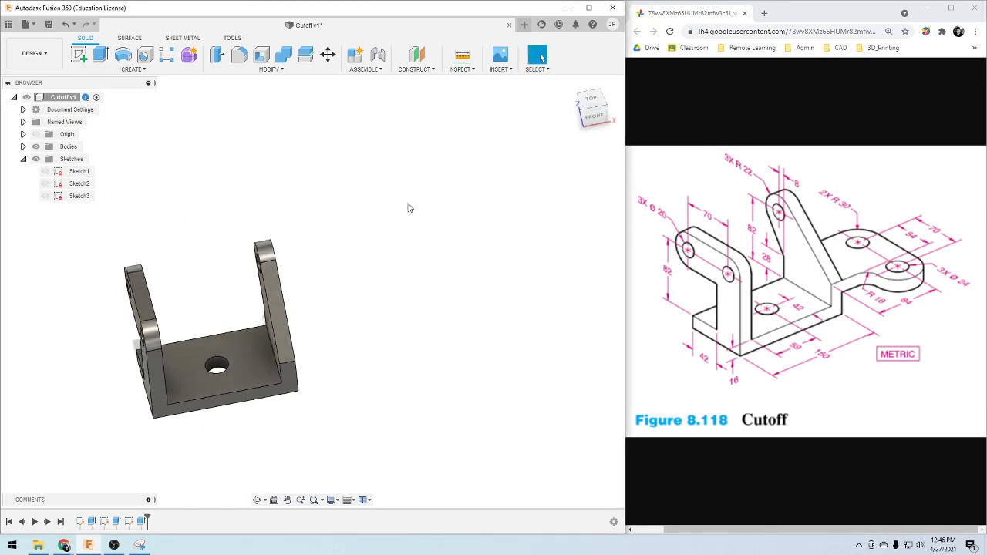
{"action": "double_click", "coordinate": [85, 173]}
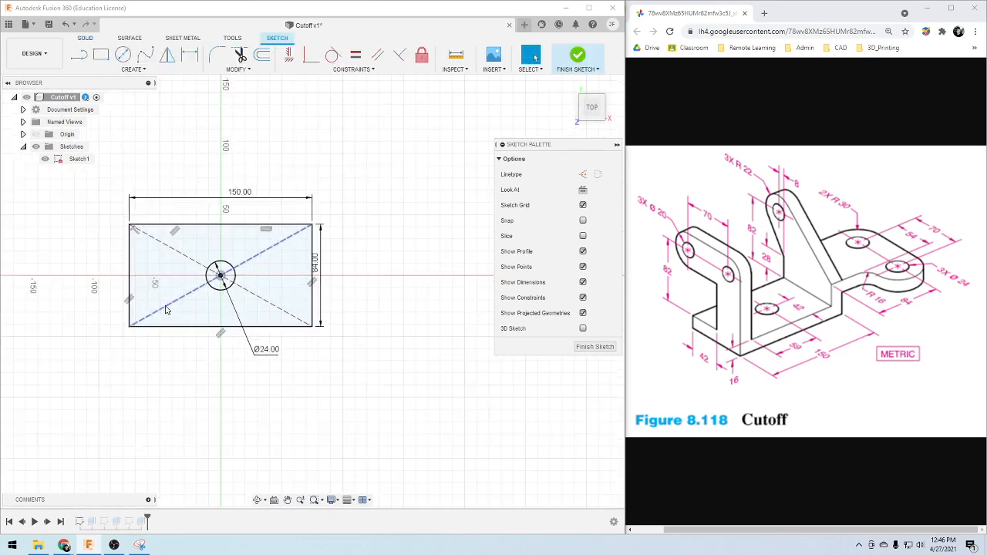
{"action": "scroll", "coordinate": [233, 269], "scroll_direction": "up", "scroll_amount": 2}
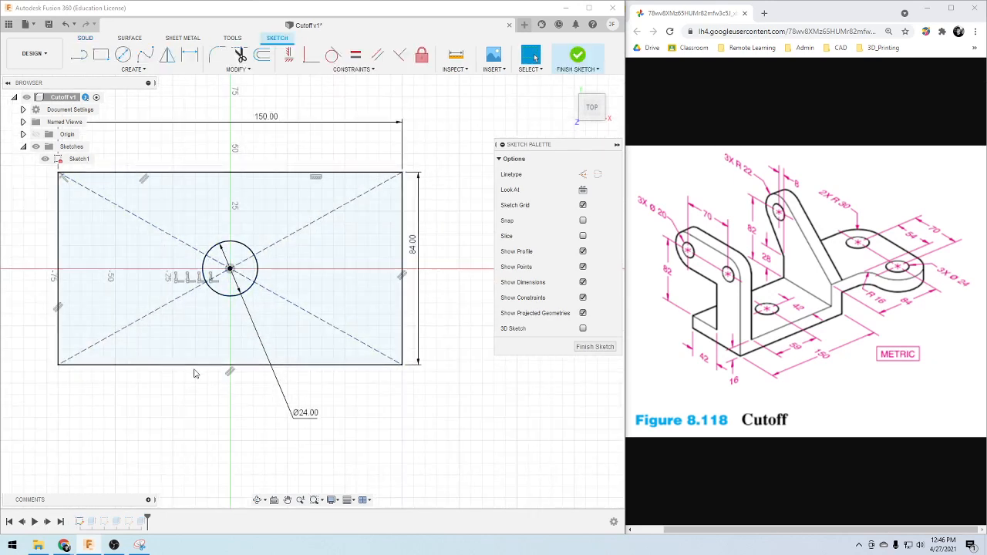
Delete the 24 mm circle at the centre of the base rectangle
{"action": "left_click", "coordinate": [226, 268]}
{"action": "left_click", "coordinate": [222, 293]}
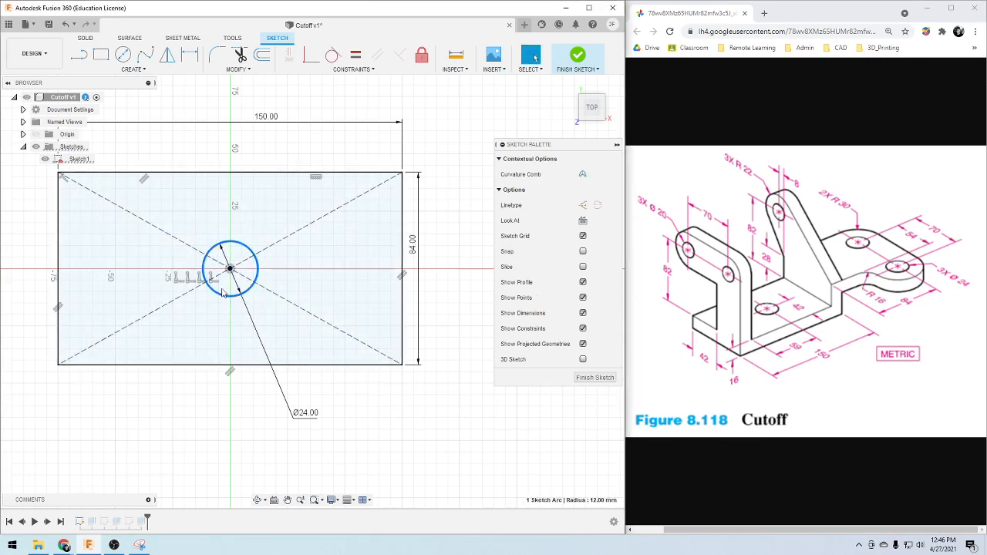
{"action": "left_click", "coordinate": [212, 278]}
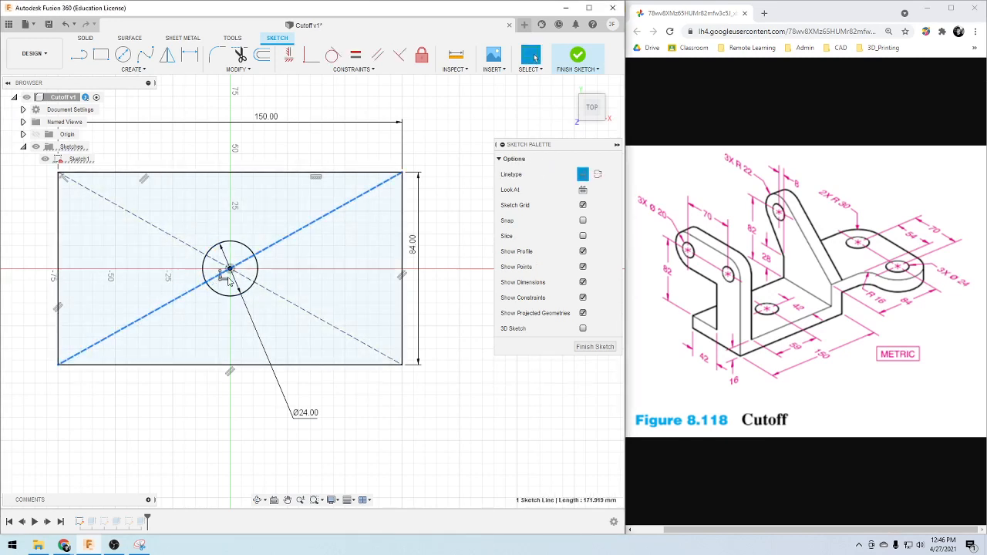
{"action": "key", "text": "Escape"}
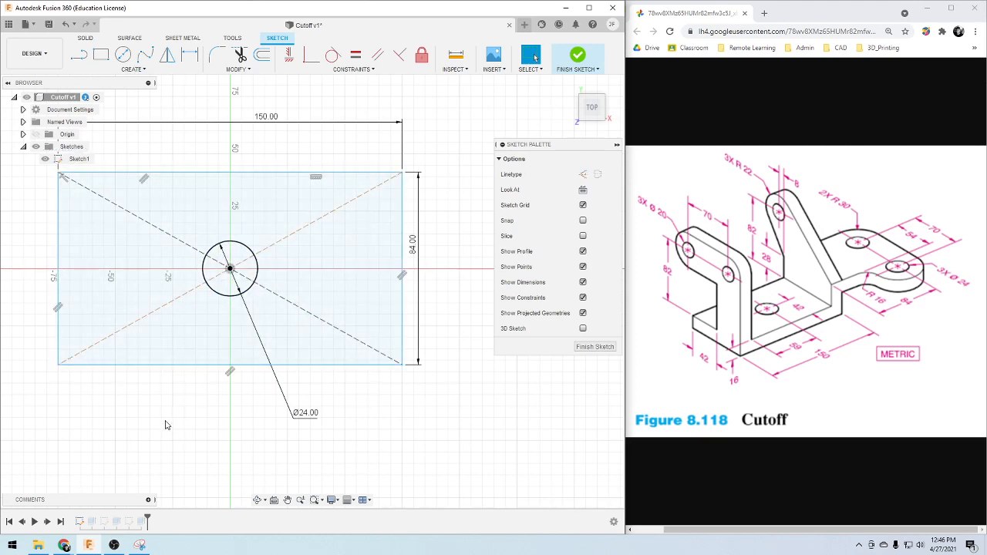
{"action": "left_click", "coordinate": [203, 277]}
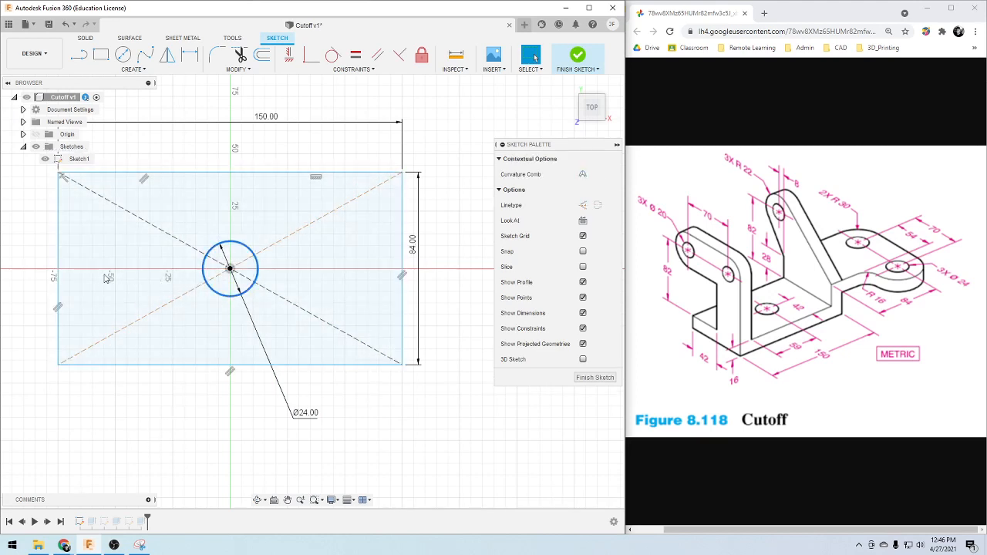
{"action": "left_click", "coordinate": [224, 295]}
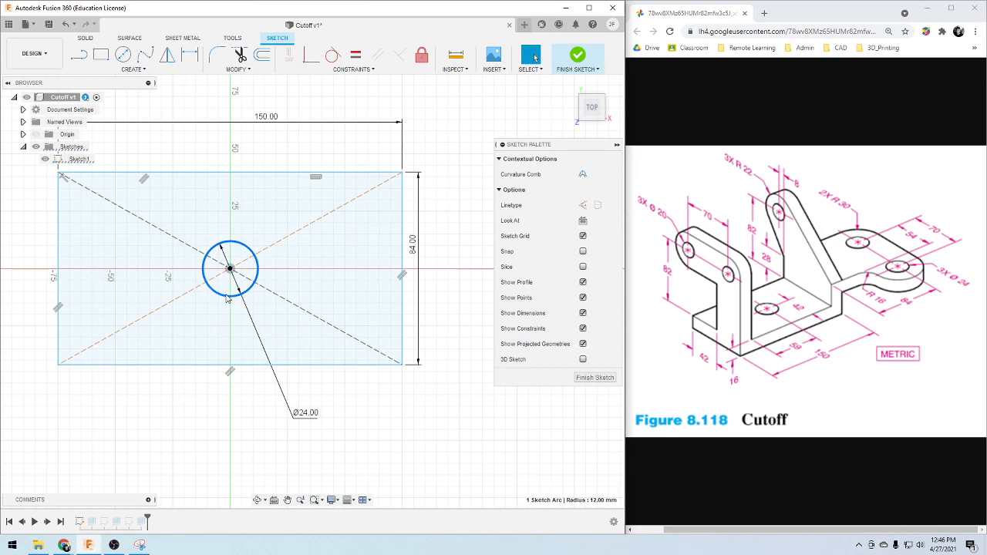
{"action": "key", "text": "Delete"}
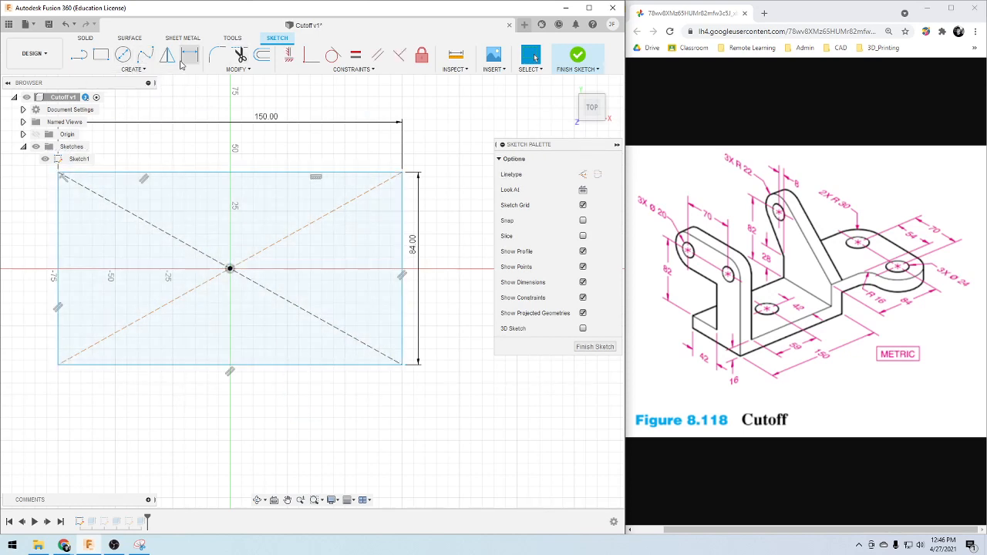
Draw a 24 mm diameter circle on the horizontal axis, about 13 mm to the right of the origin
{"action": "left_click", "coordinate": [123, 54]}
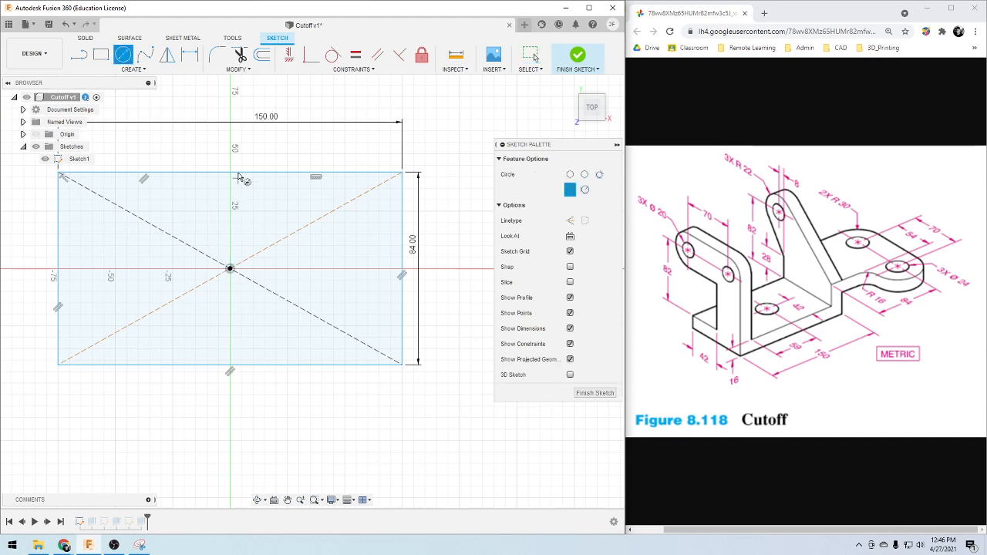
{"action": "left_click", "coordinate": [259, 269]}
{"action": "type", "text": "24"}
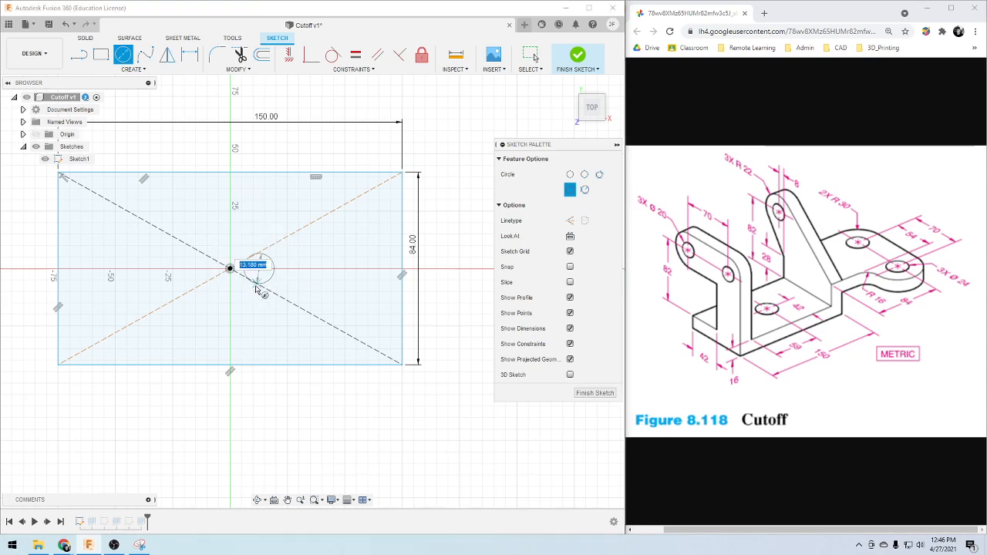
{"action": "key", "text": "Return"}
Dimension the new circle's centre 42 mm from the rectangle's upper long edge
{"action": "key", "text": "d"}
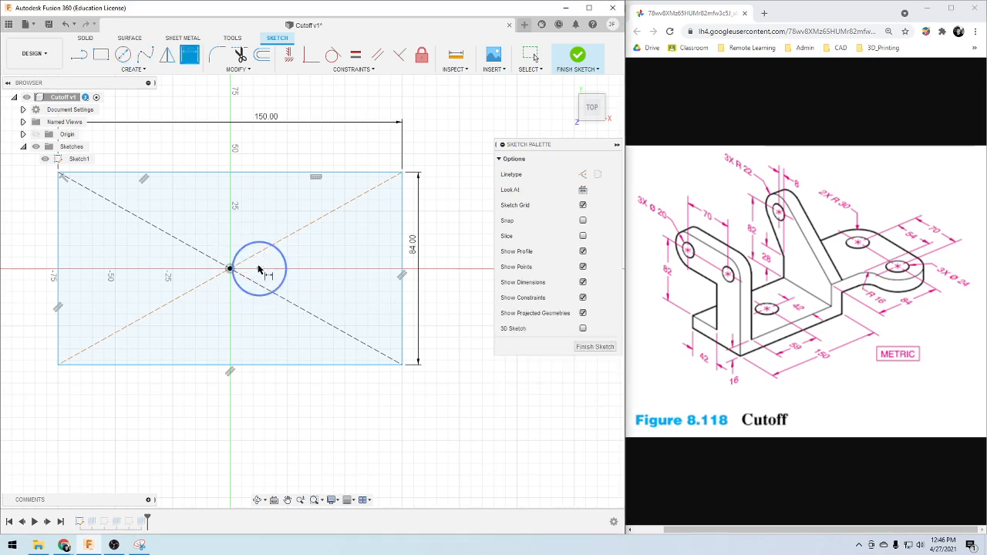
{"action": "left_click", "coordinate": [266, 232]}
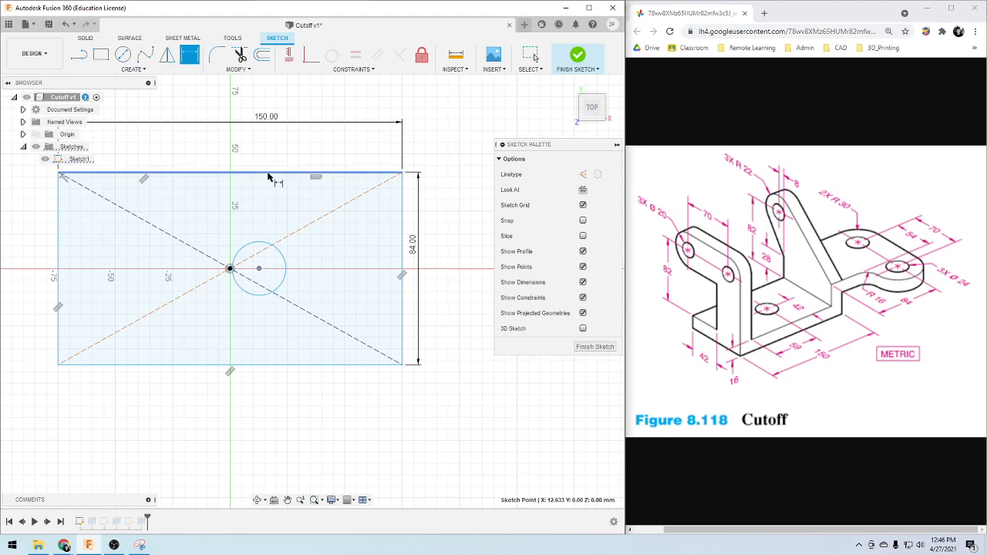
{"action": "left_click", "coordinate": [269, 176]}
{"action": "left_click", "coordinate": [465, 213]}
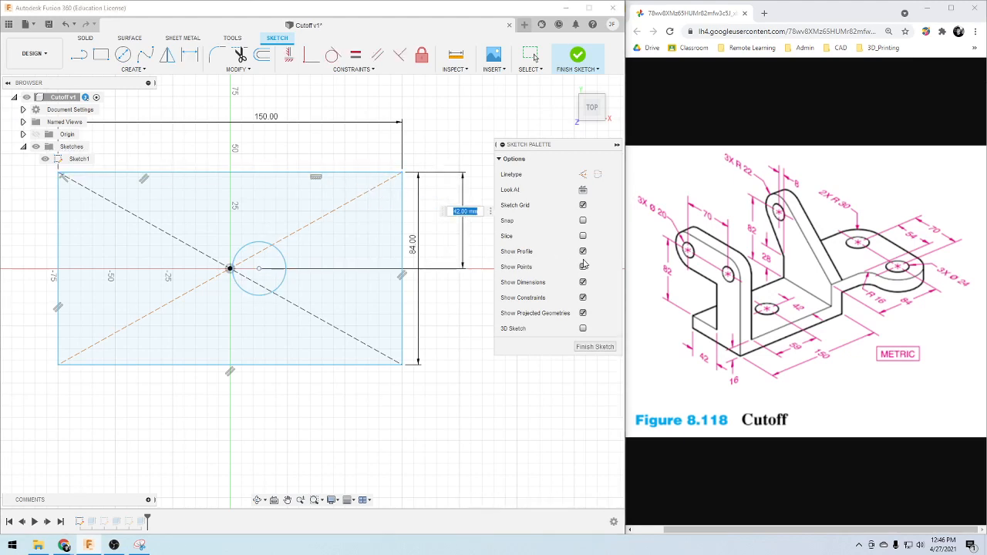
{"action": "key", "text": "Return"}
Dimension the circle 75 mm from the rectangle's left short edge and finish the sketch
{"action": "left_click", "coordinate": [277, 290]}
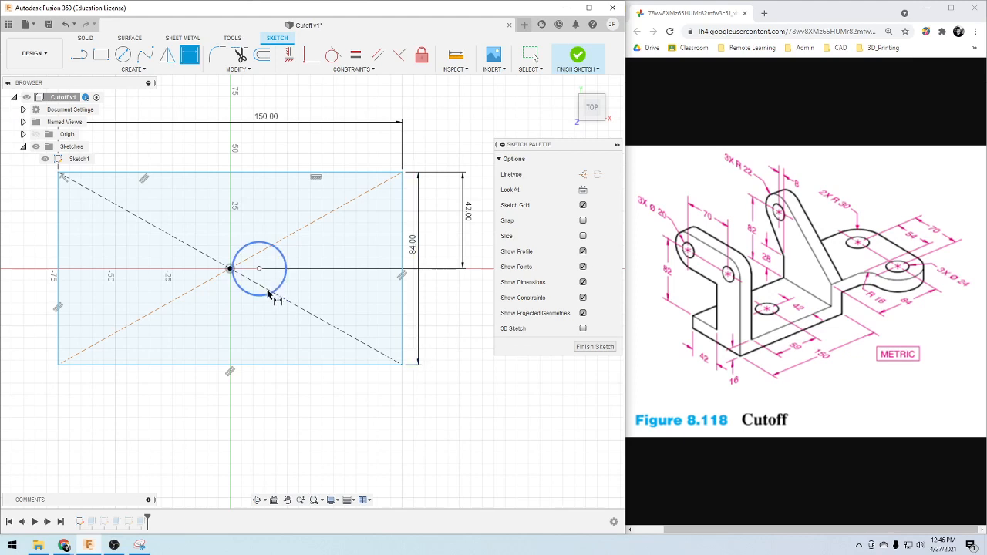
{"action": "left_click", "coordinate": [59, 266]}
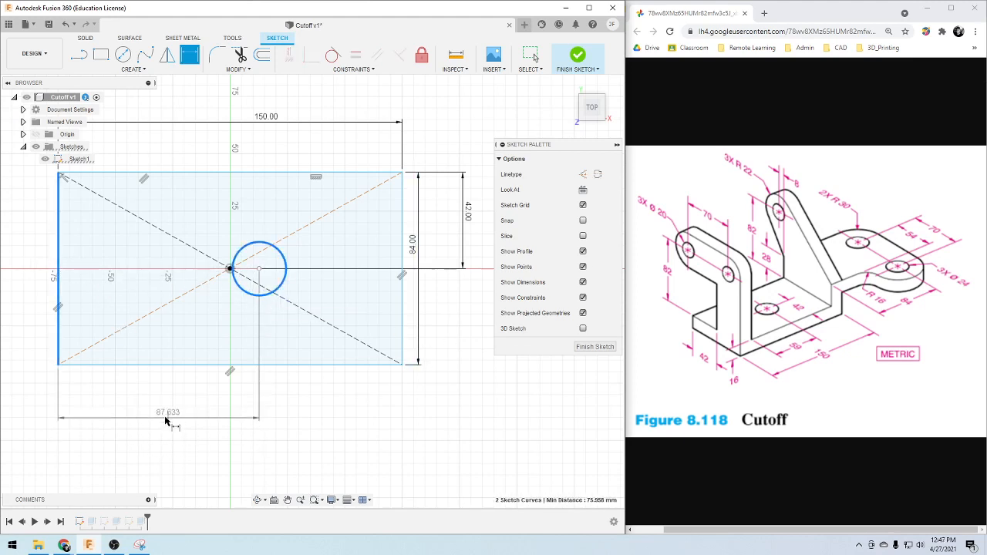
{"action": "left_click", "coordinate": [176, 411]}
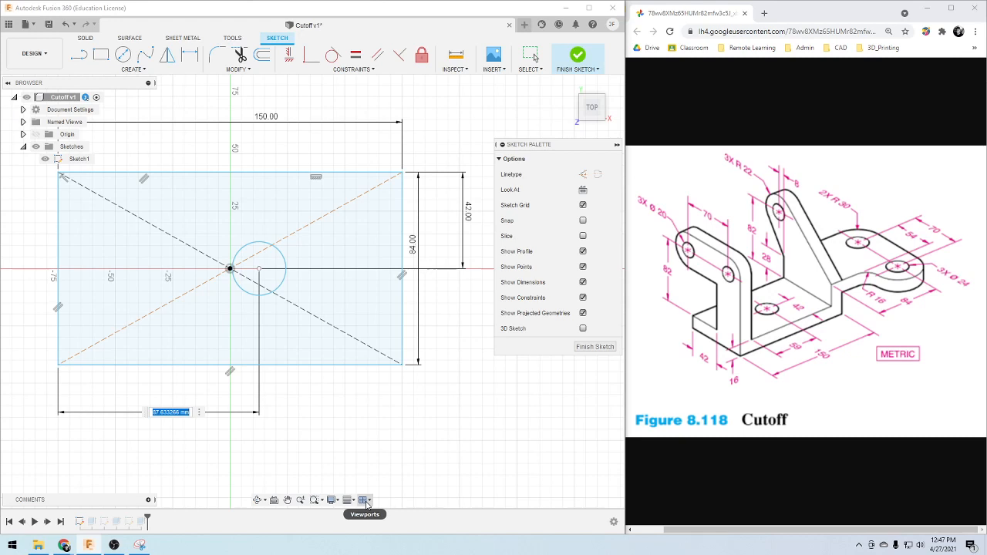
{"action": "type", "text": "16+5"}
{"action": "key", "text": "Return"}
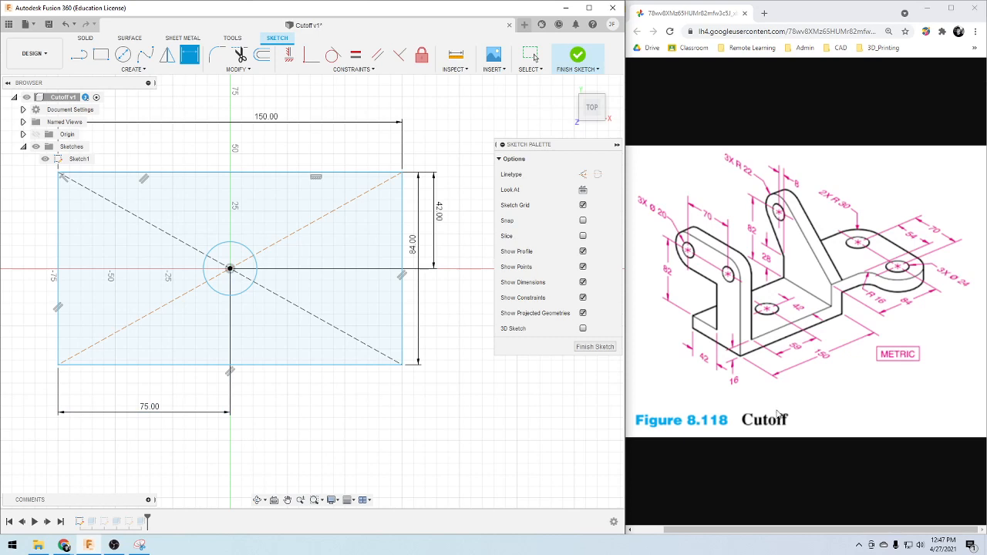
{"action": "left_click", "coordinate": [595, 347]}
Edit the 16 mm base plate extrusion so that it uses only the rectangle profile, leaving the circle open as a hole
{"action": "middle_click_drag", "start_coordinate": [181, 427], "coordinate": [179, 394], "text": "shift"}
{"action": "middle_click_drag", "start_coordinate": [158, 397], "coordinate": [149, 436], "text": "shift"}
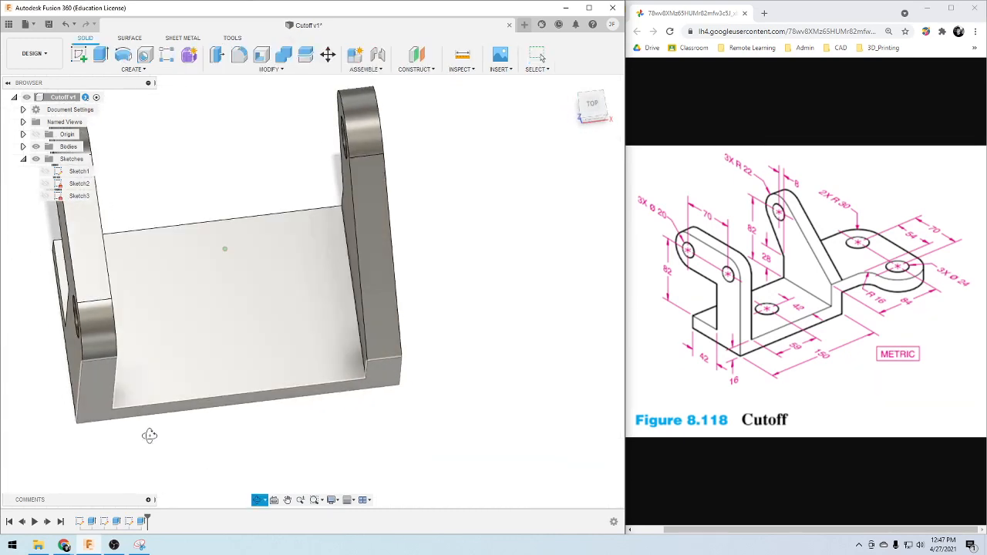
{"action": "left_click", "coordinate": [95, 525]}
{"action": "double_click", "coordinate": [95, 525]}
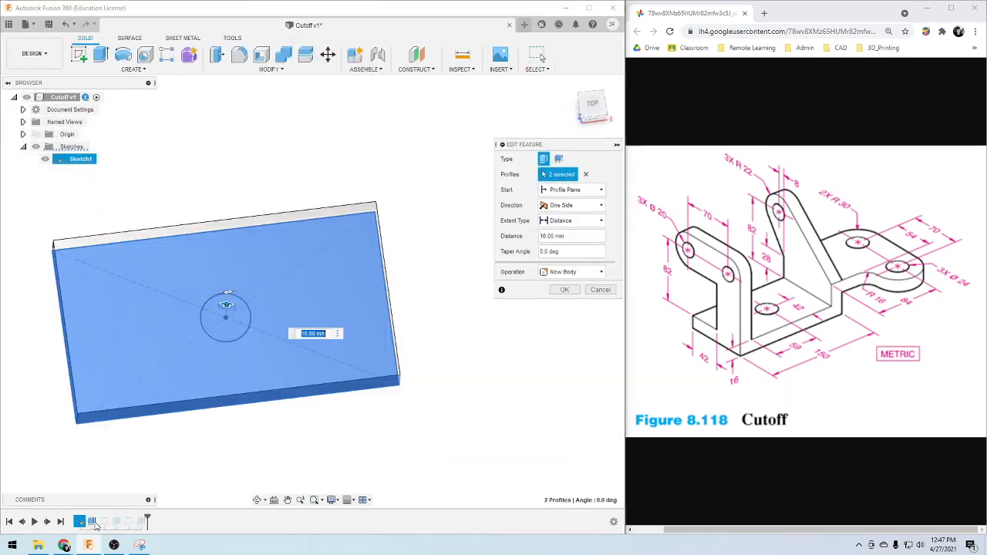
{"action": "left_click", "coordinate": [303, 278]}
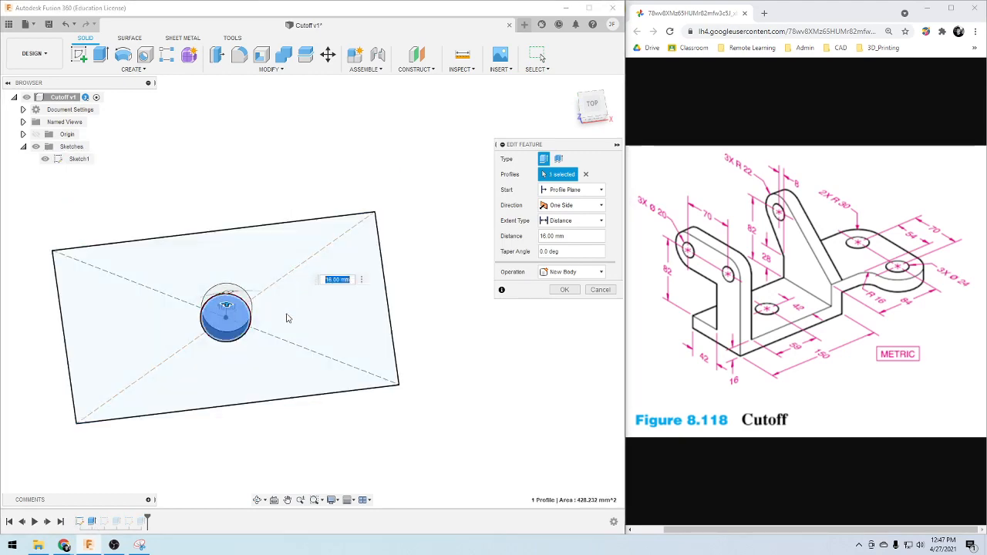
{"action": "left_click", "coordinate": [307, 324]}
{"action": "left_click", "coordinate": [211, 322]}
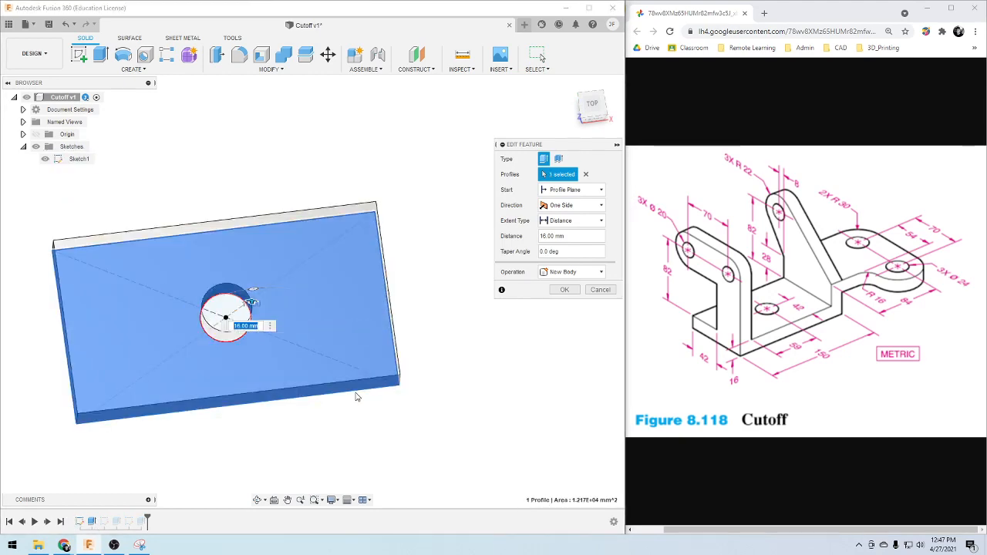
{"action": "left_click", "coordinate": [565, 289]}
{"action": "scroll", "coordinate": [182, 454], "scroll_direction": "down", "scroll_amount": 1}
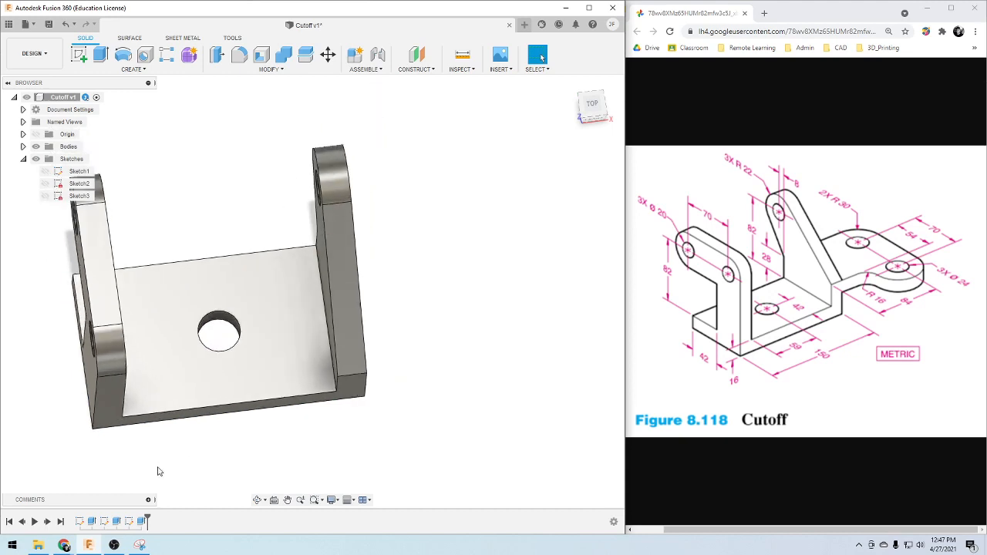
Examine the bracket from several sides and compare it with the dimensioned drawing
{"action": "middle_click_drag", "start_coordinate": [159, 471], "coordinate": [180, 445], "text": "shift"}
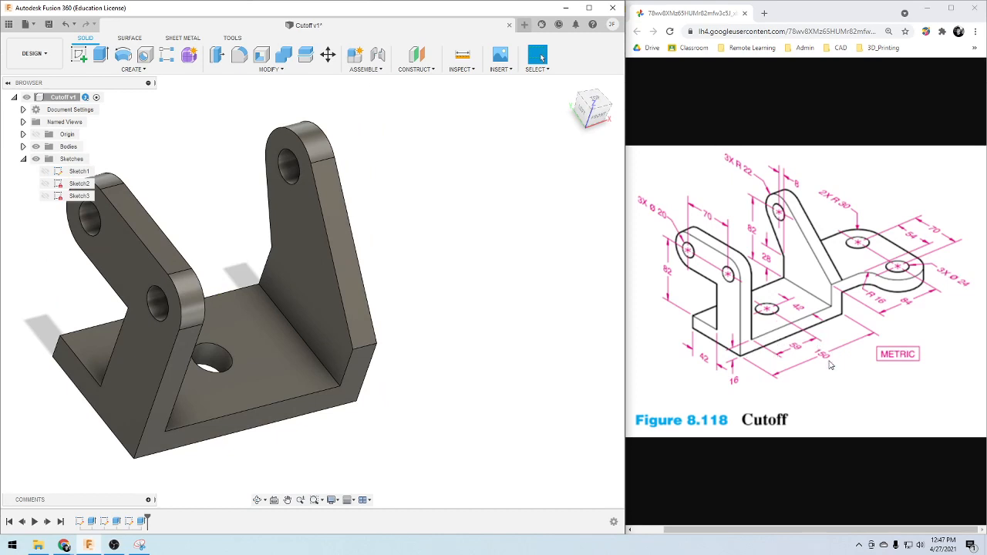
{"action": "scroll", "coordinate": [239, 412], "scroll_direction": "down", "scroll_amount": 1}
{"action": "scroll", "coordinate": [239, 413], "scroll_direction": "up", "scroll_amount": 1}
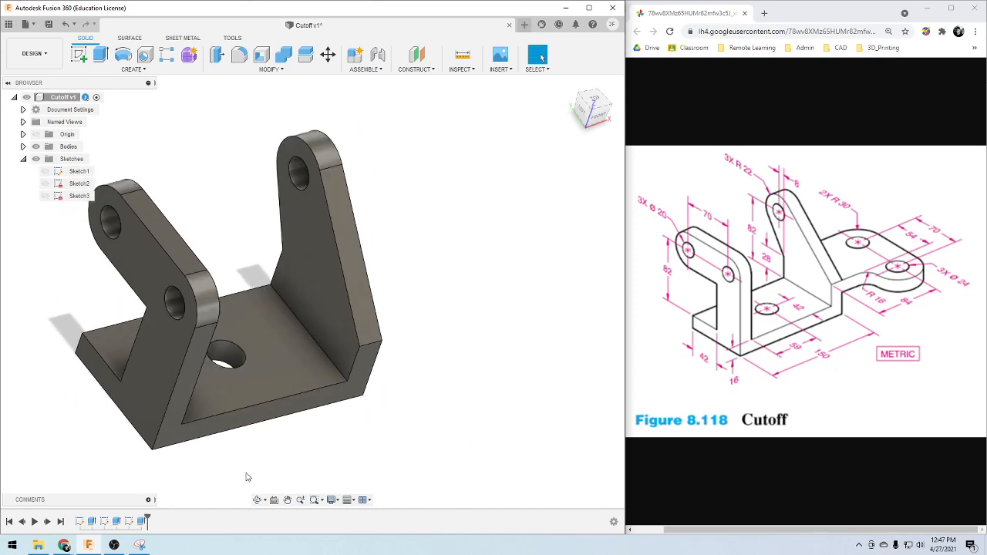
{"action": "mouse_move", "coordinate": [320, 438]}
{"action": "middle_mouse_down", "text": "shift"}
{"action": "mouse_move", "coordinate": [278, 425]}
{"action": "mouse_move", "coordinate": [295, 408]}
{"action": "mouse_move", "coordinate": [194, 432]}
{"action": "mouse_move", "coordinate": [216, 443]}
{"action": "mouse_move", "coordinate": [258, 430]}
{"action": "mouse_move", "coordinate": [323, 437]}
{"action": "middle_mouse_up", "text": "shift"}
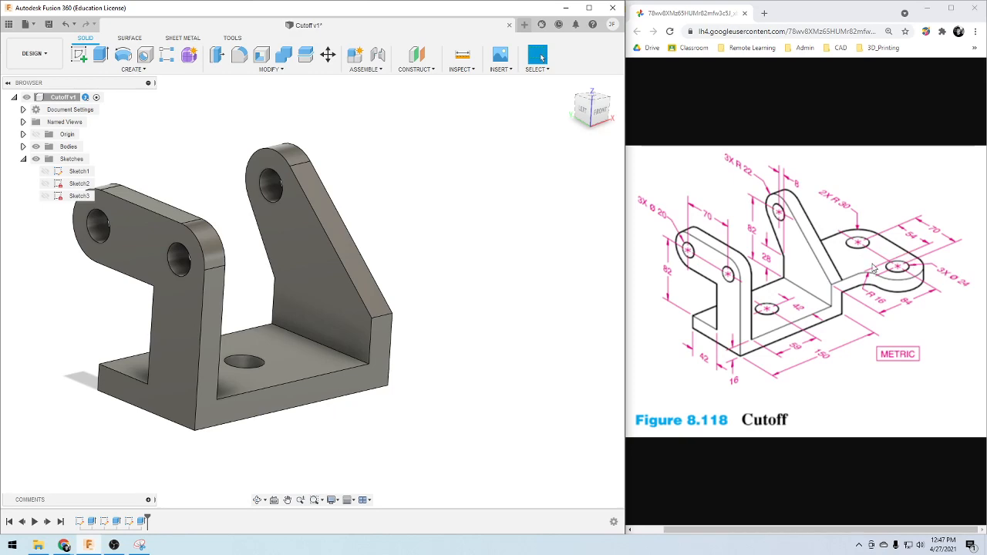
{"action": "middle_click_drag", "start_coordinate": [461, 379], "coordinate": [388, 377], "text": "shift"}
{"action": "middle_click_drag", "start_coordinate": [374, 427], "coordinate": [395, 424], "text": "shift"}
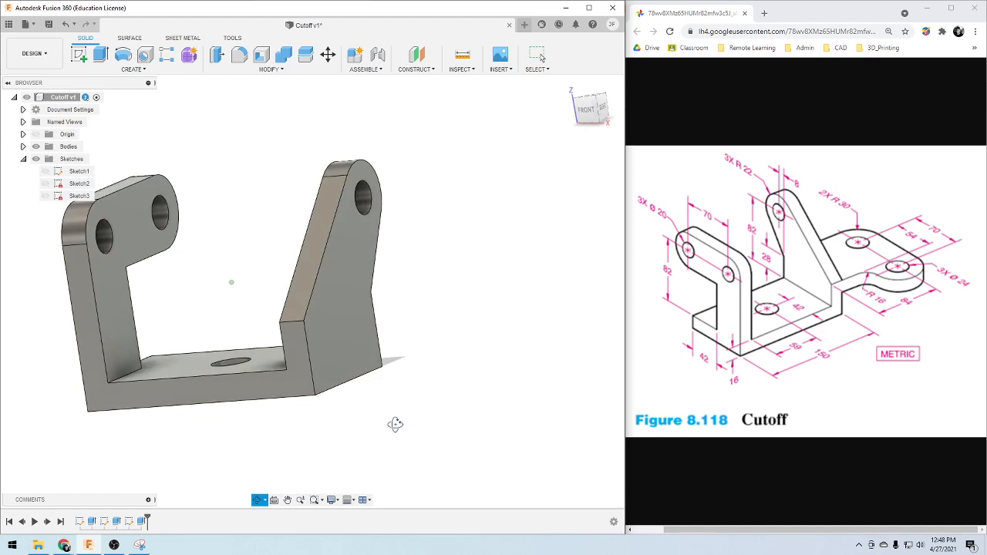
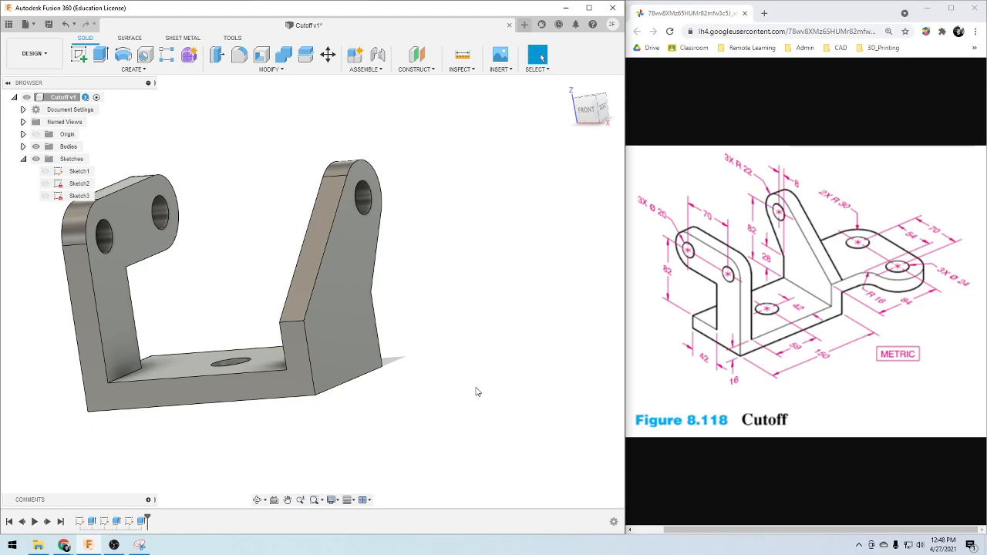
{"action": "mouse_move", "coordinate": [370, 432]}
{"action": "middle_mouse_down", "text": "shift"}
{"action": "mouse_move", "coordinate": [388, 408]}
{"action": "mouse_move", "coordinate": [383, 417]}
{"action": "middle_mouse_up", "text": "shift"}
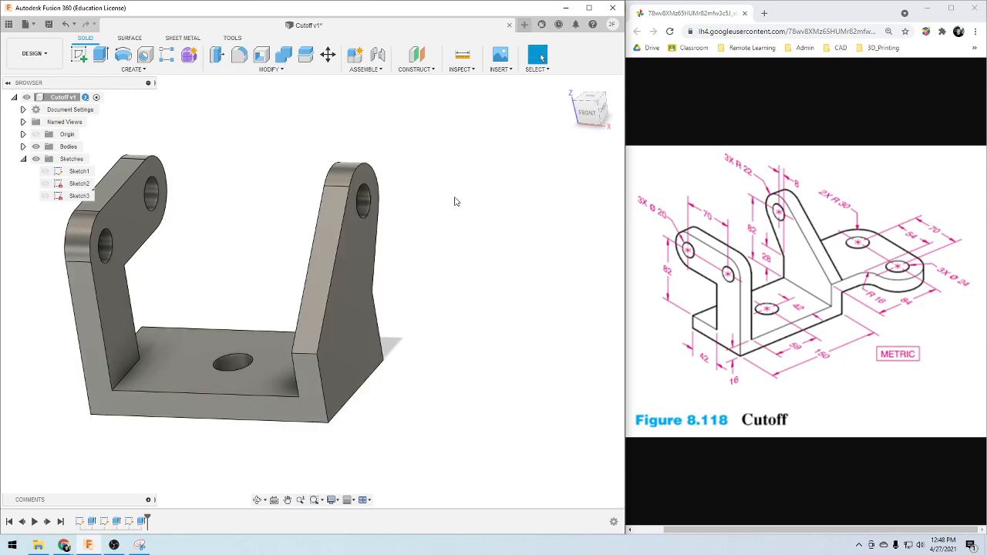
{"action": "left_click", "coordinate": [421, 63]}
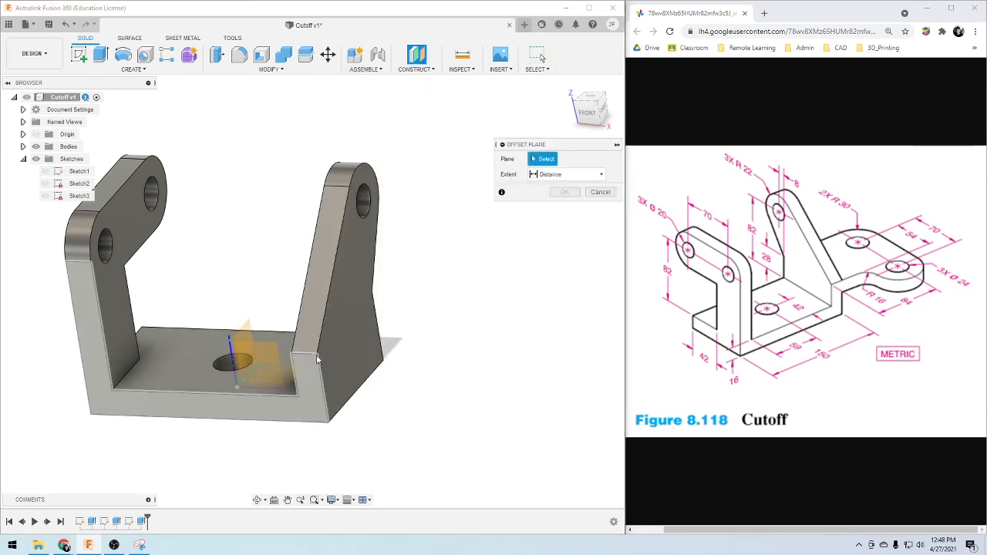
{"action": "middle_click_drag", "start_coordinate": [391, 399], "coordinate": [322, 452], "text": "shift"}
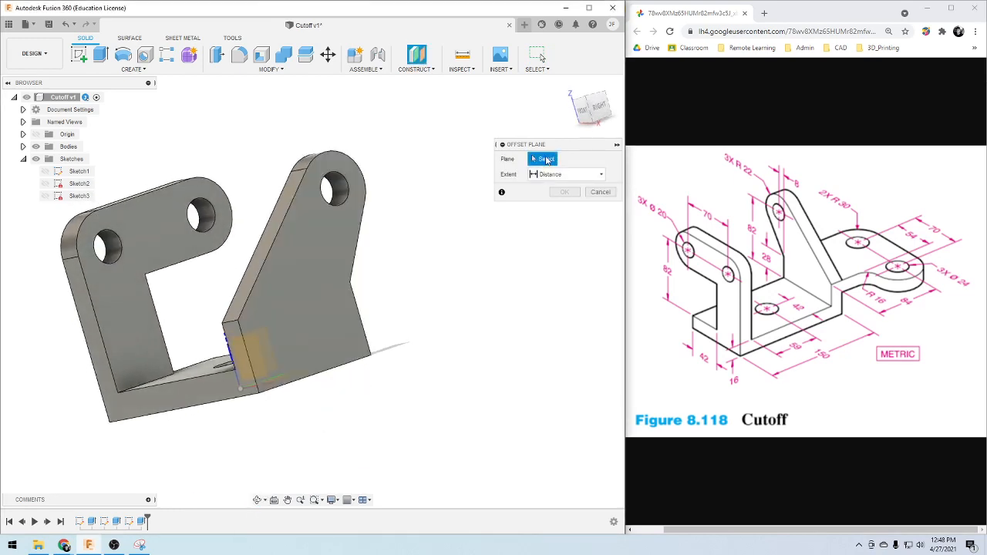
{"action": "left_click", "coordinate": [577, 175]}
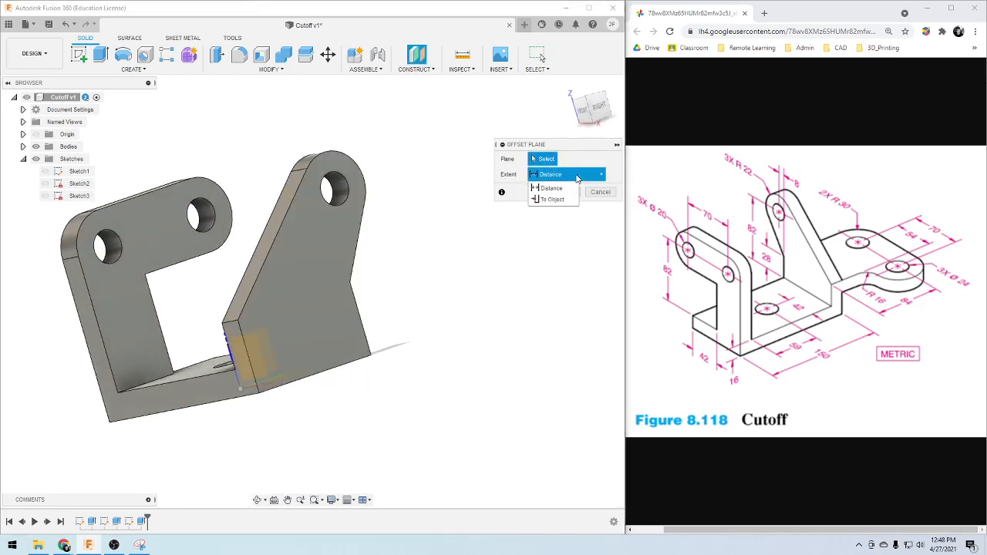
{"action": "left_click", "coordinate": [579, 176]}
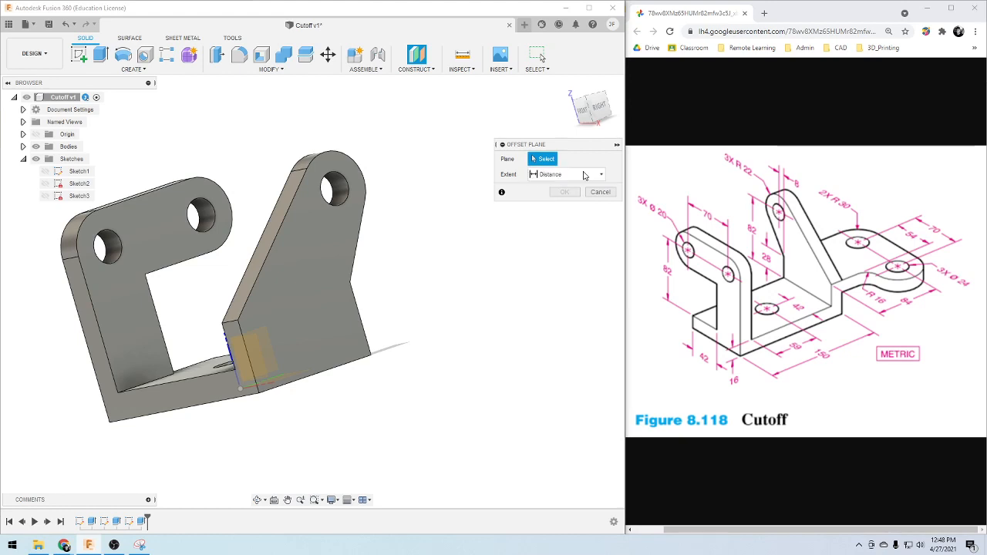
{"action": "left_click", "coordinate": [432, 71]}
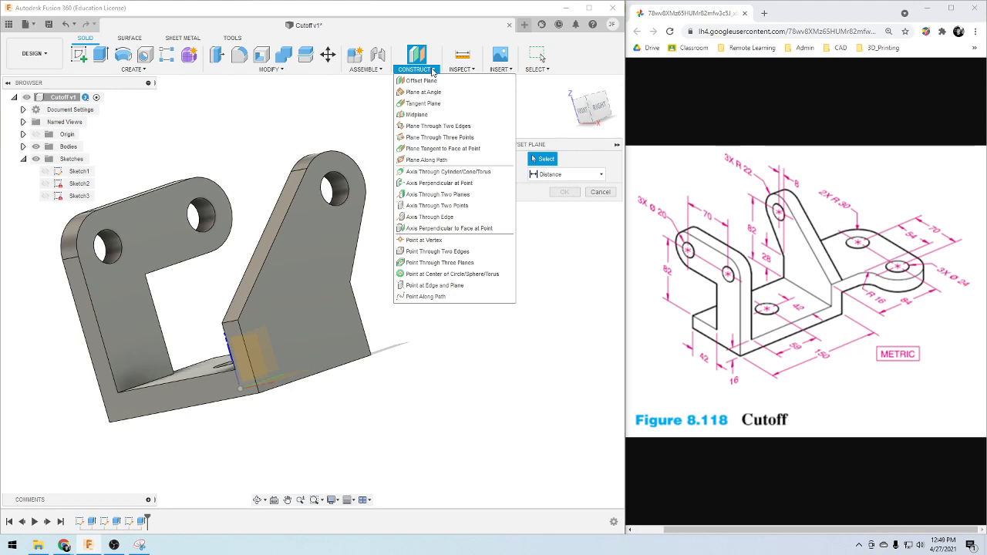
{"action": "left_click", "coordinate": [447, 127]}
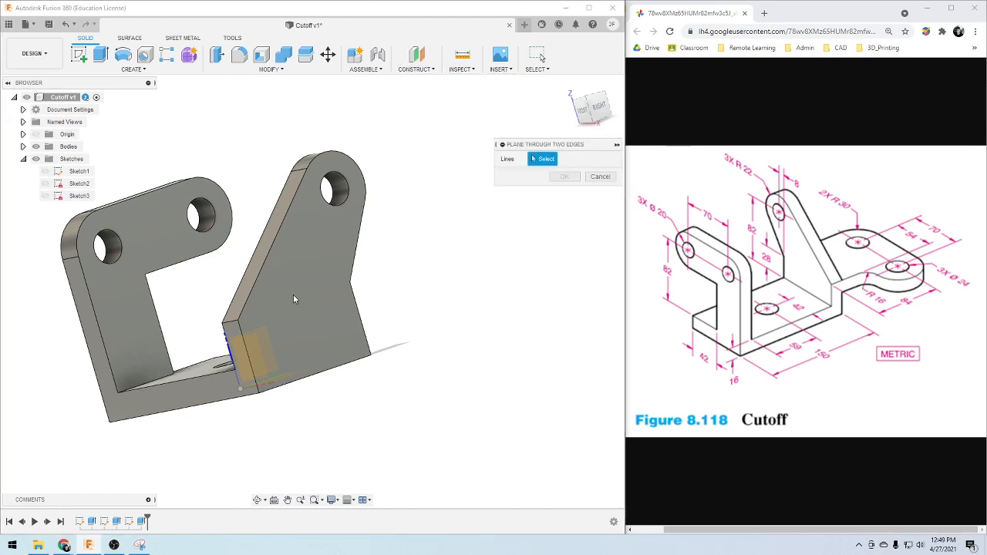
{"action": "left_click", "coordinate": [236, 323]}
{"action": "middle_click_drag", "start_coordinate": [469, 313], "coordinate": [343, 330], "text": "shift"}
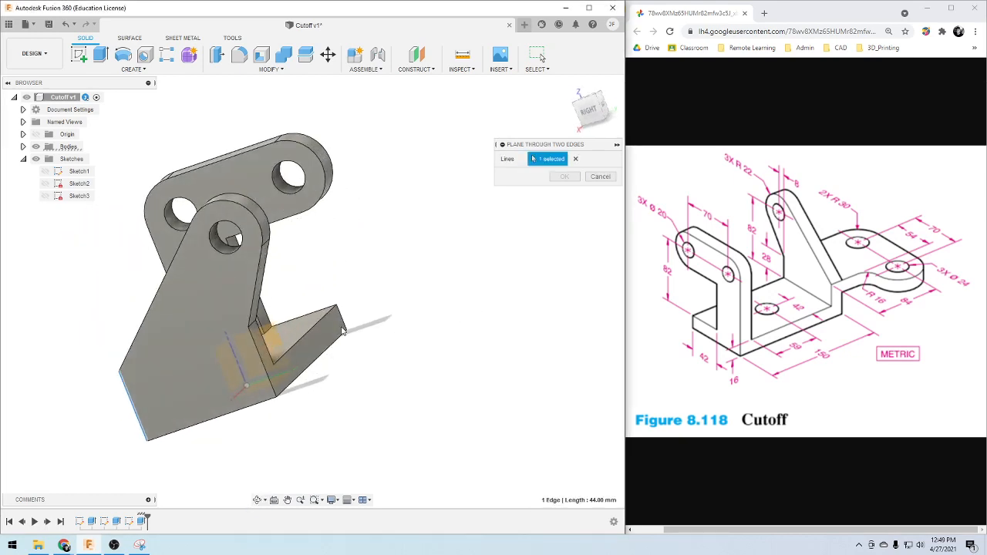
{"action": "left_click", "coordinate": [250, 340]}
{"action": "middle_click_drag", "start_coordinate": [188, 449], "coordinate": [385, 317], "text": "shift"}
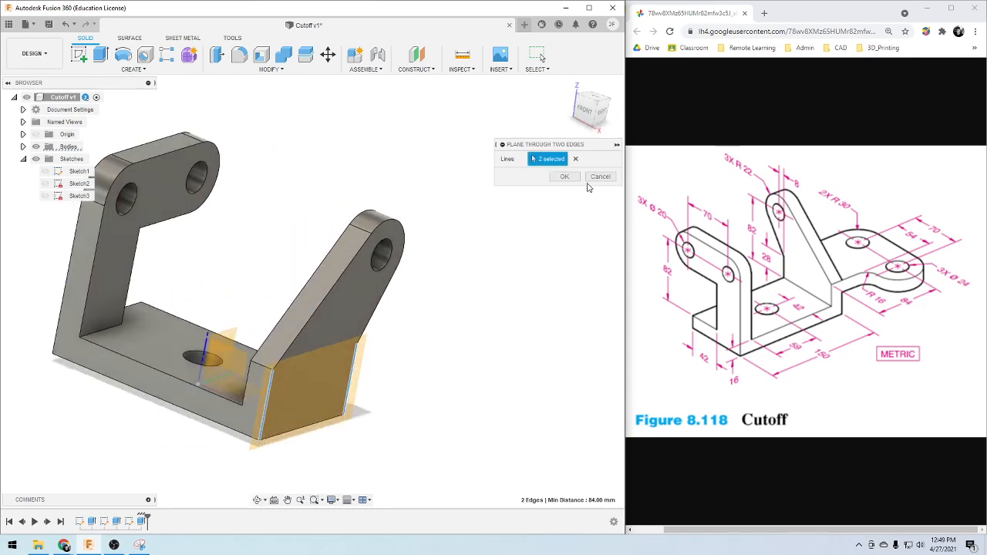
{"action": "key", "text": "Escape"}
Try to create a construction plane offset outward from the underside of the base plate, using a positive distance
{"action": "left_click", "coordinate": [420, 69]}
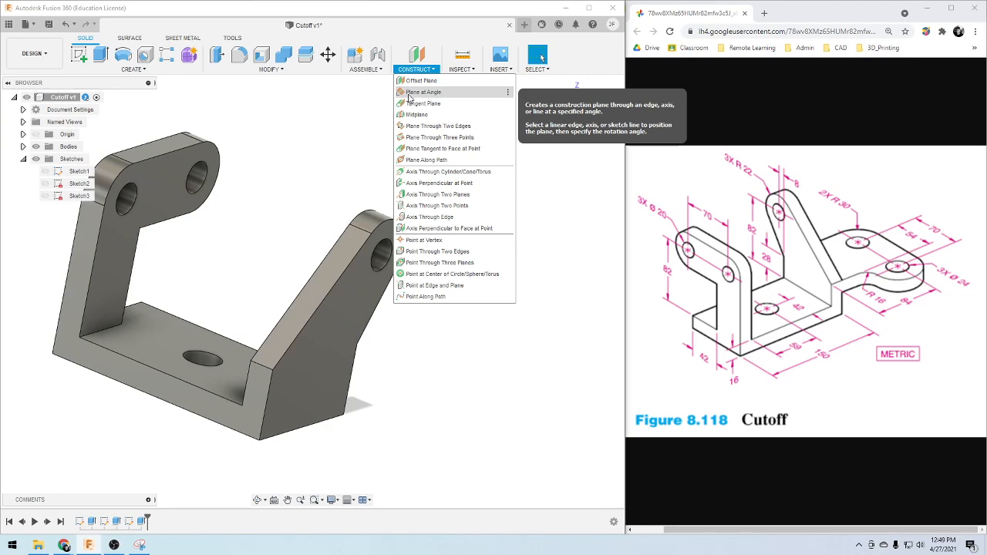
{"action": "left_click", "coordinate": [416, 81]}
{"action": "middle_click_drag", "start_coordinate": [408, 435], "coordinate": [403, 351], "text": "shift"}
{"action": "left_click", "coordinate": [300, 304]}
{"action": "middle_click_drag", "start_coordinate": [522, 348], "coordinate": [454, 375], "text": "shift"}
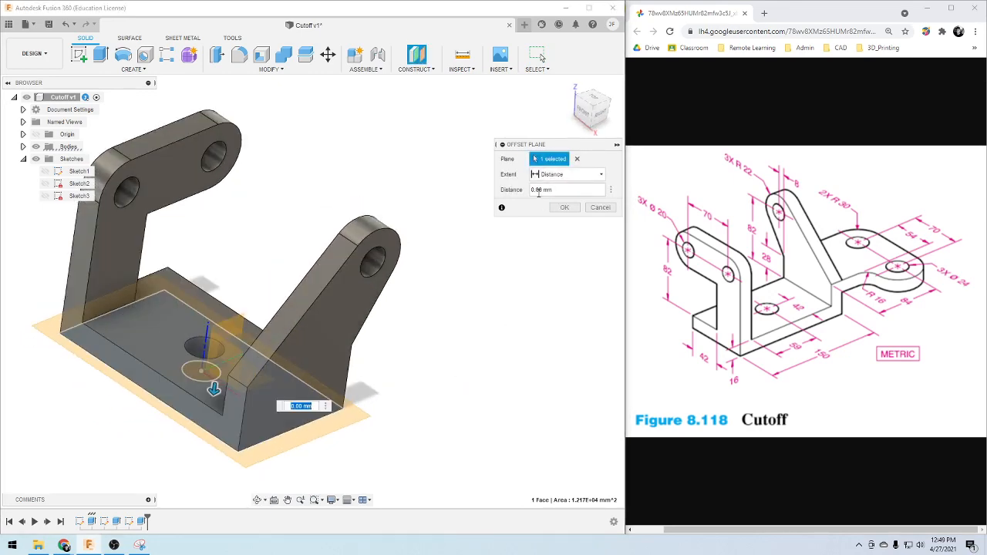
{"action": "left_click", "coordinate": [586, 191]}
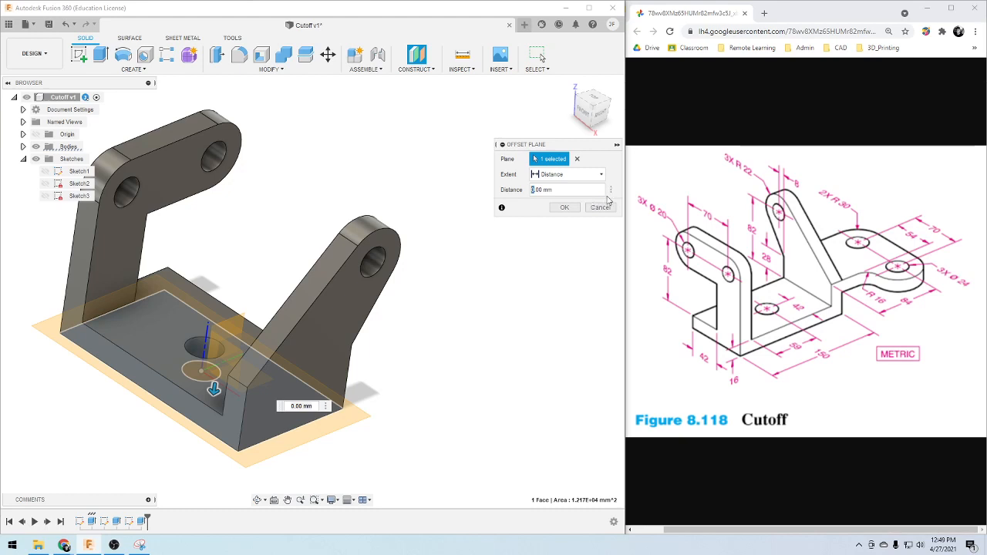
{"action": "key", "text": "End"}
{"action": "key", "text": "shift+Left"}
{"action": "key", "text": "shift+Left"}
{"action": "key", "text": "shift+Left"}
{"action": "key", "text": "shift+Left"}
{"action": "key", "text": "shift+Left"}
{"action": "key", "text": "shift+Left"}
{"action": "type", "text": "28+"}
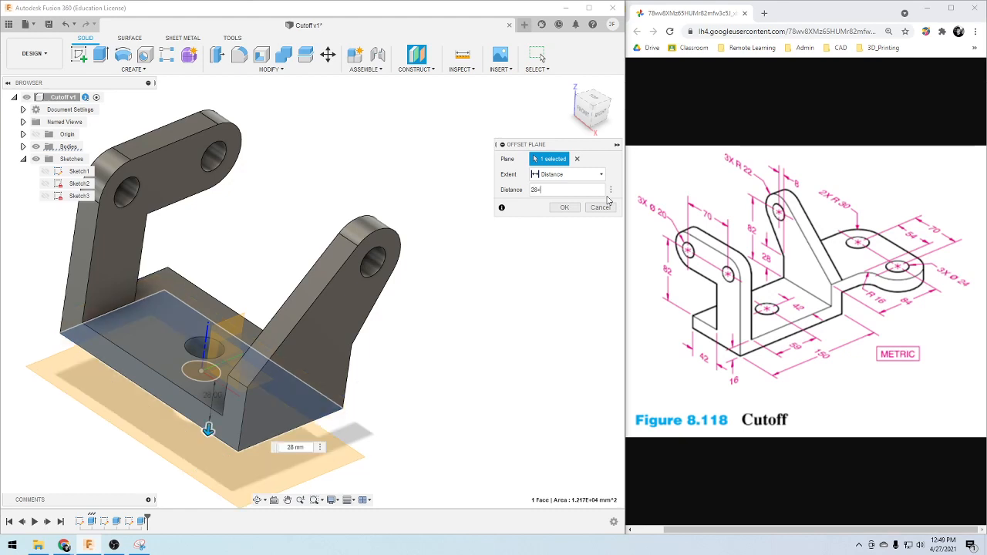
{"action": "key", "text": "Return"}
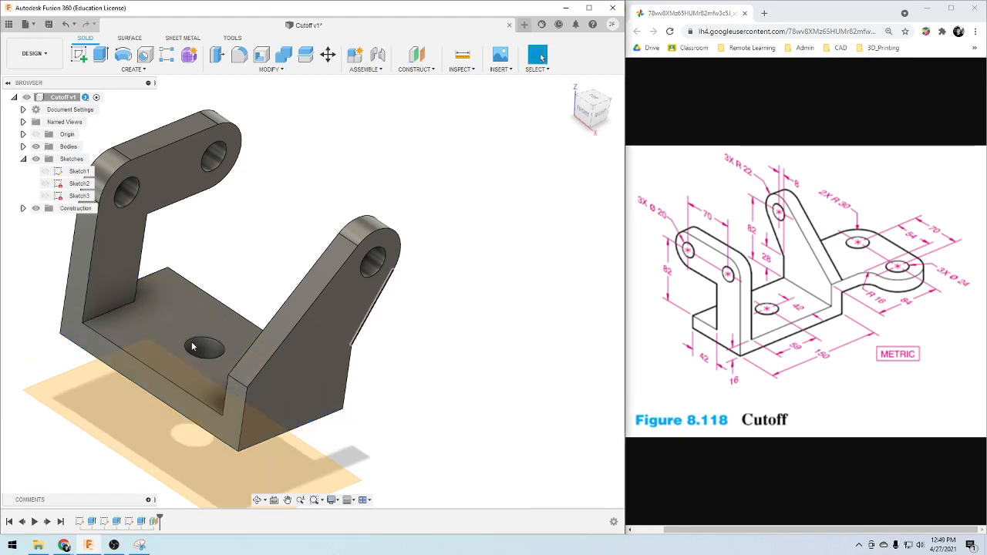
Undo the construction plane offset below the base plate
{"action": "scroll", "coordinate": [202, 461], "scroll_direction": "down", "scroll_amount": 3}
{"action": "scroll", "coordinate": [185, 475], "scroll_direction": "up", "scroll_amount": 2}
{"action": "key", "text": "ctrl+z"}
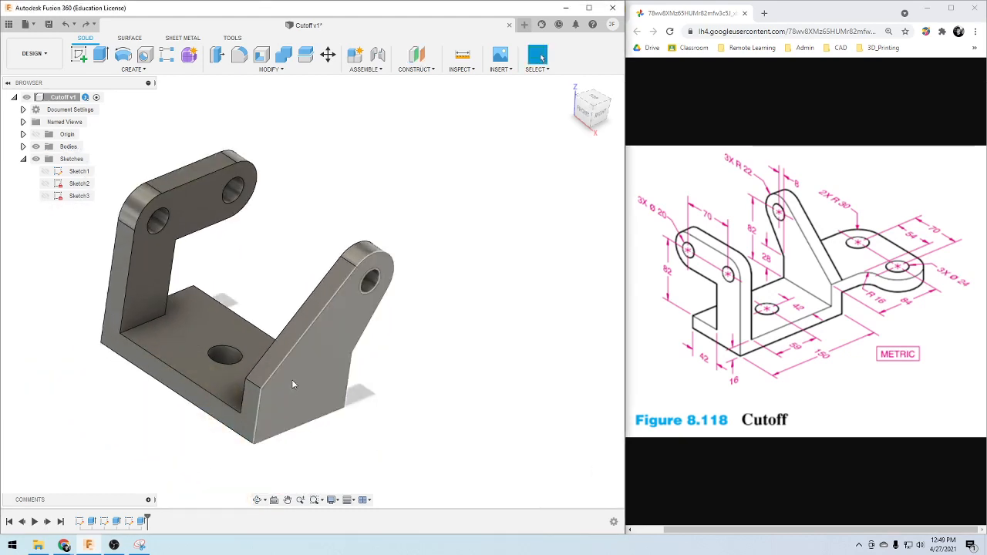
Create a construction plane offset -28-16 mm from the underside of the base plate, so that it lies above the base
{"action": "left_click", "coordinate": [417, 54]}
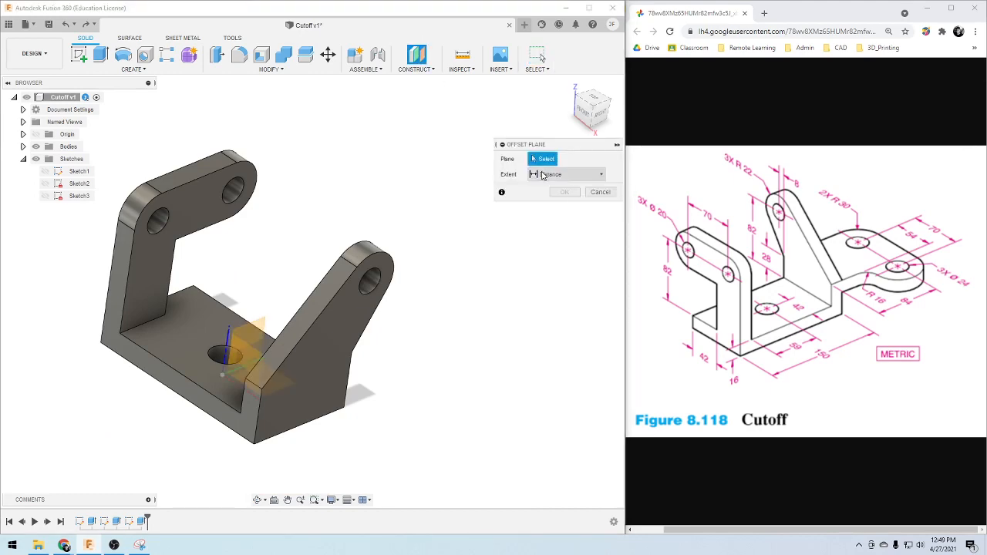
{"action": "middle_click_drag", "start_coordinate": [202, 457], "coordinate": [418, 313], "text": "shift"}
{"action": "left_click", "coordinate": [315, 301]}
{"action": "left_click_drag", "start_coordinate": [568, 192], "coordinate": [501, 195]}
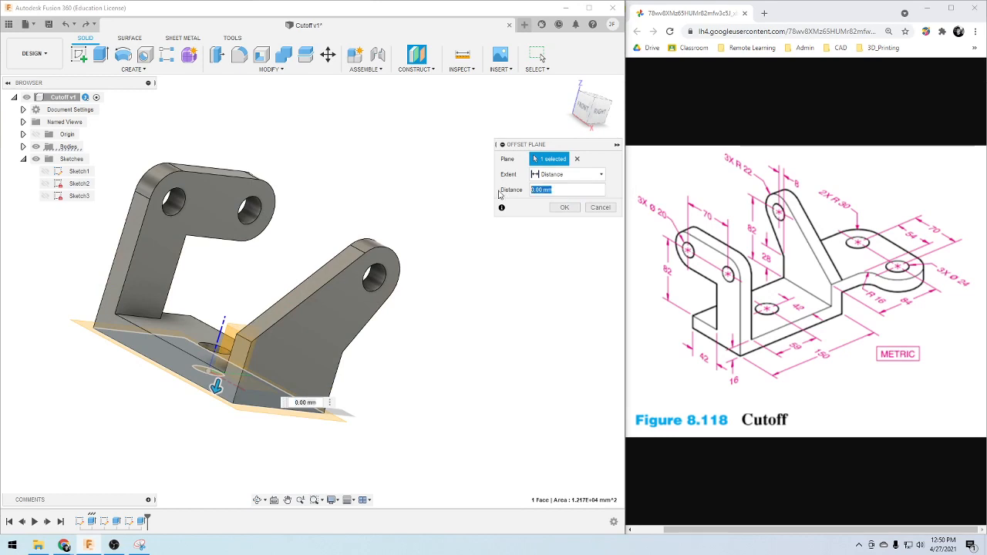
{"action": "type", "text": "-28"}
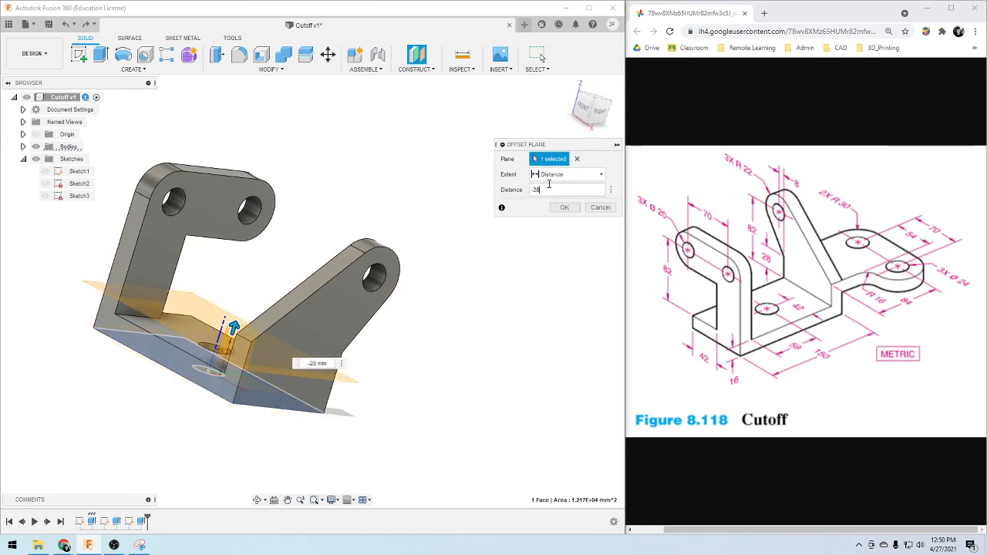
{"action": "type", "text": "-16"}
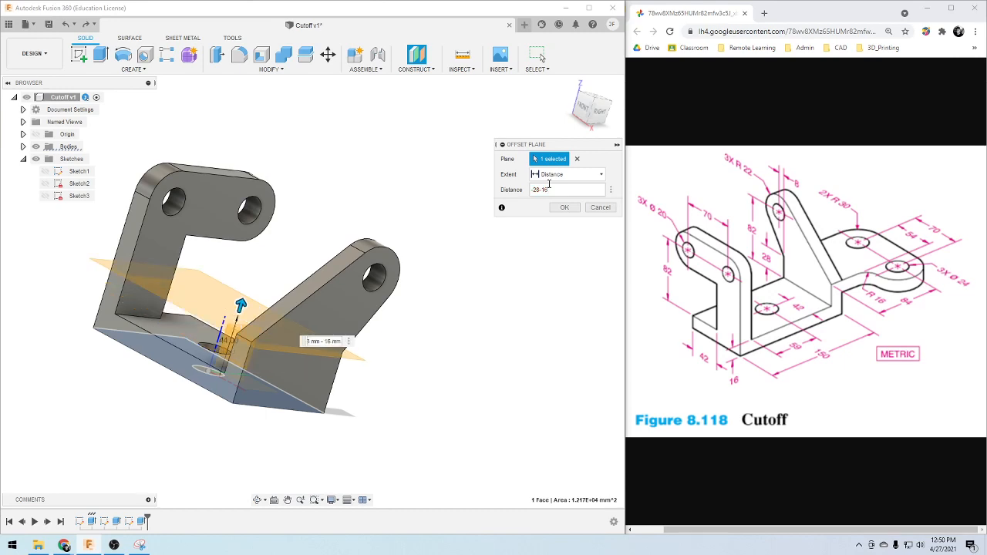
{"action": "key", "text": "Return"}
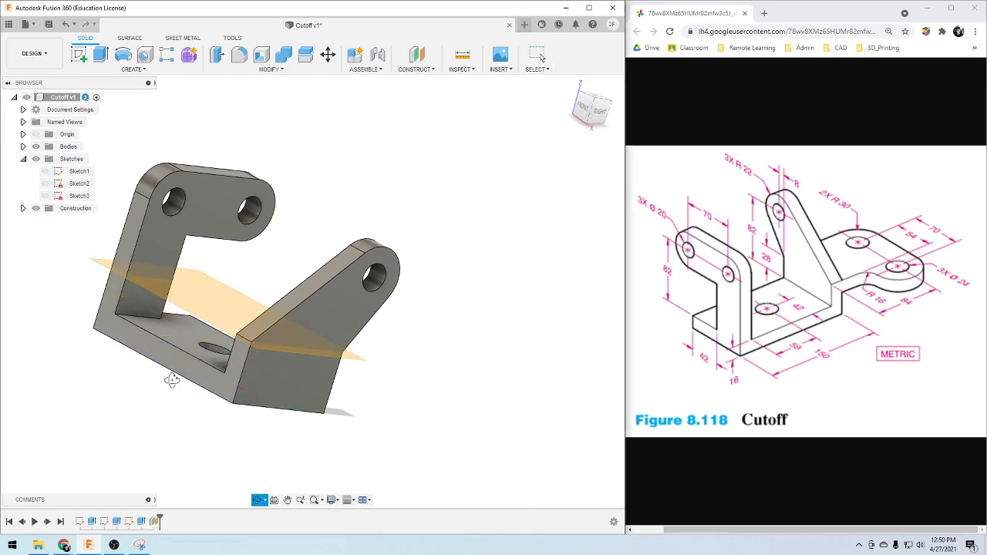
Start a new sketch on the offset construction plane and view it squarely from above
{"action": "middle_click_drag", "start_coordinate": [172, 375], "coordinate": [200, 434], "text": "shift"}
{"action": "scroll", "coordinate": [482, 309], "scroll_direction": "down", "scroll_amount": 2}
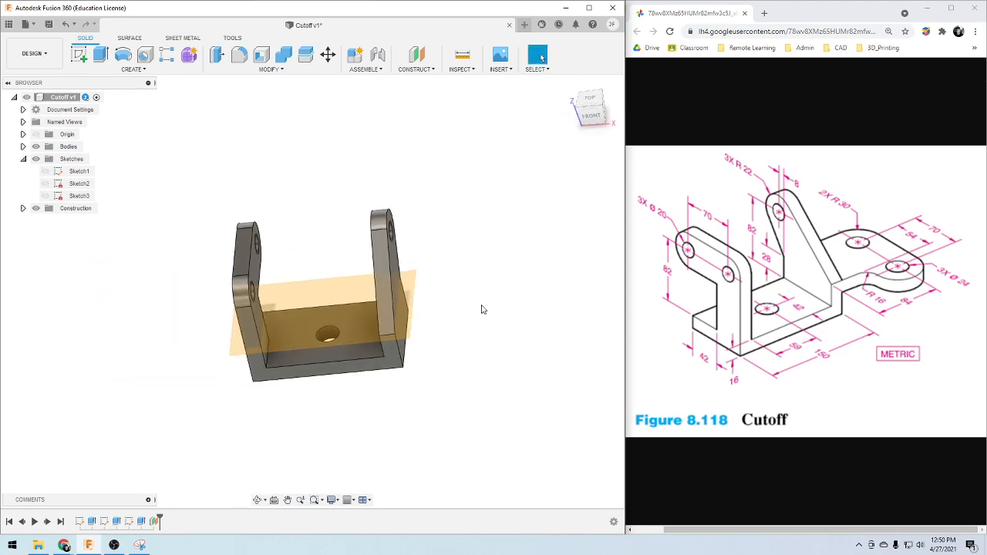
{"action": "scroll", "coordinate": [483, 308], "scroll_direction": "up", "scroll_amount": 2}
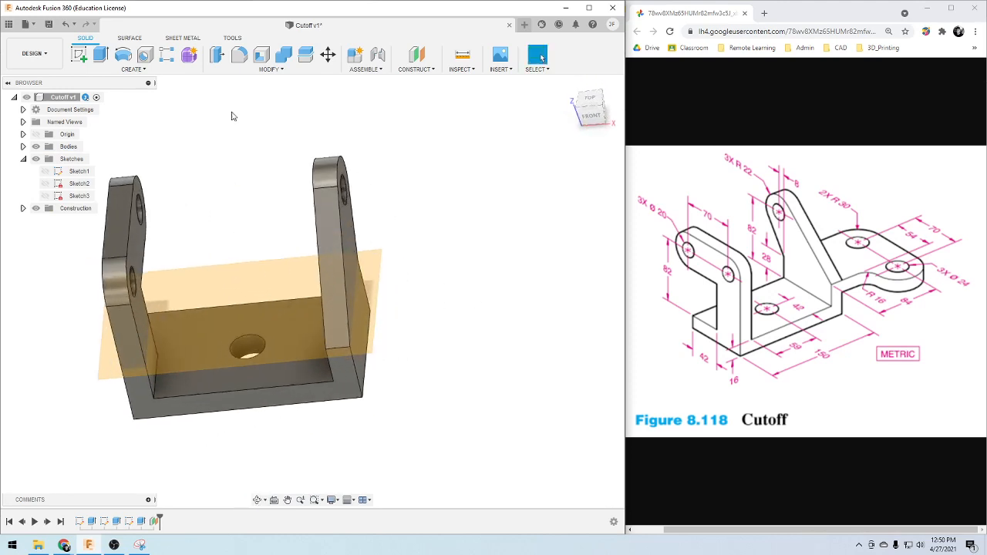
{"action": "left_click", "coordinate": [82, 56]}
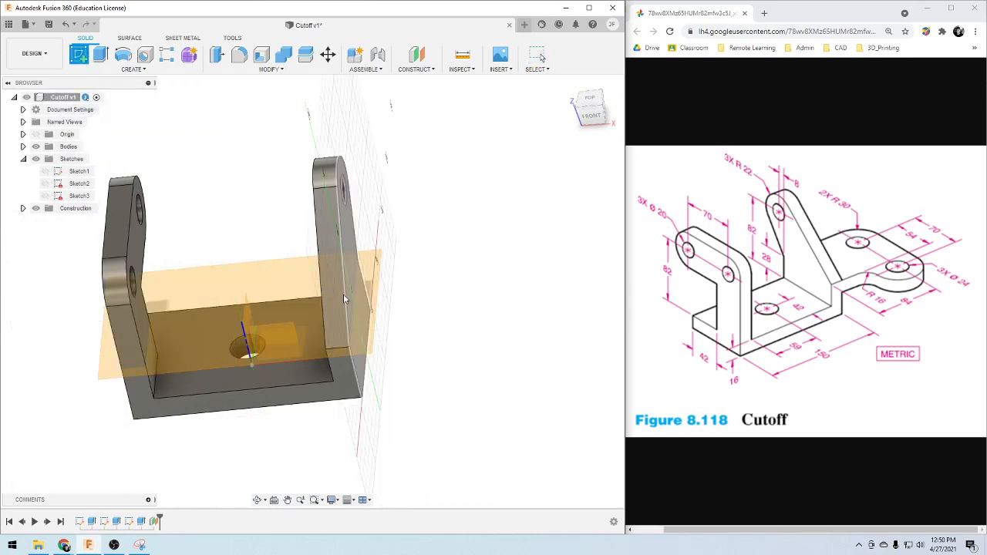
{"action": "left_click", "coordinate": [296, 336]}
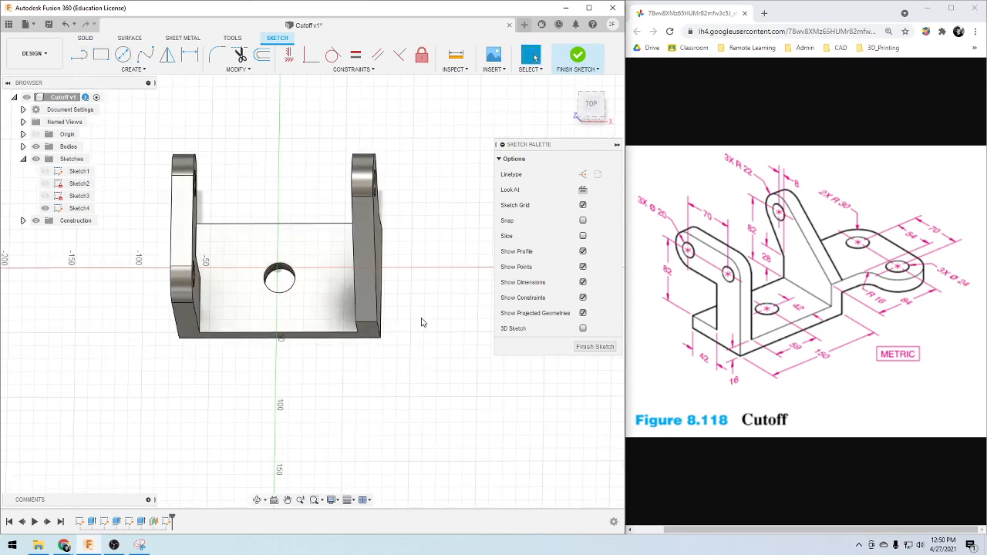
{"action": "left_click", "coordinate": [590, 105]}
{"action": "scroll", "coordinate": [424, 303], "scroll_direction": "down", "scroll_amount": 3}
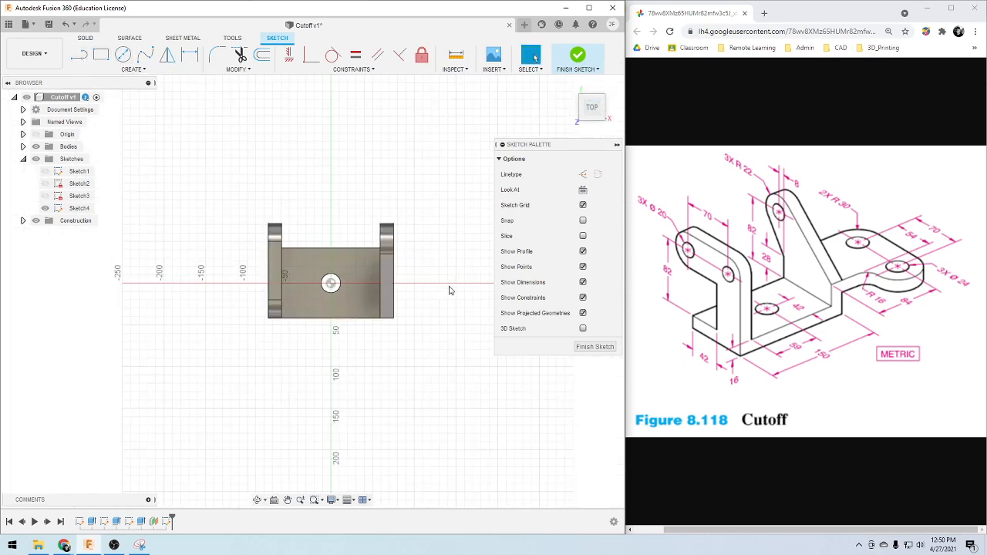
{"action": "scroll", "coordinate": [461, 318], "scroll_direction": "up", "scroll_amount": 3}
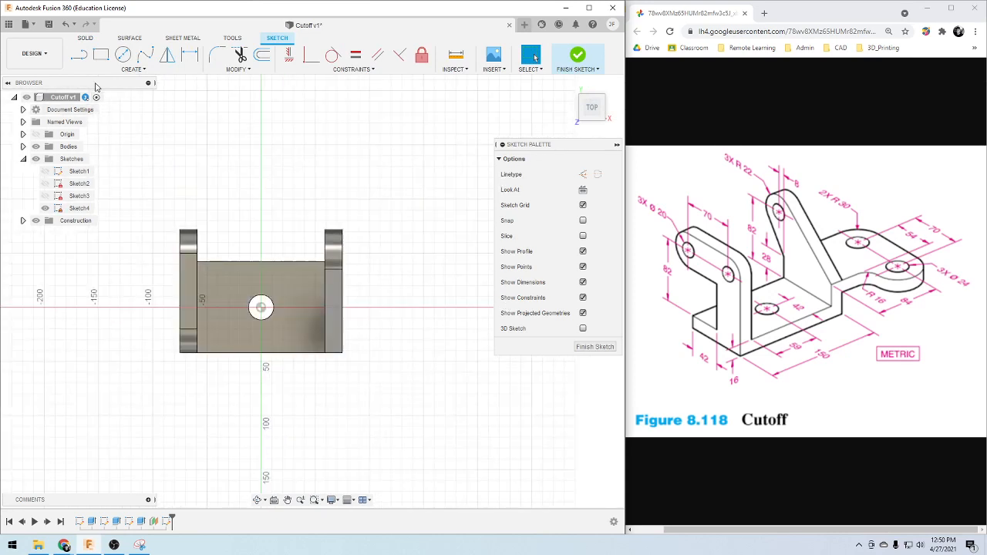
{"action": "left_click", "coordinate": [79, 55]}
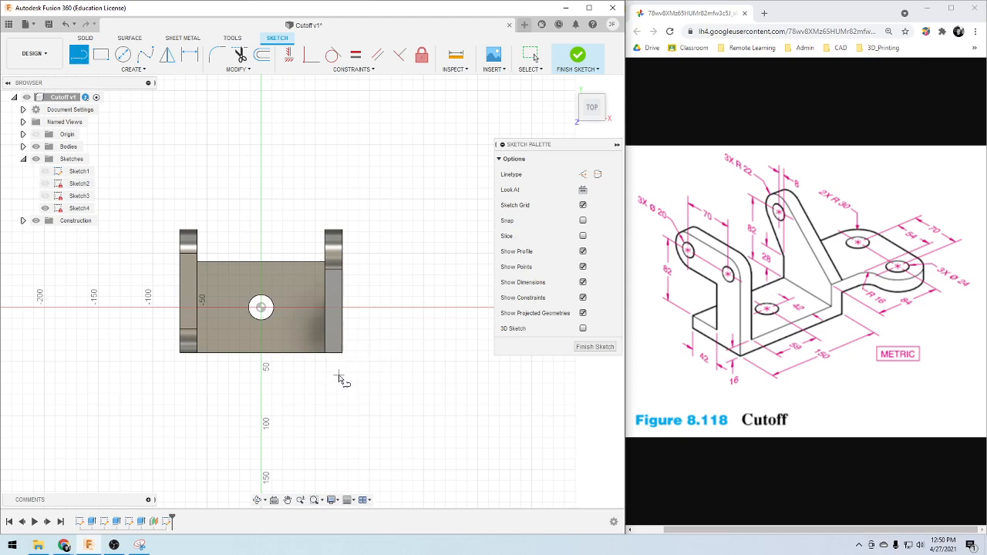
{"action": "middle_click_drag", "start_coordinate": [342, 379], "coordinate": [342, 341], "text": "shift"}
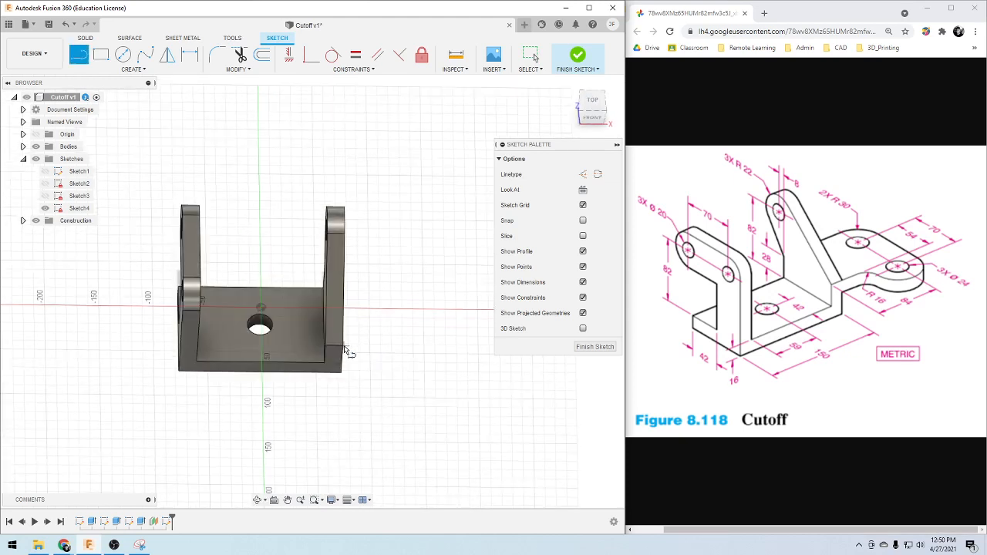
{"action": "key", "text": "Escape"}
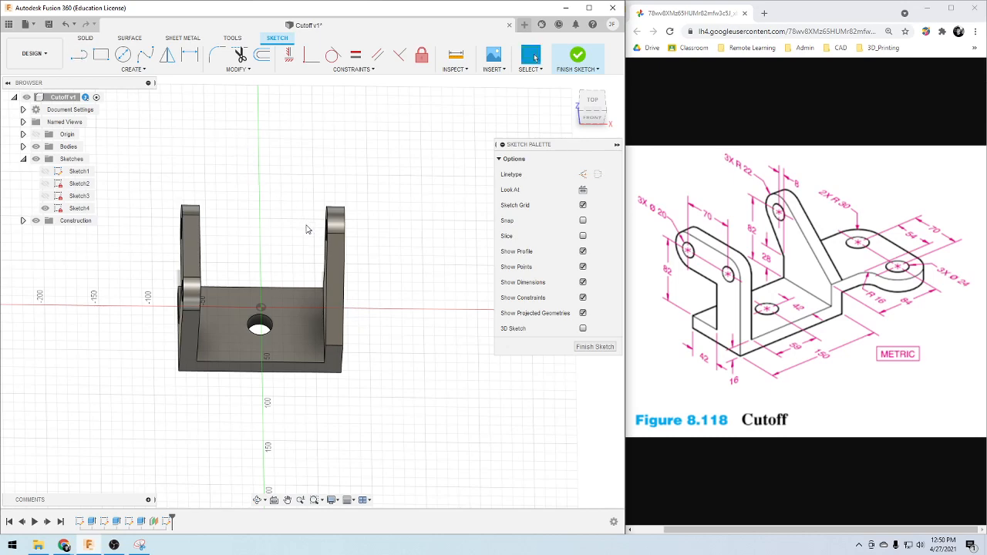
Project the two corner vertices on the outer face of the tapered upright, where its sloped edges begin, into the sketch
{"action": "key", "text": "p"}
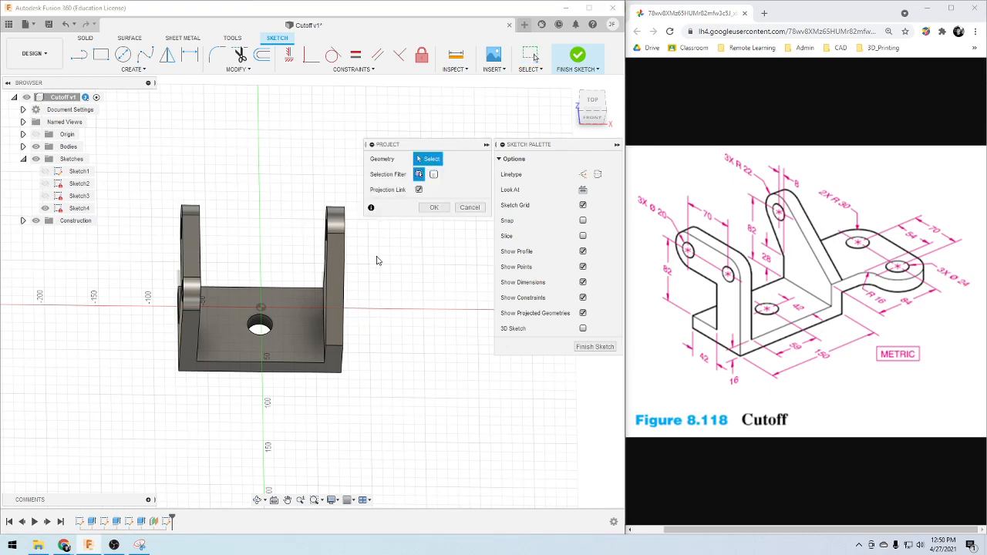
{"action": "scroll", "coordinate": [395, 317], "scroll_direction": "down", "scroll_amount": 1}
{"action": "scroll", "coordinate": [397, 321], "scroll_direction": "up", "scroll_amount": 1}
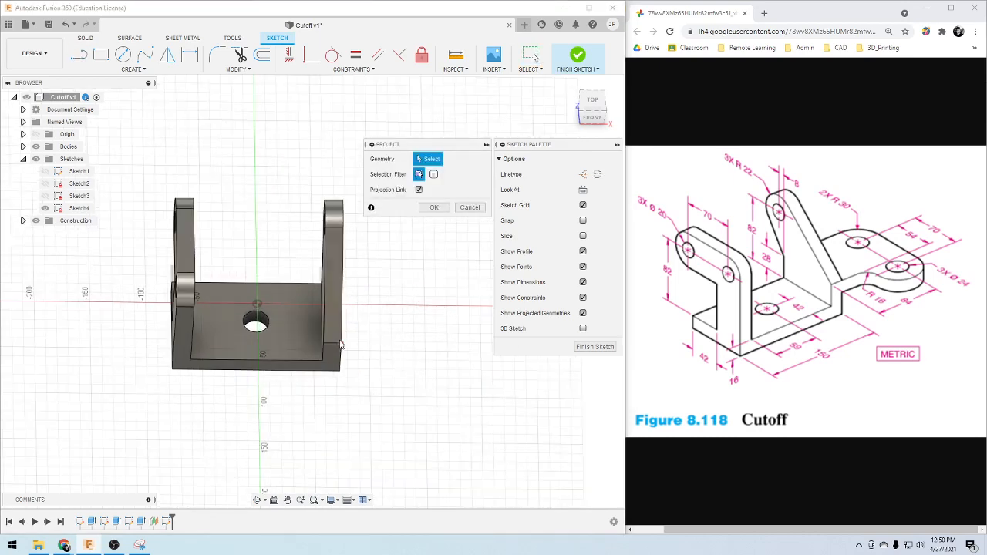
{"action": "left_click", "coordinate": [343, 346]}
{"action": "middle_click_drag", "start_coordinate": [422, 377], "coordinate": [363, 362], "text": "shift"}
{"action": "left_click", "coordinate": [336, 280]}
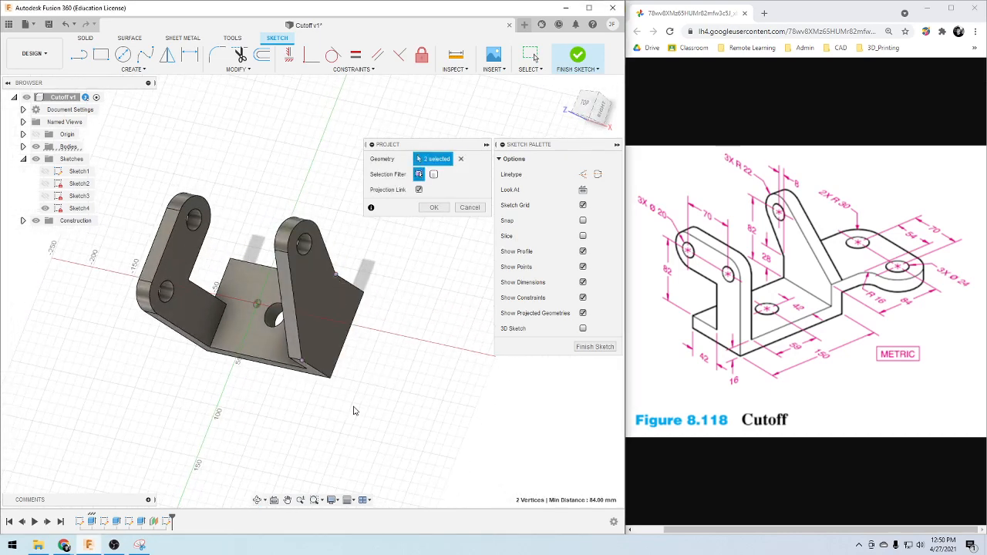
{"action": "middle_click_drag", "start_coordinate": [348, 410], "coordinate": [387, 393], "text": "shift"}
{"action": "scroll", "coordinate": [389, 394], "scroll_direction": "up", "scroll_amount": 2}
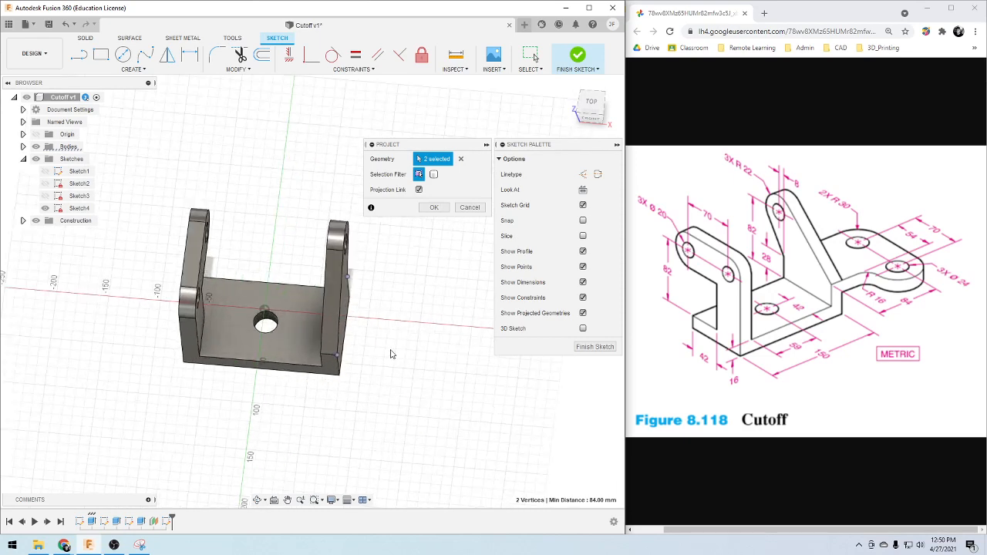
Sketch a line between the two projected points along the upright's outer face, continuing with a perpendicular line about 57 mm outward from the front point
{"action": "key", "text": "l"}
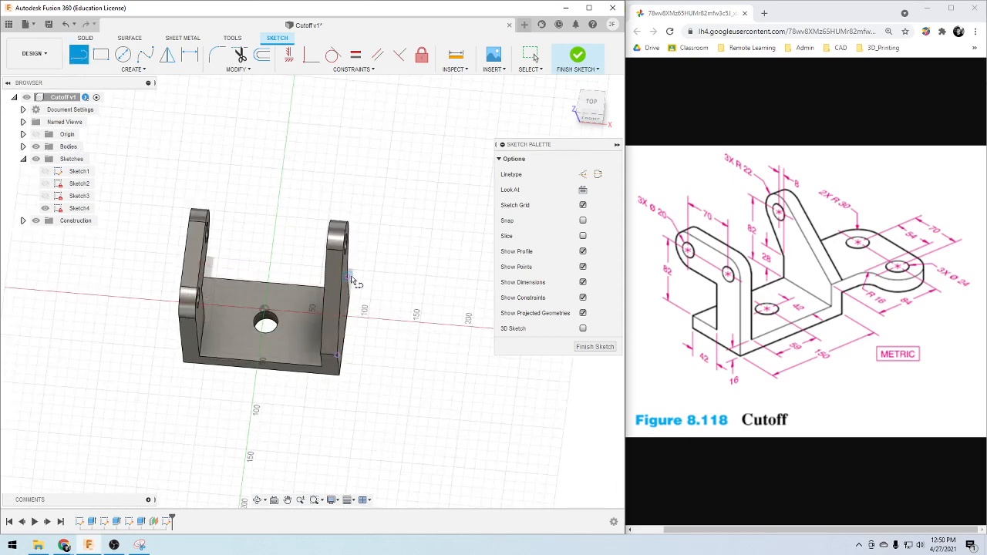
{"action": "left_click", "coordinate": [349, 278]}
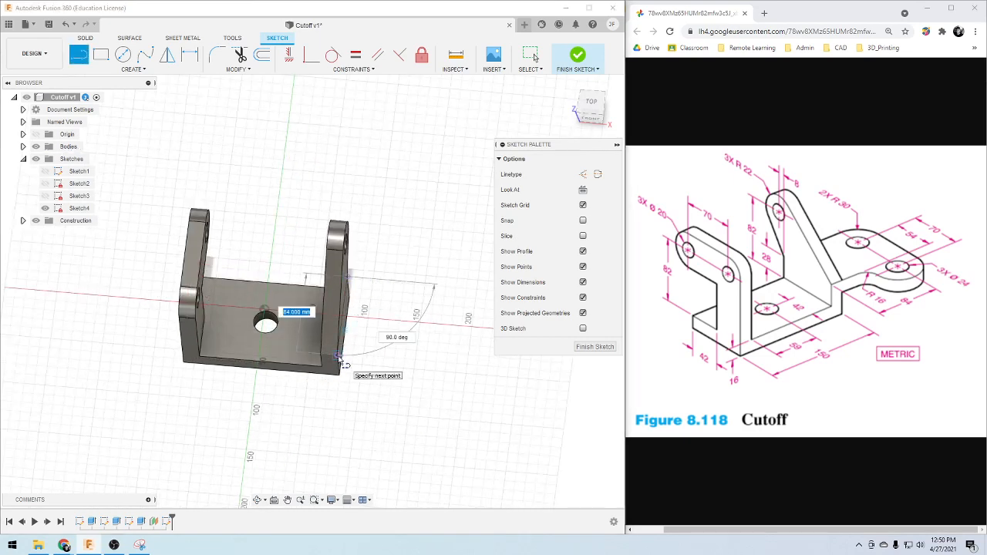
{"action": "left_click", "coordinate": [339, 358]}
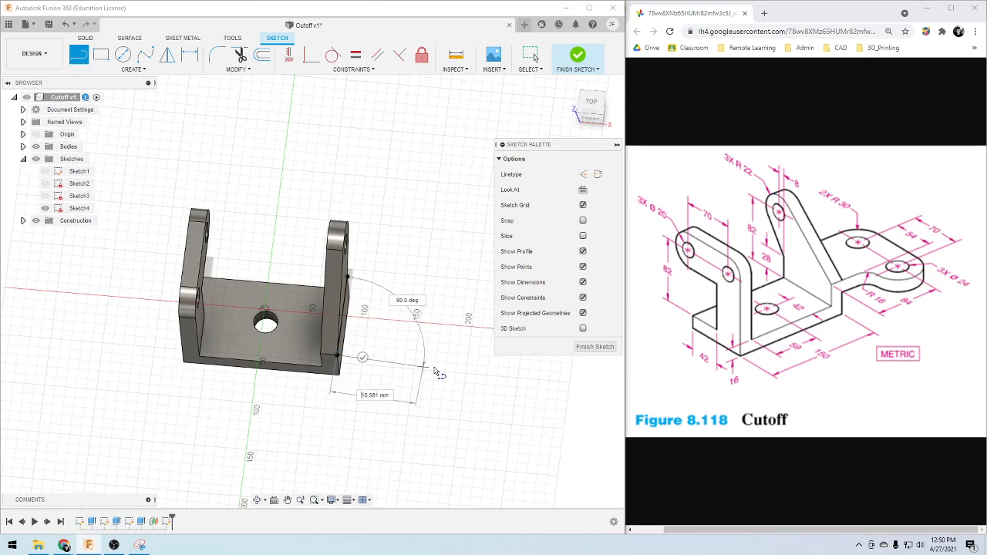
{"action": "left_click", "coordinate": [593, 104]}
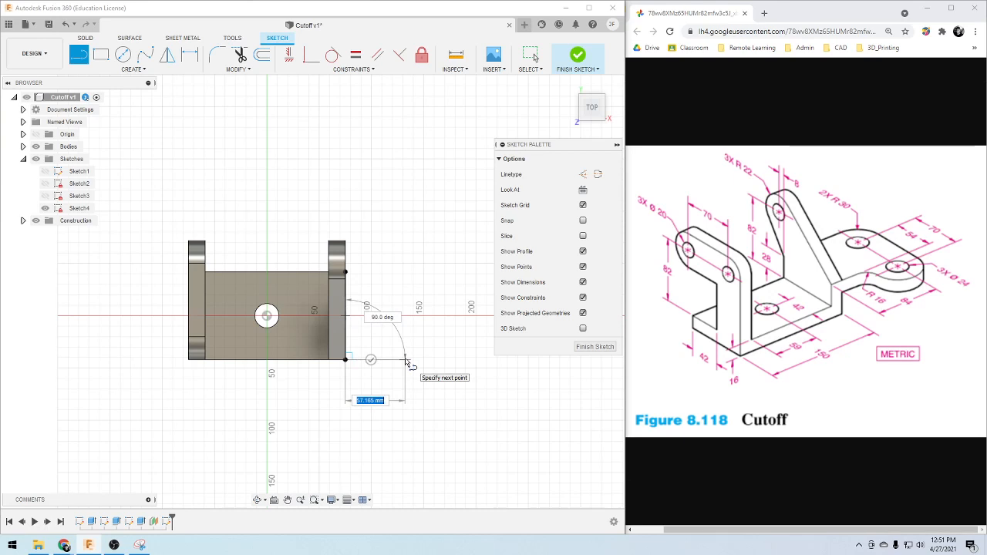
{"action": "left_click", "coordinate": [406, 360]}
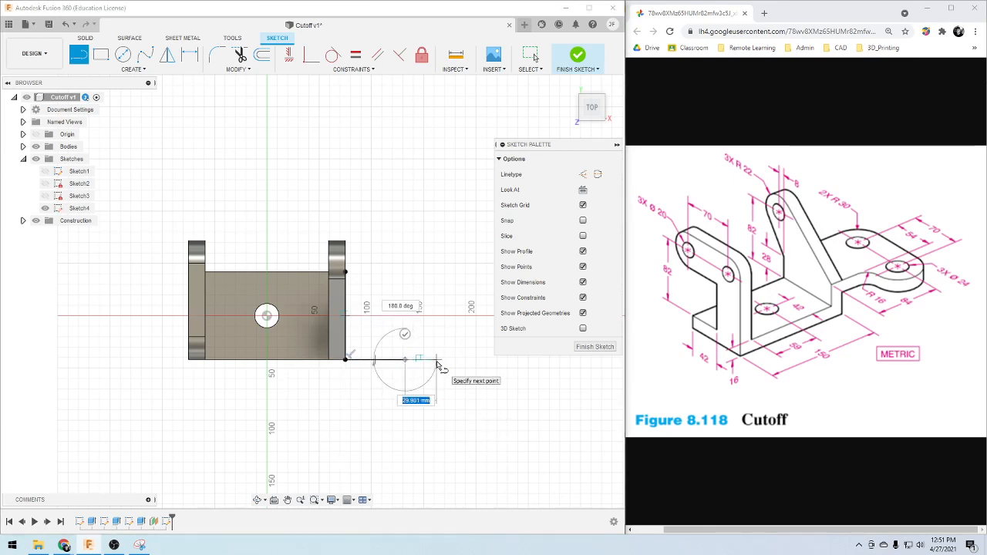
{"action": "key", "text": "Escape"}
Sketch connected flange edges outward from the rear projected point, forward past the front edge, and back inward about 55 mm
{"action": "key", "text": "l"}
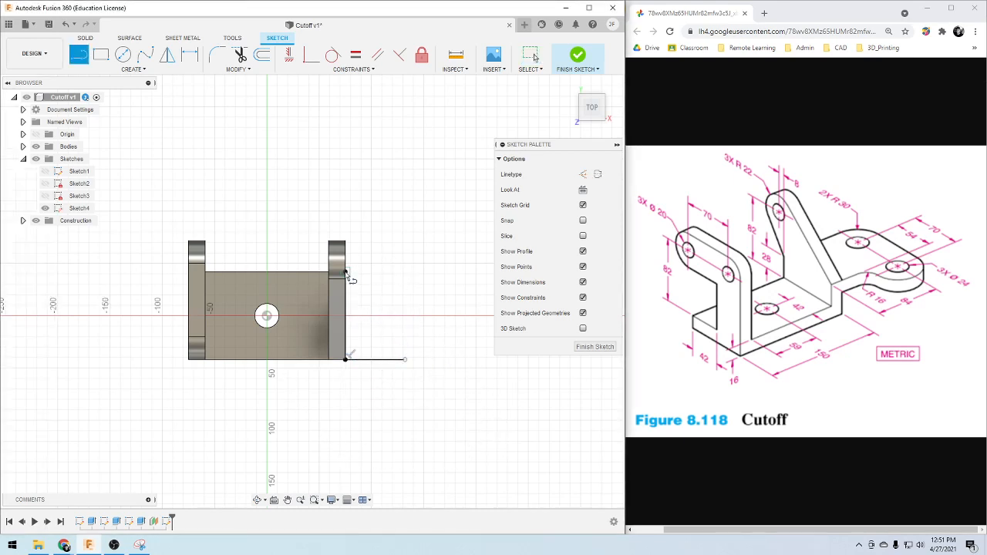
{"action": "left_click", "coordinate": [346, 273]}
{"action": "left_click", "coordinate": [459, 272]}
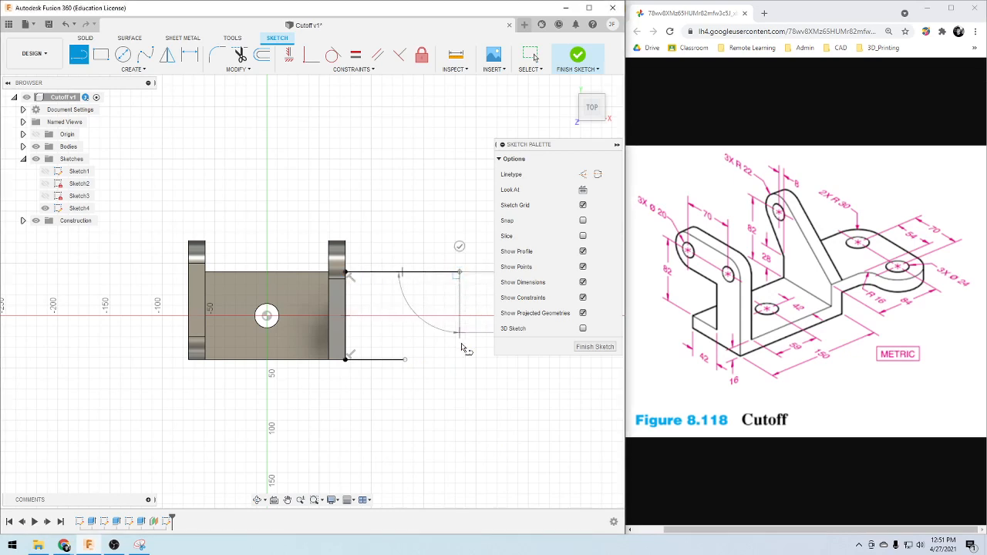
{"action": "left_click", "coordinate": [459, 399]}
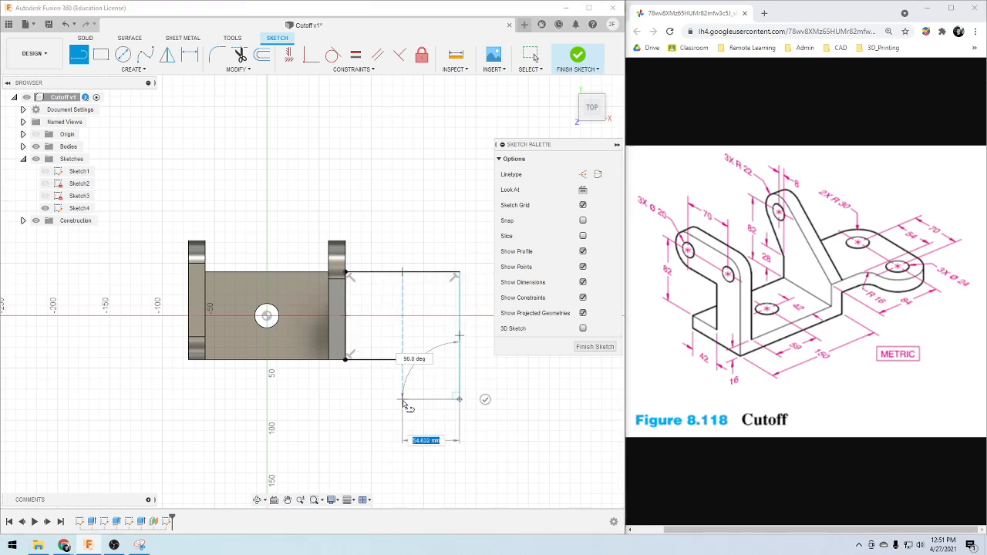
{"action": "left_click", "coordinate": [402, 399]}
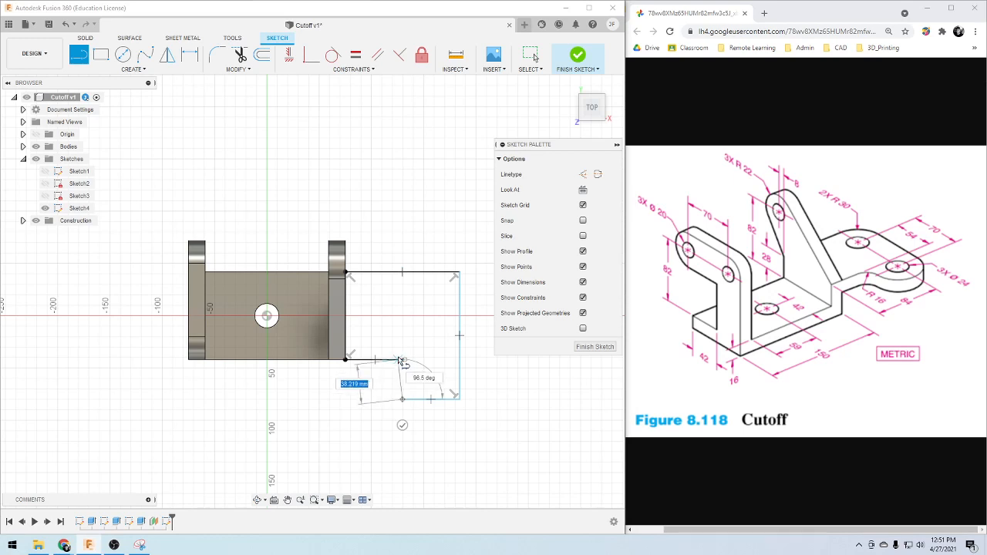
{"action": "scroll", "coordinate": [400, 362], "scroll_direction": "up", "scroll_amount": 3}
{"action": "key", "text": "Escape"}
Replace the flange's front edge with one about 46 mm long and close the outline with a perpendicular line about 38 mm long
{"action": "left_click", "coordinate": [444, 428]}
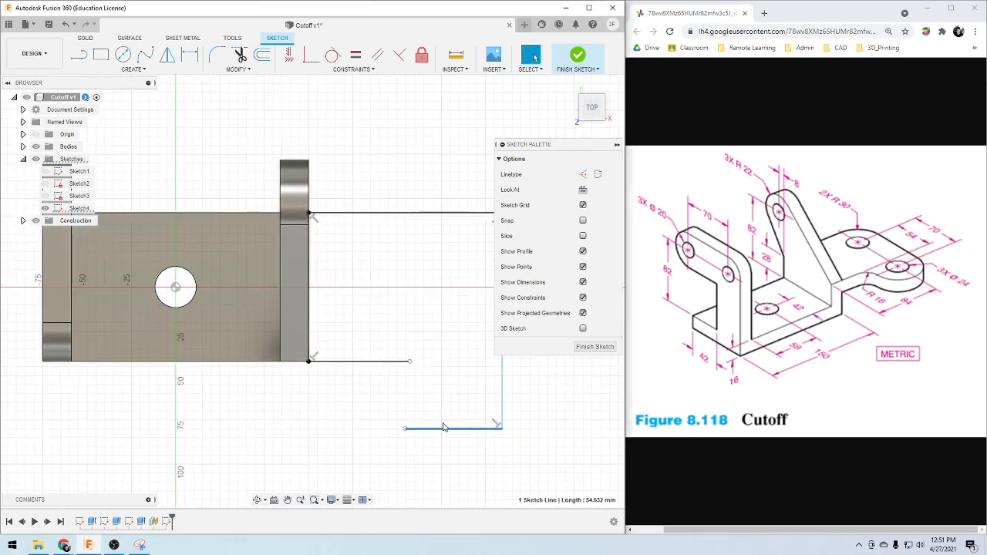
{"action": "key", "text": "Delete"}
{"action": "key", "text": "l"}
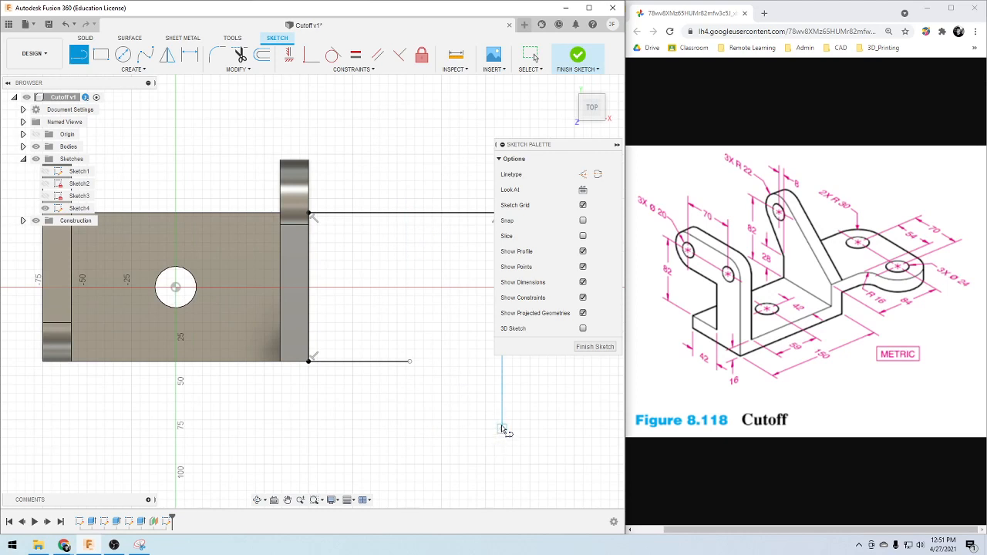
{"action": "left_click_drag", "start_coordinate": [501, 429], "coordinate": [421, 434]}
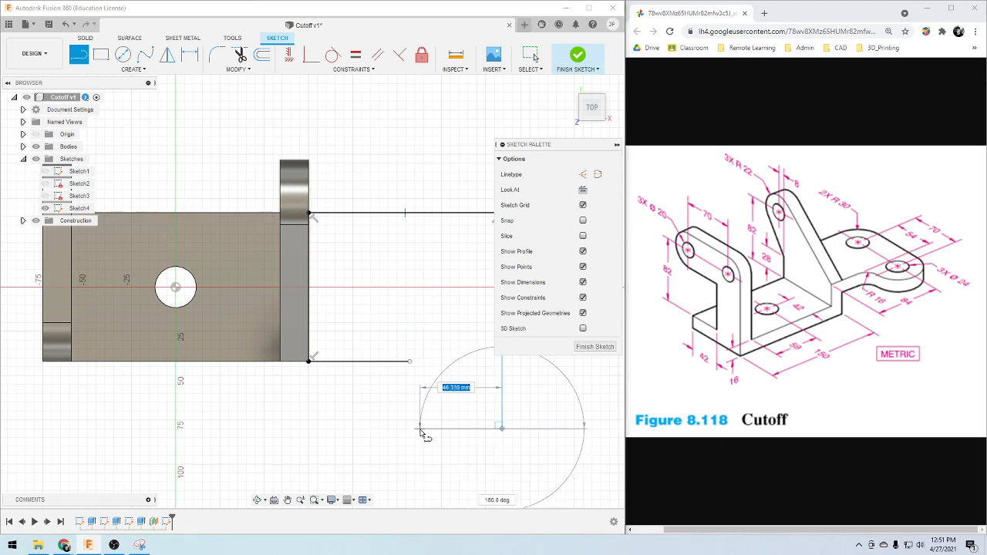
{"action": "left_click", "coordinate": [420, 430]}
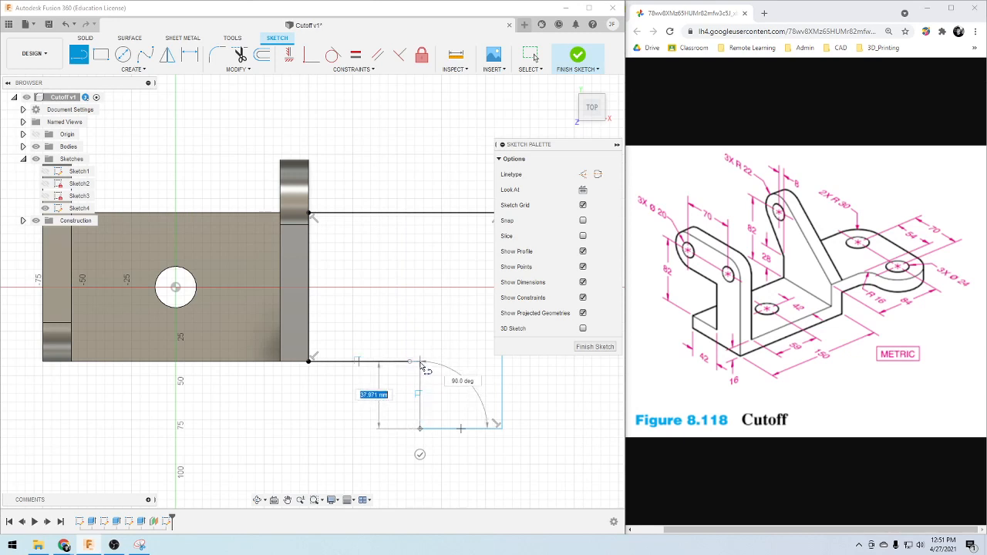
{"action": "left_click", "coordinate": [421, 362]}
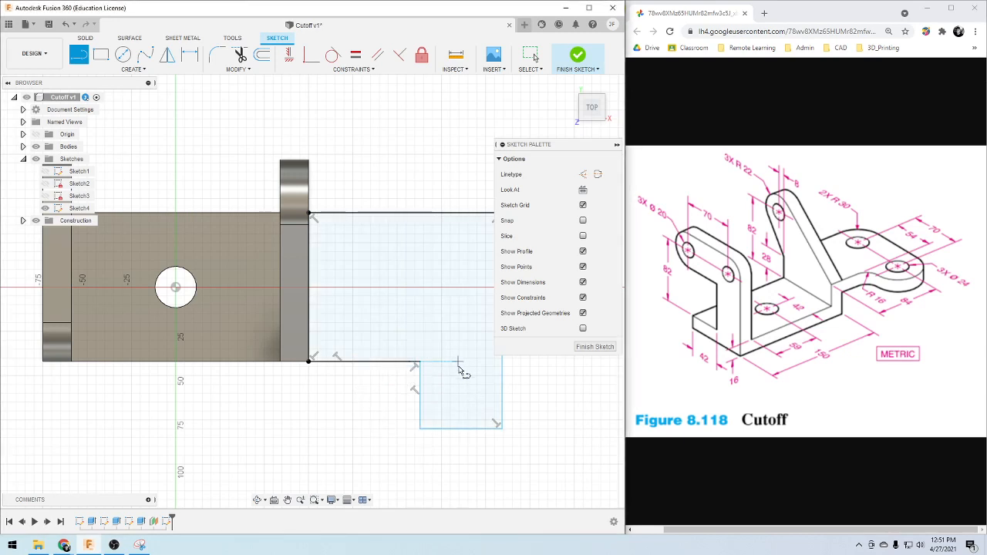
Delete the short leftover segment at the flange's inner corner and join the longer line's endpoint to the corner
{"action": "scroll", "coordinate": [461, 371], "scroll_direction": "down", "scroll_amount": 1}
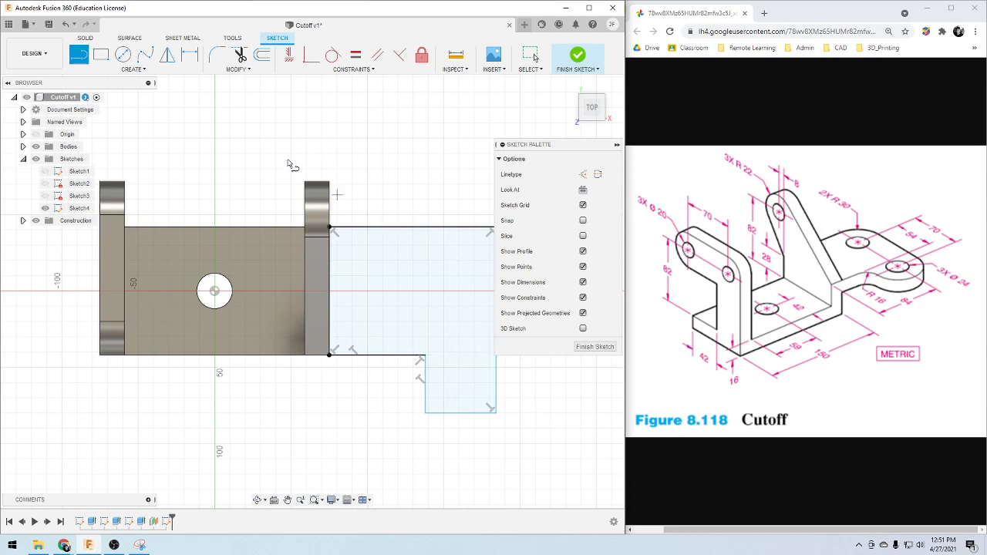
{"action": "left_click", "coordinate": [218, 53]}
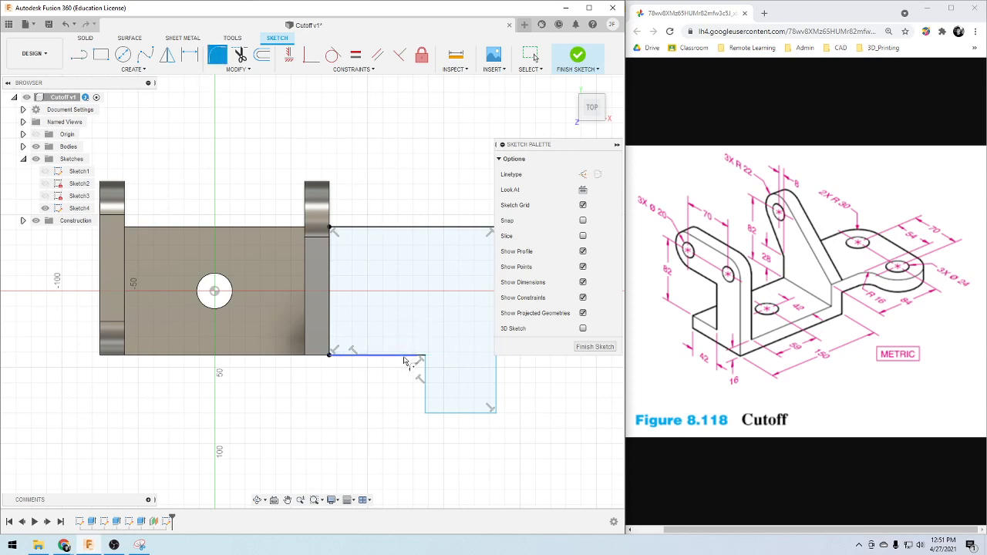
{"action": "scroll", "coordinate": [422, 369], "scroll_direction": "up", "scroll_amount": 3}
{"action": "key", "text": "Escape"}
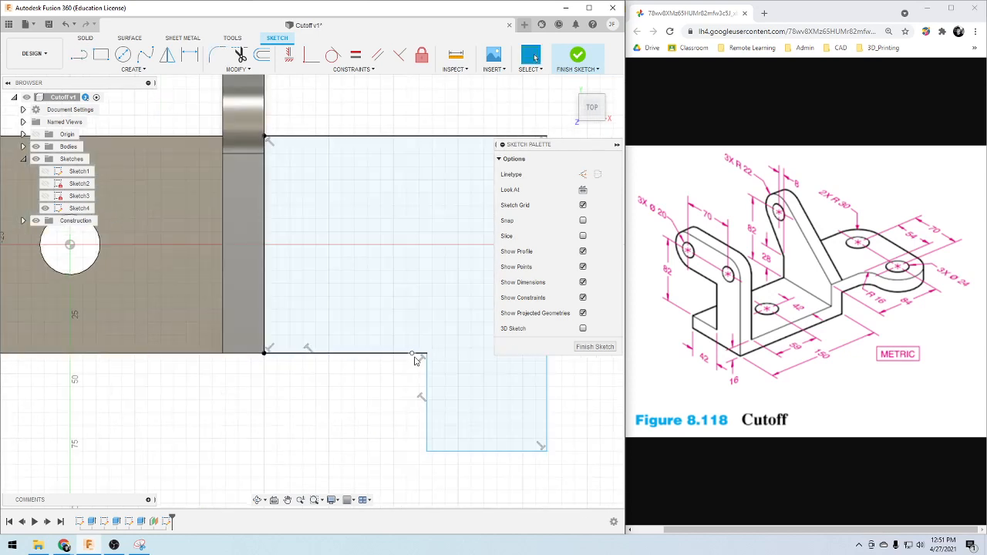
{"action": "left_click", "coordinate": [421, 356]}
{"action": "key", "text": "Delete"}
{"action": "left_click_drag", "start_coordinate": [412, 353], "coordinate": [426, 353]}
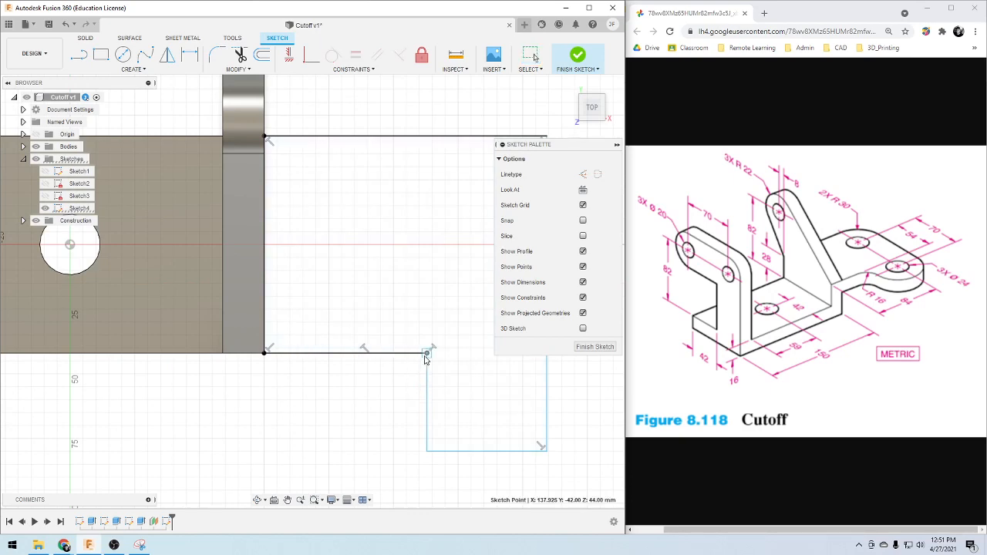
Fillet the flange's inner corner with a 16 mm radius
{"action": "scroll", "coordinate": [509, 382], "scroll_direction": "down", "scroll_amount": 4}
{"action": "scroll", "coordinate": [566, 400], "scroll_direction": "up", "scroll_amount": 2}
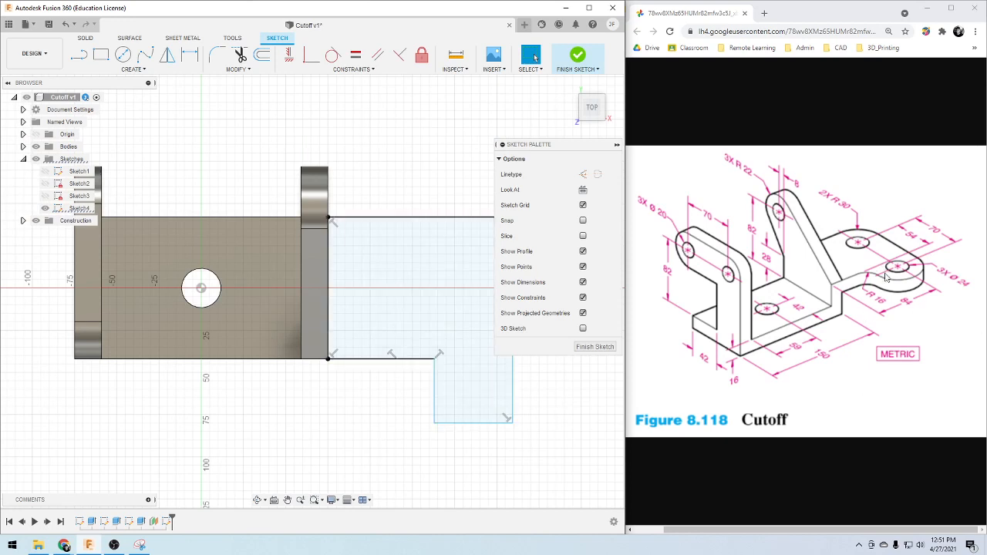
{"action": "key", "text": "f"}
{"action": "left_click", "coordinate": [408, 359]}
{"action": "left_click", "coordinate": [435, 388]}
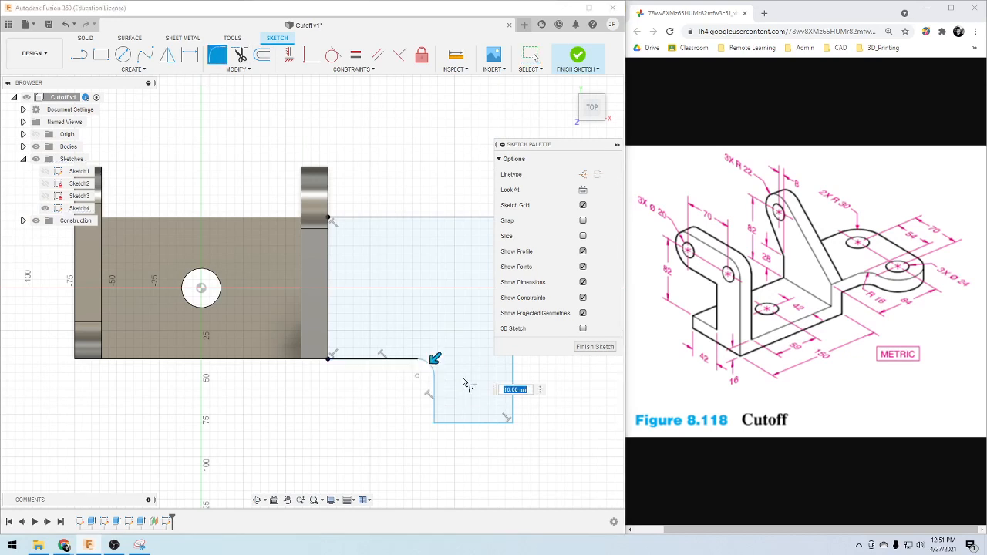
{"action": "type", "text": "16"}
{"action": "key", "text": "Return"}
{"action": "key", "text": "Escape"}
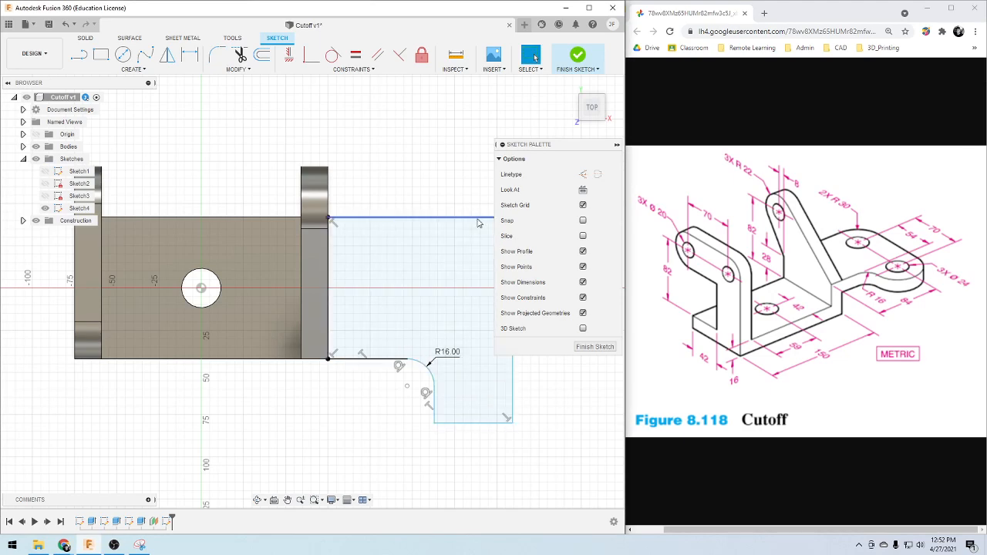
Fillet the flange's outer rear corner with a 30 mm radius
{"action": "scroll", "coordinate": [478, 223], "scroll_direction": "down", "scroll_amount": 3}
{"action": "scroll", "coordinate": [479, 227], "scroll_direction": "up", "scroll_amount": 1}
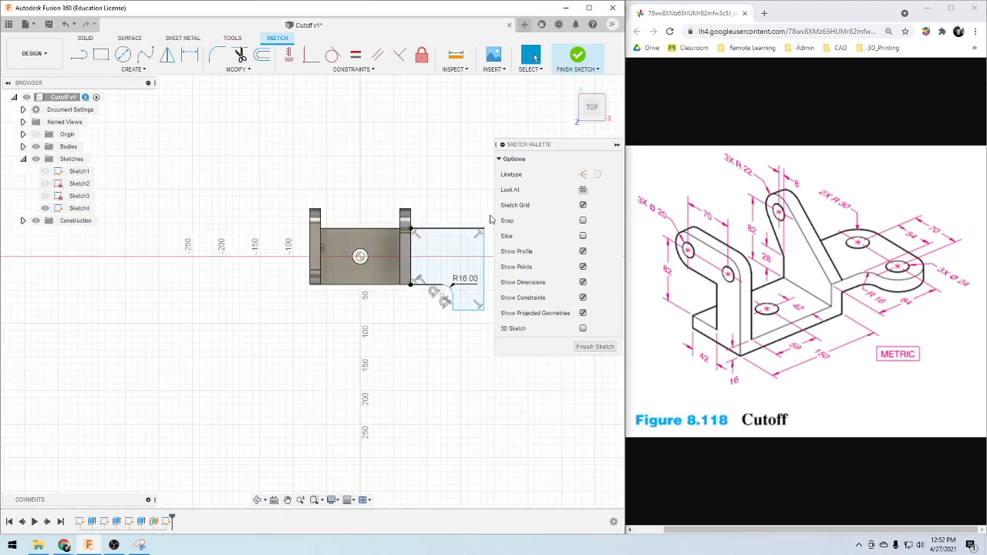
{"action": "left_click", "coordinate": [216, 56]}
{"action": "left_click", "coordinate": [460, 241]}
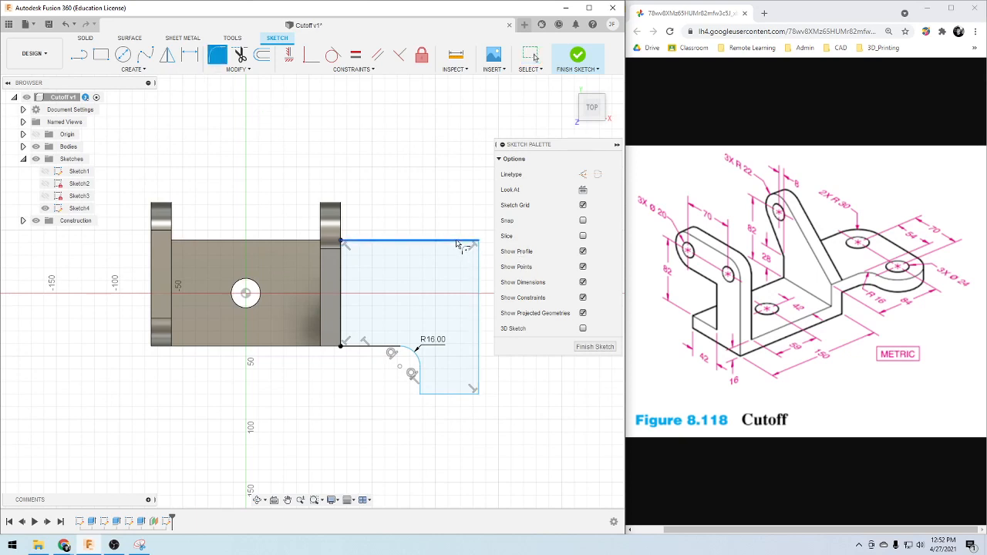
{"action": "left_click", "coordinate": [479, 268]}
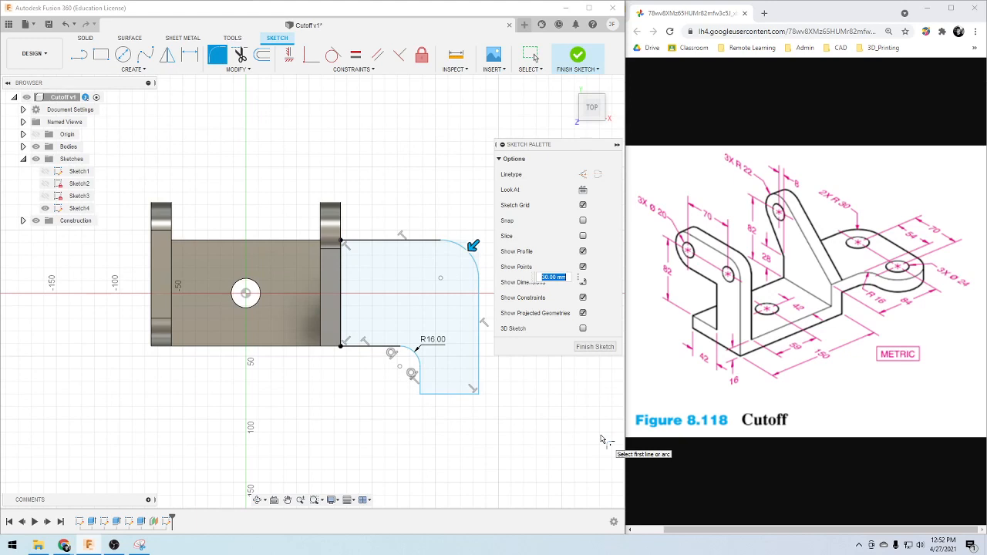
{"action": "key", "text": "Return"}
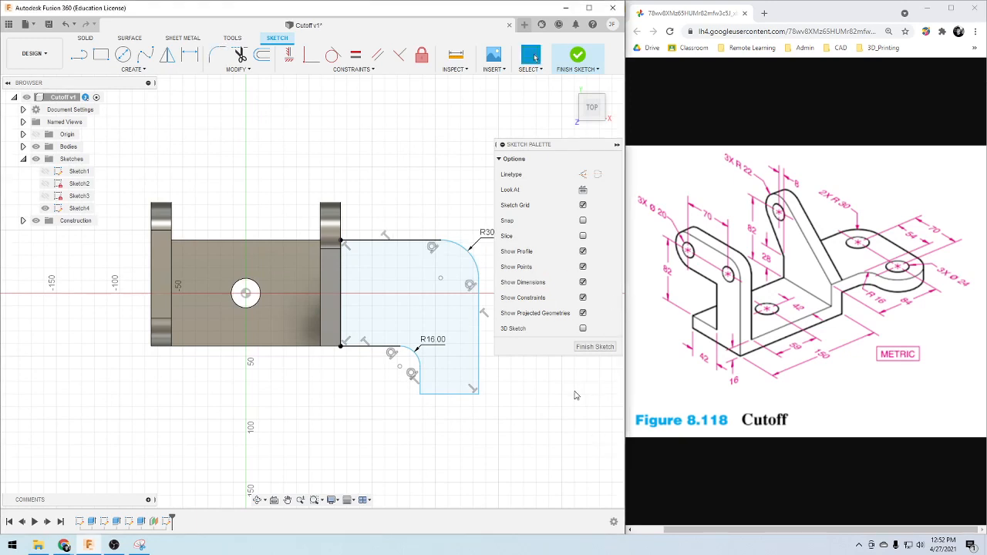
Sketch a circle about 46 mm in diameter centred on the midpoint of the flange's front edge, reaching both side edges
{"action": "scroll", "coordinate": [475, 413], "scroll_direction": "up", "scroll_amount": 2}
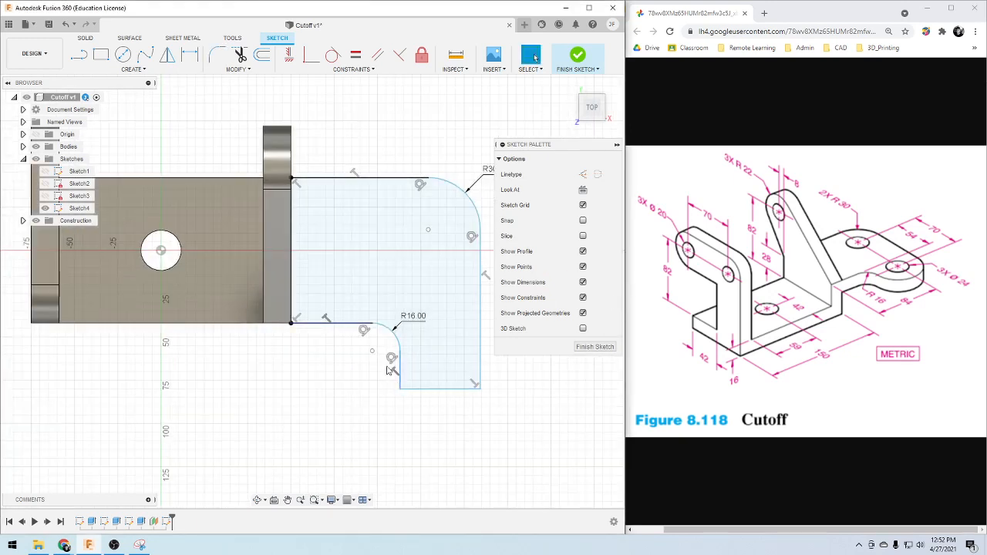
{"action": "left_click", "coordinate": [123, 54]}
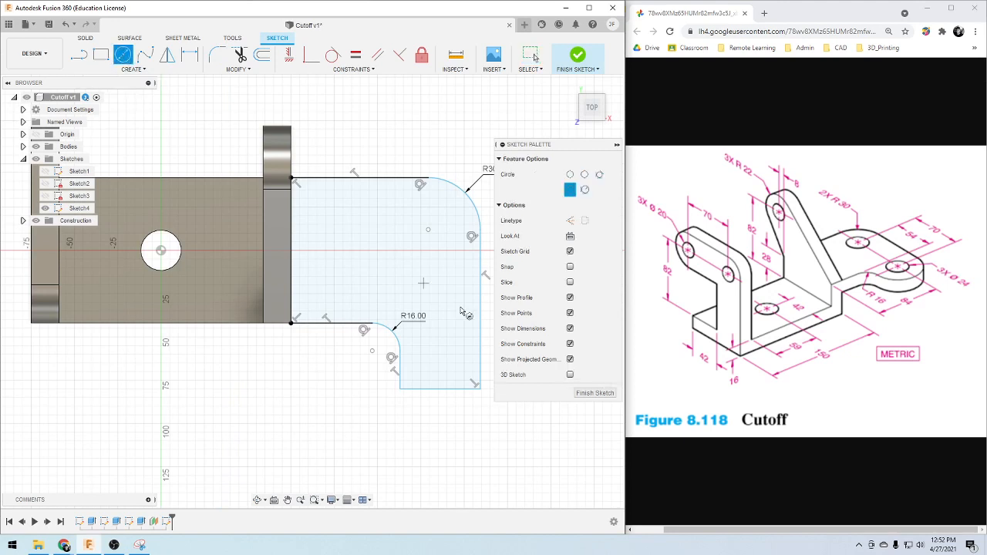
{"action": "left_click", "coordinate": [440, 389]}
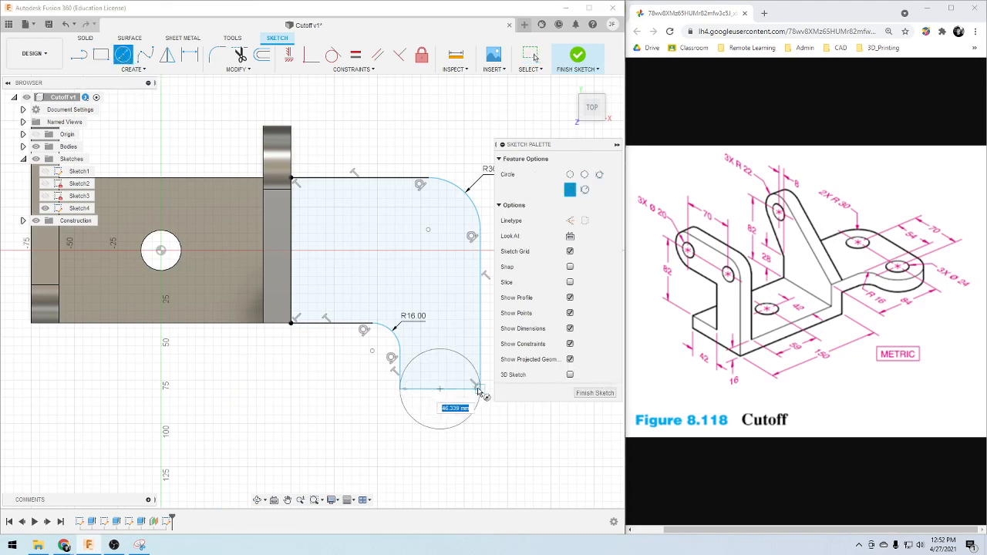
{"action": "left_click", "coordinate": [470, 408]}
{"action": "scroll", "coordinate": [421, 436], "scroll_direction": "down", "scroll_amount": 2}
Dimension the circle at the flange's front end to a diameter of 60 mm
{"action": "key", "text": "d"}
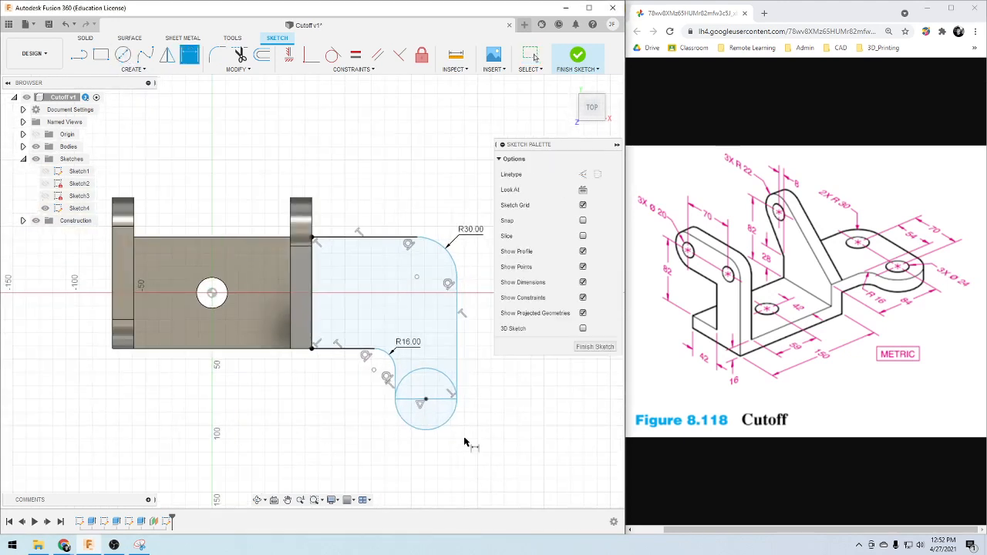
{"action": "left_click", "coordinate": [453, 418]}
{"action": "left_click", "coordinate": [479, 419]}
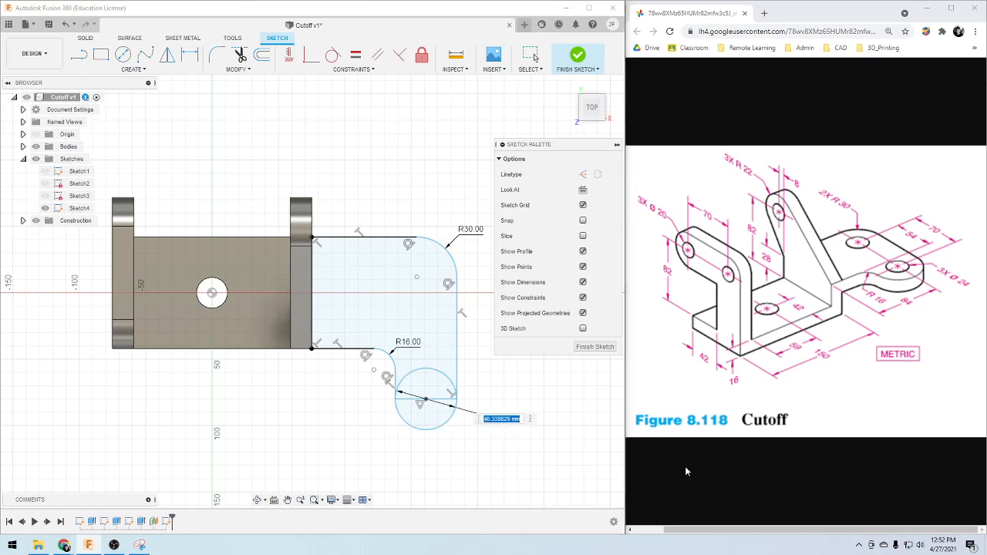
{"action": "type", "text": "60"}
{"action": "key", "text": "Return"}
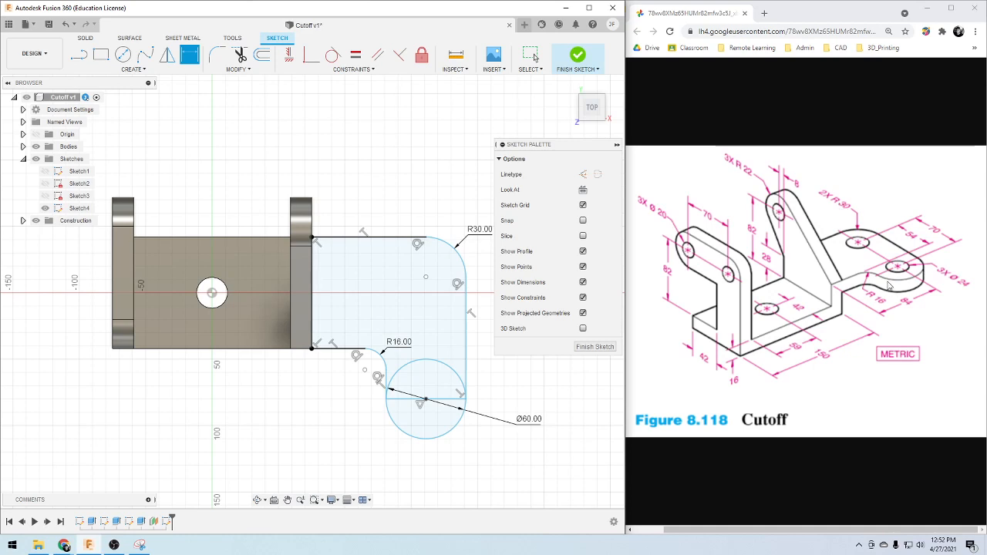
Trim the circle's inner half and the straight edge across it, leaving a rounded front end on the flange
{"action": "scroll", "coordinate": [400, 395], "scroll_direction": "up", "scroll_amount": 1}
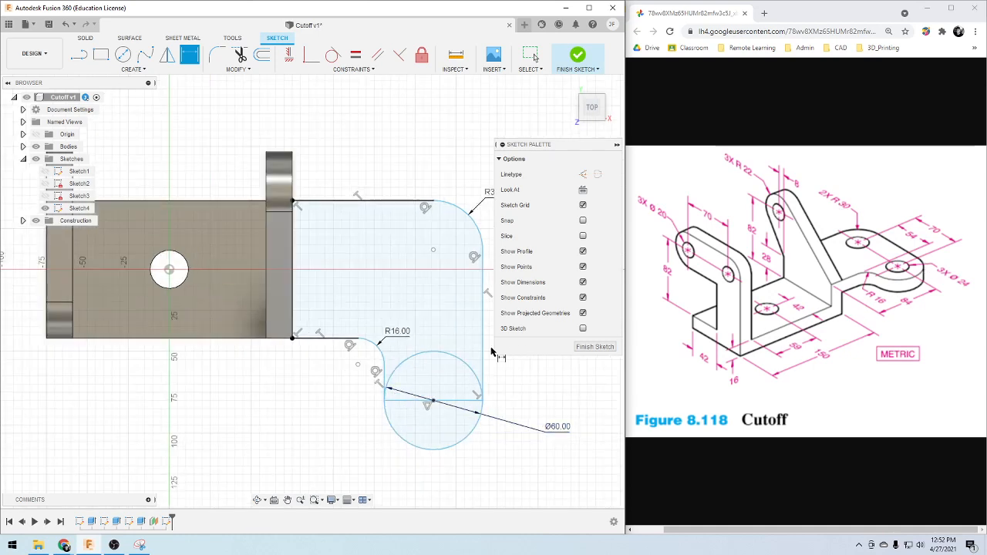
{"action": "key", "text": "t"}
{"action": "left_click", "coordinate": [458, 362]}
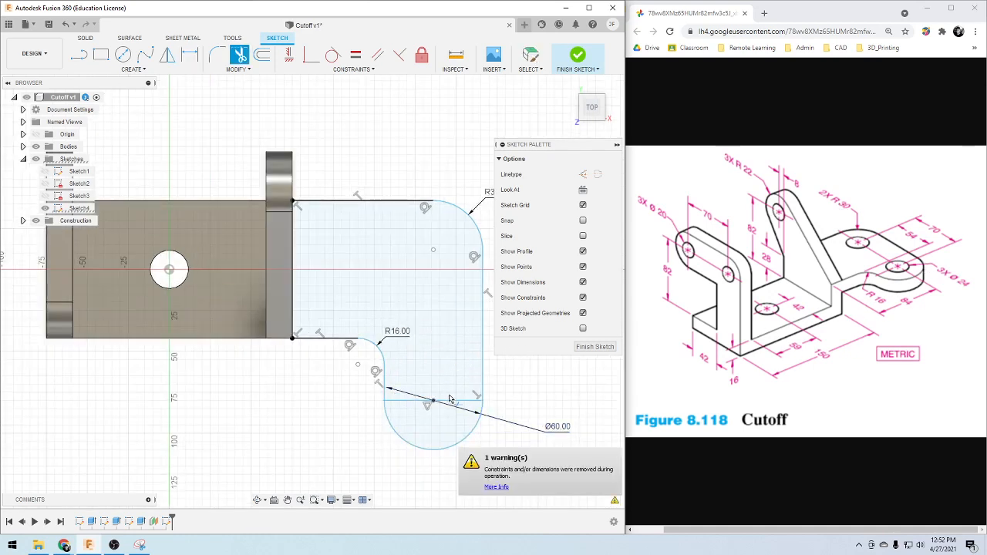
{"action": "left_click", "coordinate": [452, 402]}
Make both straight side edges of the flange tangent to the rounded front-end arc
{"action": "scroll", "coordinate": [493, 413], "scroll_direction": "down", "scroll_amount": 1}
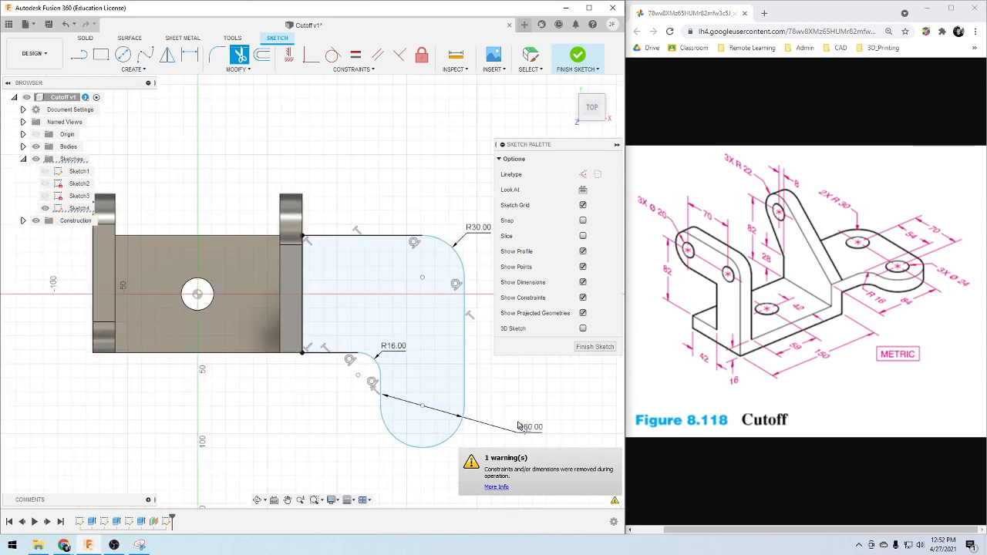
{"action": "left_click", "coordinate": [333, 55]}
{"action": "left_click", "coordinate": [463, 372]}
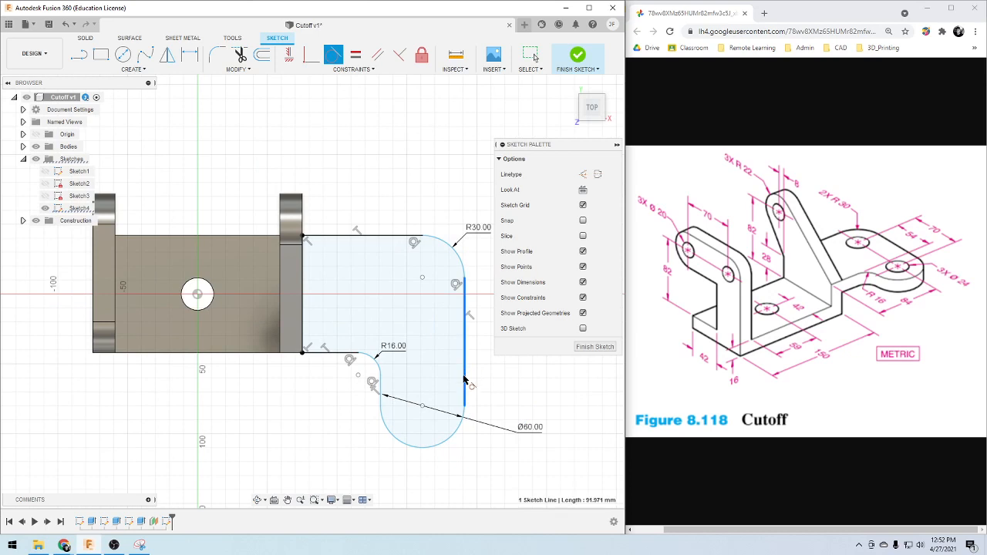
{"action": "left_click", "coordinate": [446, 446]}
{"action": "left_click", "coordinate": [381, 399]}
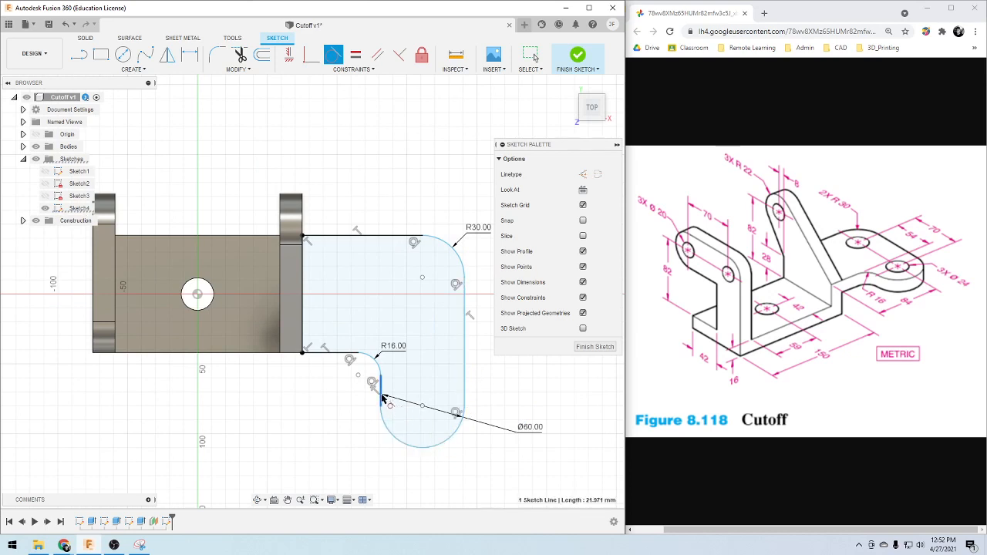
{"action": "left_click", "coordinate": [395, 436]}
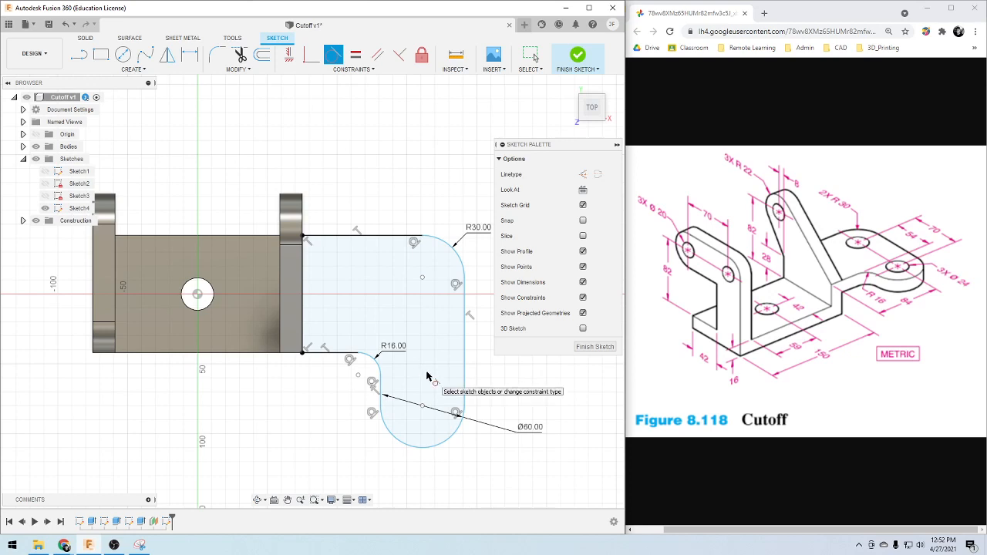
Sketch a circle centred on the rounded front end's centre point and dimension its diameter to 24 mm
{"action": "key", "text": "c"}
{"action": "left_click", "coordinate": [423, 405]}
{"action": "left_click", "coordinate": [433, 388]}
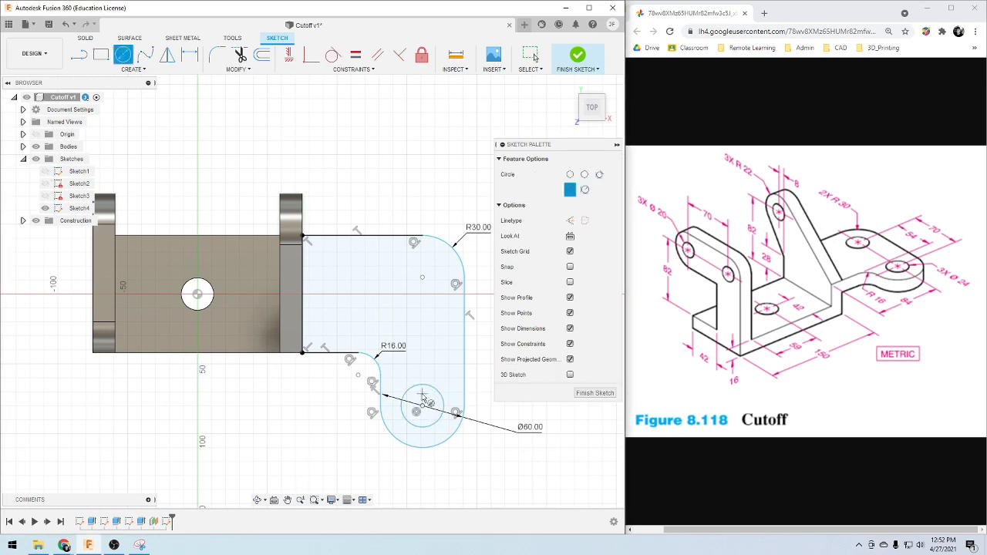
{"action": "key", "text": "d"}
{"action": "left_click", "coordinate": [434, 386]}
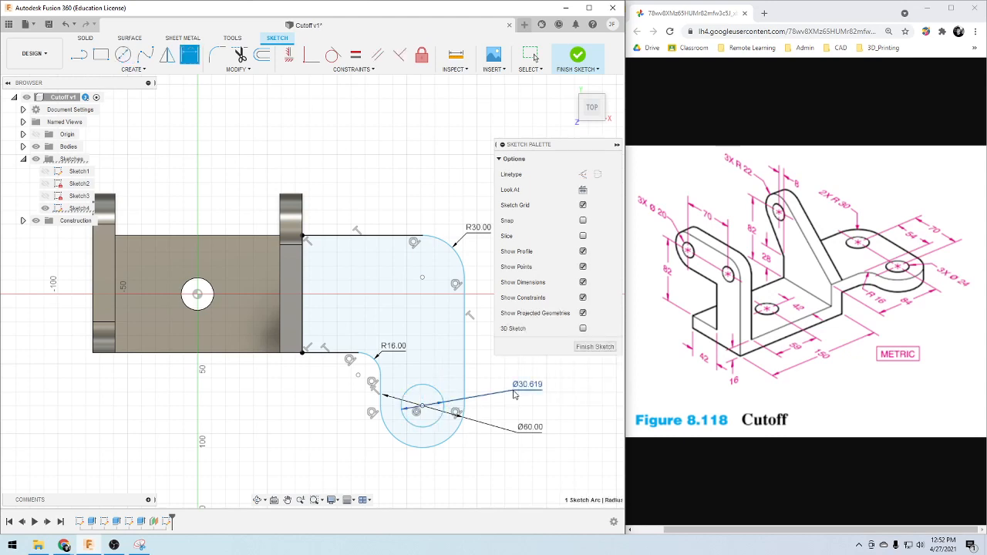
{"action": "left_click", "coordinate": [522, 395]}
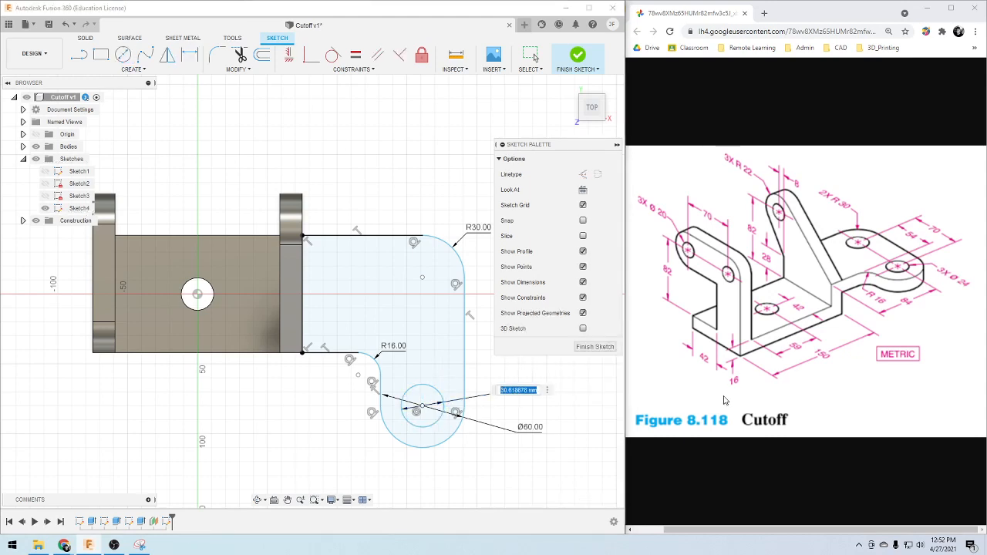
{"action": "type", "text": "24"}
{"action": "key", "text": "Return"}
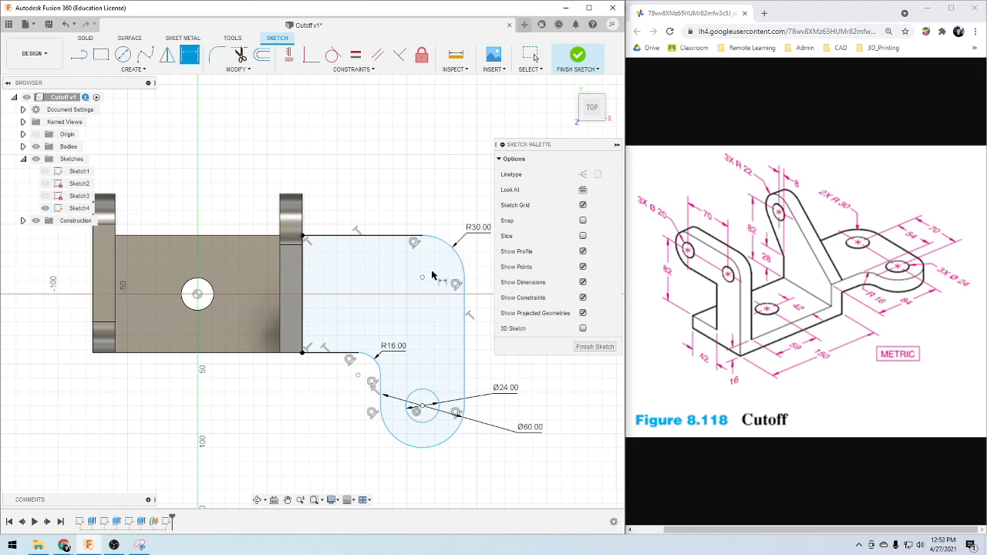
Sketch a circle concentric with the R30 rear corner arc and dimension its diameter to 24 mm
{"action": "key", "text": "c"}
{"action": "left_click", "coordinate": [422, 280]}
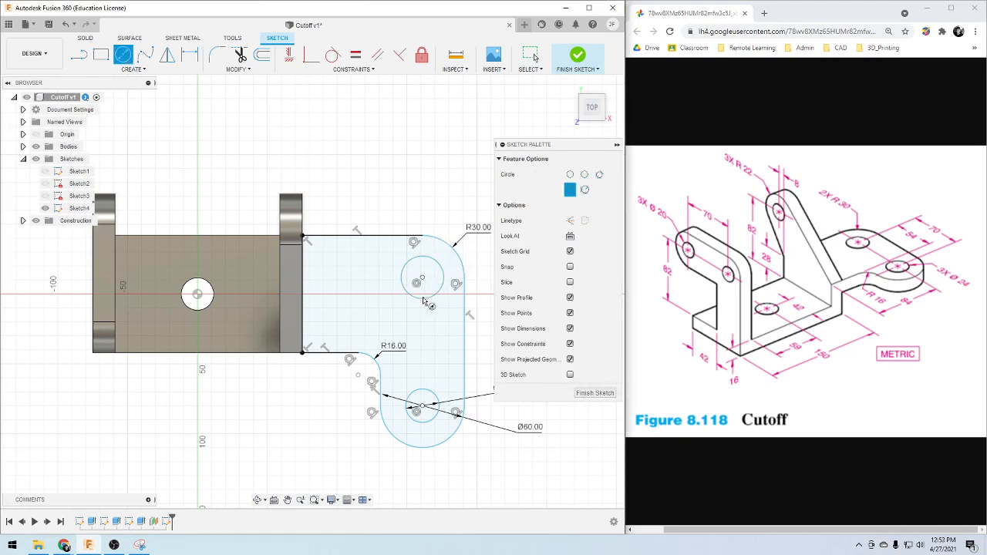
{"action": "left_click", "coordinate": [400, 268]}
{"action": "key", "text": "d"}
{"action": "left_click", "coordinate": [400, 268]}
{"action": "left_click", "coordinate": [376, 193]}
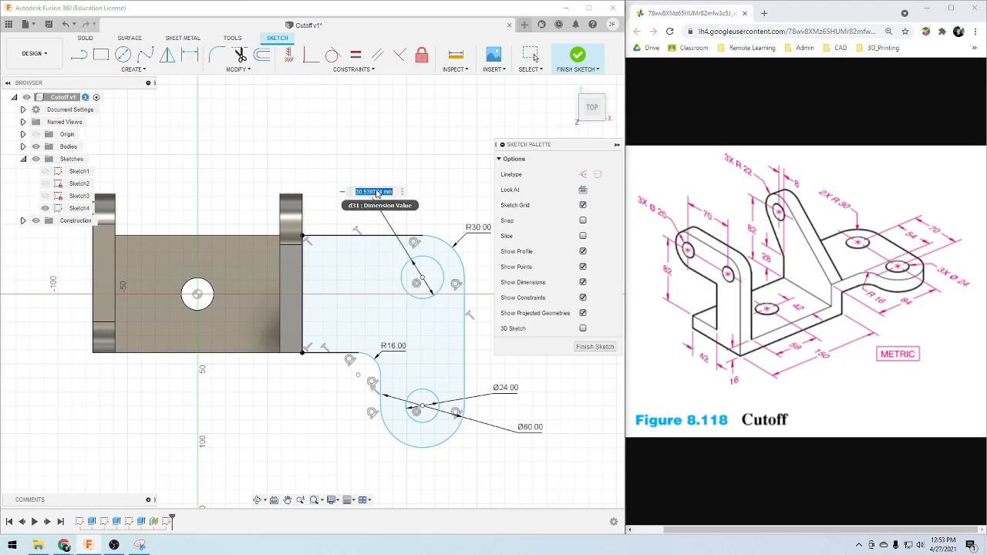
{"action": "type", "text": "24"}
{"action": "key", "text": "Return"}
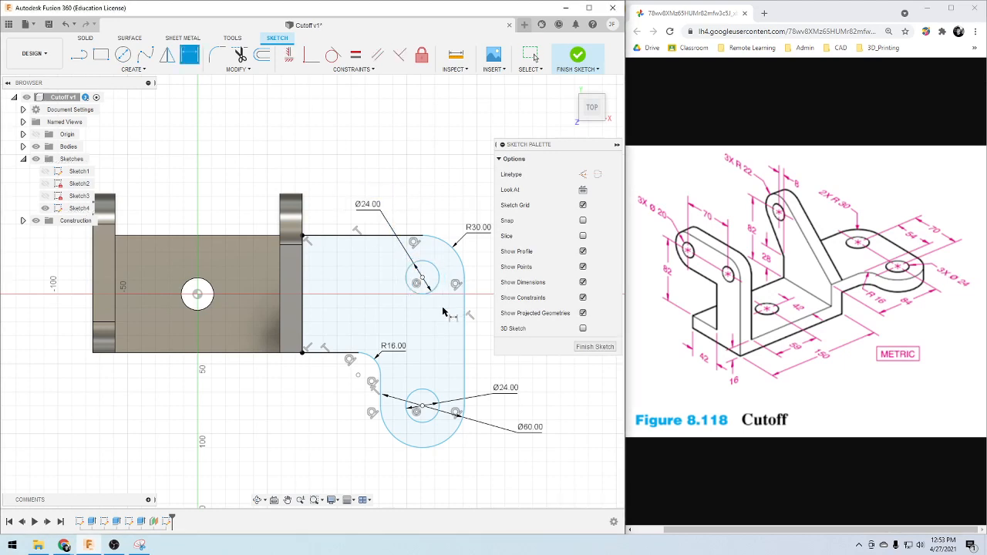
Try to dimension the spacing between the centres of the two 24 mm circles as 70 mm
{"action": "left_click", "coordinate": [422, 282]}
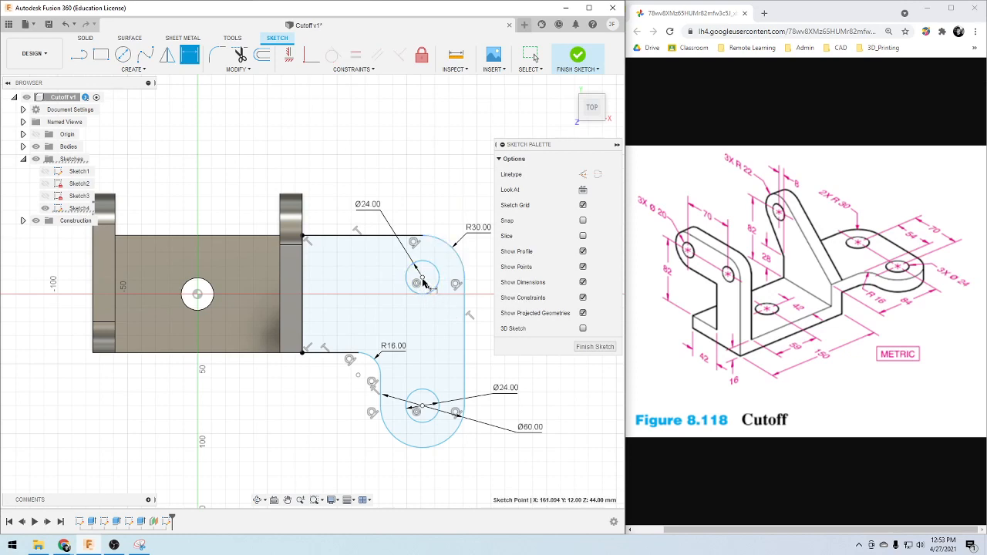
{"action": "left_click", "coordinate": [423, 406]}
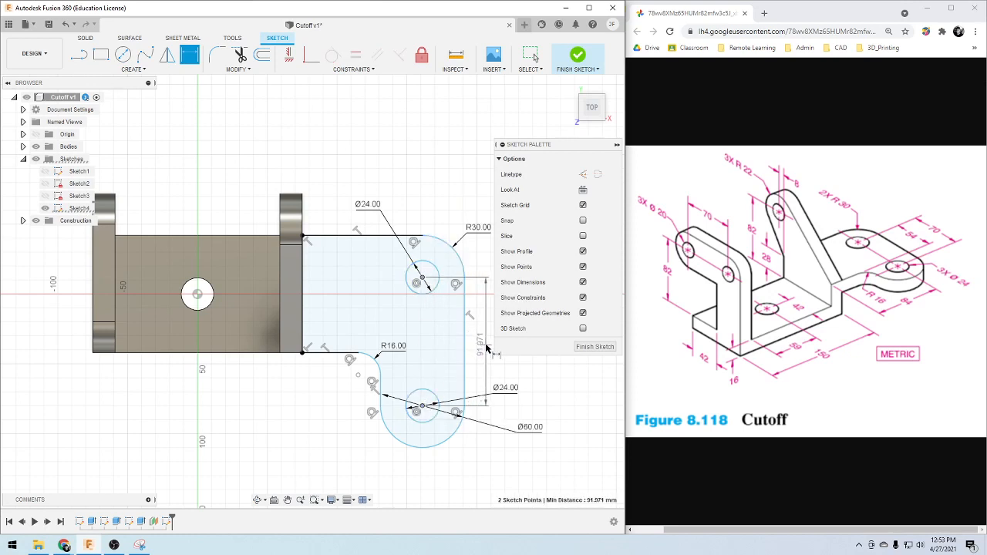
{"action": "left_click", "coordinate": [574, 384]}
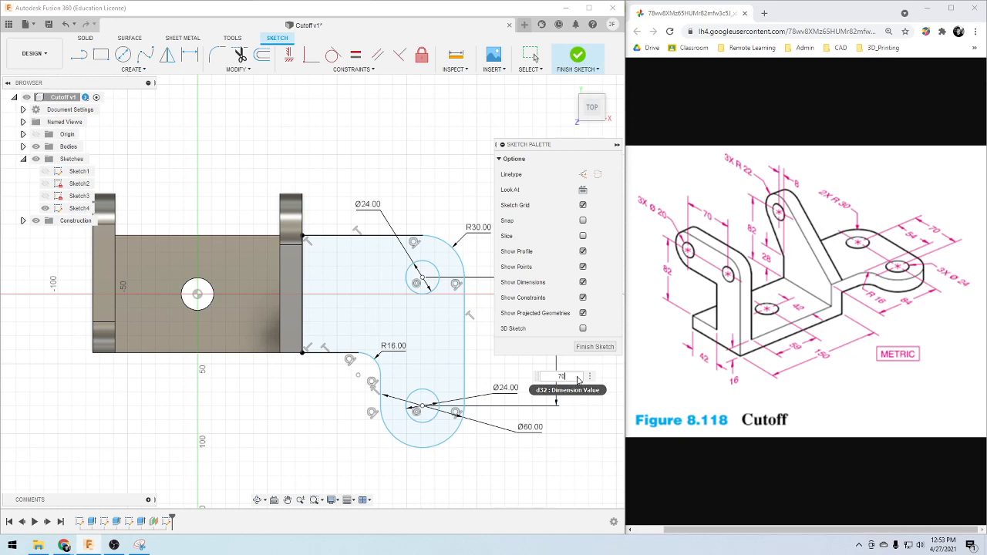
{"action": "key", "text": "Return"}
{"action": "scroll", "coordinate": [552, 405], "scroll_direction": "down", "scroll_amount": 4}
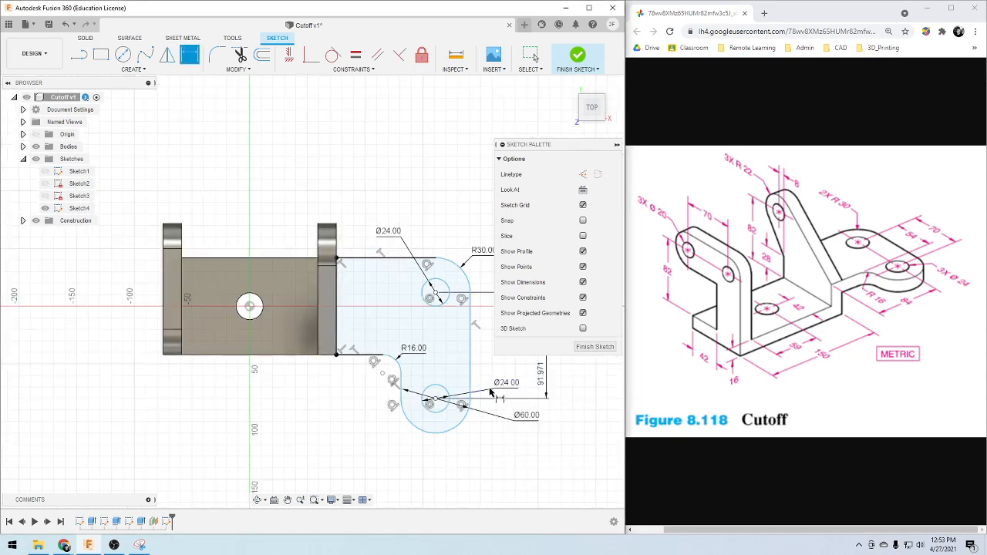
{"action": "scroll", "coordinate": [585, 391], "scroll_direction": "up", "scroll_amount": 2}
{"action": "scroll", "coordinate": [580, 389], "scroll_direction": "up", "scroll_amount": 1}
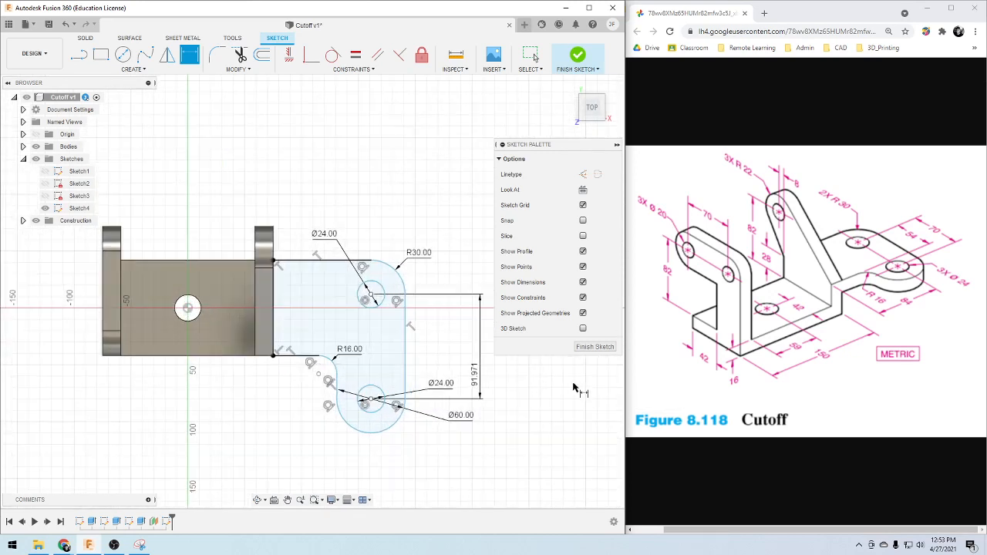
{"action": "scroll", "coordinate": [525, 392], "scroll_direction": "up", "scroll_amount": 1}
Try to set the spacing between the circle centres to 75 mm, and delete that dimension
{"action": "double_click", "coordinate": [475, 374]}
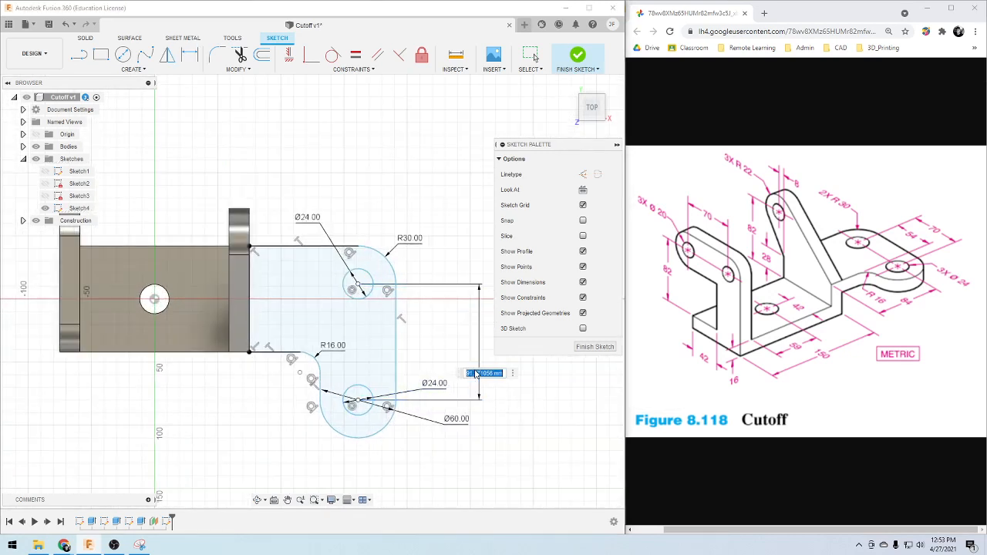
{"action": "type", "text": "75"}
{"action": "key", "text": "Return"}
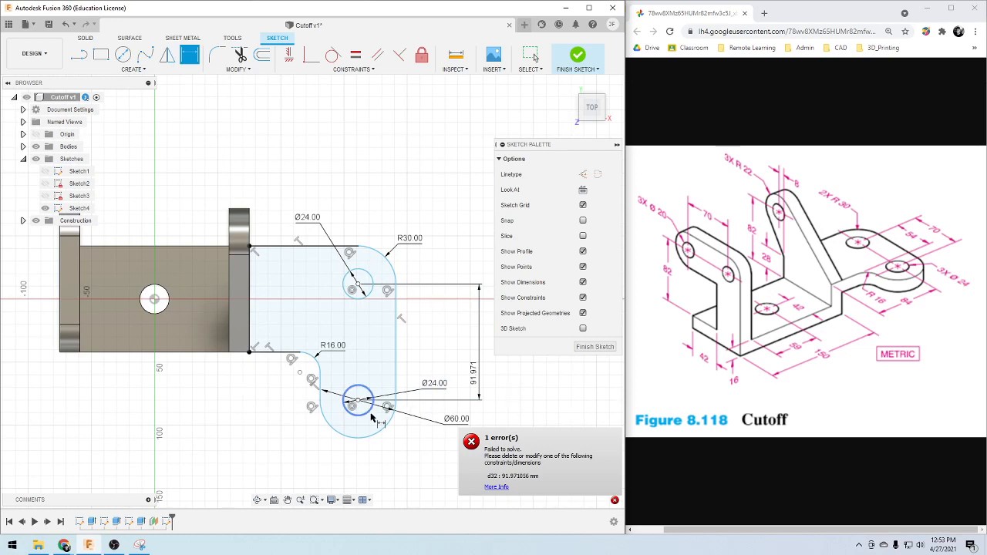
{"action": "left_click", "coordinate": [481, 359]}
{"action": "key", "text": "Delete"}
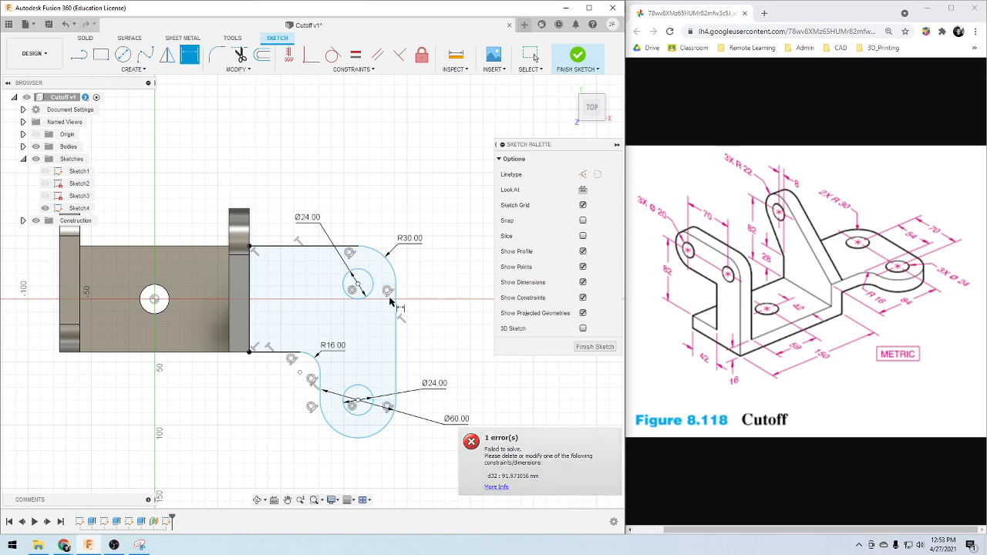
{"action": "key", "text": "Escape"}
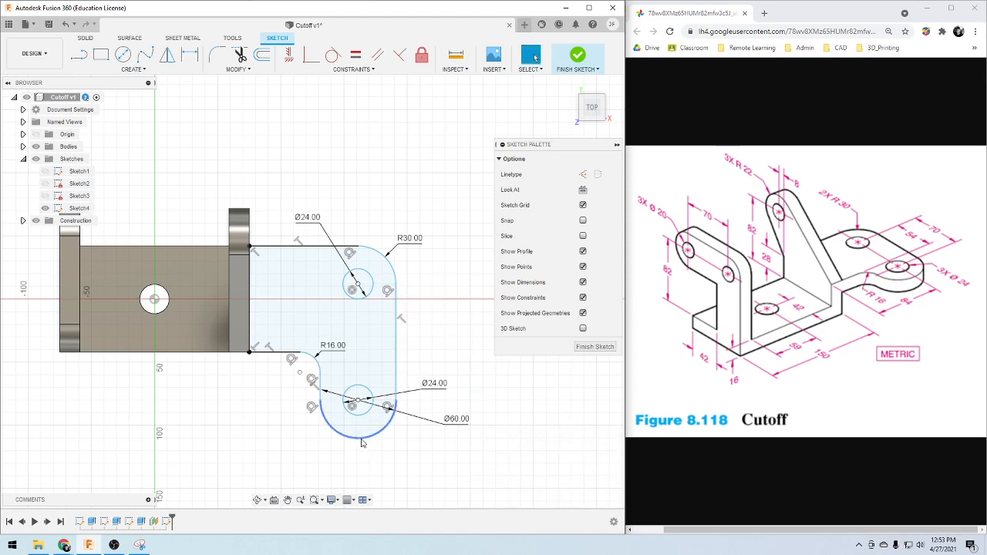
Move the flange's rounded front end inward until the two circle centres are about 71.5 mm apart
{"action": "mouse_move", "coordinate": [362, 443]}
{"action": "left_mouse_down"}
{"action": "mouse_move", "coordinate": [368, 409]}
{"action": "mouse_move", "coordinate": [371, 435]}
{"action": "left_mouse_up"}
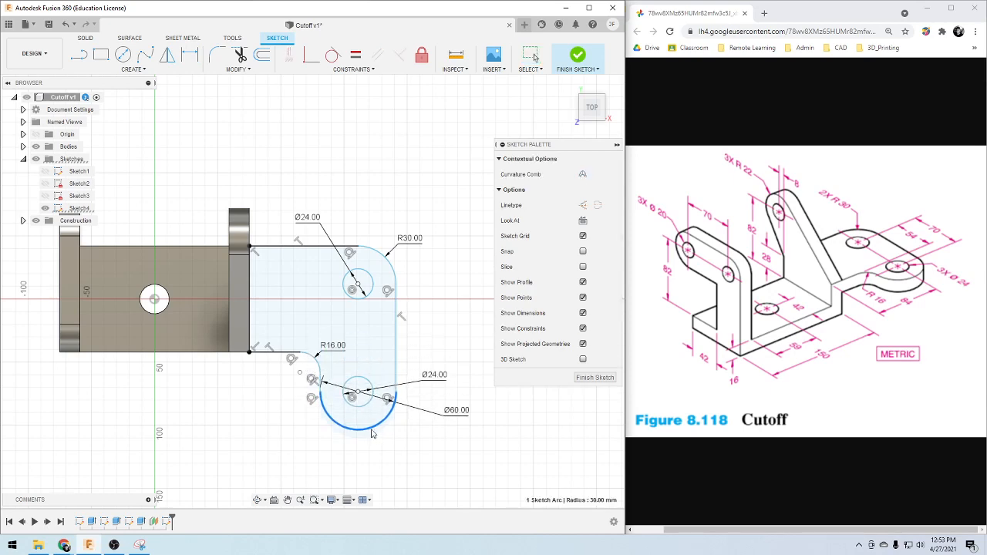
{"action": "scroll", "coordinate": [316, 440], "scroll_direction": "up", "scroll_amount": 4}
{"action": "scroll", "coordinate": [366, 347], "scroll_direction": "down", "scroll_amount": 2}
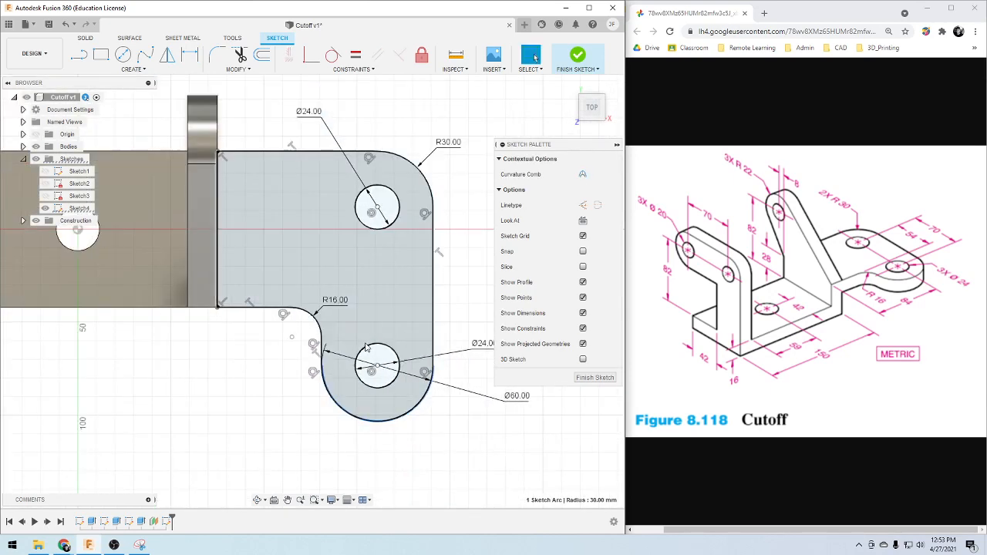
{"action": "scroll", "coordinate": [366, 347], "scroll_direction": "down", "scroll_amount": 1}
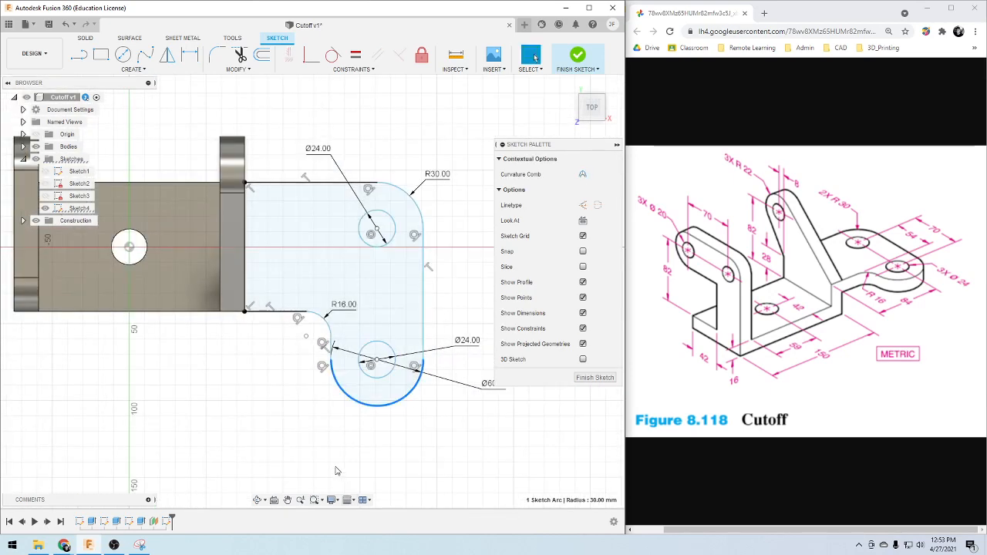
{"action": "left_click", "coordinate": [378, 407]}
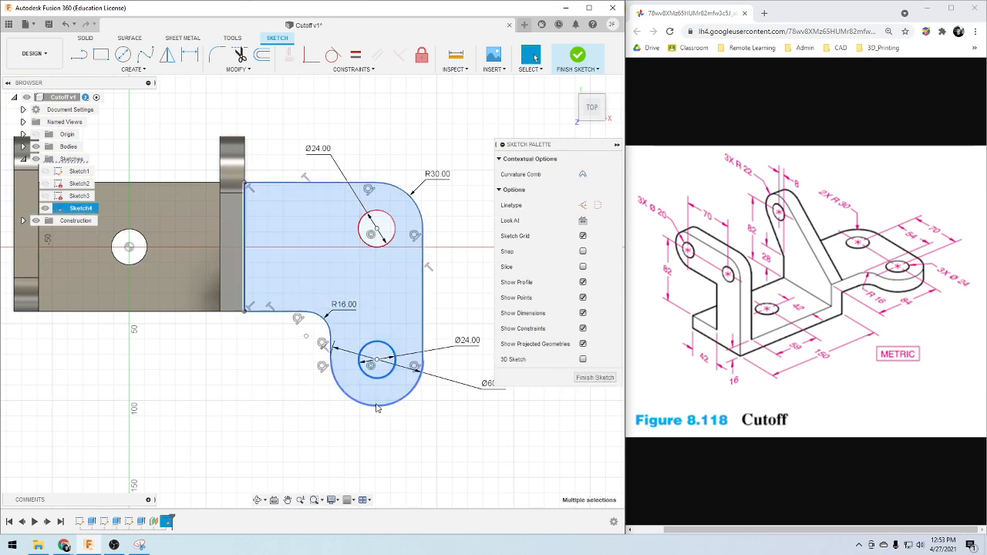
{"action": "mouse_move", "coordinate": [378, 405]}
{"action": "left_mouse_down"}
{"action": "mouse_move", "coordinate": [382, 369]}
{"action": "mouse_move", "coordinate": [384, 385]}
{"action": "left_mouse_up"}
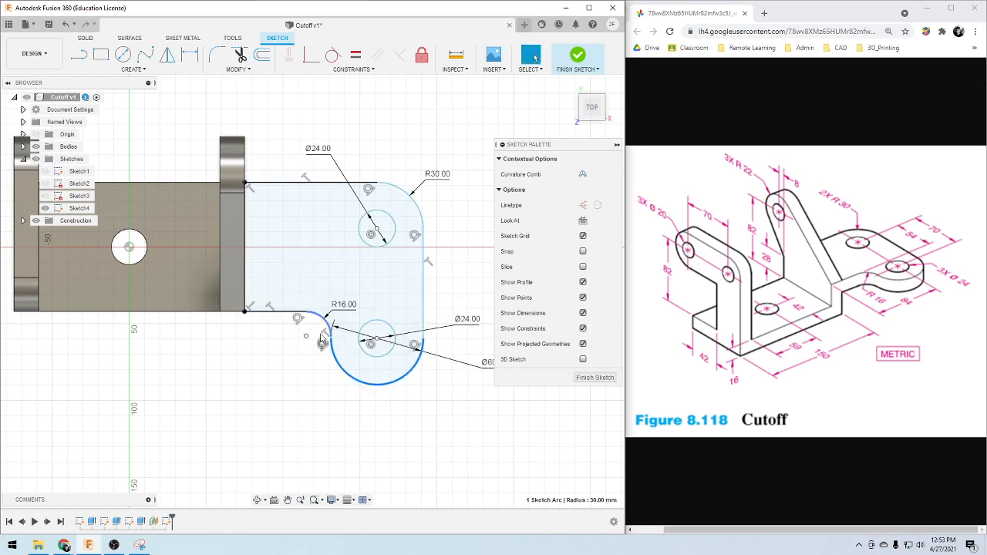
{"action": "key", "text": "d"}
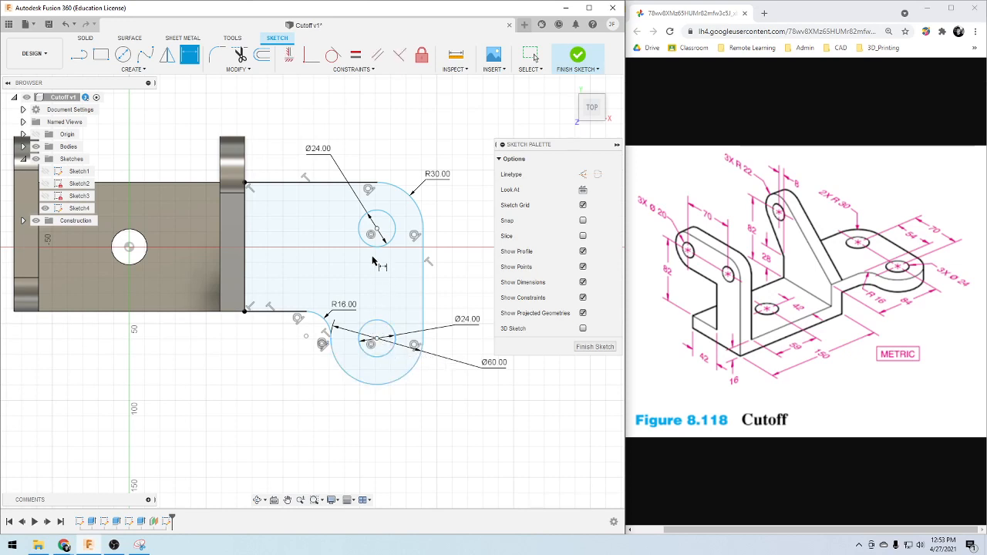
{"action": "left_click", "coordinate": [377, 228]}
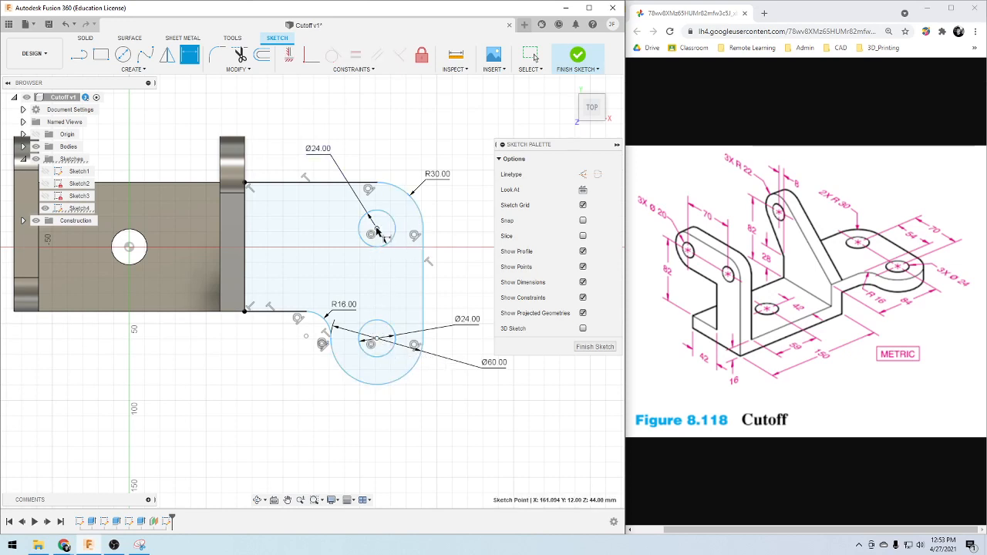
{"action": "left_click", "coordinate": [377, 339]}
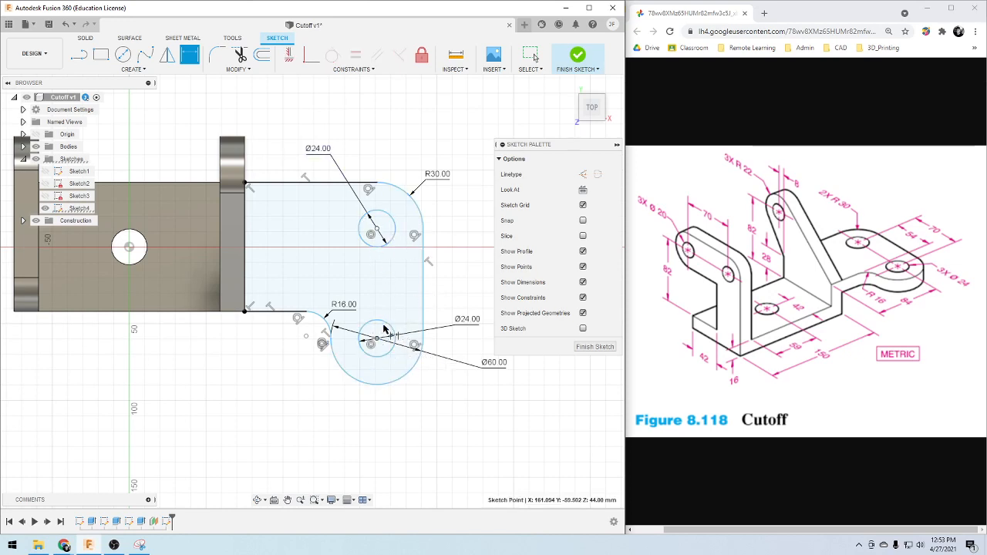
{"action": "left_click", "coordinate": [391, 242]}
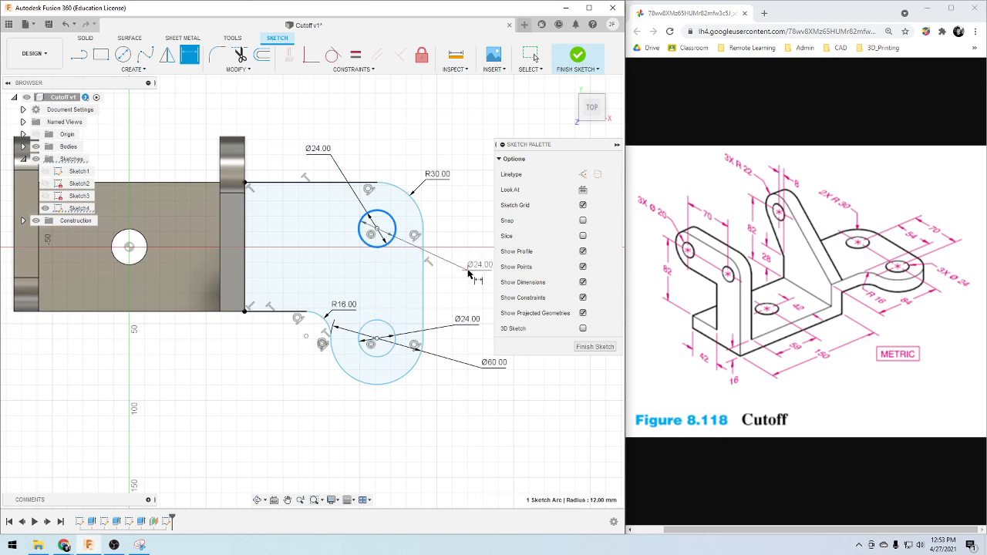
{"action": "key", "text": "Escape"}
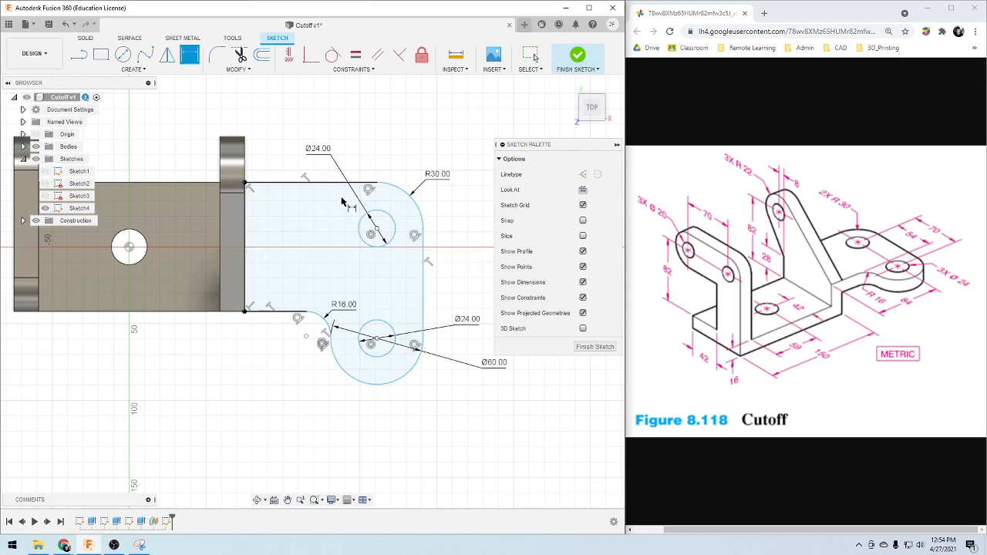
Add a spacing dimension between the two 24 mm circles and try to set it to 70 mm
{"action": "left_click", "coordinate": [391, 243]}
{"action": "left_click", "coordinate": [390, 352]}
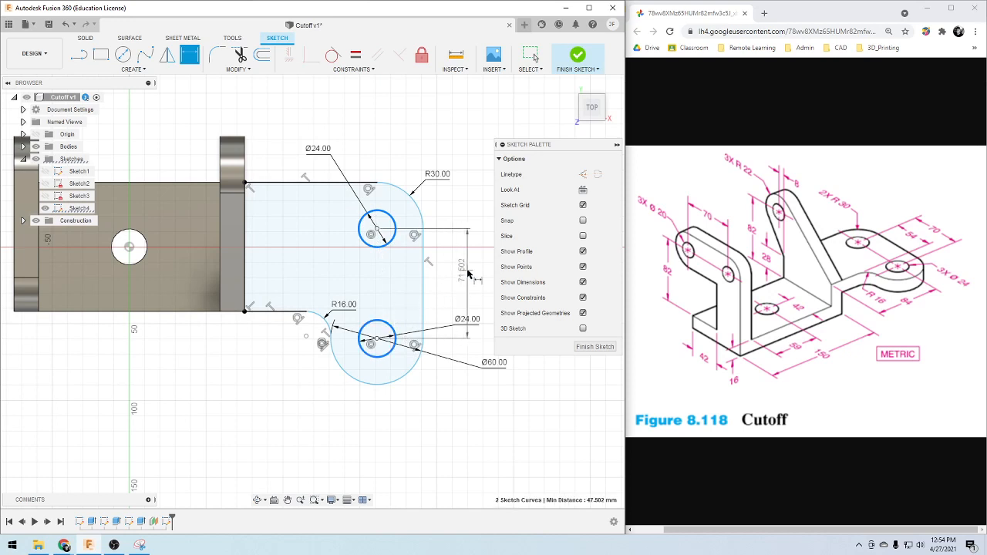
{"action": "left_click", "coordinate": [466, 277]}
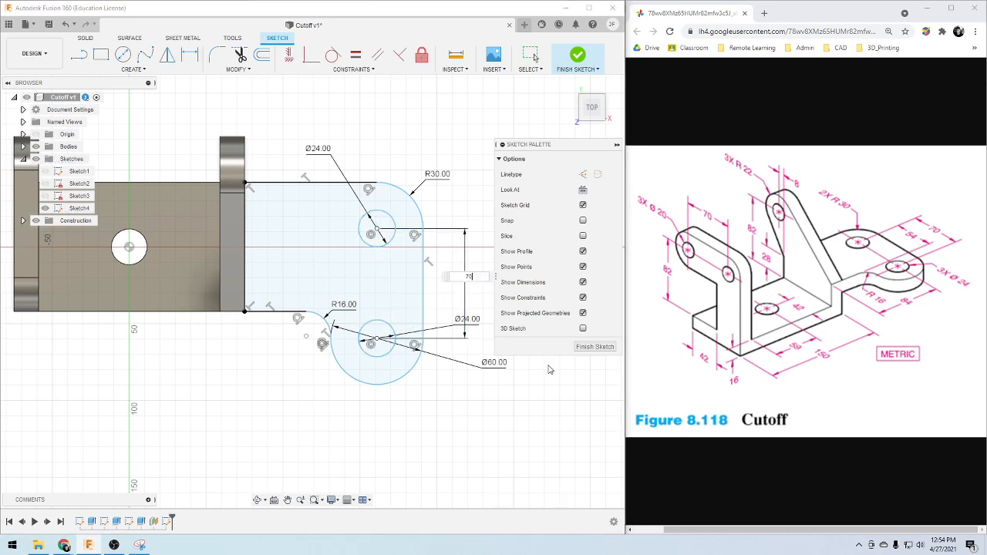
{"action": "key", "text": "Escape"}
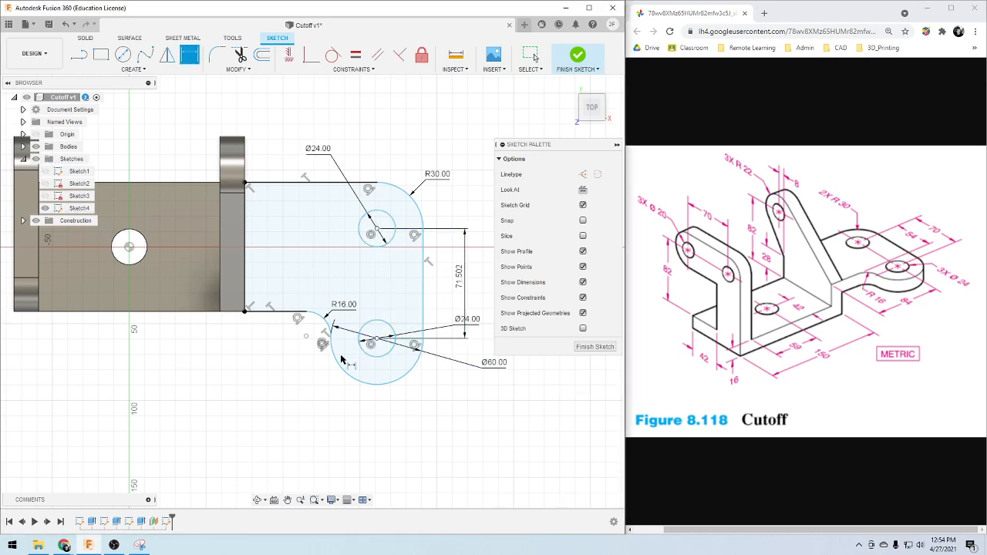
{"action": "scroll", "coordinate": [331, 339], "scroll_direction": "up", "scroll_amount": 2}
{"action": "key", "text": "Escape"}
Delete the R16 fillet arc at the flange's inner corner
{"action": "left_click", "coordinate": [327, 316]}
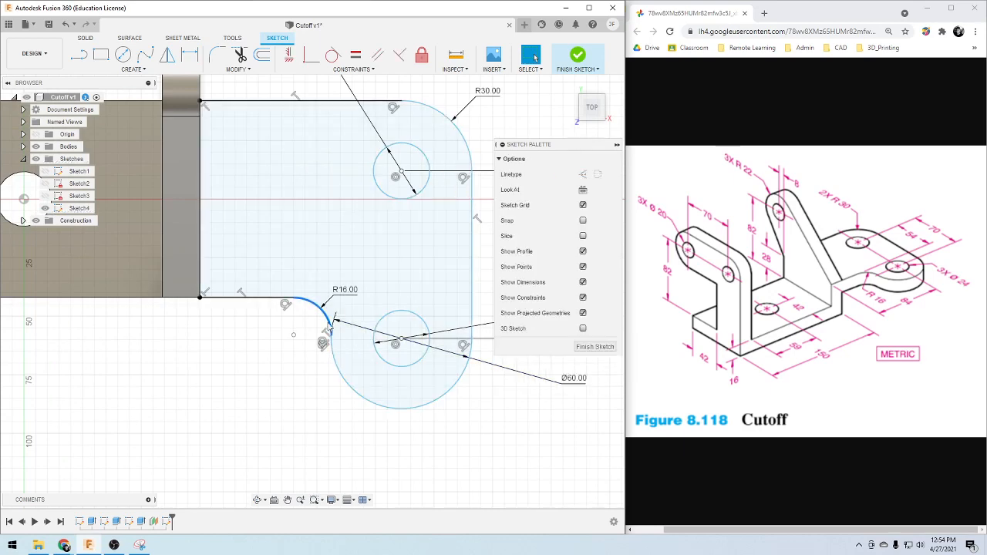
{"action": "key", "text": "Delete"}
{"action": "scroll", "coordinate": [378, 369], "scroll_direction": "down", "scroll_amount": 3}
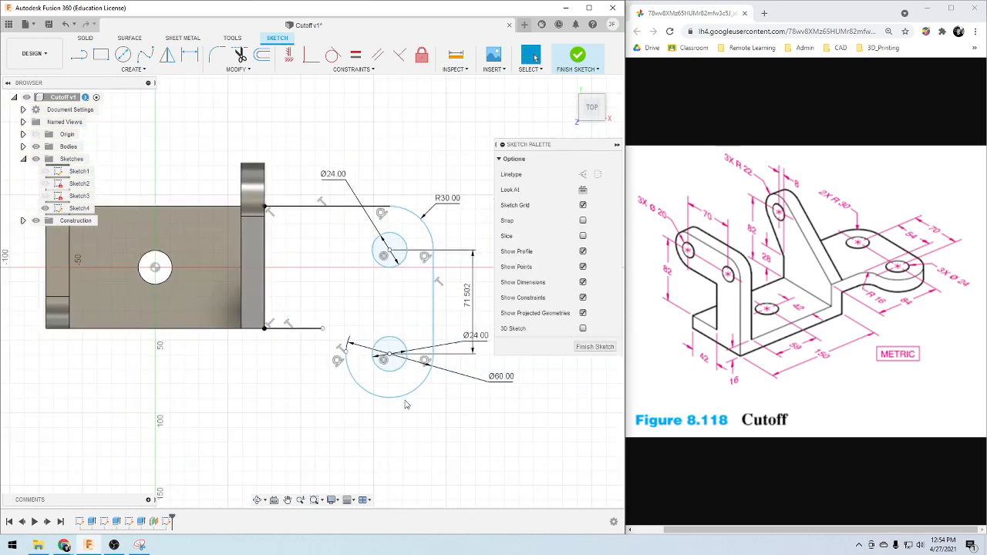
Set the spacing between the centres of the flange's two 24 mm circles to 70 mm
{"action": "scroll", "coordinate": [452, 432], "scroll_direction": "down", "scroll_amount": 1}
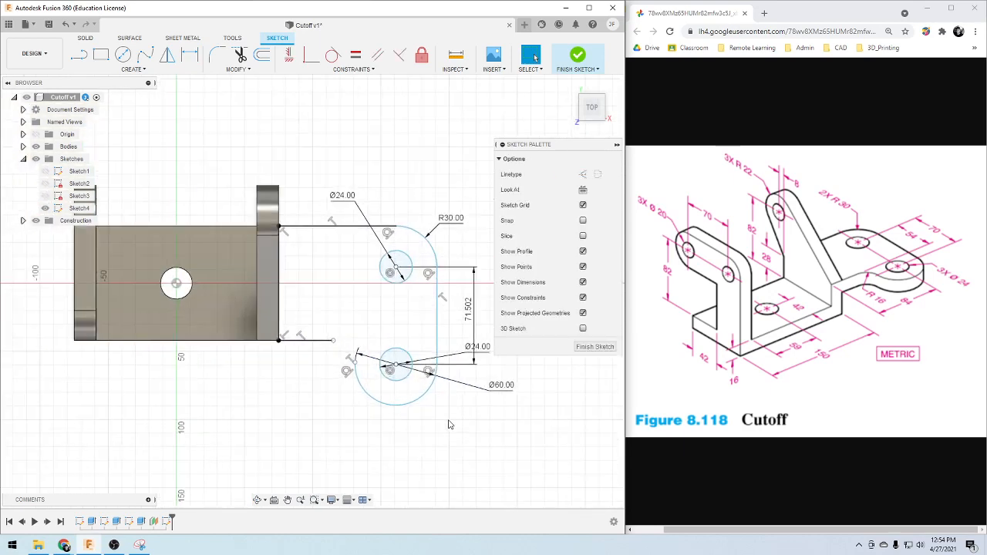
{"action": "scroll", "coordinate": [440, 398], "scroll_direction": "up", "scroll_amount": 3}
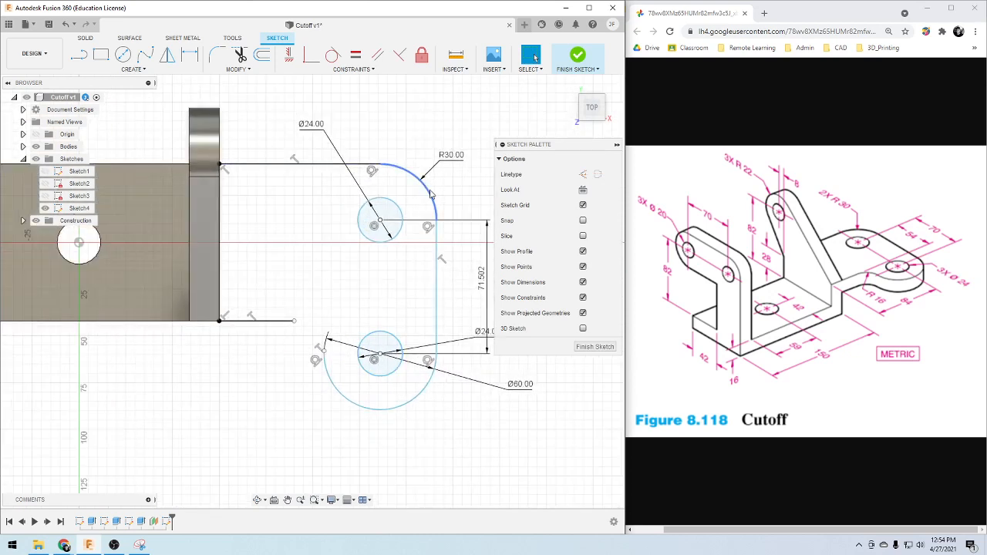
{"action": "double_click", "coordinate": [482, 278]}
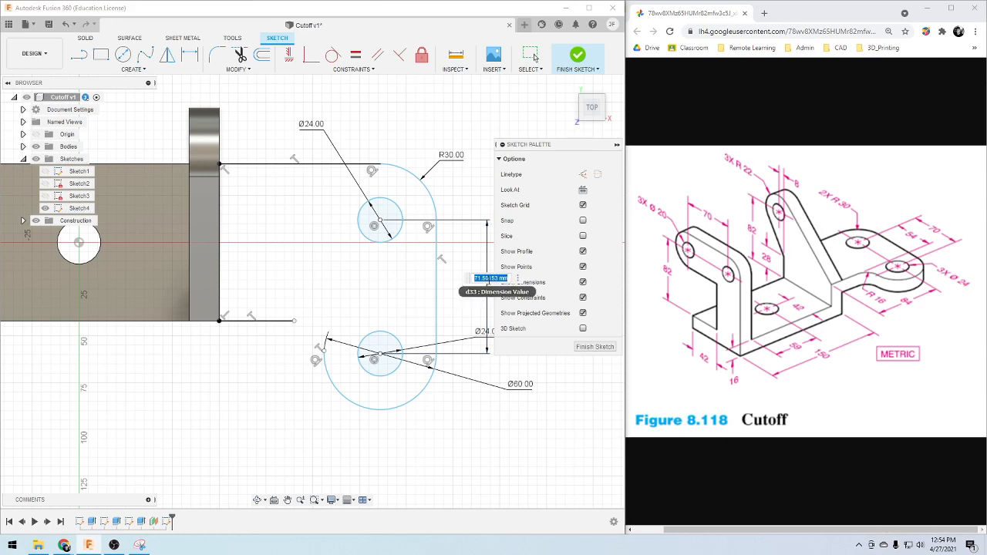
{"action": "type", "text": "70"}
{"action": "key", "text": "Return"}
{"action": "scroll", "coordinate": [277, 337], "scroll_direction": "up", "scroll_amount": 2}
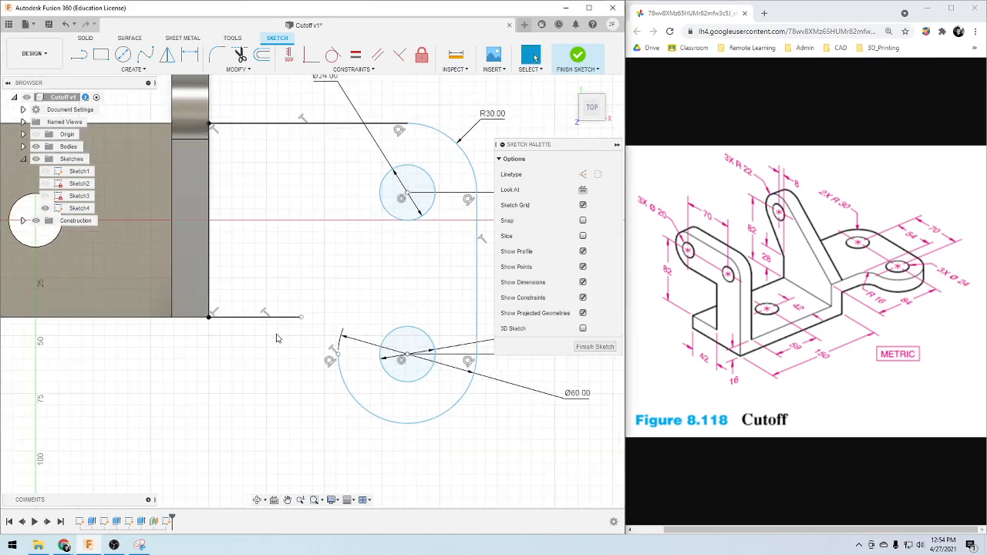
Close the flange's inner corner with a vertical line from the 60 mm arc's open end and a horizontal line to the edge's loose end
{"action": "left_click", "coordinate": [127, 59]}
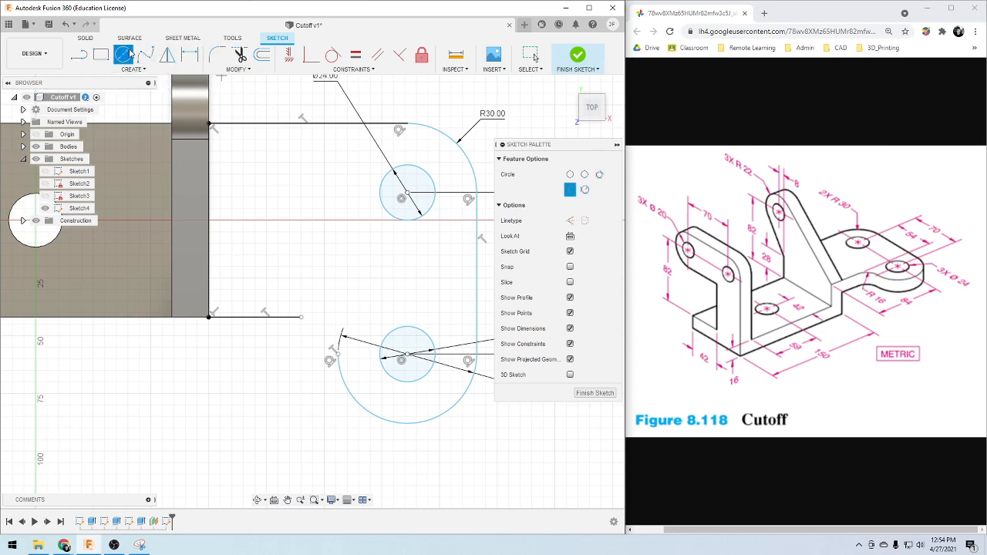
{"action": "left_click", "coordinate": [78, 54]}
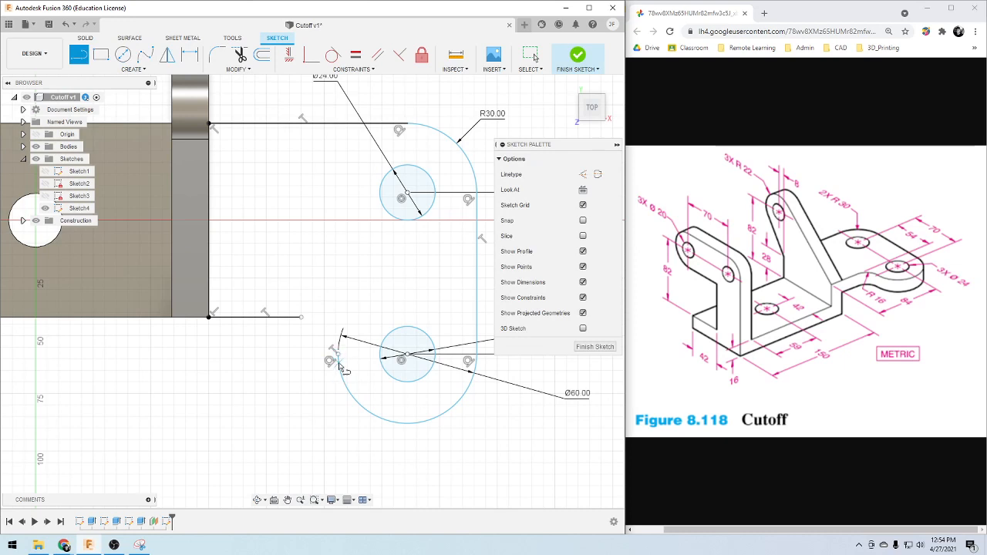
{"action": "left_click", "coordinate": [339, 353]}
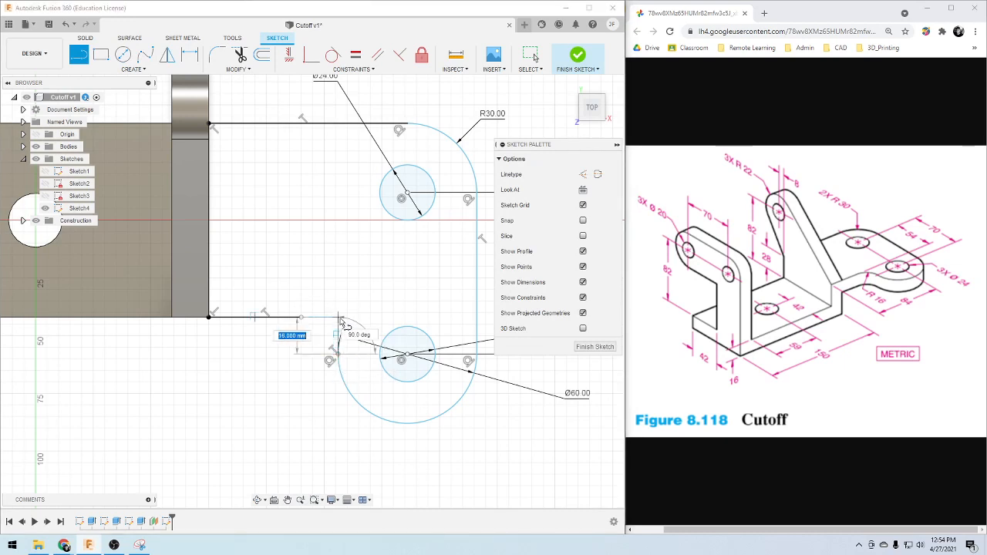
{"action": "left_click", "coordinate": [339, 318]}
{"action": "left_click", "coordinate": [301, 317]}
{"action": "scroll", "coordinate": [357, 307], "scroll_direction": "down", "scroll_amount": 2}
{"action": "scroll", "coordinate": [370, 340], "scroll_direction": "up", "scroll_amount": 2}
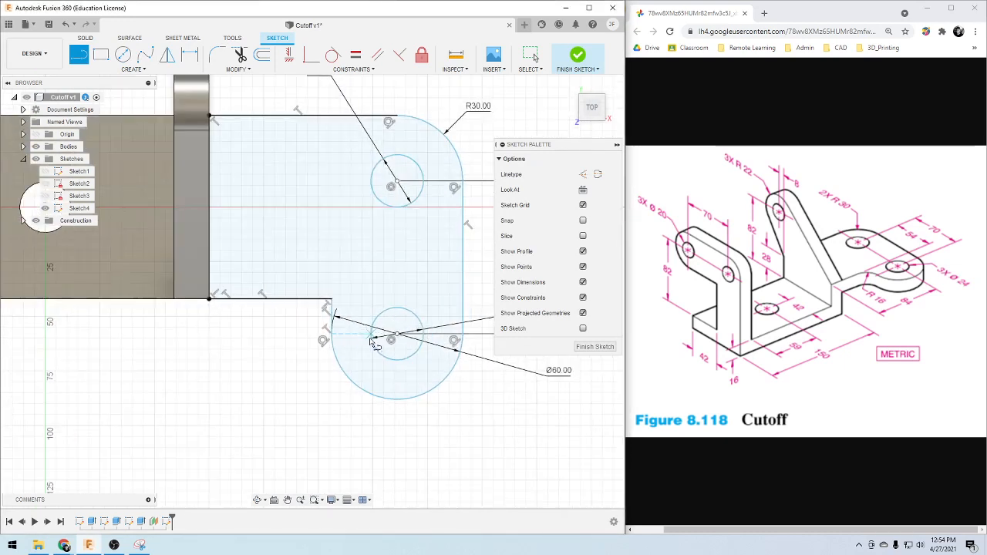
Try to make the short vertical line at the inner corner tangent to the 60 mm arc
{"action": "scroll", "coordinate": [373, 344], "scroll_direction": "up", "scroll_amount": 2}
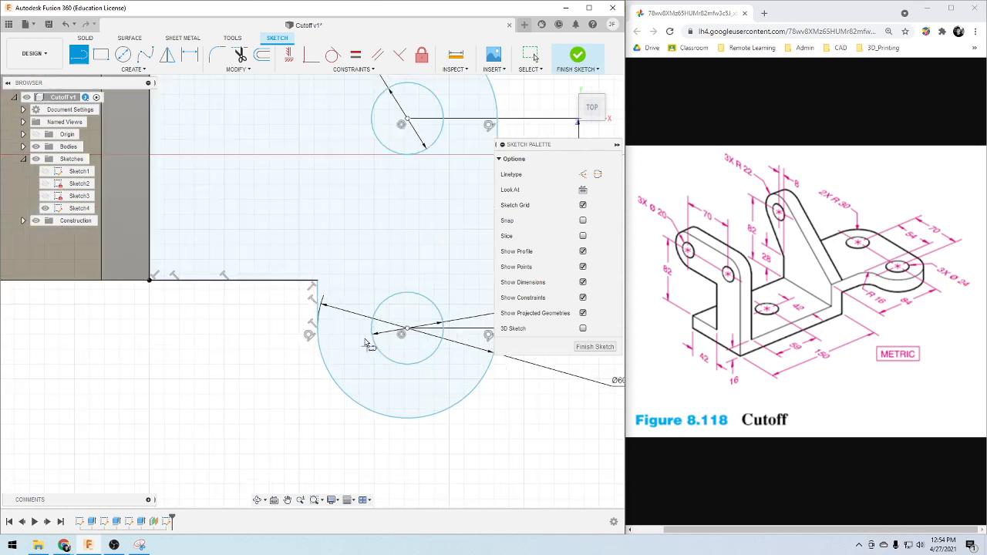
{"action": "left_click", "coordinate": [330, 59]}
{"action": "left_click", "coordinate": [317, 307]}
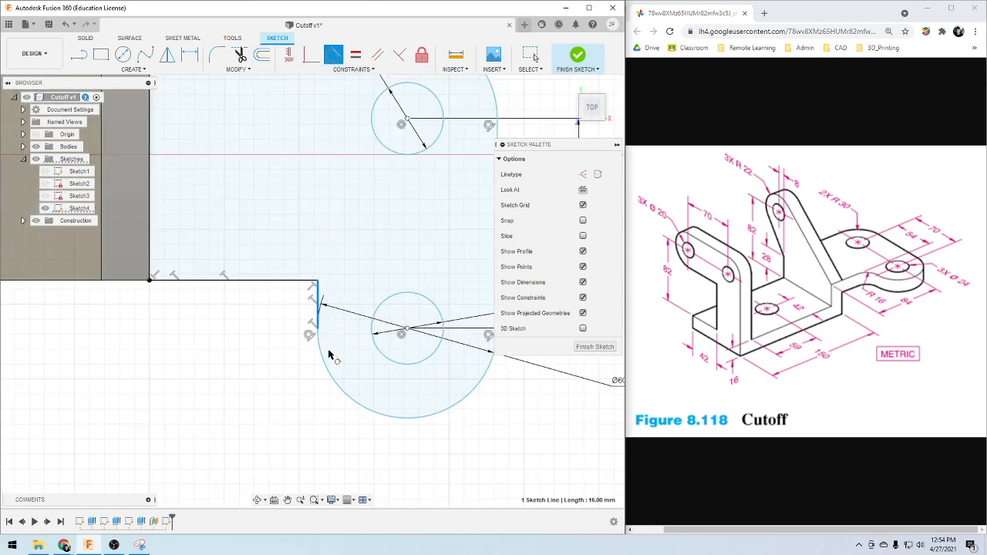
{"action": "left_click", "coordinate": [330, 355]}
{"action": "scroll", "coordinate": [426, 378], "scroll_direction": "down", "scroll_amount": 2}
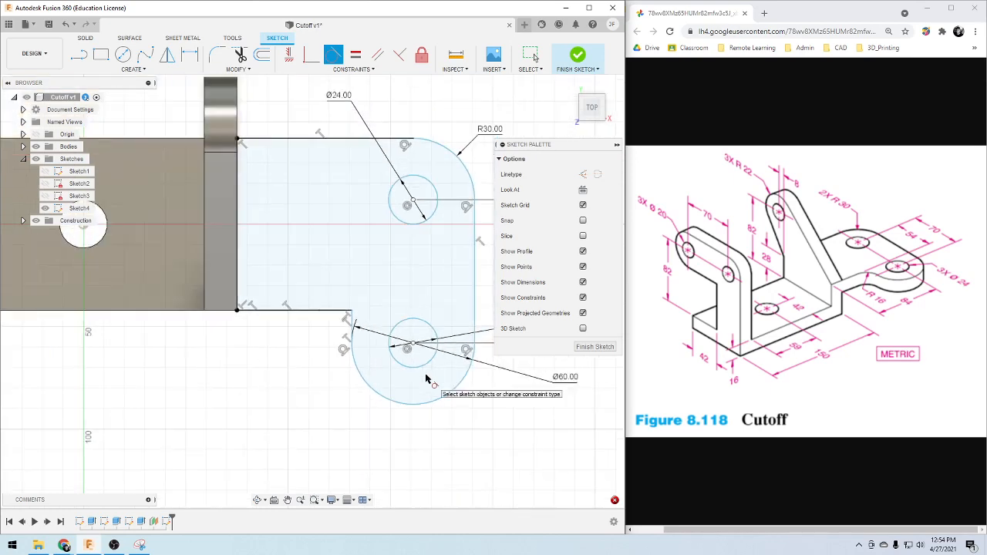
{"action": "scroll", "coordinate": [426, 379], "scroll_direction": "up", "scroll_amount": 1}
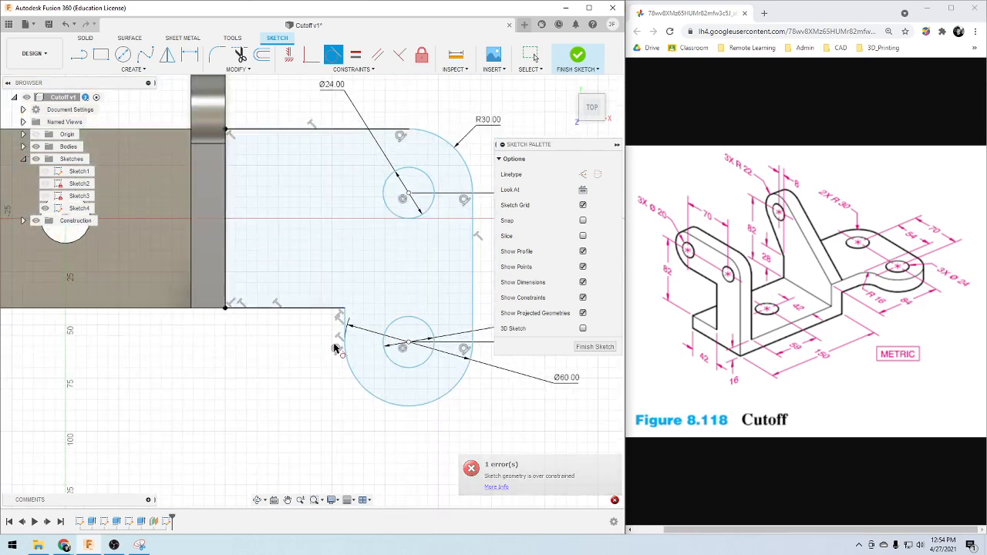
{"action": "scroll", "coordinate": [334, 348], "scroll_direction": "up", "scroll_amount": 2}
{"action": "scroll", "coordinate": [337, 313], "scroll_direction": "down", "scroll_amount": 1}
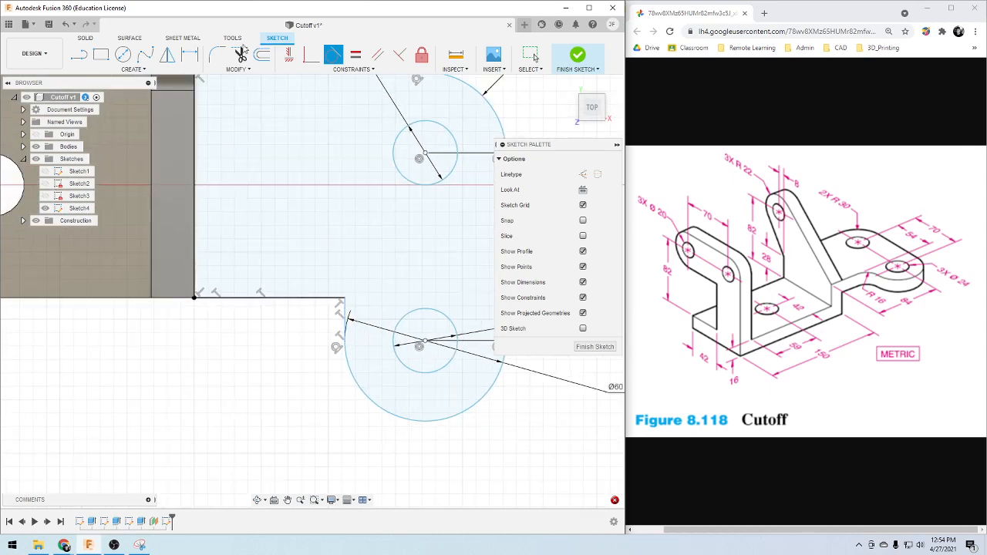
Fillet the flange's inner corner between the short vertical line and the horizontal edge with a 16 mm radius
{"action": "left_click", "coordinate": [216, 54]}
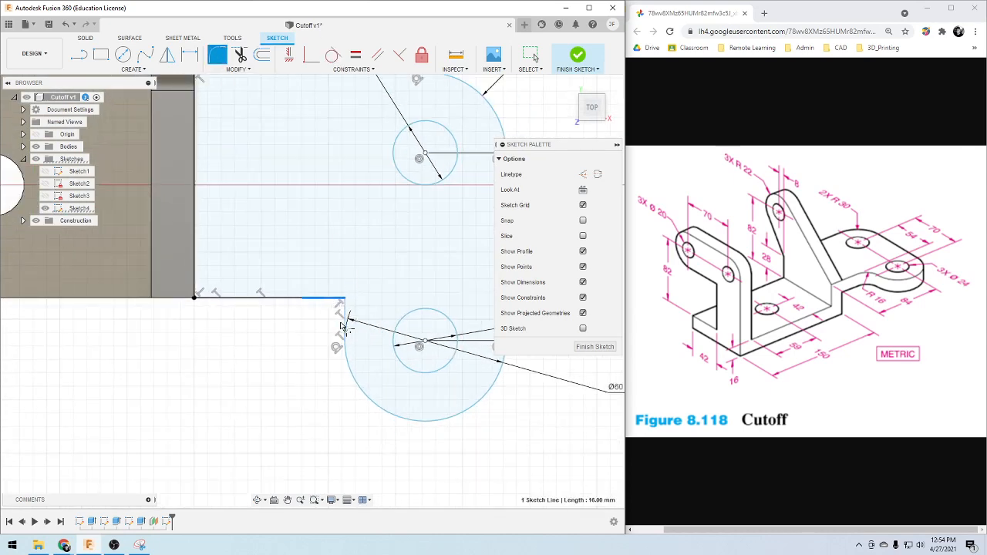
{"action": "left_click", "coordinate": [341, 326]}
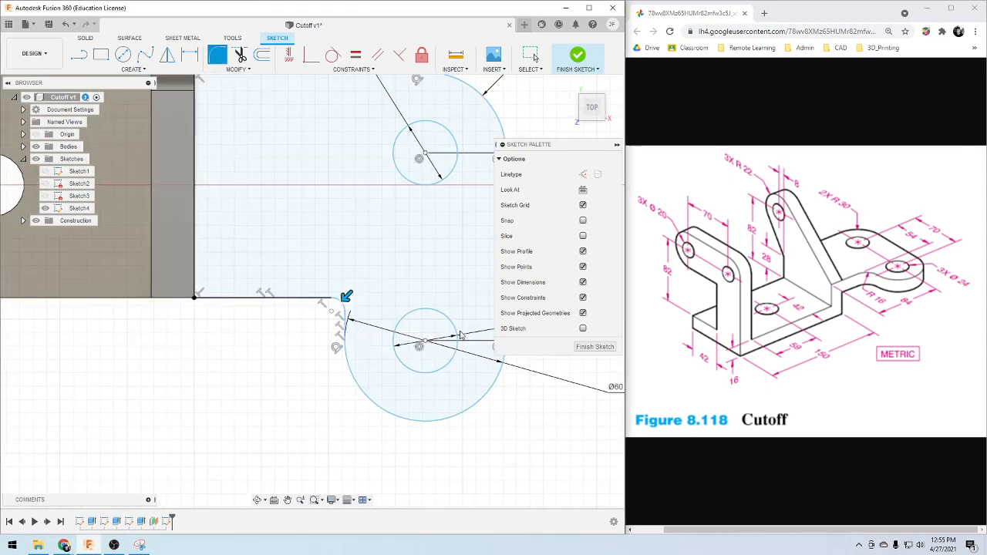
{"action": "key", "text": "Return"}
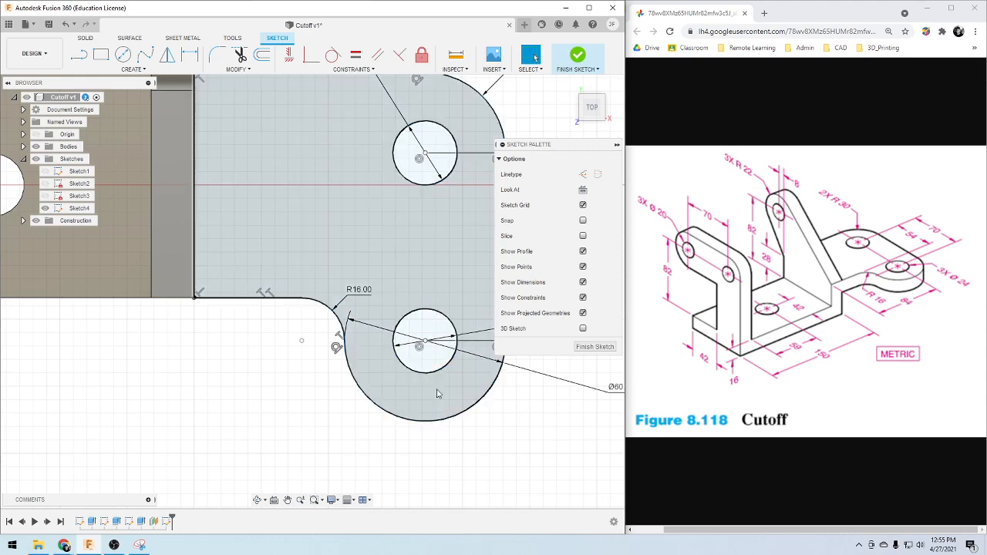
{"action": "scroll", "coordinate": [429, 444], "scroll_direction": "down", "scroll_amount": 2}
{"action": "scroll", "coordinate": [480, 435], "scroll_direction": "down", "scroll_amount": 3}
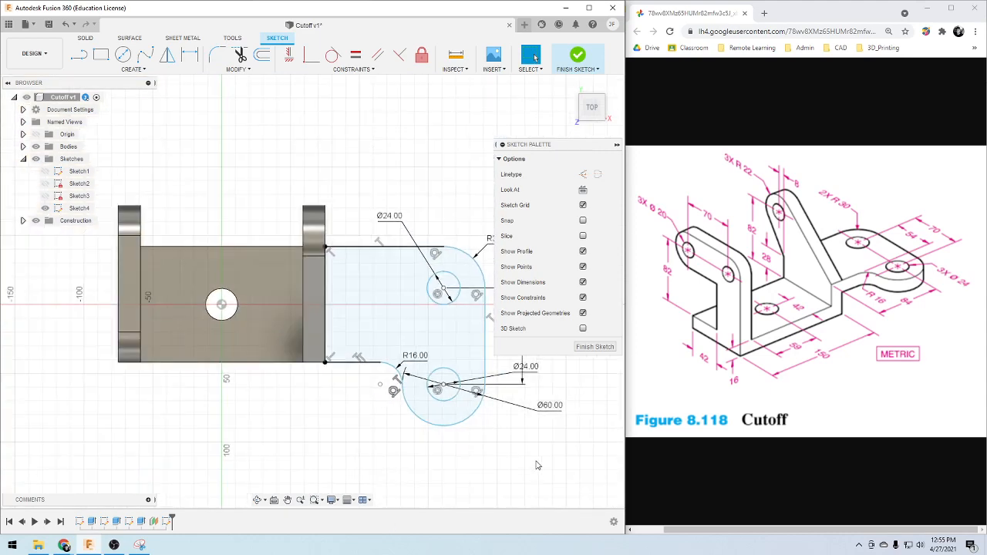
Move the diameter label of the 24 mm circle inside the 60 mm arc to a clear spot below the flange
{"action": "scroll", "coordinate": [538, 466], "scroll_direction": "up", "scroll_amount": 2}
{"action": "scroll", "coordinate": [488, 443], "scroll_direction": "down", "scroll_amount": 4}
{"action": "scroll", "coordinate": [490, 443], "scroll_direction": "down", "scroll_amount": 3}
{"action": "scroll", "coordinate": [455, 462], "scroll_direction": "up", "scroll_amount": 3}
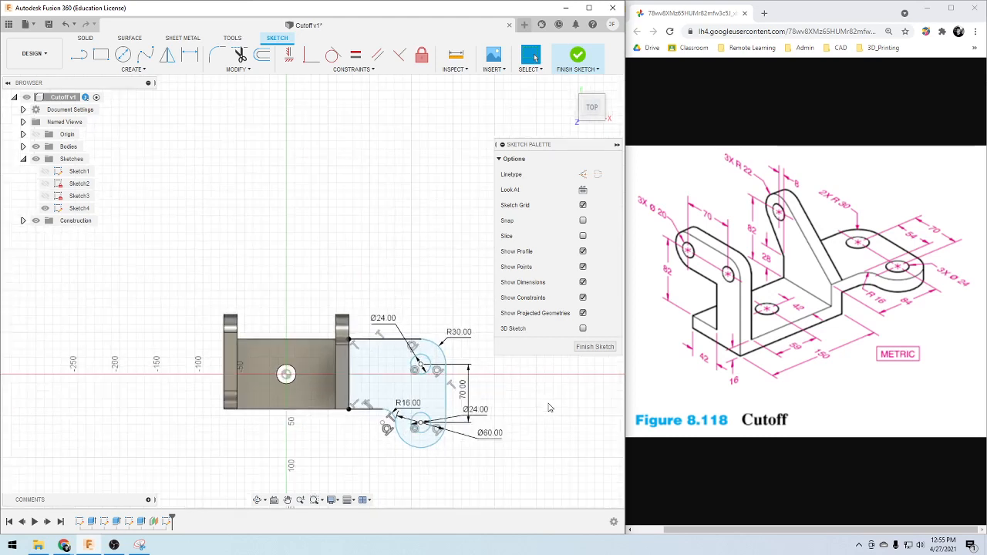
{"action": "scroll", "coordinate": [466, 429], "scroll_direction": "up", "scroll_amount": 2}
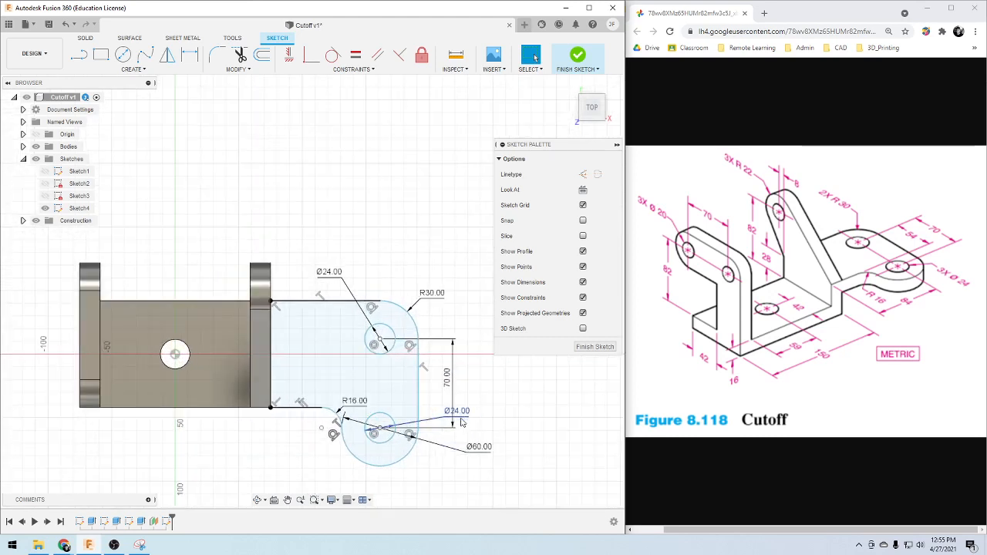
{"action": "left_click", "coordinate": [455, 478]}
{"action": "key", "text": "Return"}
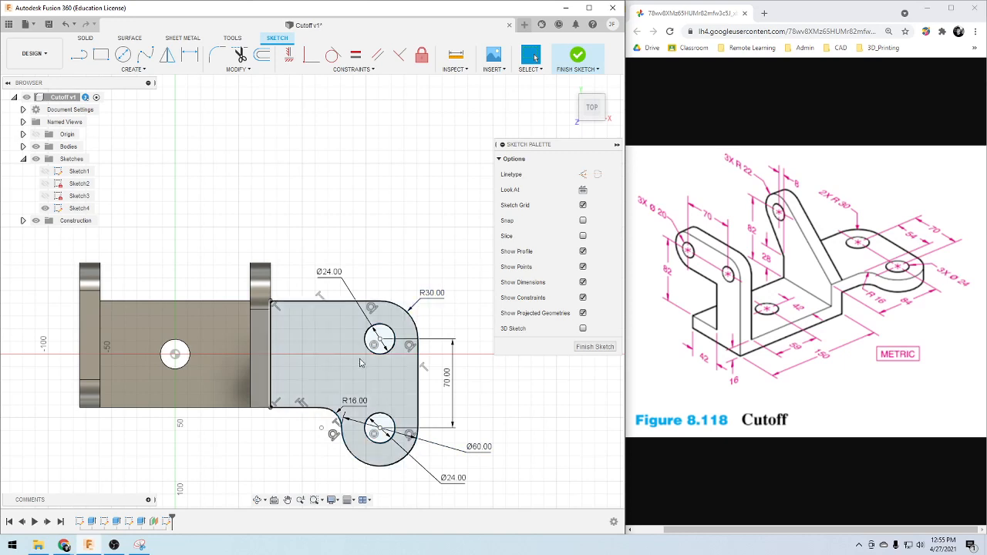
{"action": "key", "text": "d"}
{"action": "left_click", "coordinate": [319, 407]}
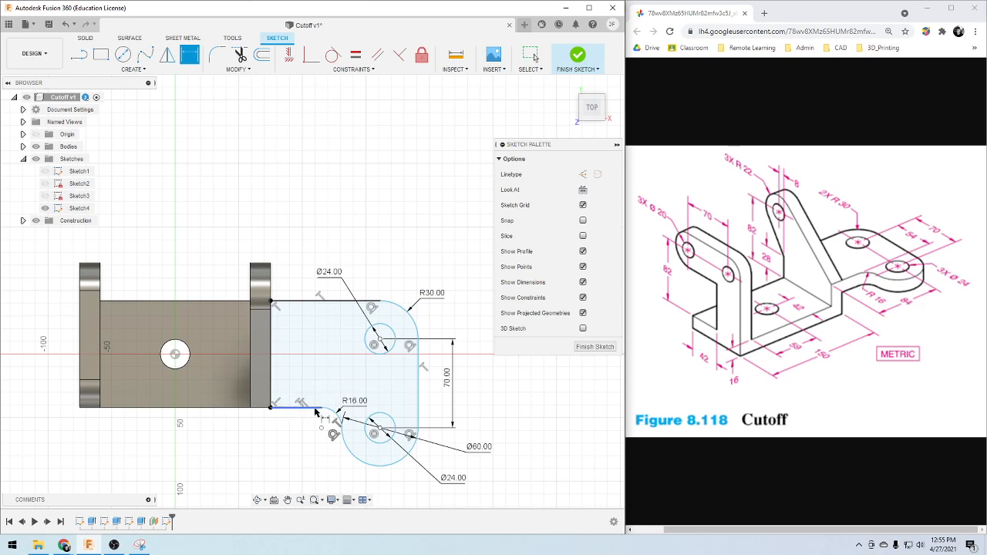
{"action": "left_click", "coordinate": [380, 340]}
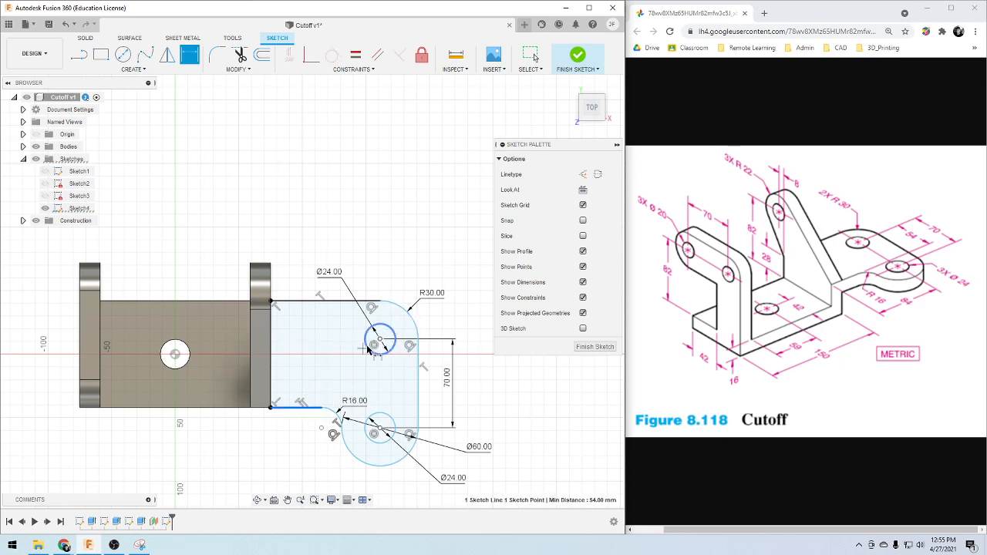
{"action": "key", "text": "Escape"}
{"action": "left_click", "coordinate": [313, 407]}
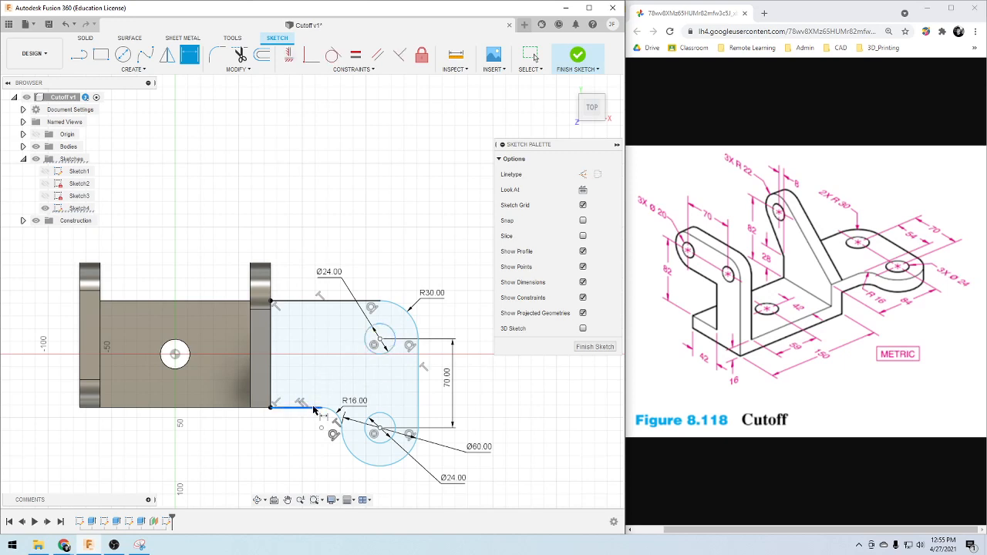
{"action": "left_click", "coordinate": [367, 348]}
{"action": "key", "text": "Escape"}
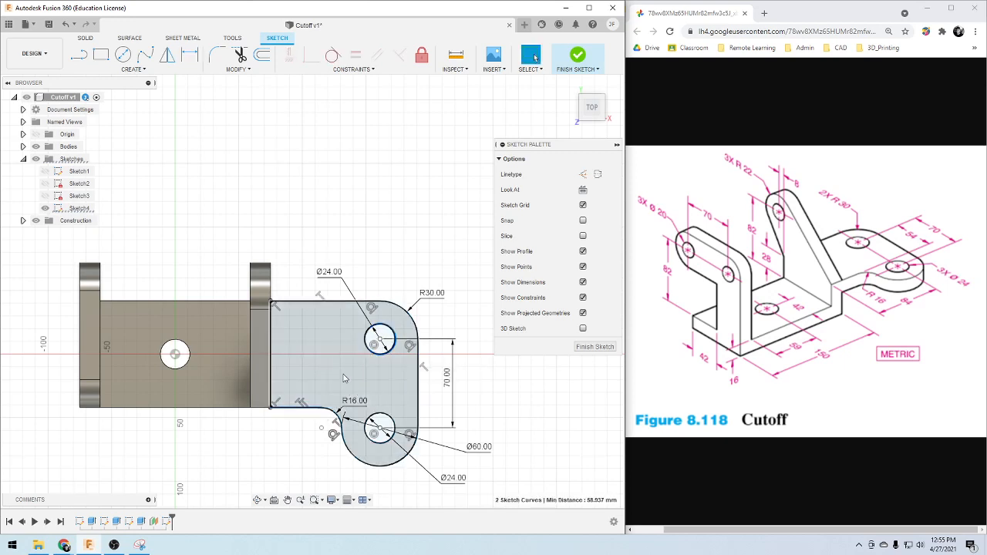
Dimension the distance from the bracket-side edge of the flange to the centre of the circle inside the 60 mm arc as 84 mm
{"action": "scroll", "coordinate": [356, 389], "scroll_direction": "down", "scroll_amount": 3}
{"action": "scroll", "coordinate": [429, 444], "scroll_direction": "up", "scroll_amount": 3}
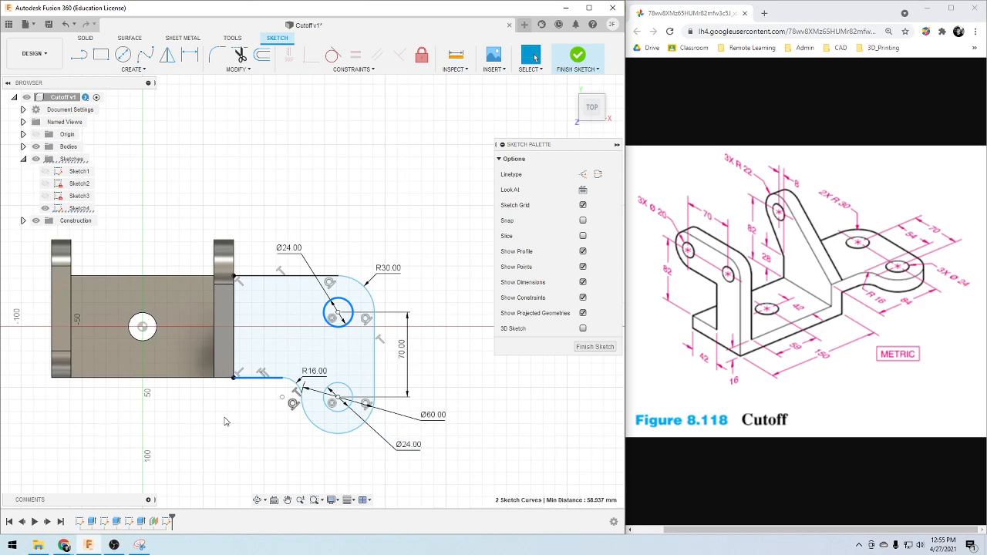
{"action": "middle_click_drag", "start_coordinate": [244, 439], "coordinate": [231, 401], "text": "shift"}
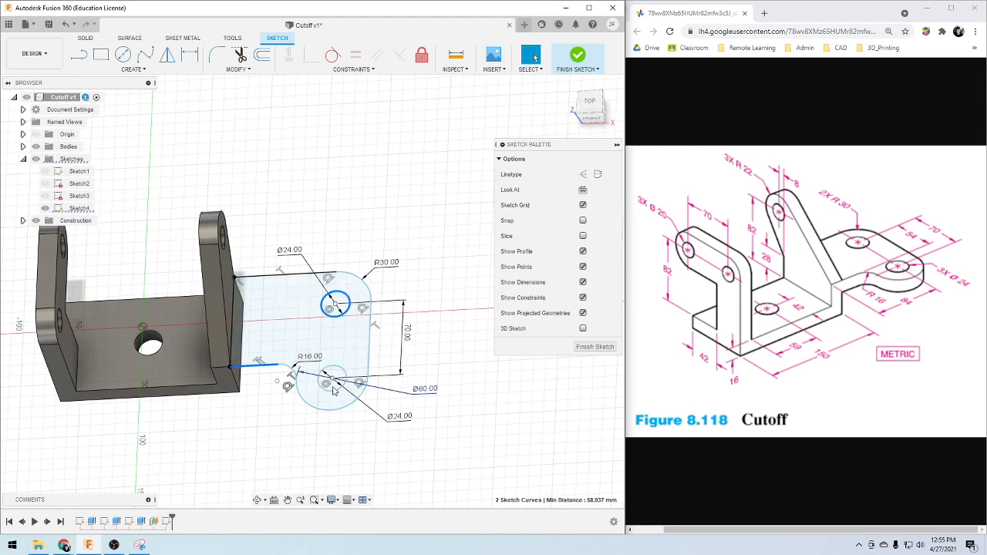
{"action": "key", "text": "d"}
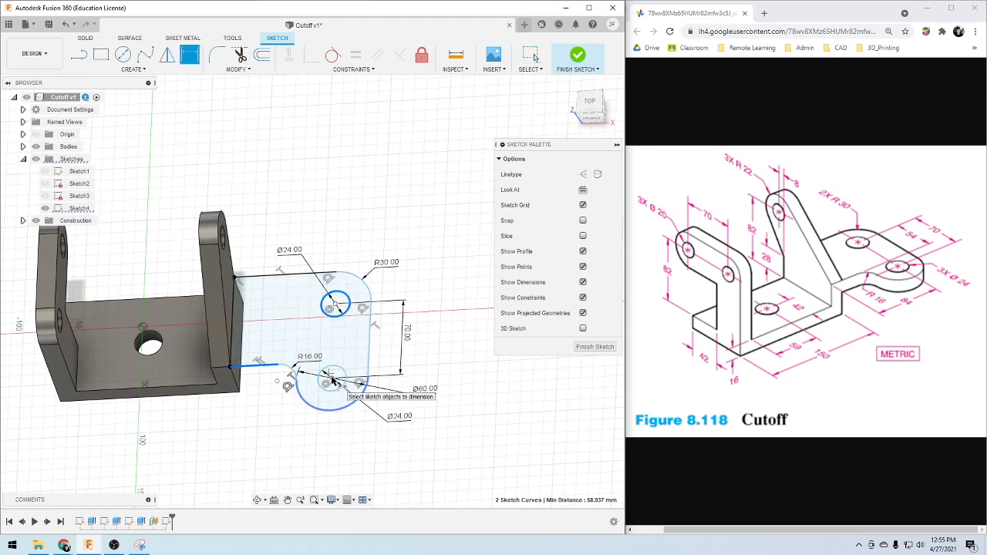
{"action": "left_click", "coordinate": [330, 380]}
{"action": "left_click", "coordinate": [233, 332]}
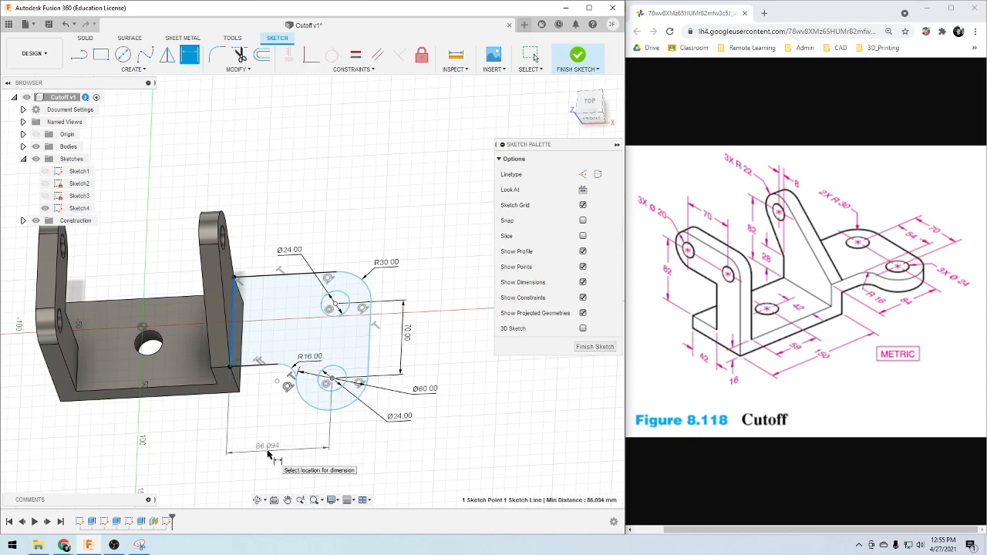
{"action": "left_click", "coordinate": [268, 454]}
{"action": "type", "text": "84"}
{"action": "key", "text": "Return"}
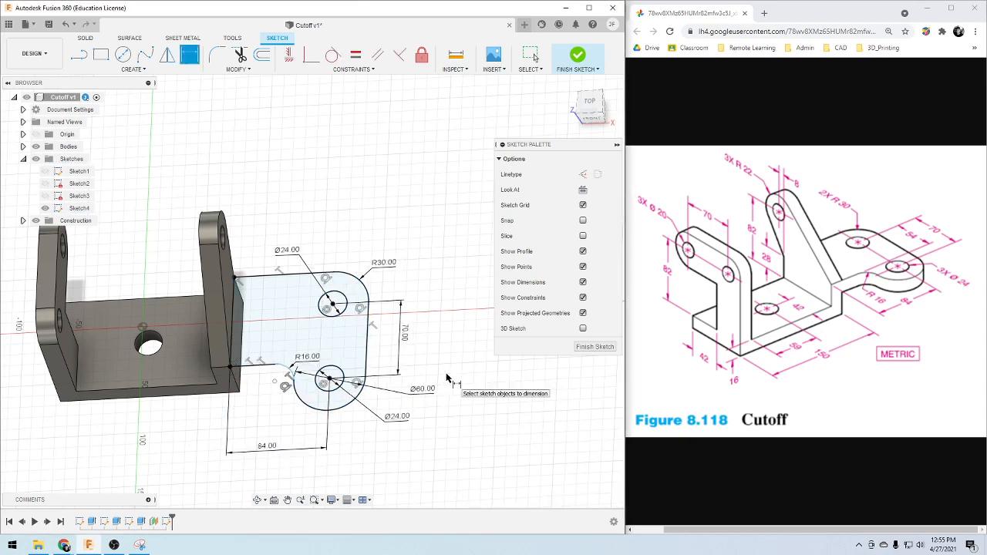
Apply a tangent constraint between the R16 corner arc and the flange's adjoining straight edge
{"action": "scroll", "coordinate": [165, 451], "scroll_direction": "up", "scroll_amount": 2}
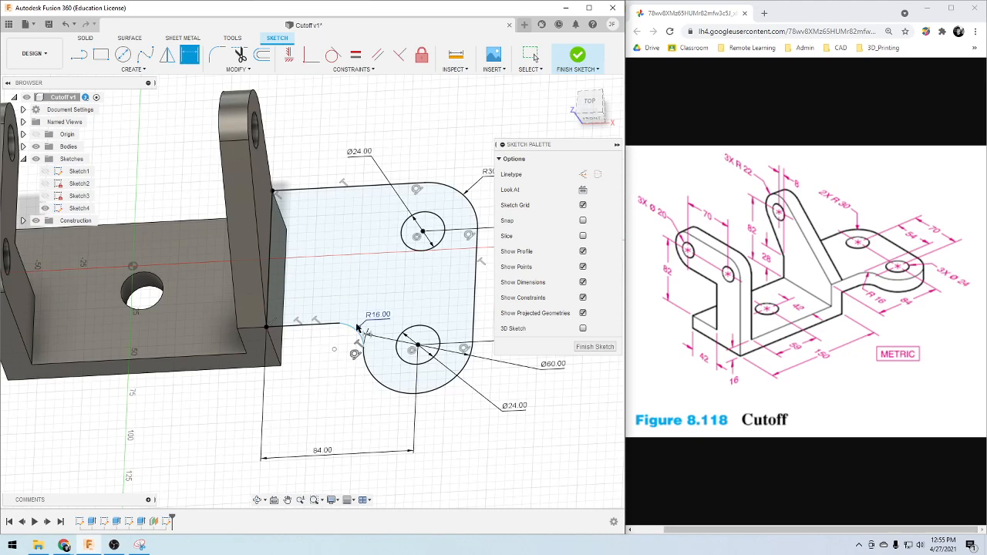
{"action": "scroll", "coordinate": [351, 334], "scroll_direction": "up", "scroll_amount": 4}
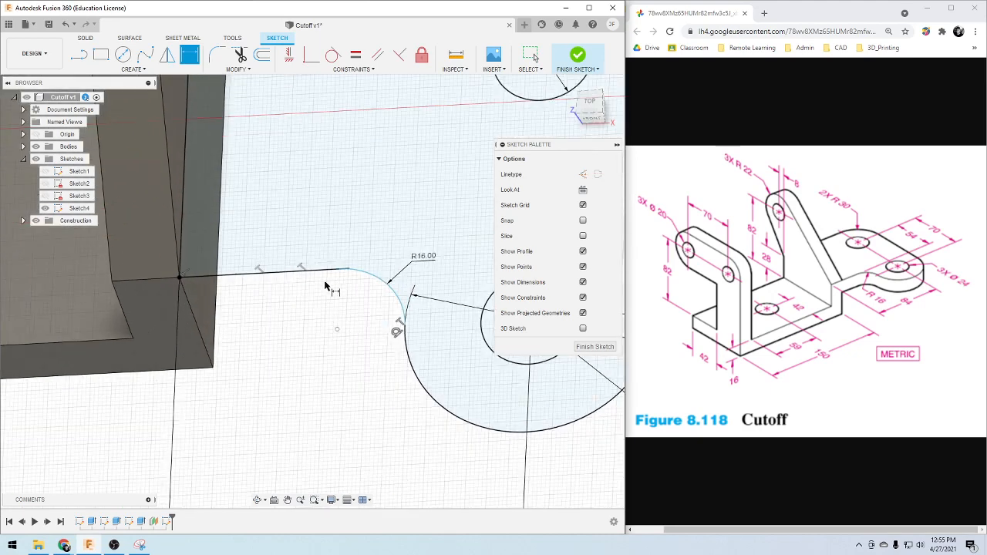
{"action": "scroll", "coordinate": [325, 287], "scroll_direction": "down", "scroll_amount": 3}
{"action": "scroll", "coordinate": [325, 292], "scroll_direction": "up", "scroll_amount": 4}
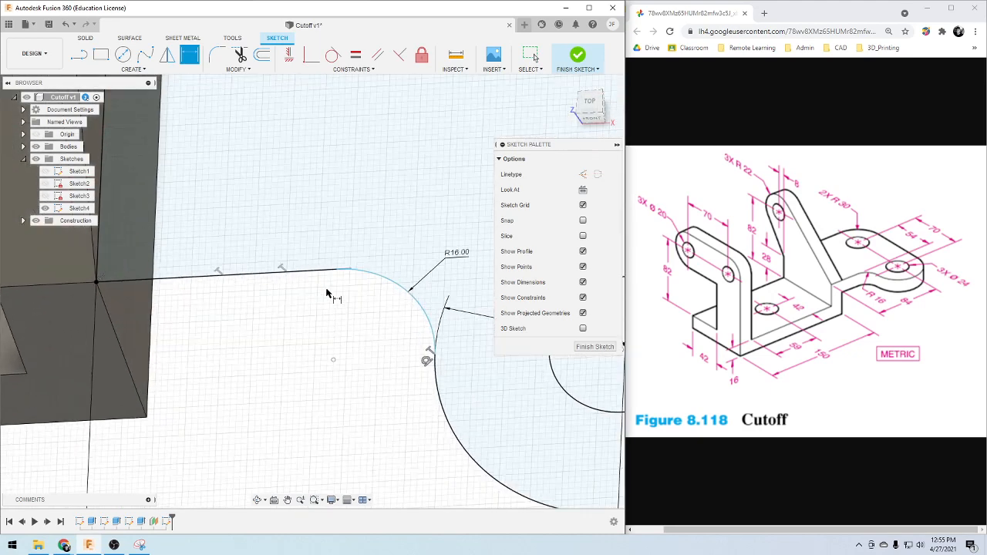
{"action": "left_click", "coordinate": [333, 54]}
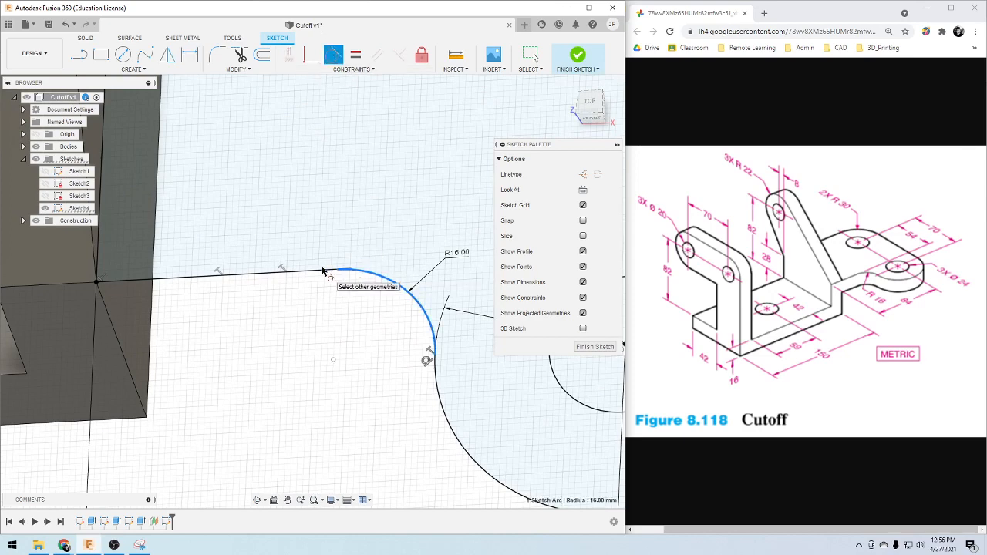
{"action": "scroll", "coordinate": [320, 403], "scroll_direction": "down", "scroll_amount": 5}
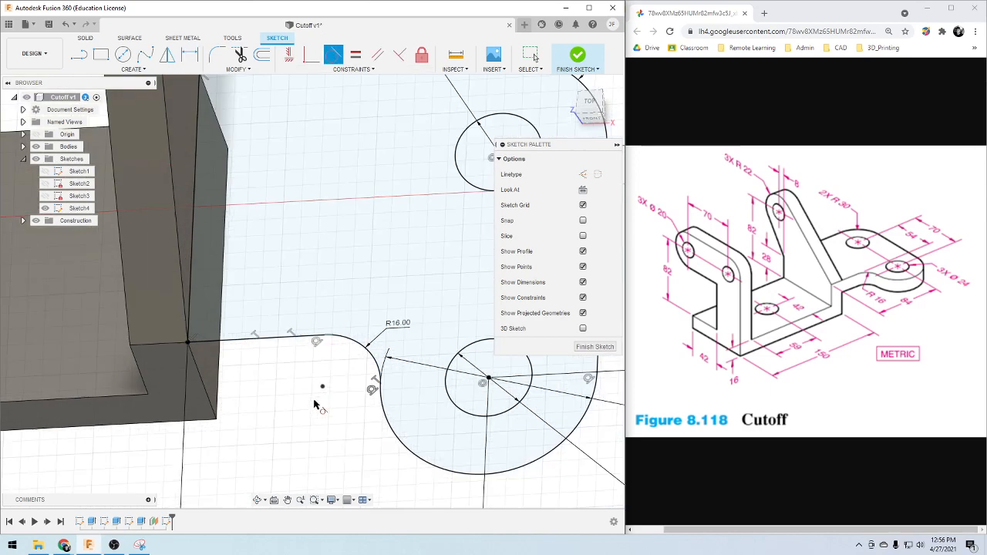
{"action": "scroll", "coordinate": [337, 429], "scroll_direction": "down", "scroll_amount": 3}
{"action": "scroll", "coordinate": [494, 427], "scroll_direction": "up", "scroll_amount": 2}
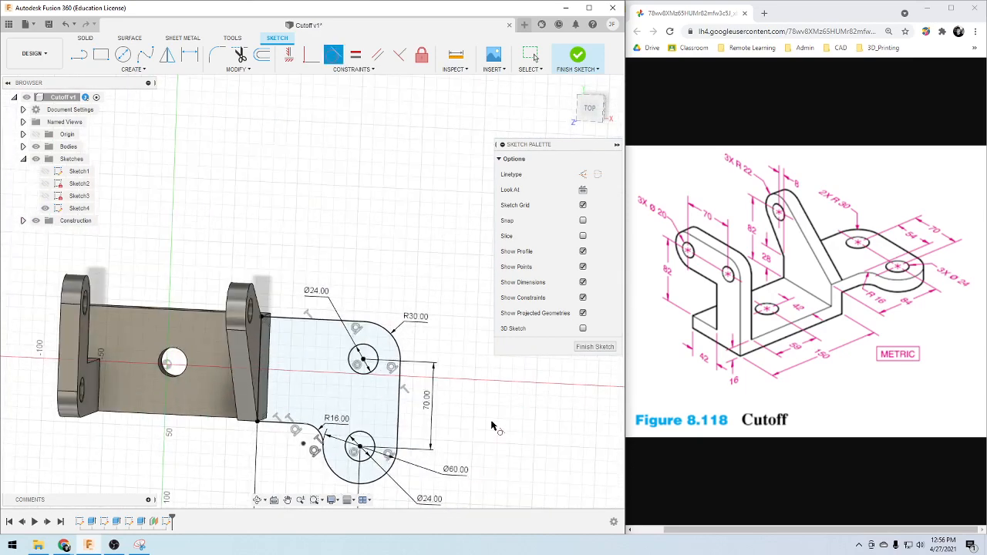
Extrude the side flange profile, without its two holes, 16 mm downward and join it to the bracket body
{"action": "middle_click_drag", "start_coordinate": [497, 488], "coordinate": [542, 440], "text": "shift"}
{"action": "scroll", "coordinate": [439, 452], "scroll_direction": "down", "scroll_amount": 3}
{"action": "scroll", "coordinate": [435, 452], "scroll_direction": "up", "scroll_amount": 2}
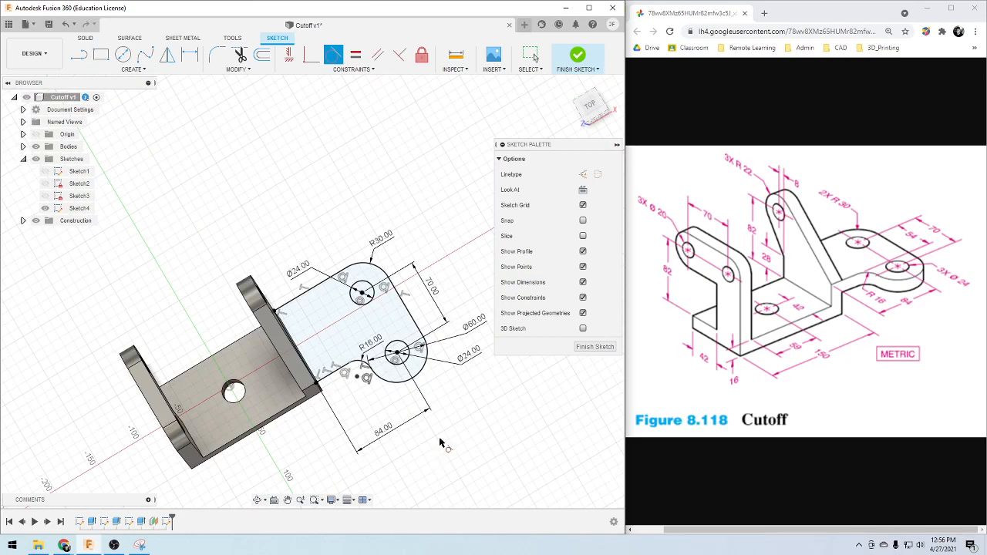
{"action": "mouse_move", "coordinate": [440, 443]}
{"action": "middle_mouse_down", "text": "shift"}
{"action": "mouse_move", "coordinate": [440, 378]}
{"action": "mouse_move", "coordinate": [371, 397]}
{"action": "mouse_move", "coordinate": [432, 416]}
{"action": "mouse_move", "coordinate": [440, 440]}
{"action": "middle_mouse_up", "text": "shift"}
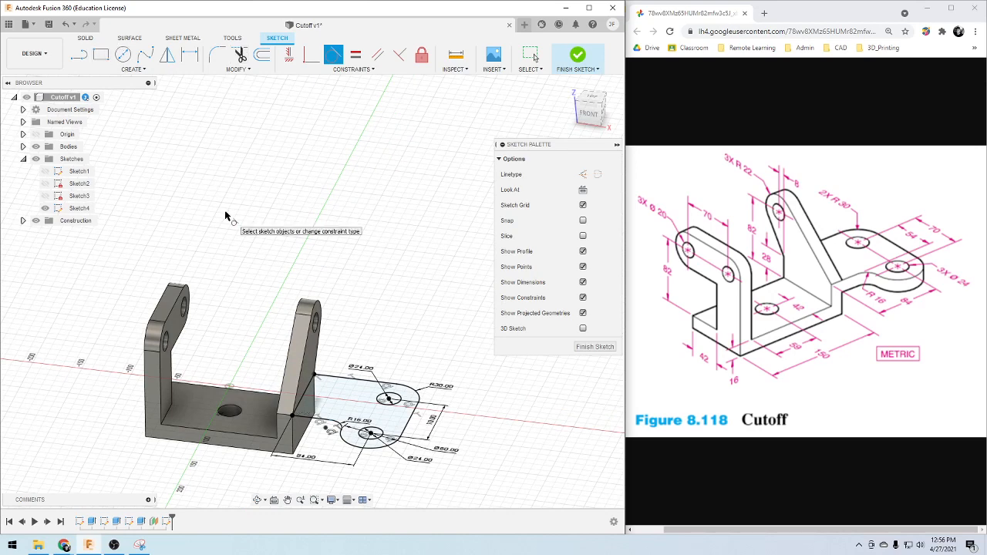
{"action": "key", "text": "e"}
{"action": "left_click", "coordinate": [328, 430]}
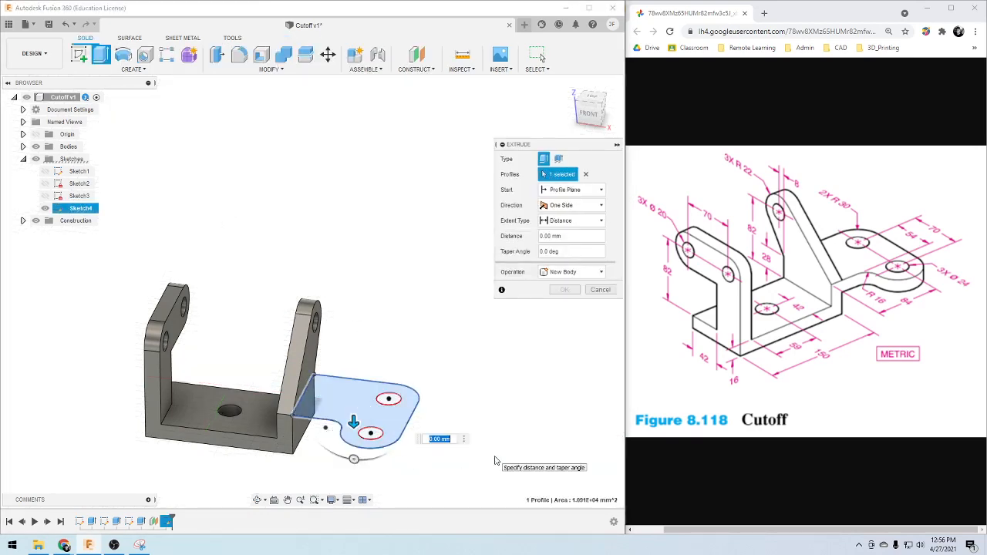
{"action": "type", "text": "16"}
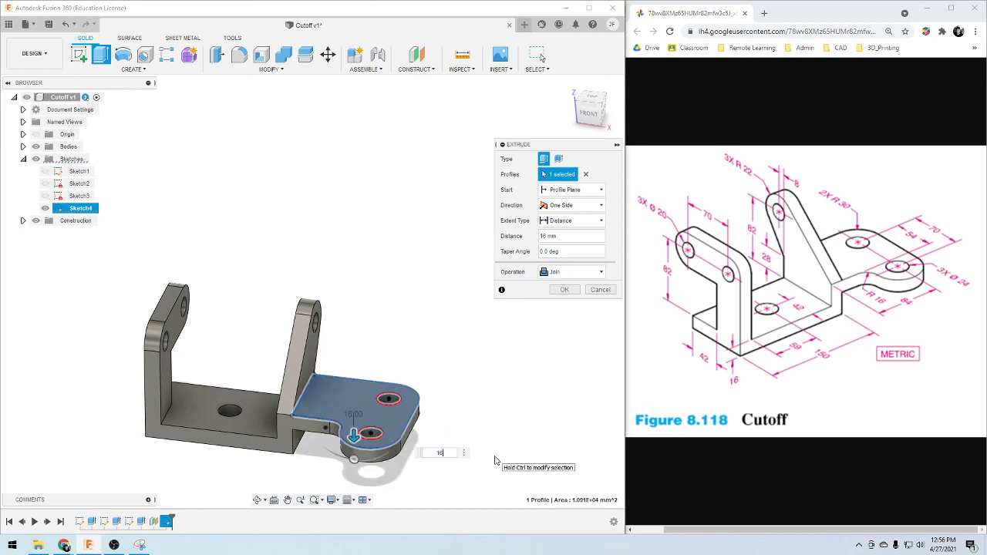
{"action": "left_click", "coordinate": [572, 294]}
Assign the Aluminum physical material from the Fusion 360 Material Library to the bracket body
{"action": "middle_click_drag", "start_coordinate": [445, 456], "coordinate": [249, 468], "text": "shift"}
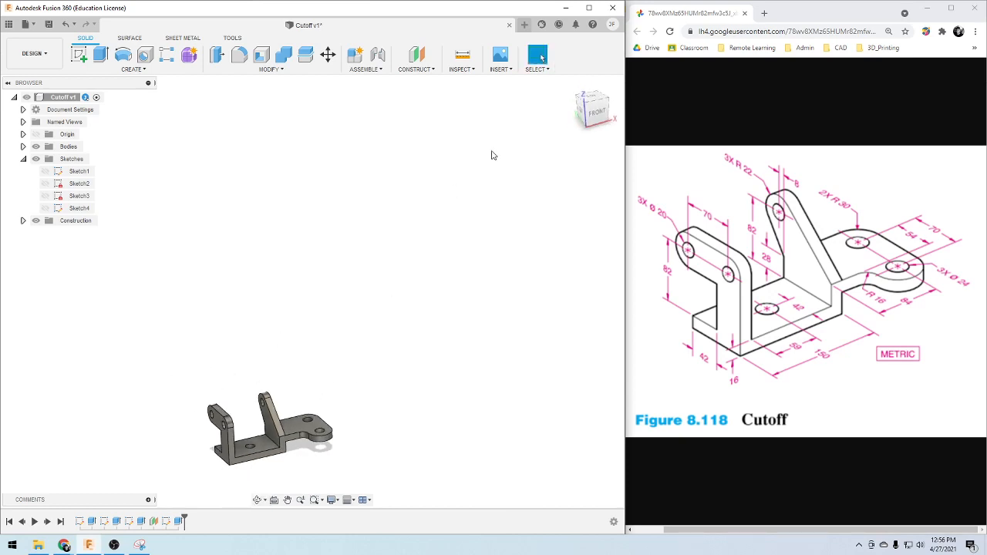
{"action": "scroll", "coordinate": [227, 480], "scroll_direction": "up", "scroll_amount": 5}
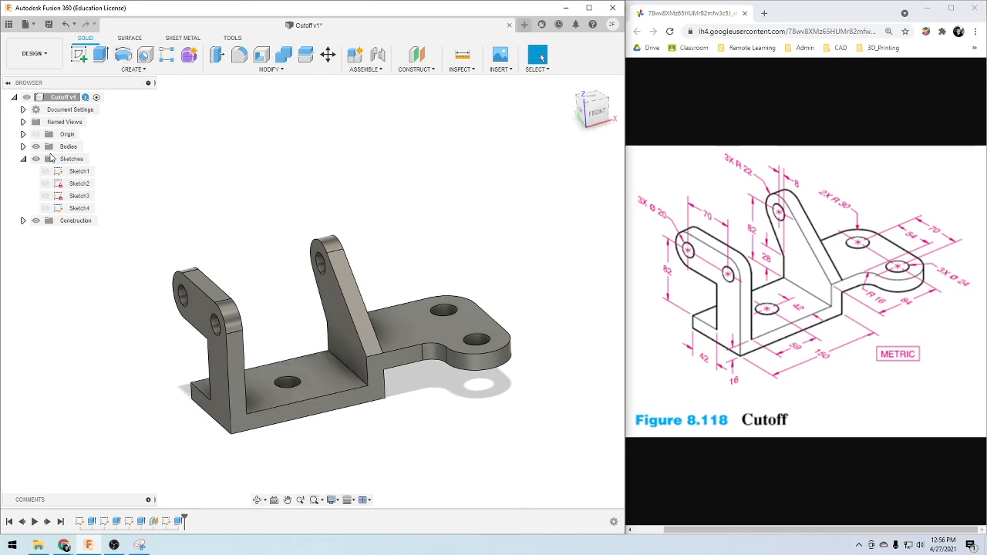
{"action": "left_click", "coordinate": [23, 159]}
{"action": "left_click", "coordinate": [23, 147]}
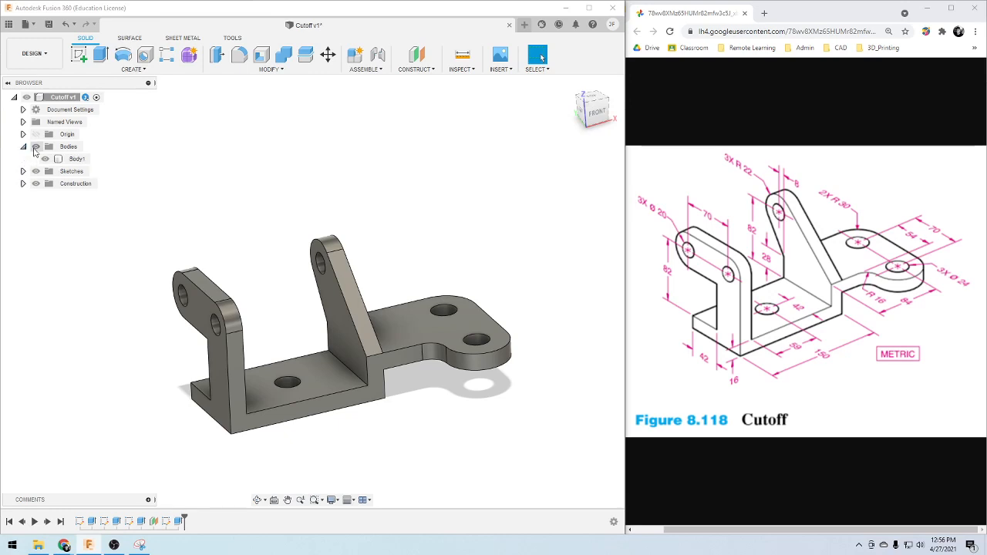
{"action": "right_click", "coordinate": [77, 162]}
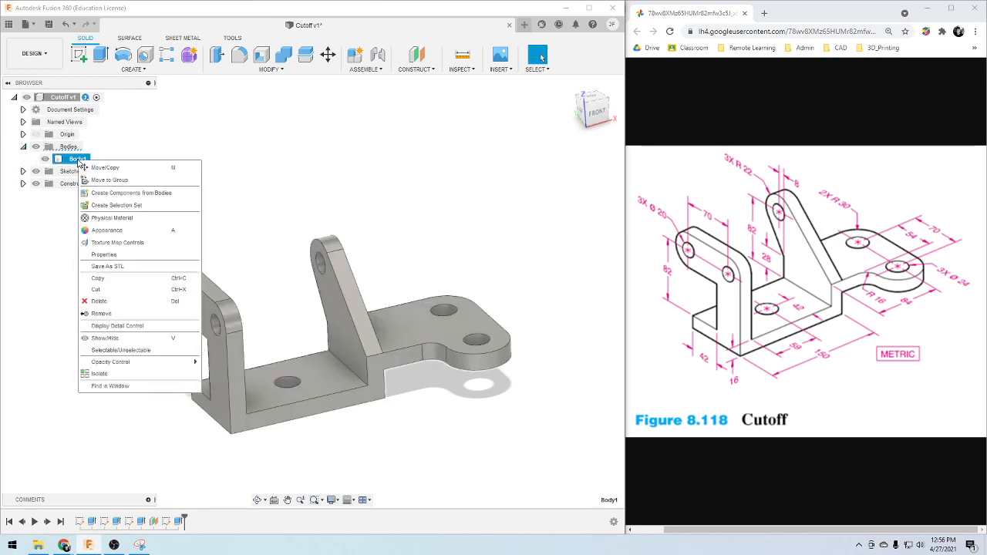
{"action": "left_click", "coordinate": [140, 226]}
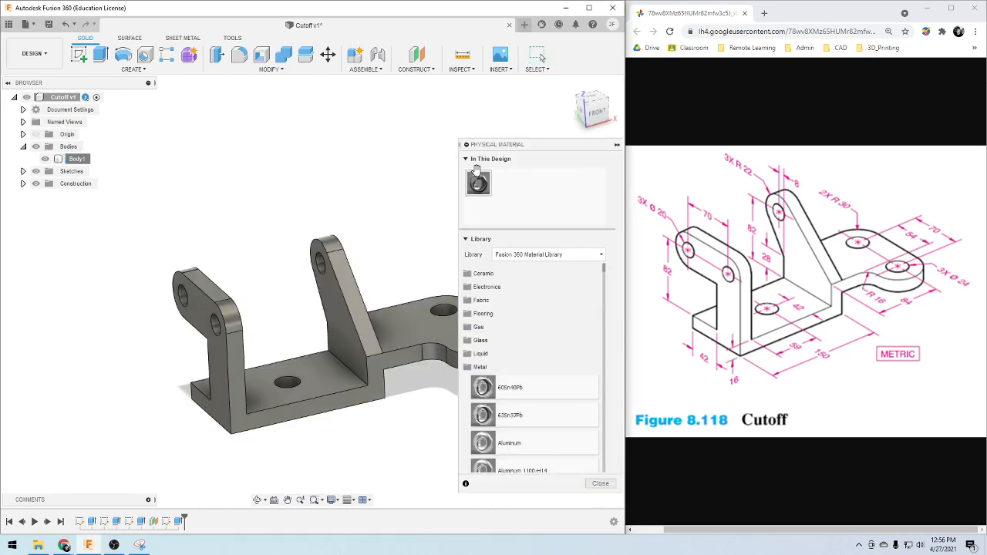
{"action": "scroll", "coordinate": [522, 344], "scroll_direction": "down", "scroll_amount": 4}
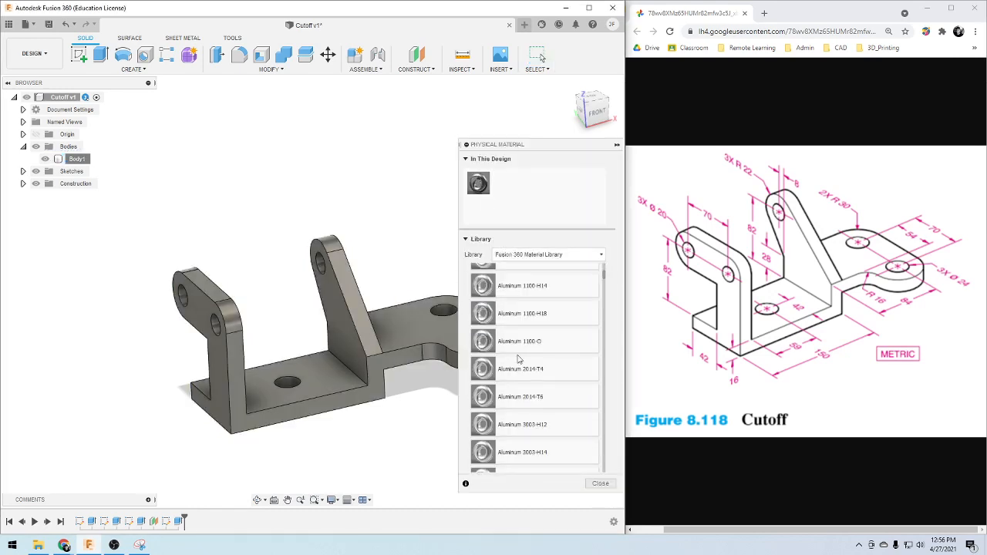
{"action": "scroll", "coordinate": [518, 354], "scroll_direction": "up", "scroll_amount": 2}
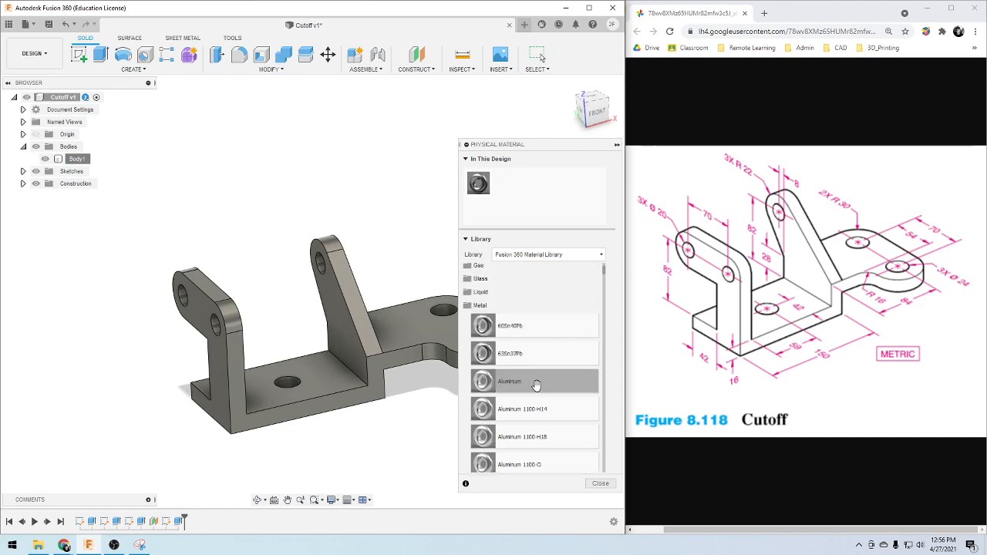
{"action": "left_click_drag", "start_coordinate": [535, 383], "coordinate": [341, 388]}
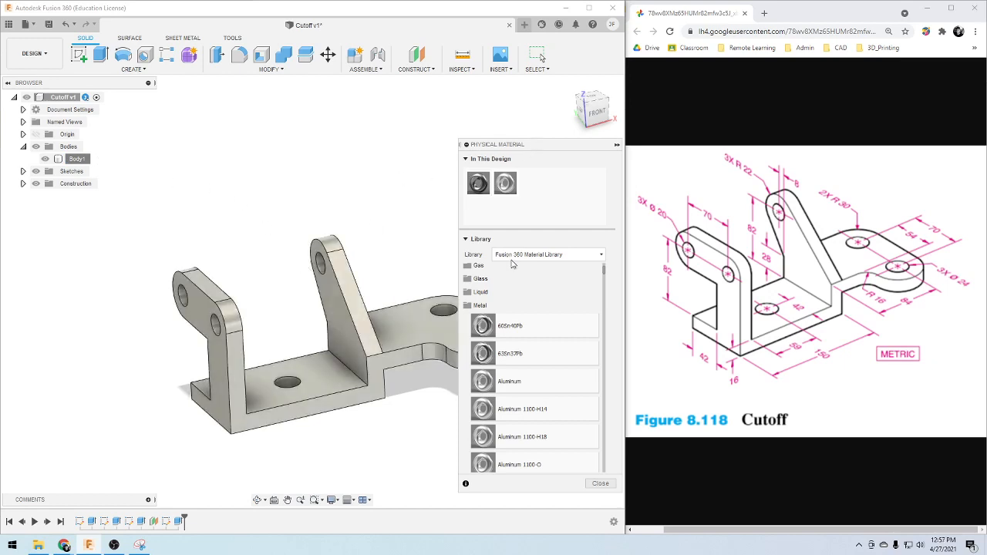
{"action": "left_click", "coordinate": [600, 484]}
Examine the bracket body's properties, including its mass and volume, and inspect the finished part
{"action": "right_click", "coordinate": [78, 158]}
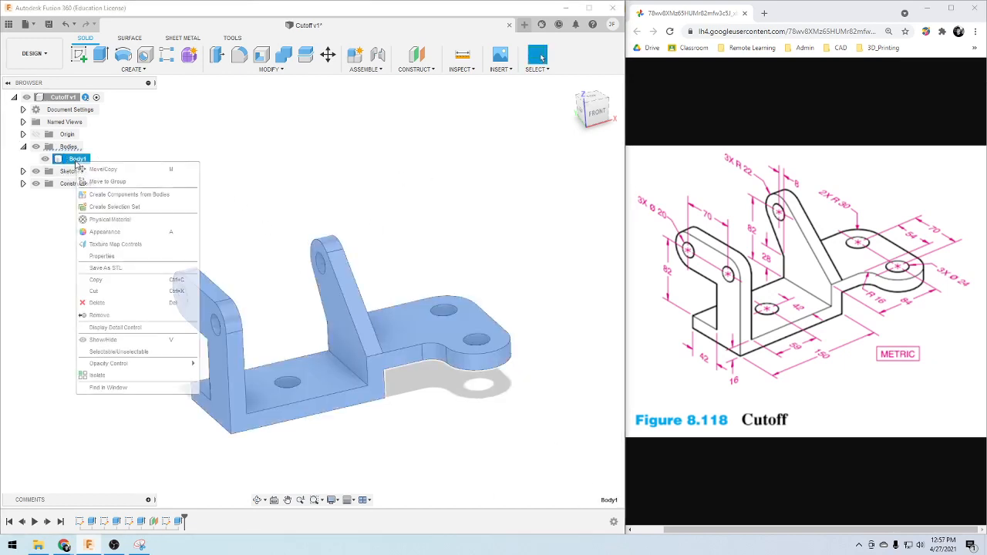
{"action": "left_click", "coordinate": [159, 256]}
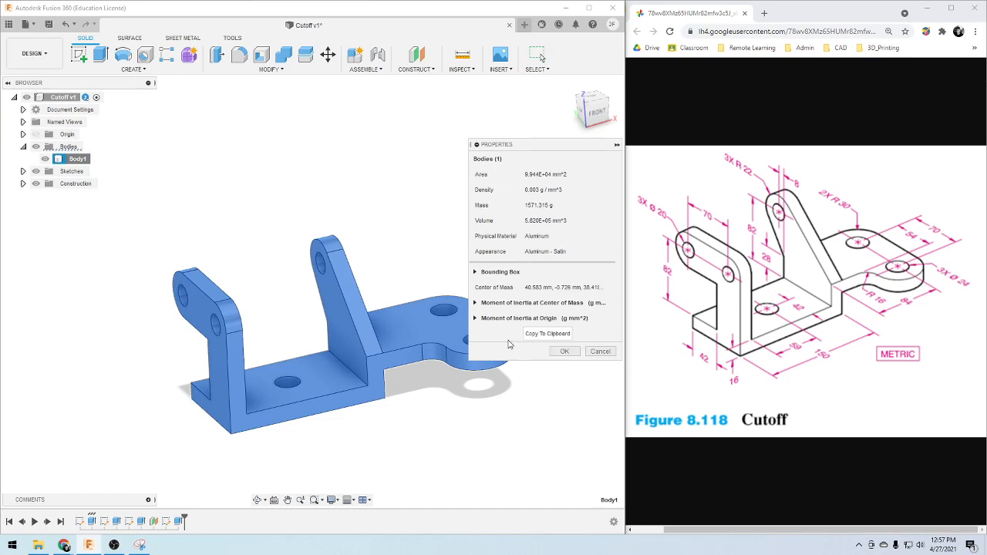
{"action": "mouse_move", "coordinate": [426, 414]}
{"action": "middle_mouse_down", "text": "shift"}
{"action": "mouse_move", "coordinate": [425, 406]}
{"action": "mouse_move", "coordinate": [449, 405]}
{"action": "mouse_move", "coordinate": [416, 412]}
{"action": "middle_mouse_up", "text": "shift"}
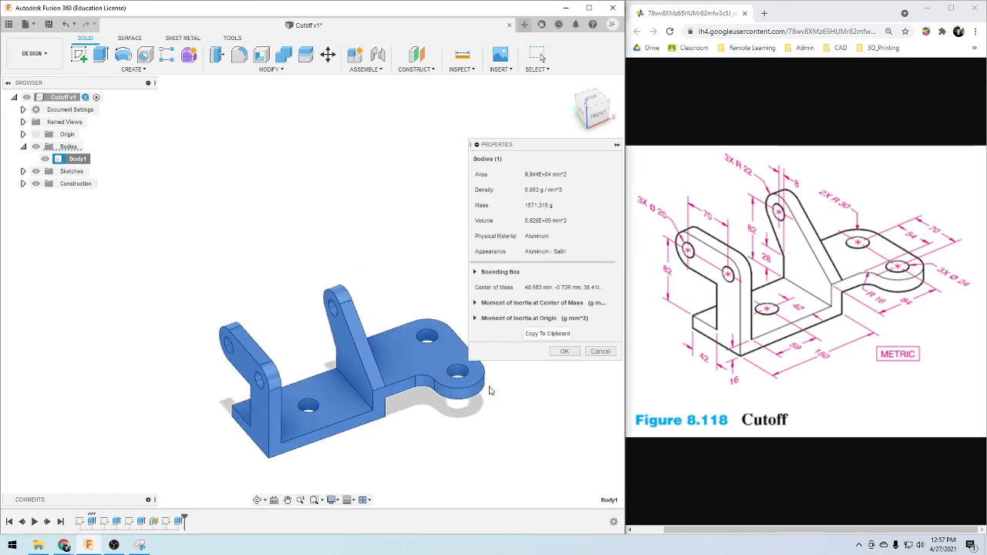
{"action": "left_click", "coordinate": [593, 354]}
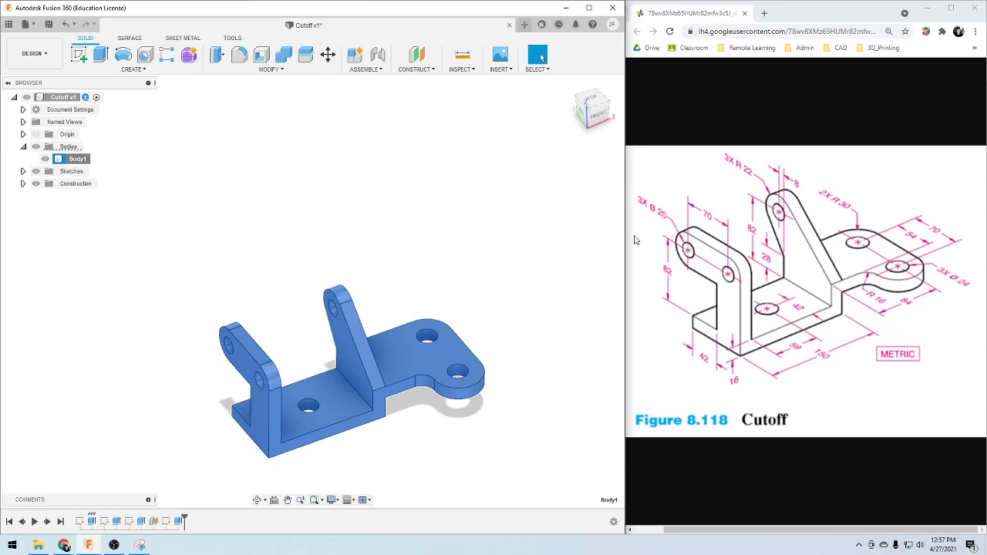
{"action": "left_click", "coordinate": [449, 451]}
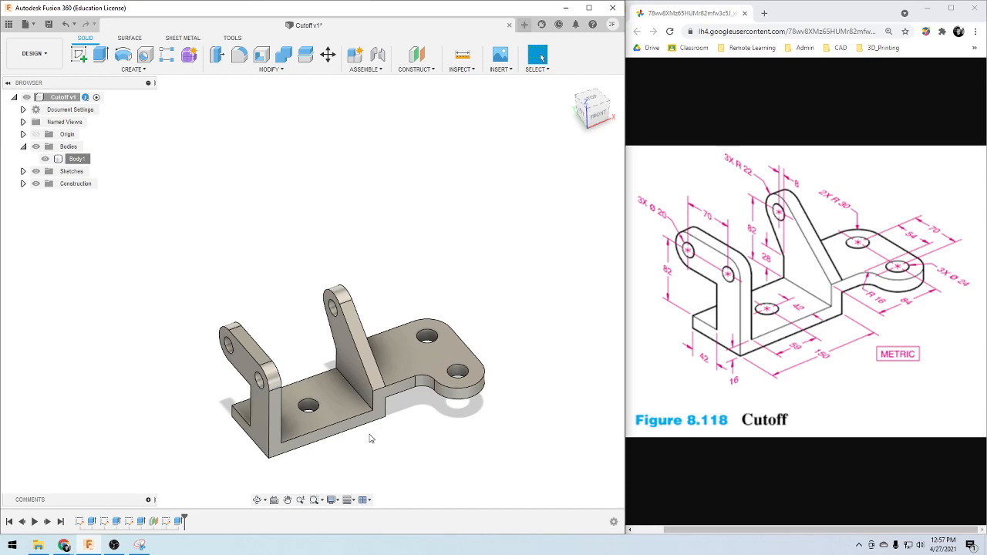
{"action": "middle_click_drag", "start_coordinate": [381, 456], "coordinate": [388, 423], "text": "shift"}
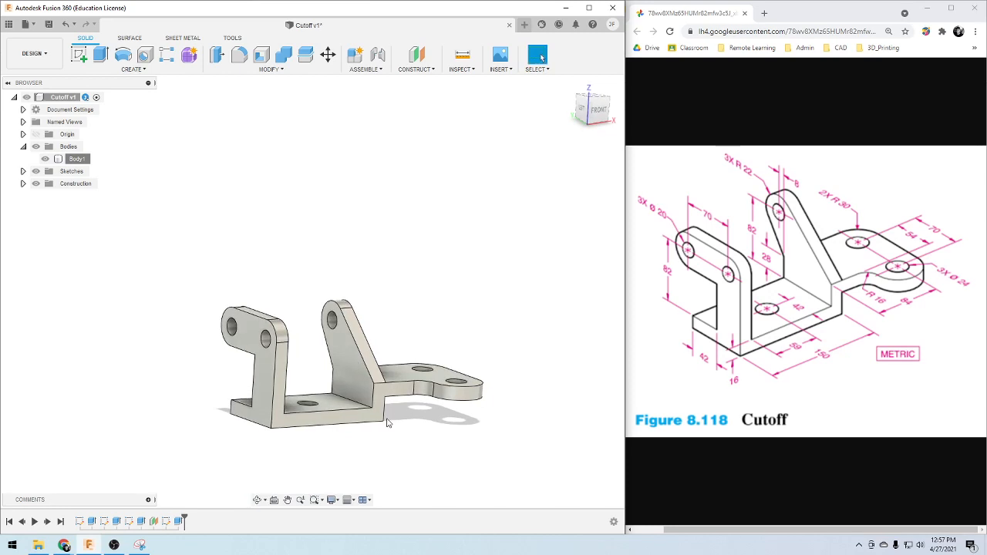